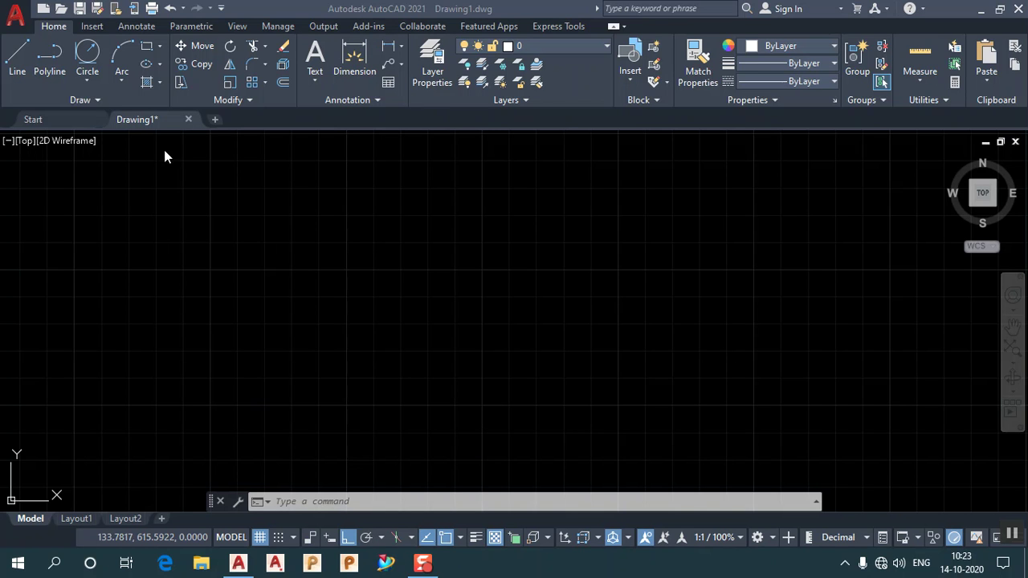
Step: Start a rectangle with REC, pick a first corner, then cancel it
left_click(177, 324)
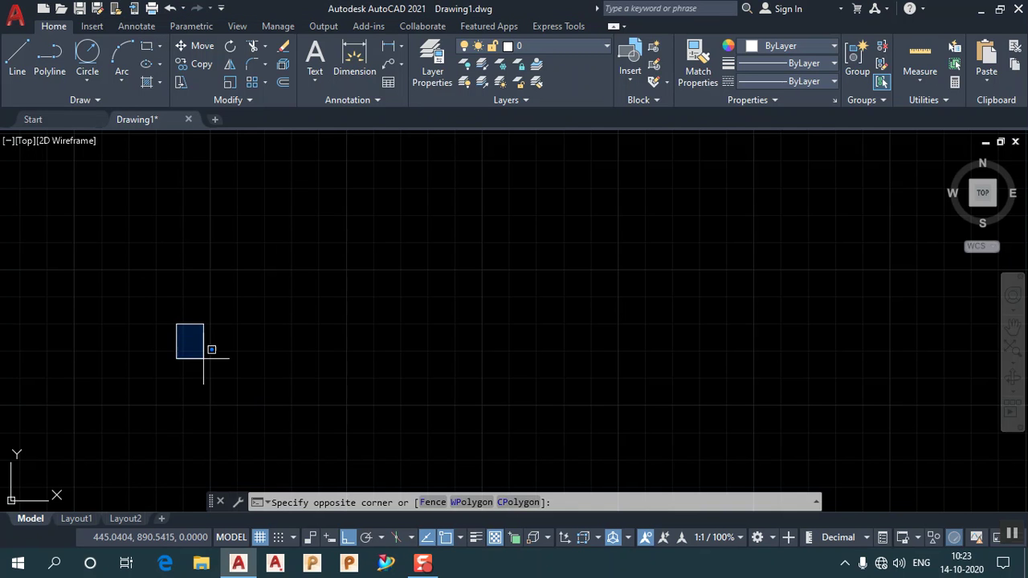
left_click(257, 397)
type("rec")
key("Return")
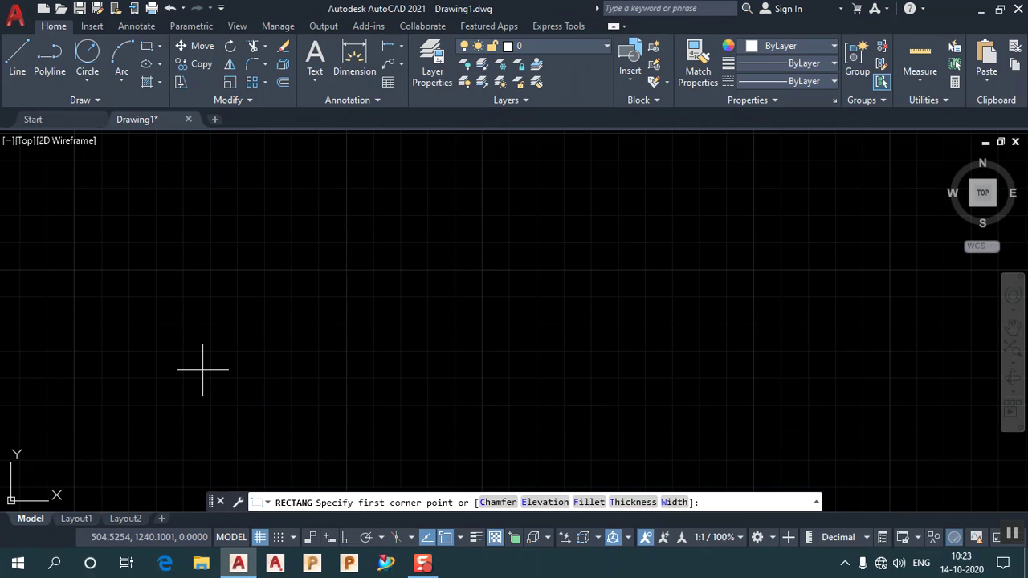
left_click(202, 370)
key("Escape")
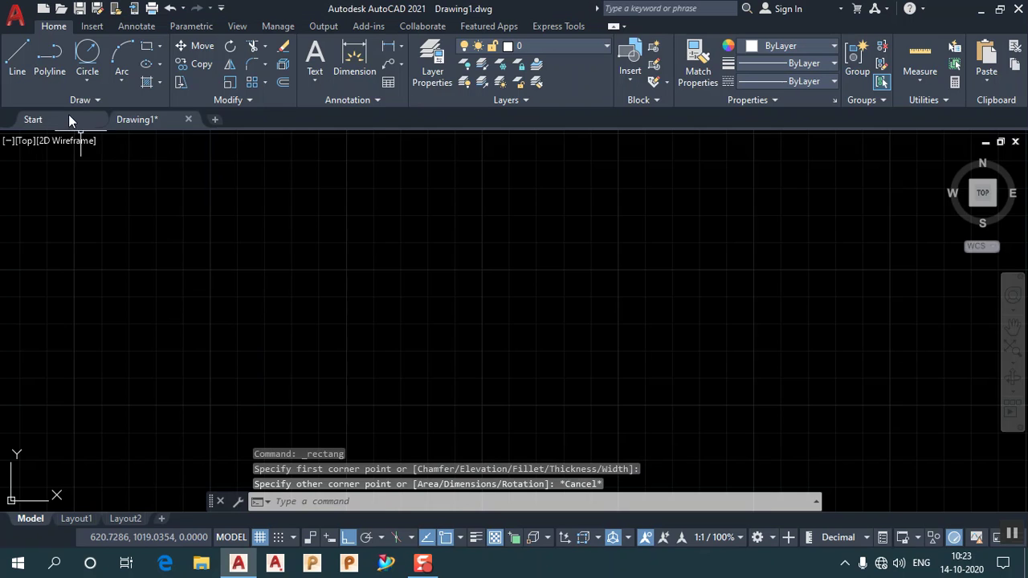
Step: From the Start page, begin a new blank drawing, Drawing2
left_click(69, 121)
scroll(429, 330, "down", 1)
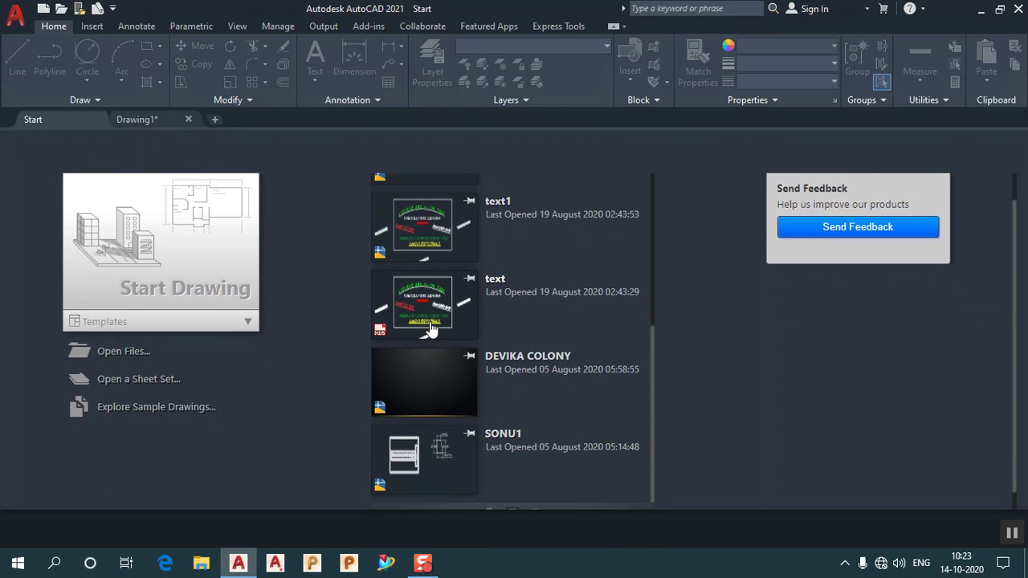
scroll(429, 329, "up", 1)
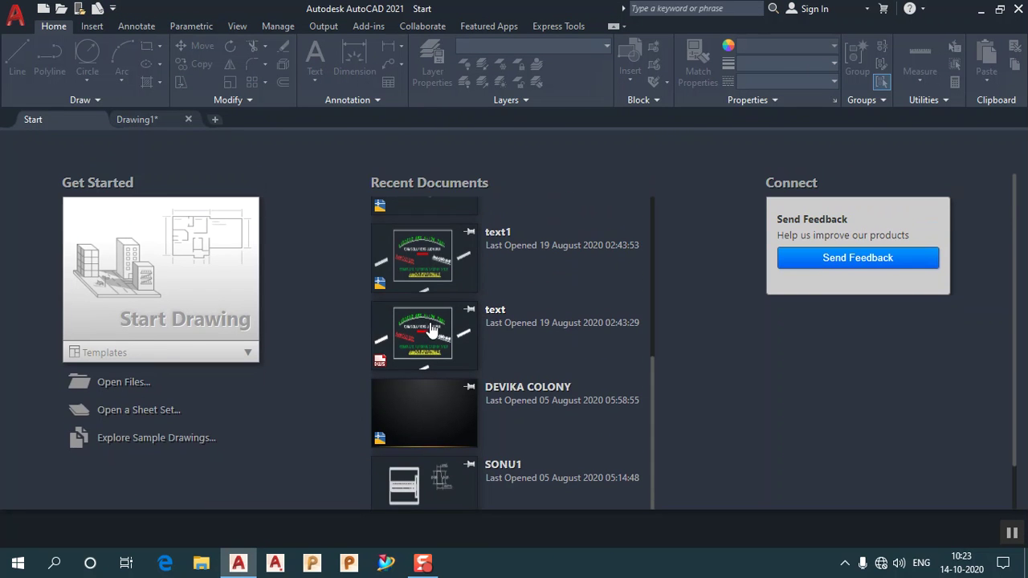
left_click(154, 297)
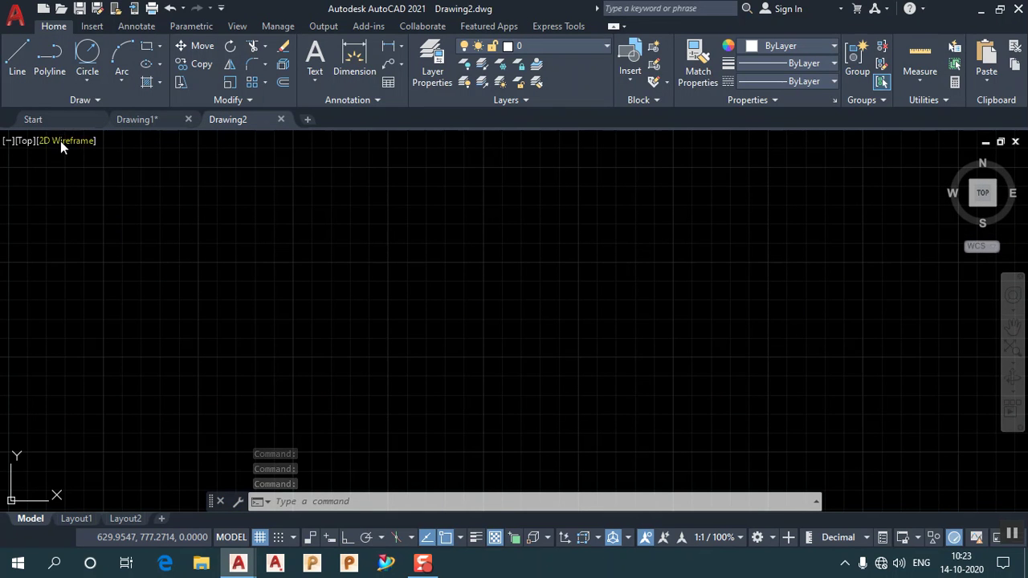
Step: Switch to 3D Modeling, try 3D Basics, then settle back on the 3D Modeling workspace
left_click(757, 538)
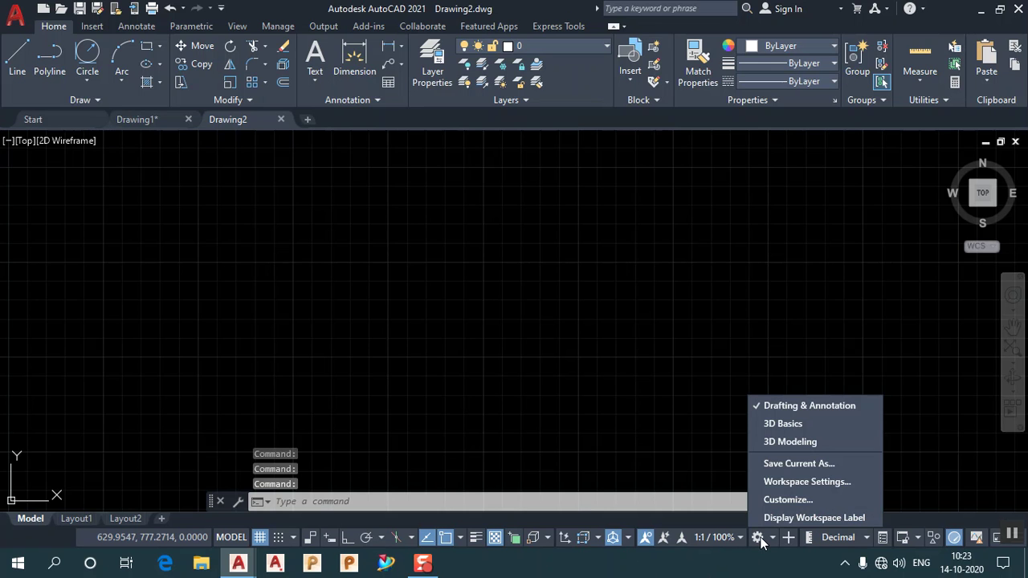
left_click(782, 448)
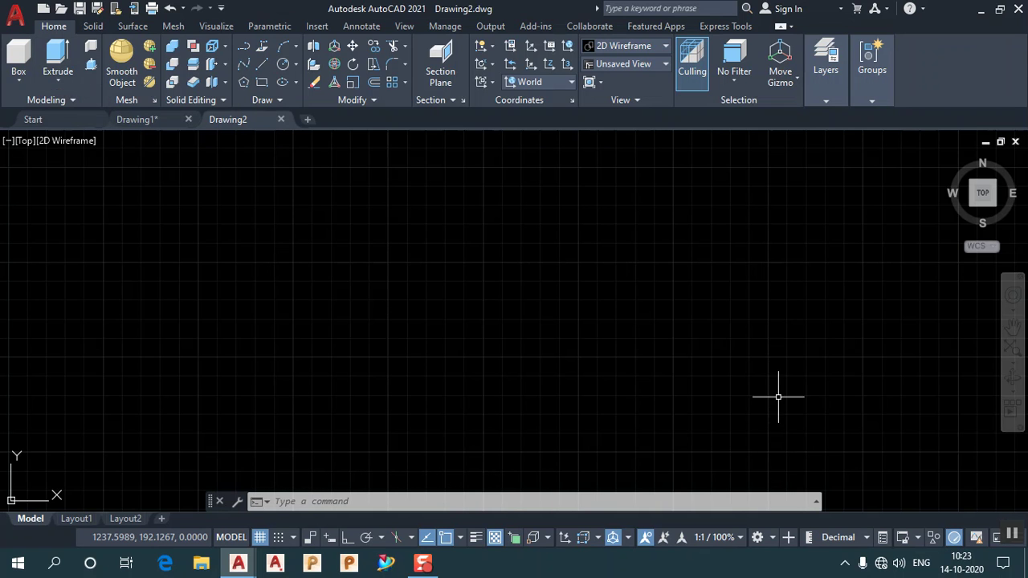
left_click(763, 537)
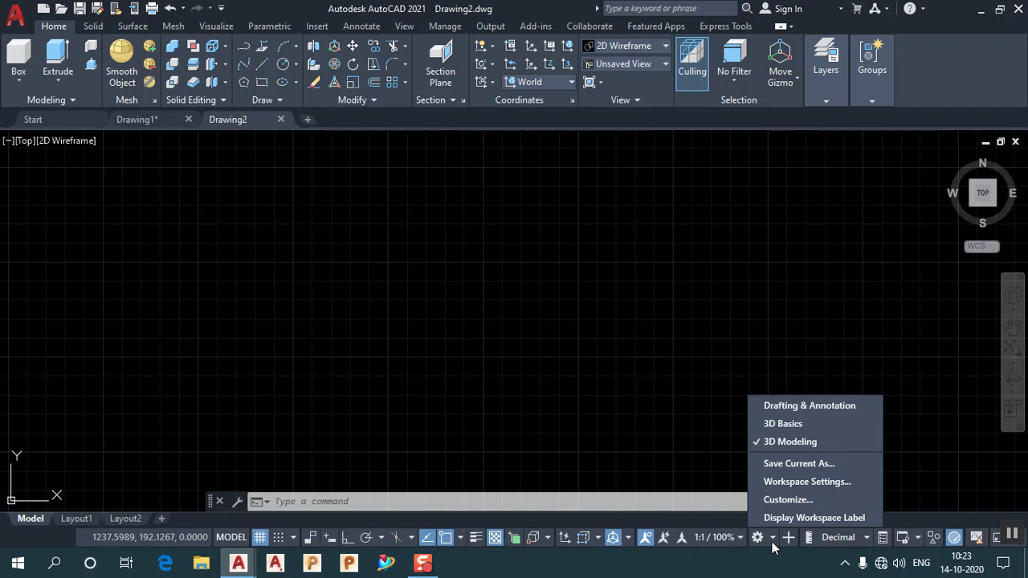
left_click(794, 423)
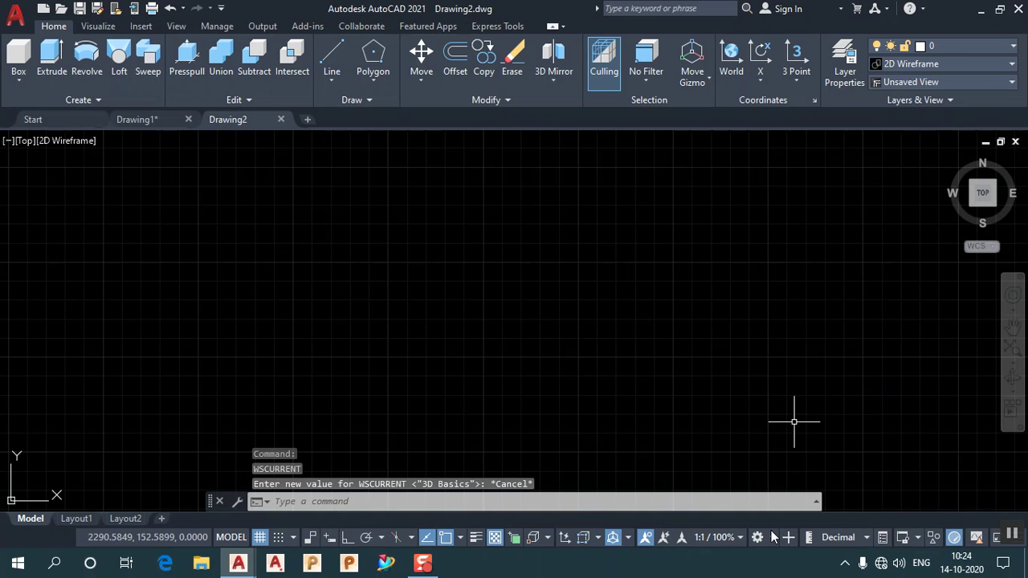
left_click(773, 537)
left_click(786, 445)
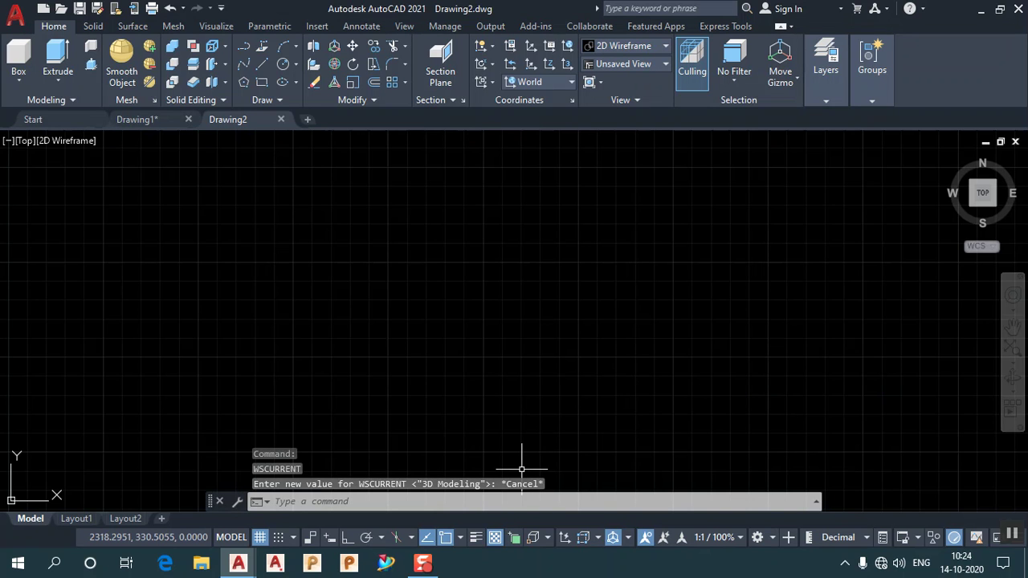
left_click(260, 83)
Step: Draw a circle of radius 100 in Drawing2
left_click(282, 66)
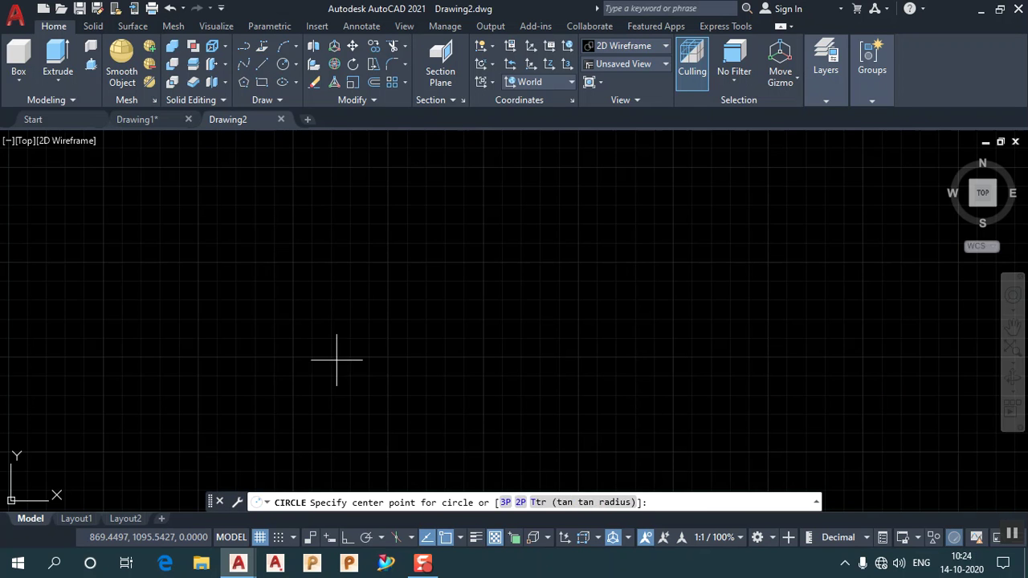
left_click(342, 371)
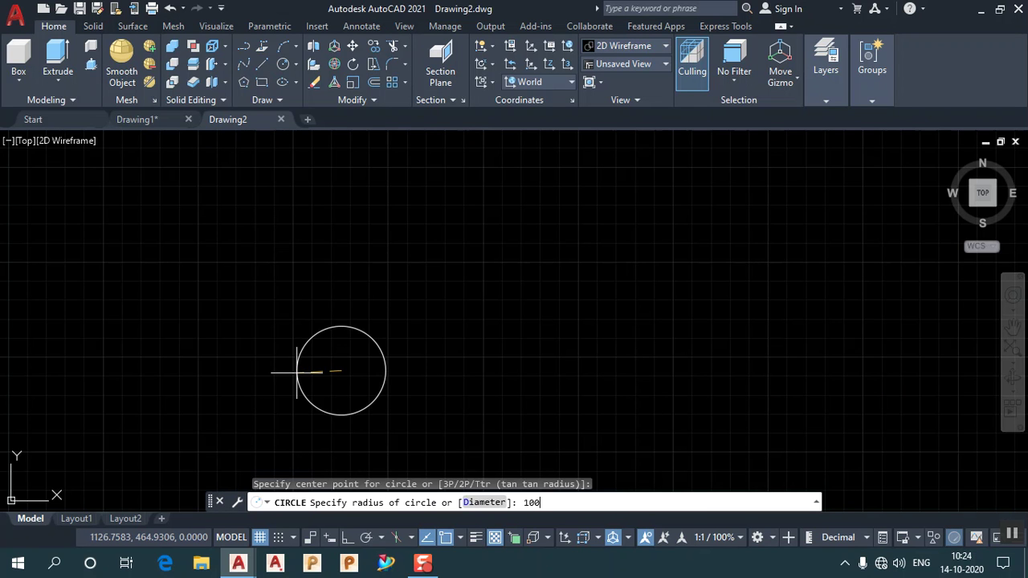
key("Return")
scroll(408, 404, "down", 4)
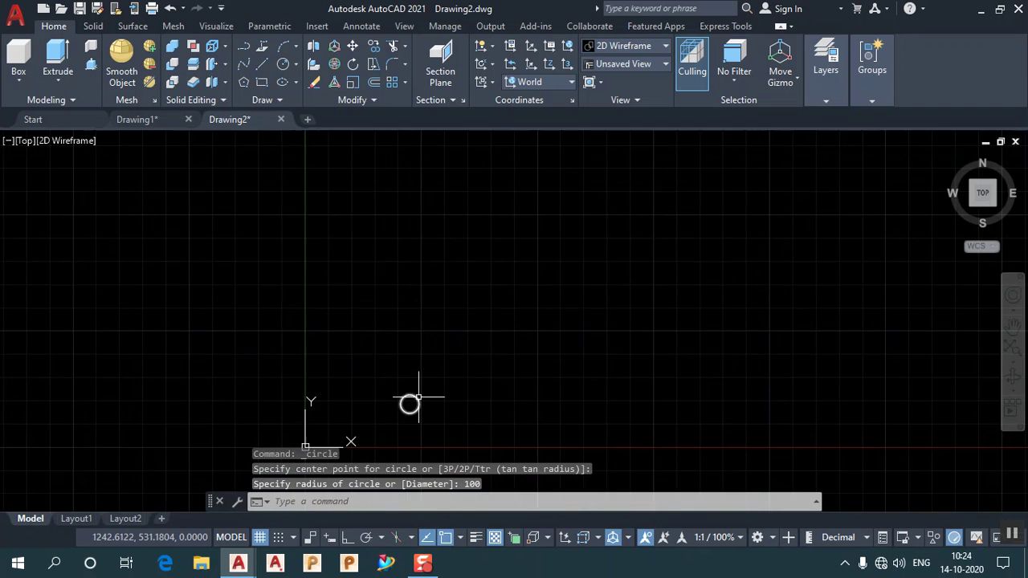
scroll(413, 358, "up", 4)
scroll(418, 361, "up", 2)
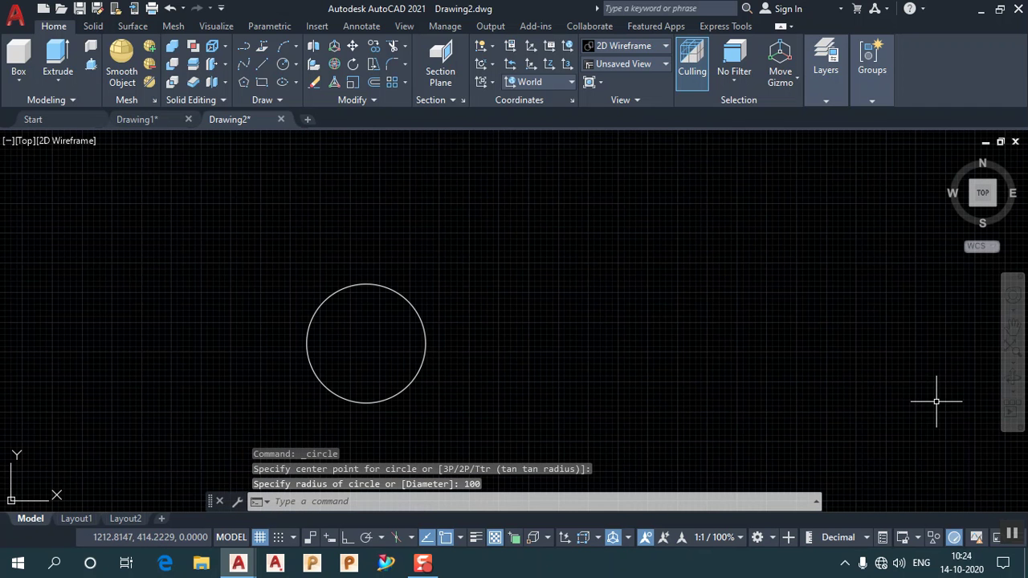
Step: Free-orbit the view to tilt the circle into a 3D angle, then exit orbit
left_click(1013, 391)
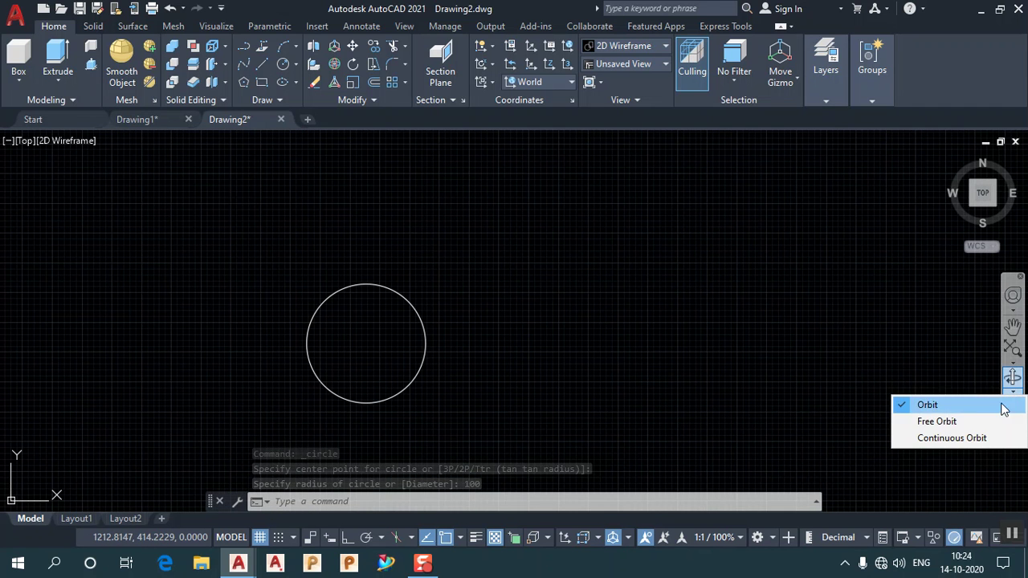
left_click(968, 424)
mouse_move(465, 404)
left_mouse_down()
mouse_move(495, 252)
mouse_move(582, 348)
left_mouse_up()
mouse_move(665, 437)
left_mouse_down()
mouse_move(528, 395)
mouse_move(509, 317)
mouse_move(492, 316)
mouse_move(557, 301)
left_mouse_up()
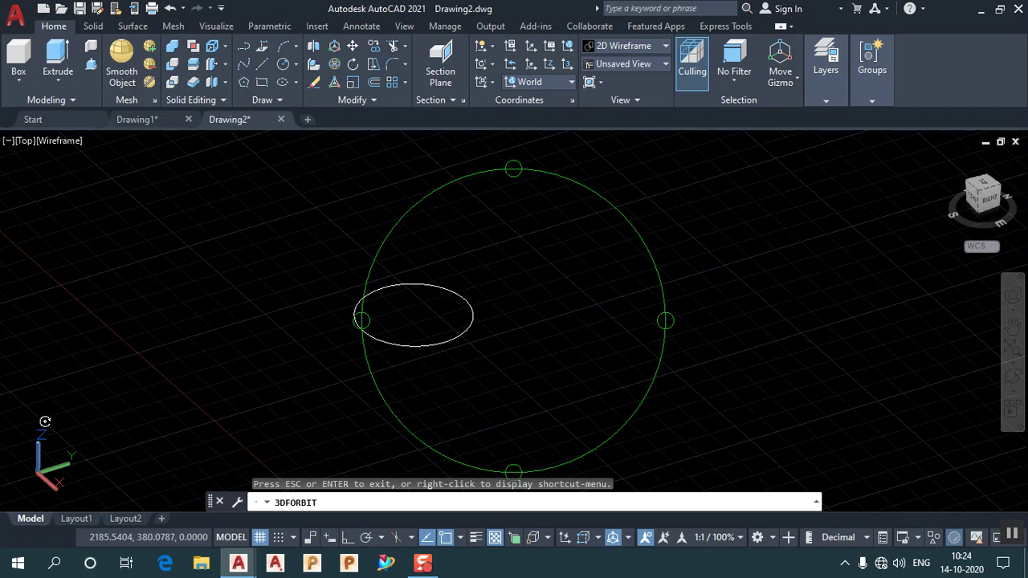
right_click(190, 341)
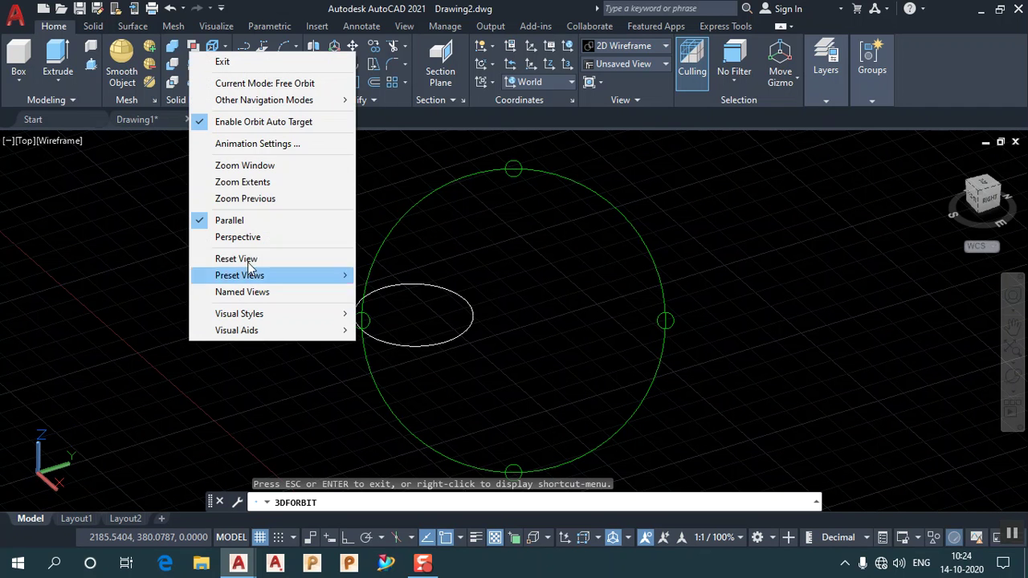
left_click(259, 63)
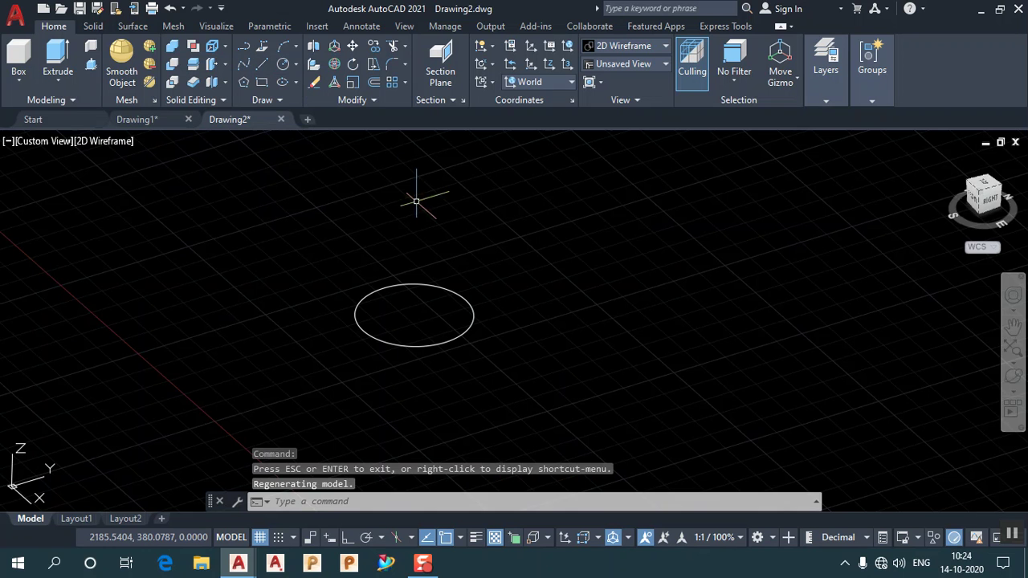
left_click(262, 82)
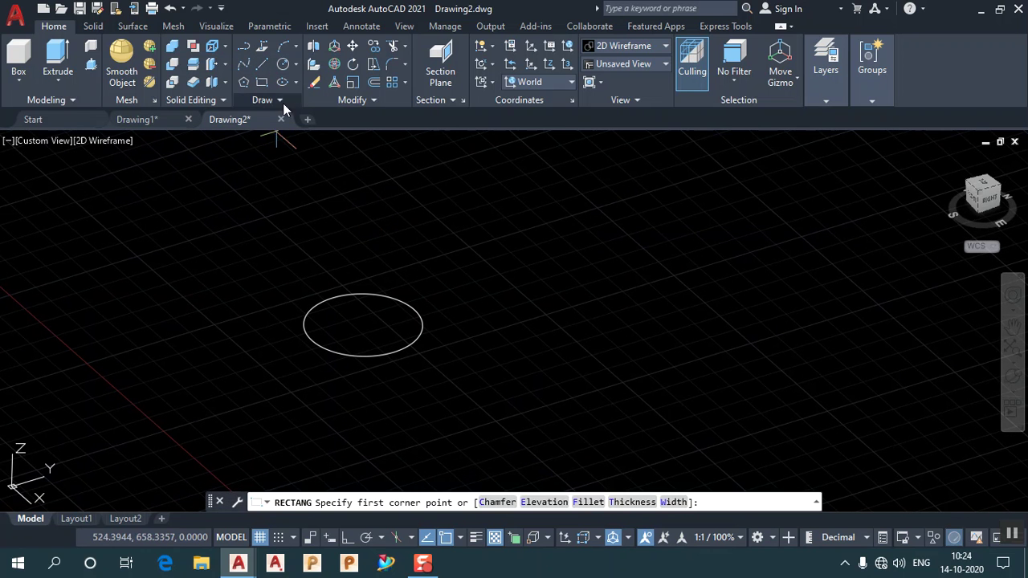
Step: Draw a rectangle beside the circle and tilt the view with Free Orbit
left_click(480, 297)
left_click(728, 370)
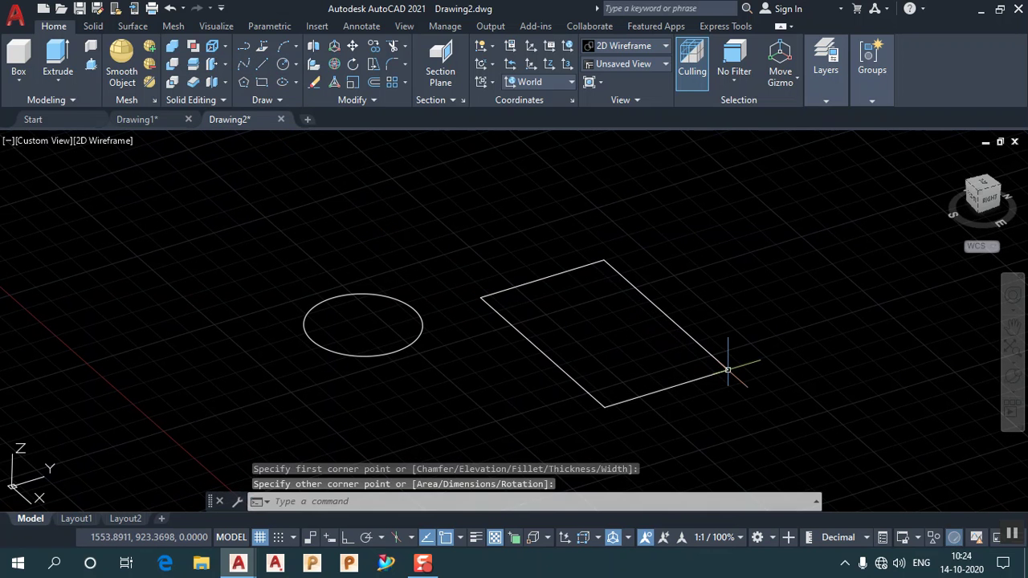
left_click(1014, 372)
mouse_move(541, 356)
left_mouse_down()
mouse_move(513, 330)
mouse_move(496, 276)
mouse_move(520, 337)
left_mouse_up()
right_click(526, 254)
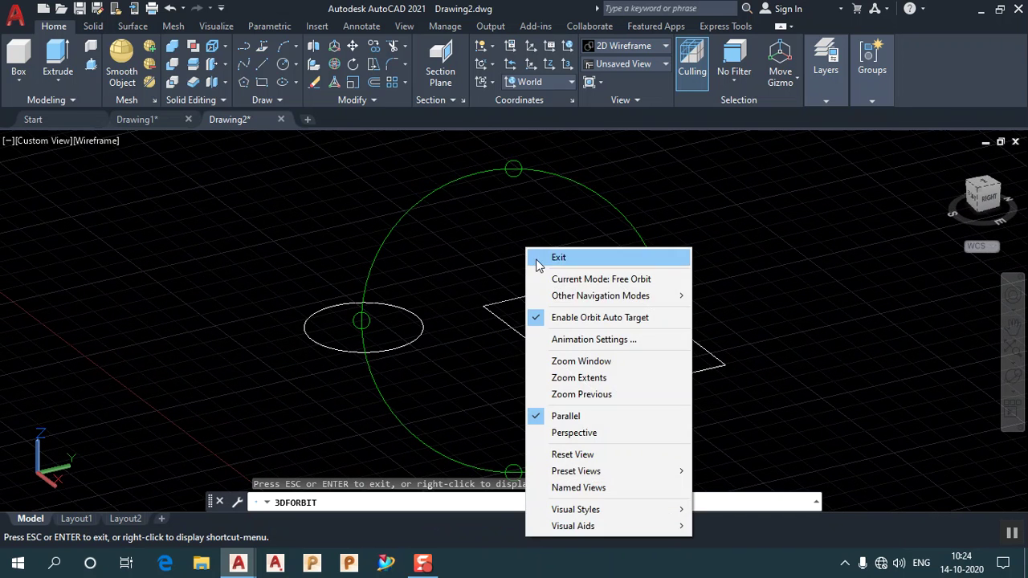
left_click(537, 258)
Step: Set the ViewCube to Top and rotate the top view a quarter turn
right_click(520, 229)
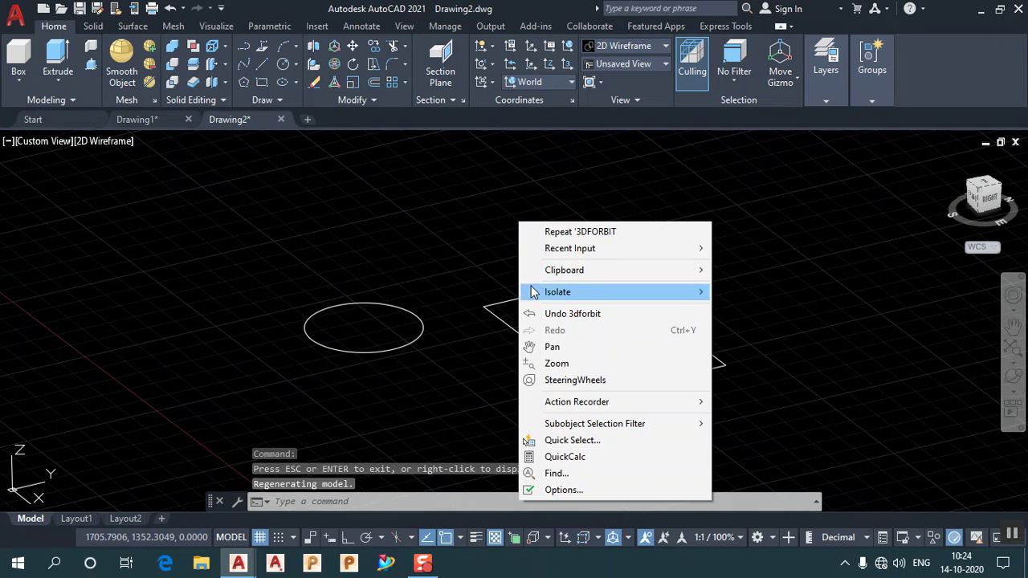
left_click(764, 184)
left_click(952, 169)
left_click(981, 187)
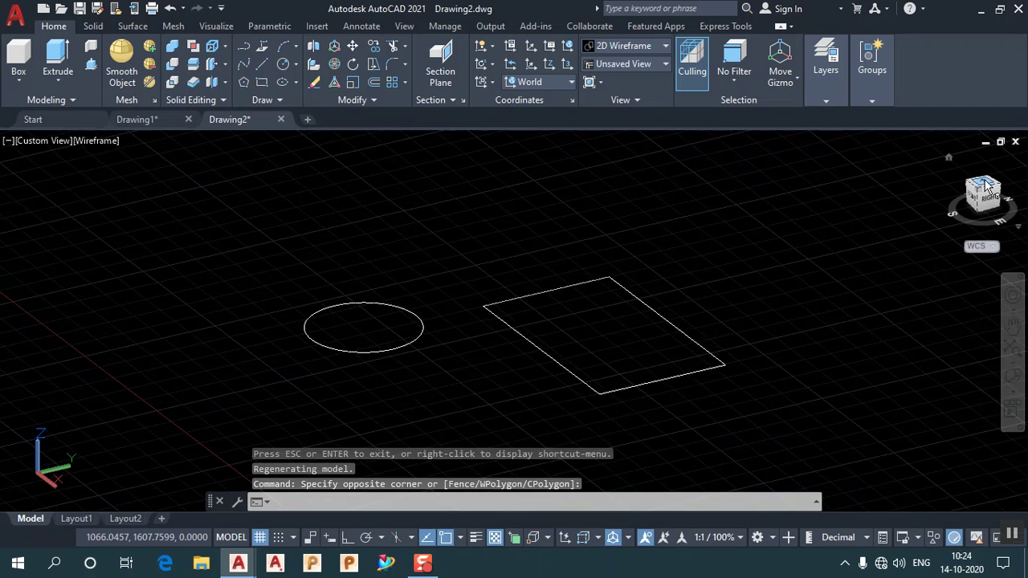
left_click(1012, 161)
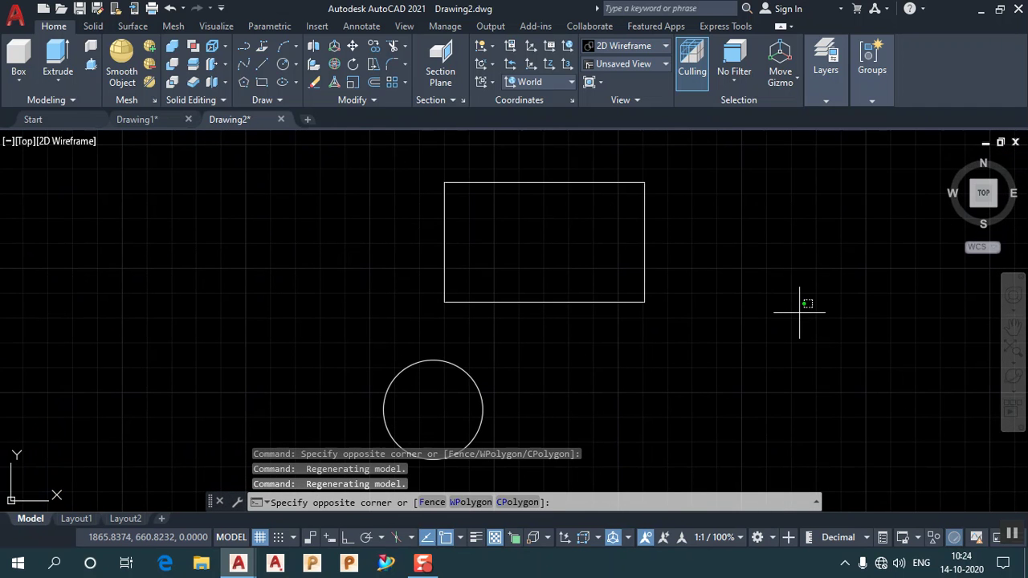
left_click(939, 389)
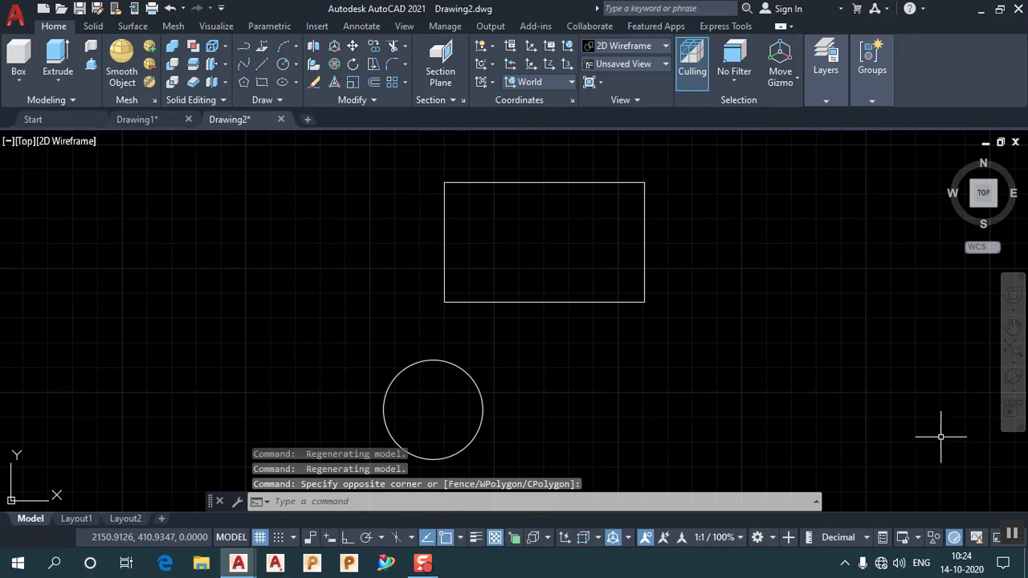
Step: Free-orbit back to a tilted 3D view of both shapes and pan slightly
left_click(1013, 380)
mouse_move(551, 441)
left_mouse_down()
mouse_move(491, 406)
mouse_move(452, 308)
mouse_move(532, 301)
left_mouse_up()
mouse_move(599, 370)
left_mouse_down()
mouse_move(541, 363)
mouse_move(546, 264)
mouse_move(567, 266)
mouse_move(534, 248)
left_mouse_up()
right_click(533, 248)
left_click(546, 253)
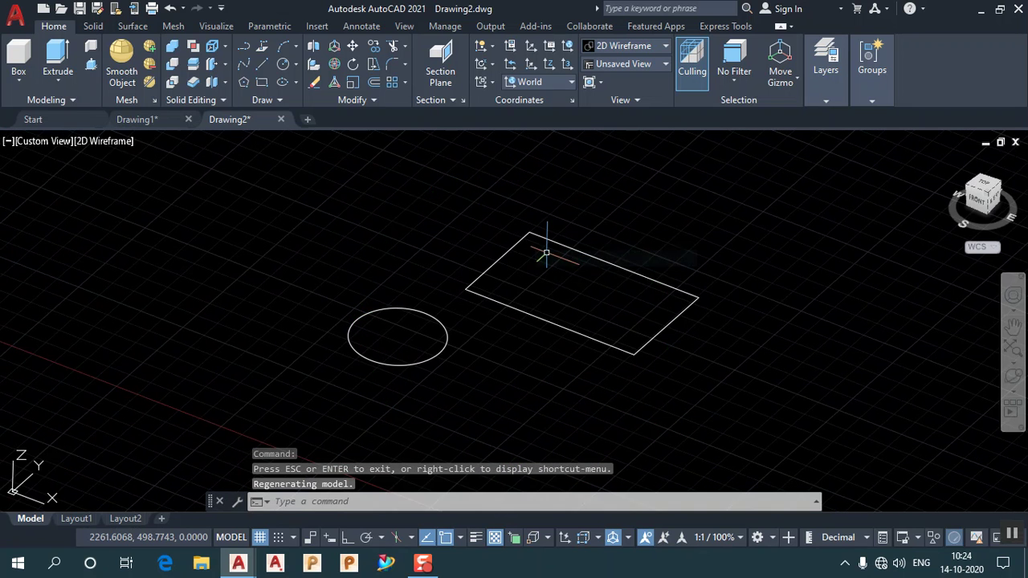
middle_click_drag(434, 347, 429, 383)
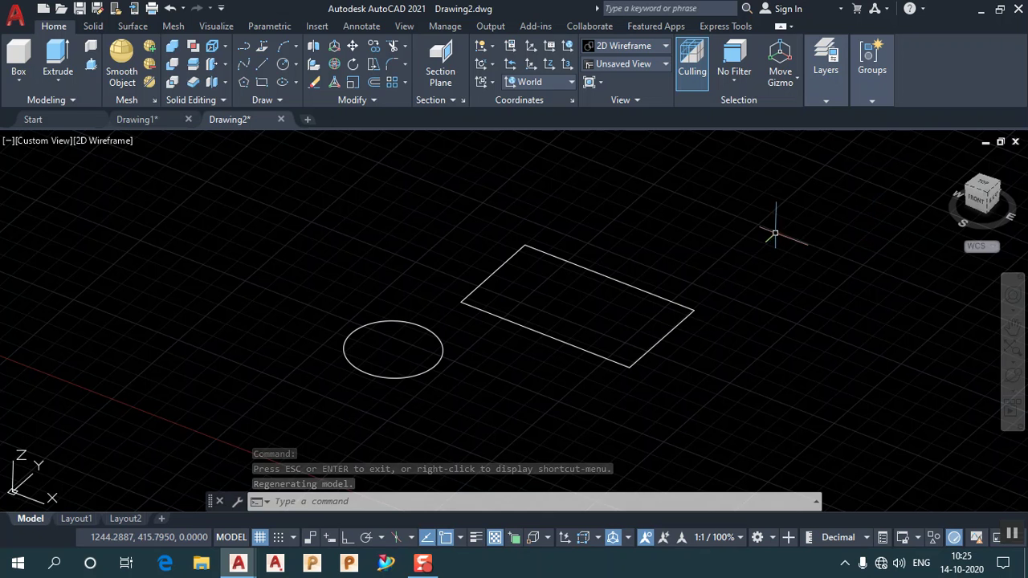
Step: Draw a smaller circle in front of the rectangle and a line to its right
left_click(283, 64)
left_click(521, 407)
left_click(484, 406)
left_click(262, 65)
left_click(712, 397)
right_click(906, 385)
left_click(931, 218)
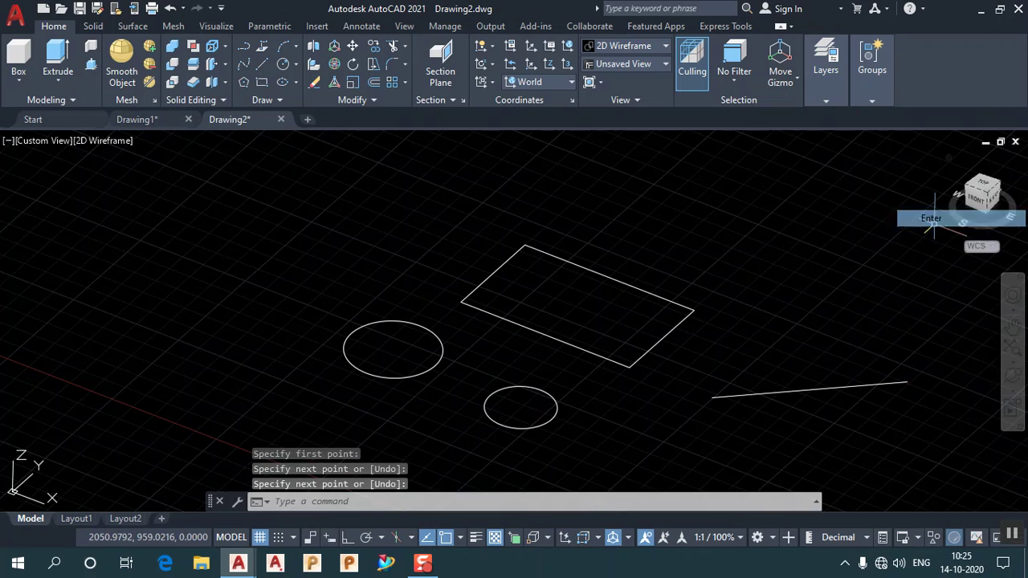
Step: Free-orbit to tilt the view around all the shapes, then exit orbit
left_click(1013, 377)
mouse_move(629, 427)
left_mouse_down()
mouse_move(539, 379)
mouse_move(531, 359)
mouse_move(528, 399)
left_mouse_up()
right_click(531, 324)
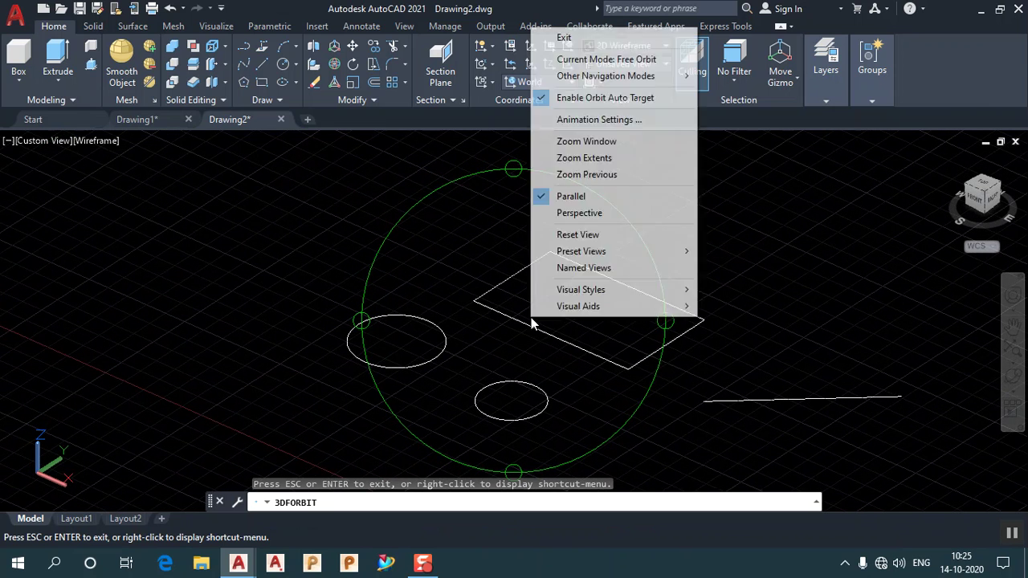
left_click(564, 38)
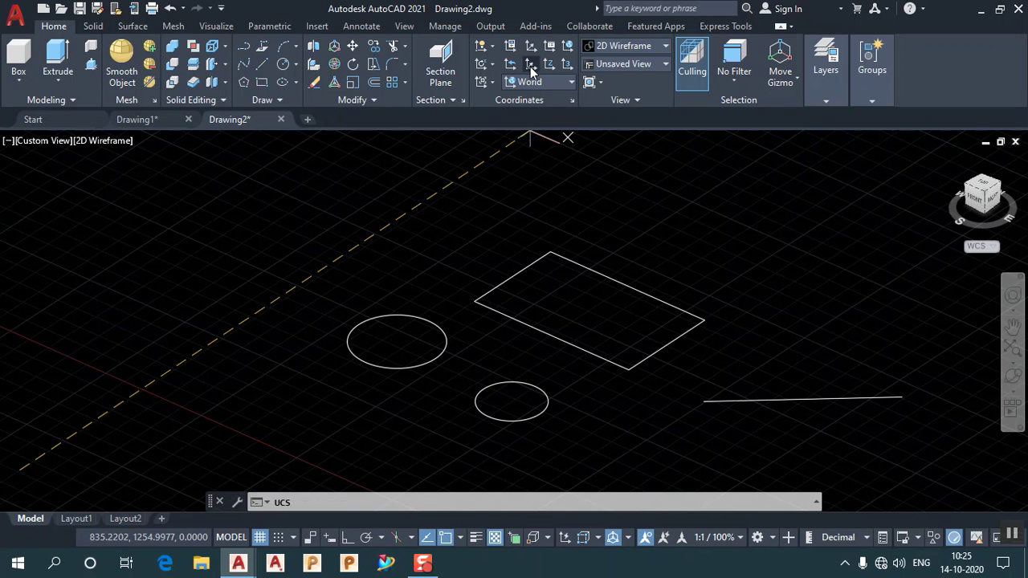
Step: Move the UCS origin to the rectangle's corner, then orbit to a flatter angle
left_click(531, 69)
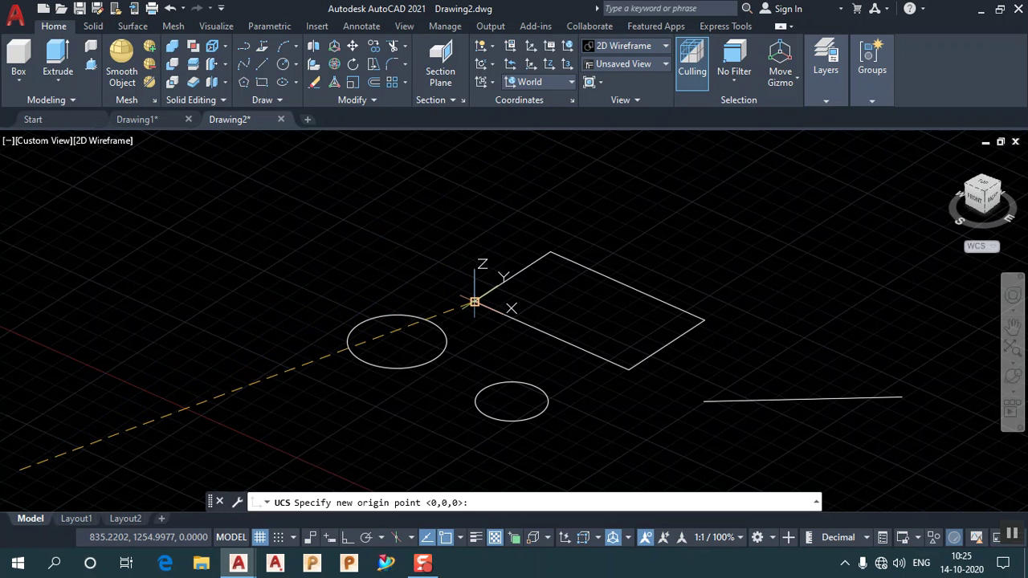
left_click(475, 301)
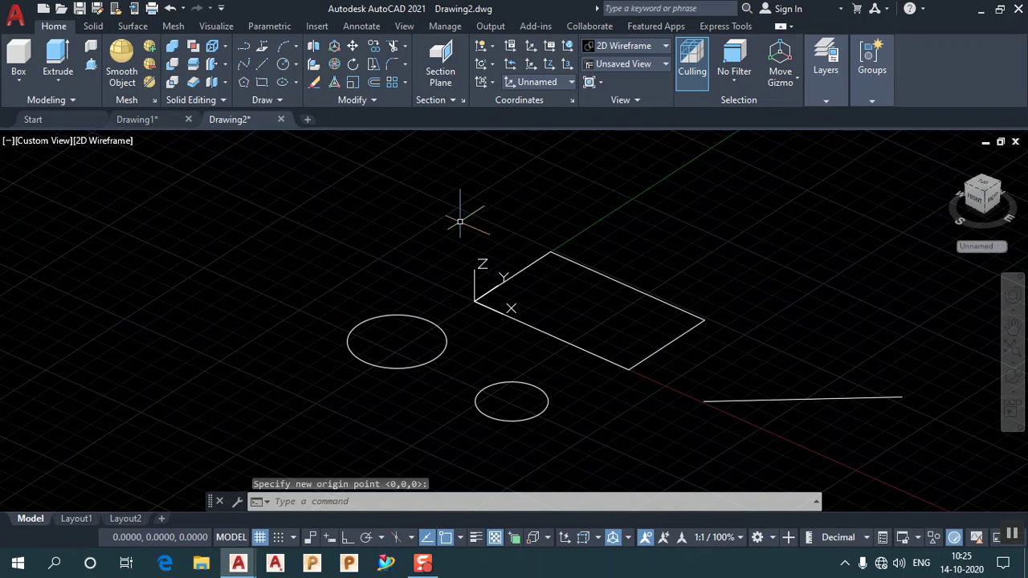
left_click(1012, 386)
mouse_move(739, 390)
left_mouse_down()
mouse_move(523, 335)
mouse_move(523, 294)
mouse_move(532, 341)
left_mouse_up()
right_click(602, 234)
left_click(612, 239)
Step: Show the drawing from the ViewCube Top view, rotated north-up
left_click(988, 186)
left_click(981, 193)
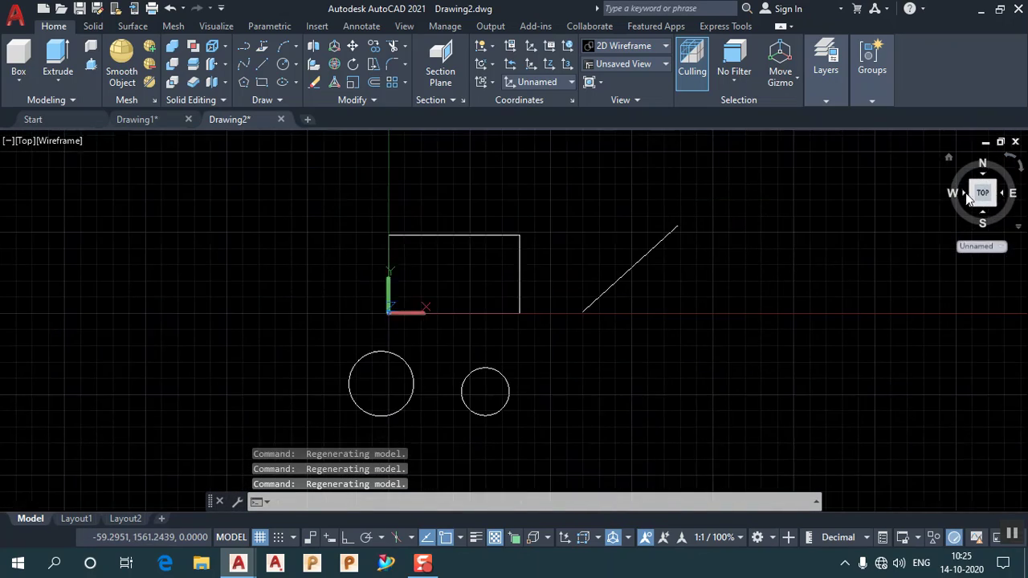
left_click(24, 141)
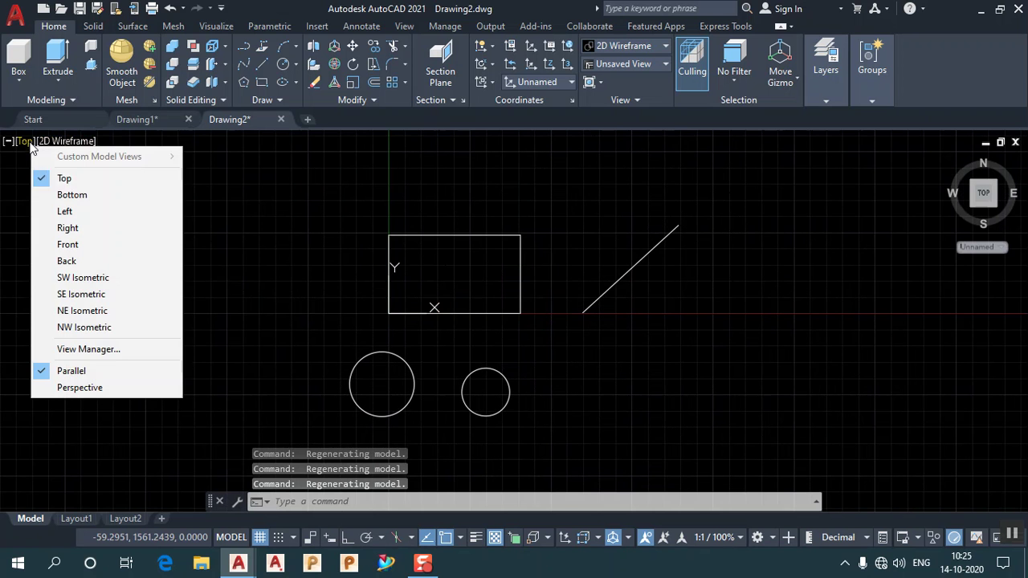
Step: Switch to the Bottom view, return to Top, then pan and zoom the drawing
left_click(61, 194)
left_click(42, 144)
left_click(68, 180)
scroll(816, 403, "down", 5)
middle_click_drag(808, 404, 613, 346)
scroll(613, 346, "up", 5)
scroll(617, 347, "down", 2)
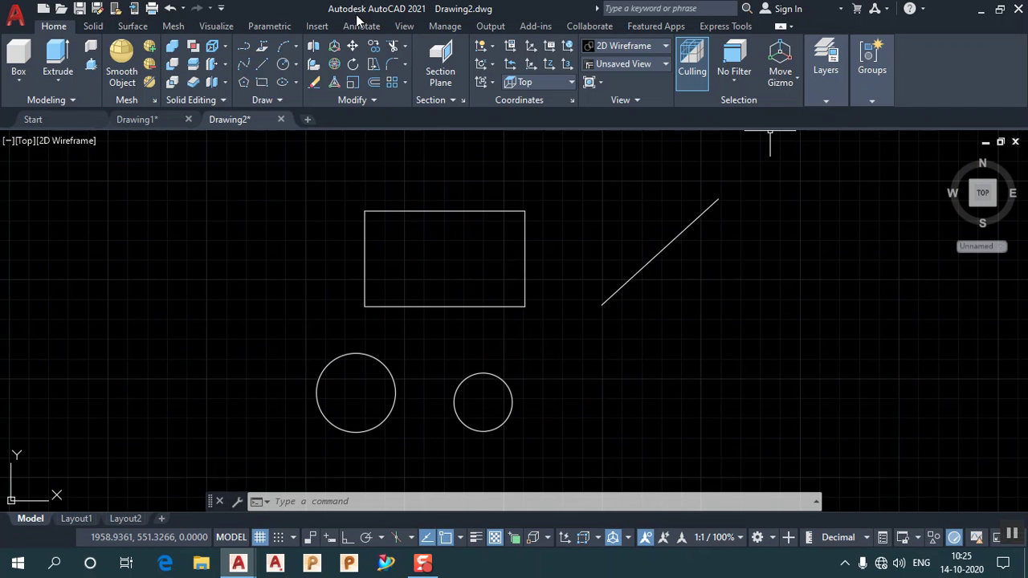
Step: Turn on the navigation bar from the View tools
left_click(404, 27)
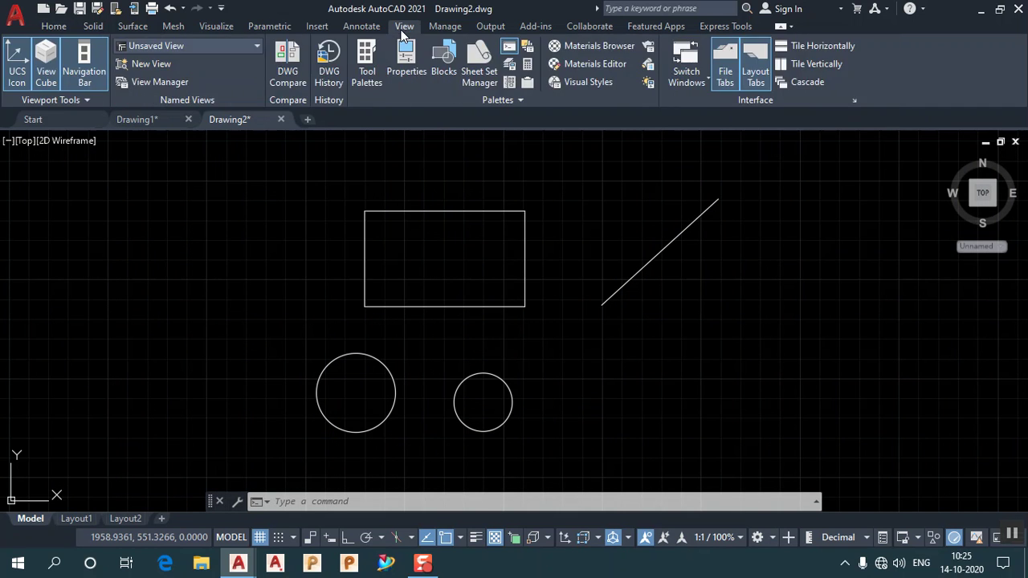
left_click(78, 83)
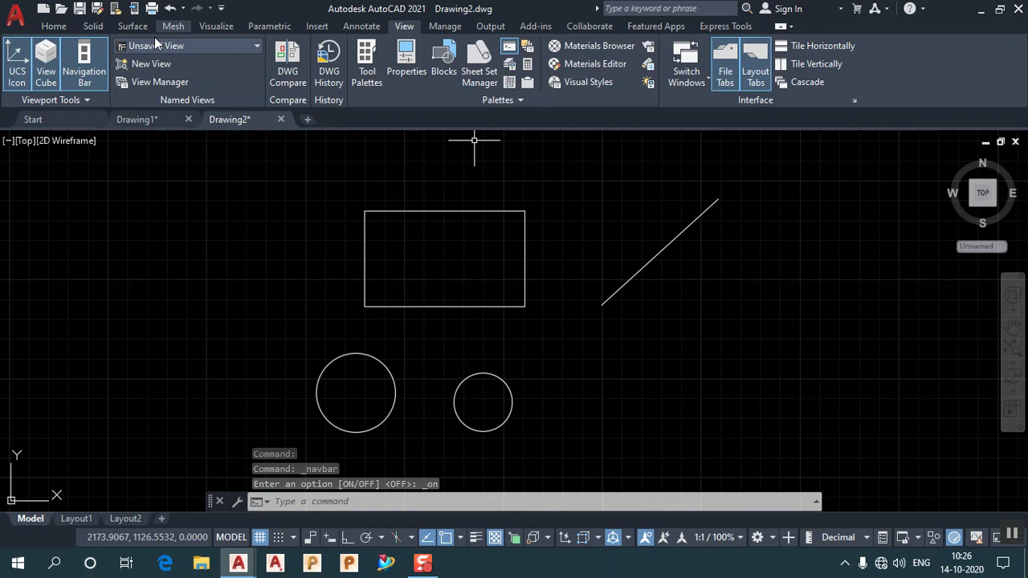
left_click(54, 26)
Step: Free-orbit to a tilted 3D view of the rectangle, circles and line
left_click(1013, 369)
mouse_move(542, 436)
left_mouse_down()
mouse_move(452, 401)
mouse_move(517, 275)
mouse_move(571, 232)
mouse_move(556, 218)
mouse_move(622, 346)
mouse_move(533, 248)
left_mouse_up()
right_click(544, 234)
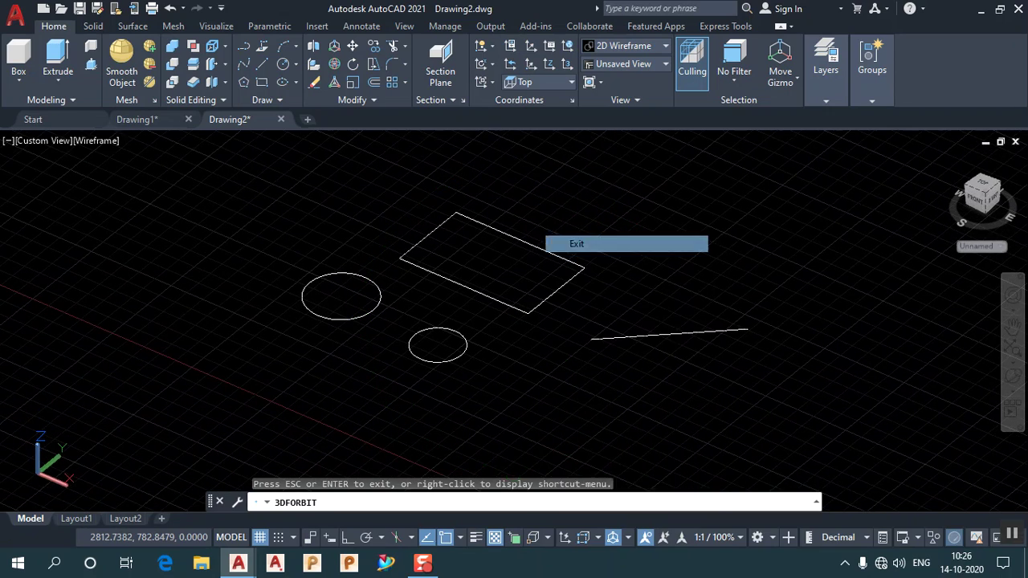
left_click(577, 244)
left_click(263, 99)
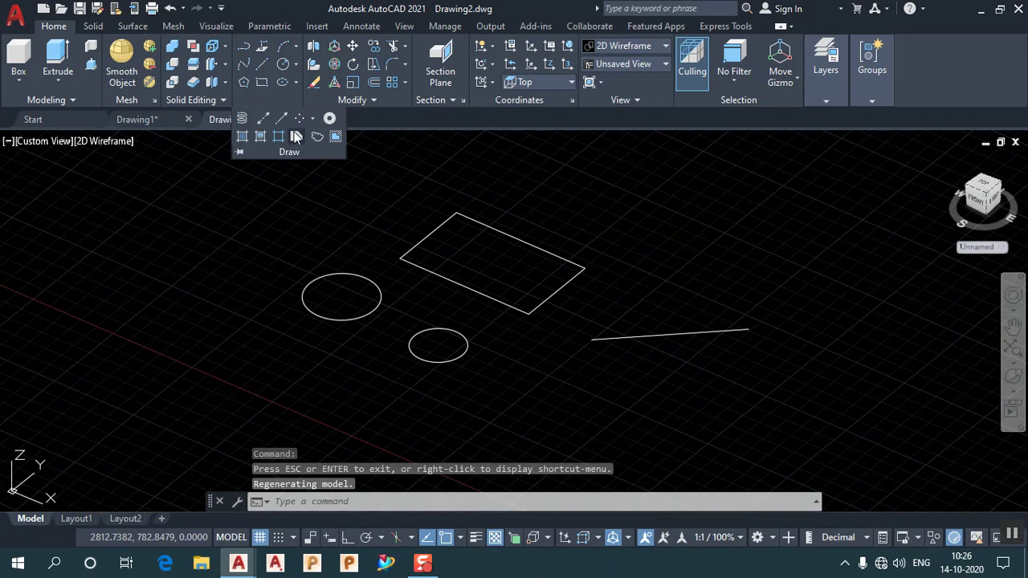
left_click(295, 136)
Step: Convert the larger circle into a region by window-selecting it
left_click(277, 266)
left_click(423, 333)
key("Return")
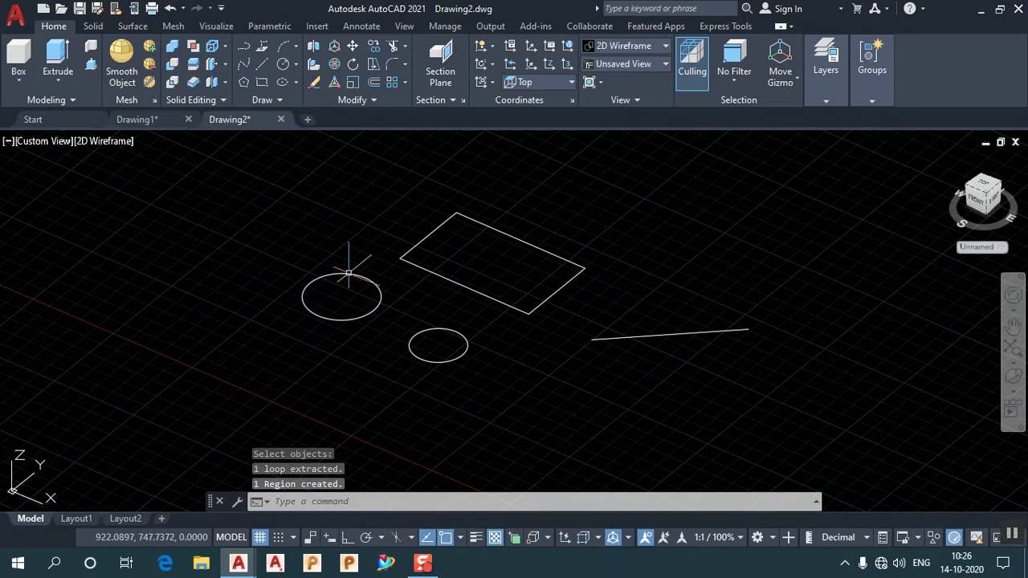
left_click(348, 273)
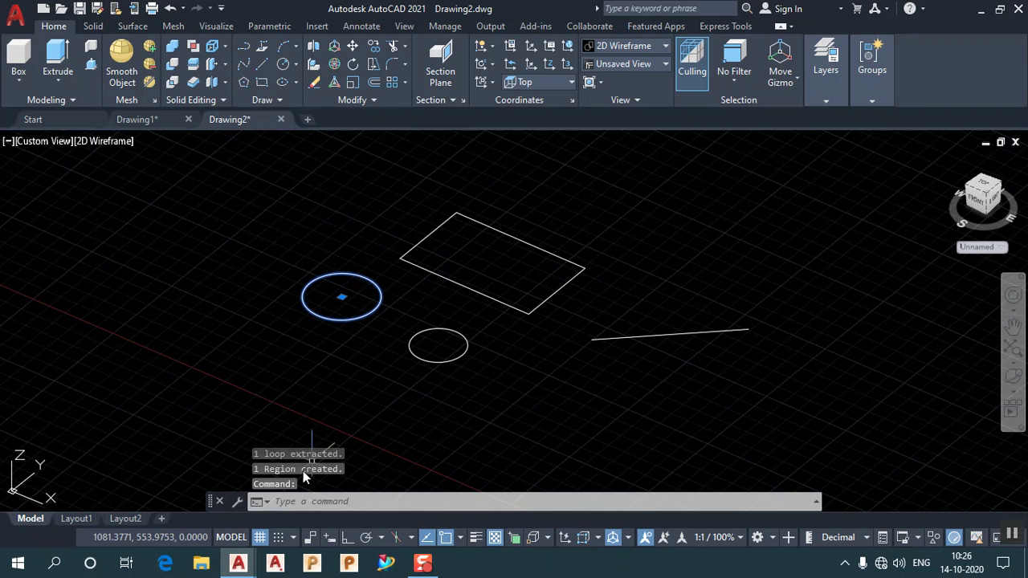
key("Escape")
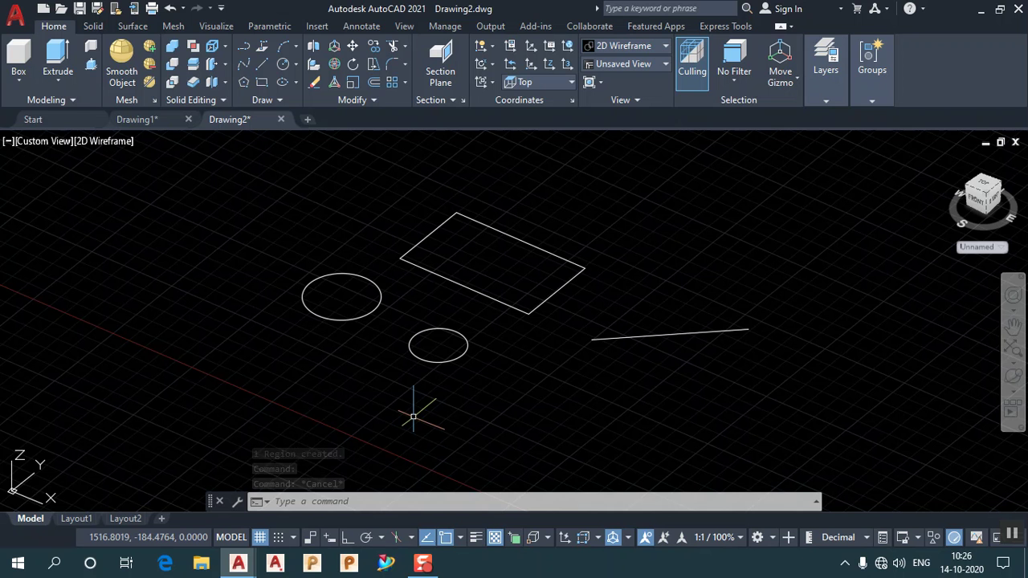
Step: With Ortho on, draw a rectangular outline of separate lines in front of the circles
left_click(263, 65)
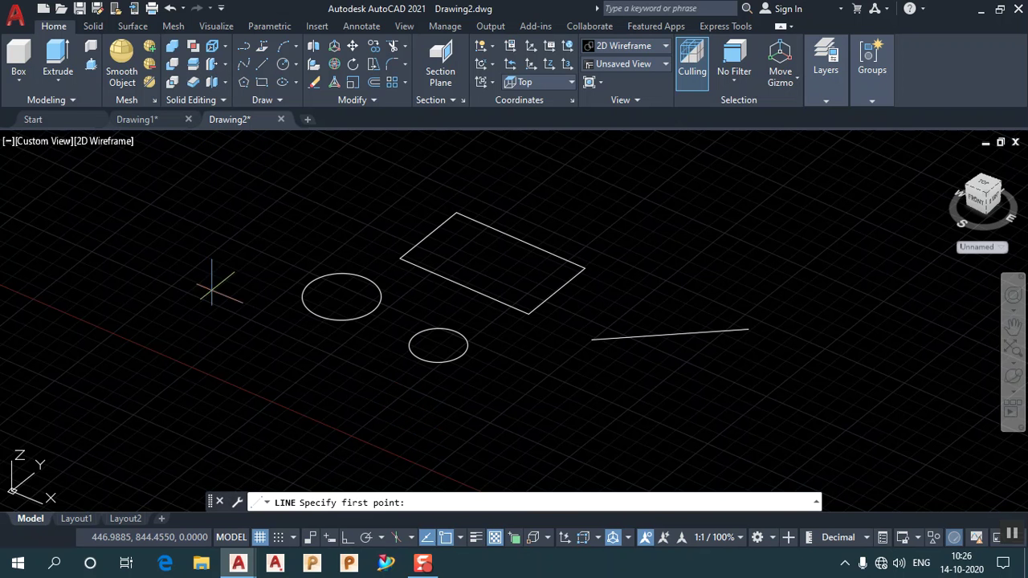
left_click(204, 342)
left_click(347, 538)
left_click(344, 404)
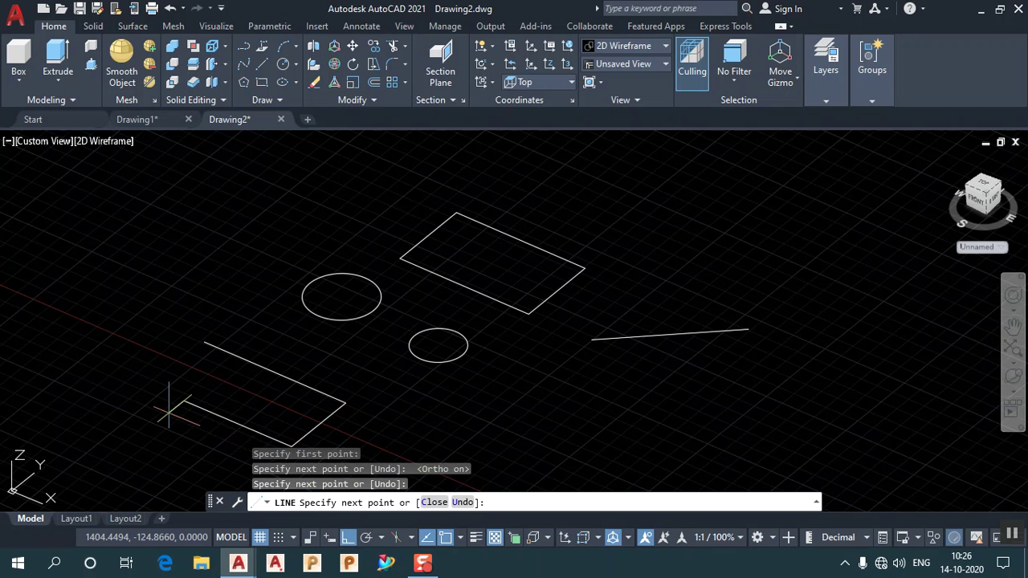
left_click(184, 400)
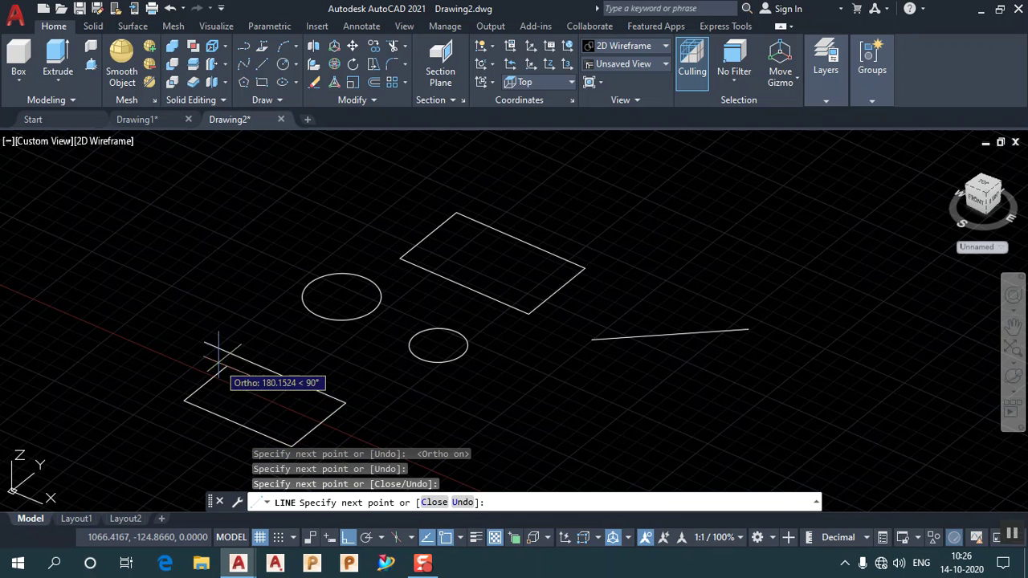
scroll(221, 347, "up", 5)
scroll(386, 337, "down", 5)
right_click(346, 249)
left_click(376, 265)
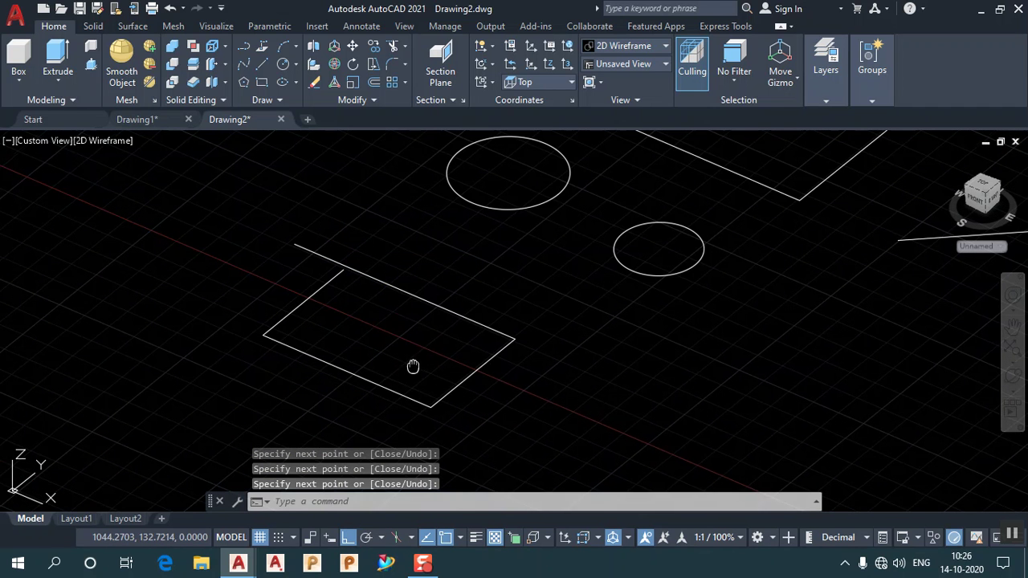
middle_click_drag(411, 365, 407, 363)
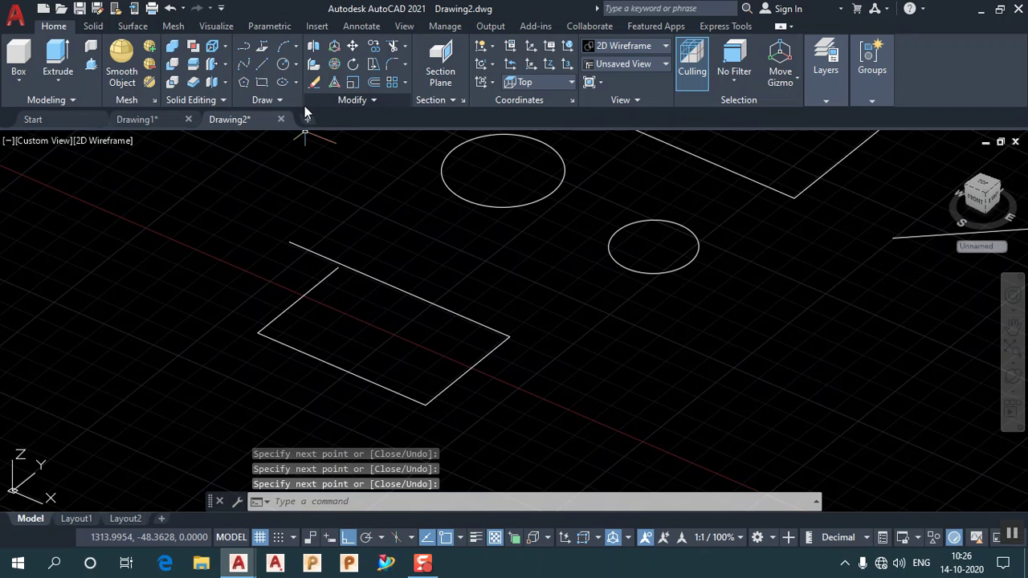
Step: Begin selecting the line outline with the Region tool
left_click(265, 100)
left_click(288, 138)
left_click(521, 410)
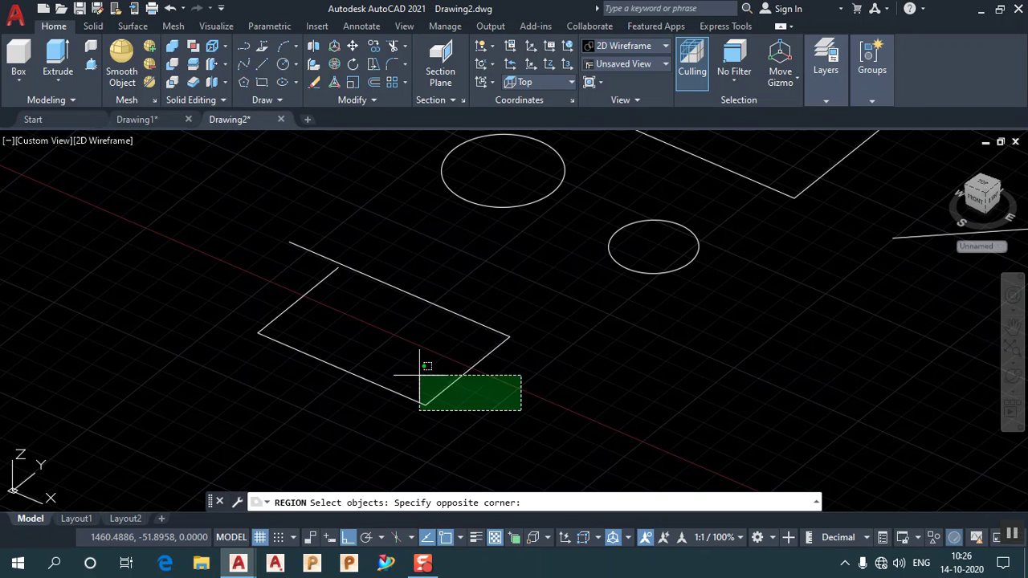
Step: Try a region on the lines, then fillet the left and top edges into a closed corner
left_click(236, 254)
key("Return")
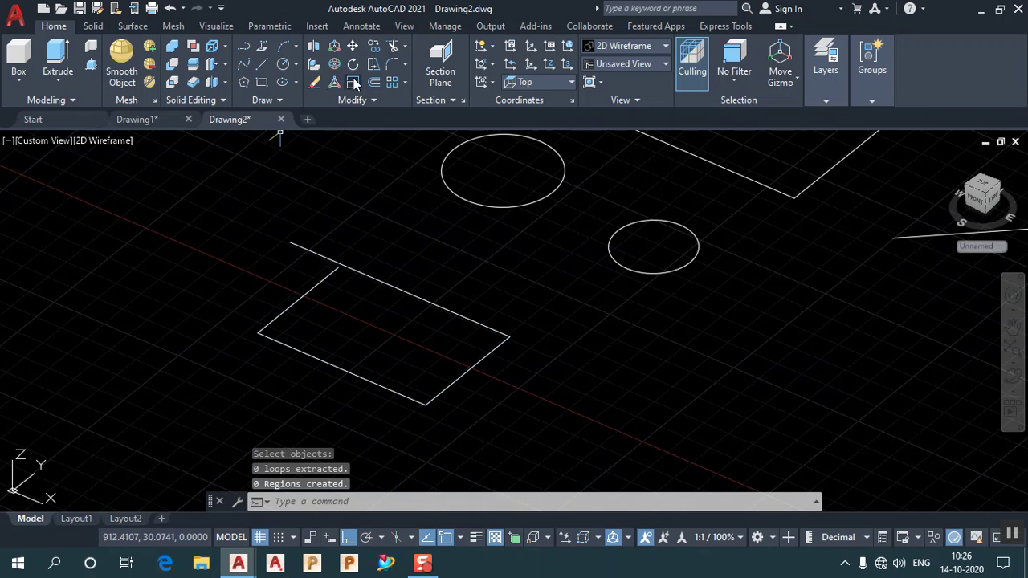
left_click(351, 83)
left_click(326, 276)
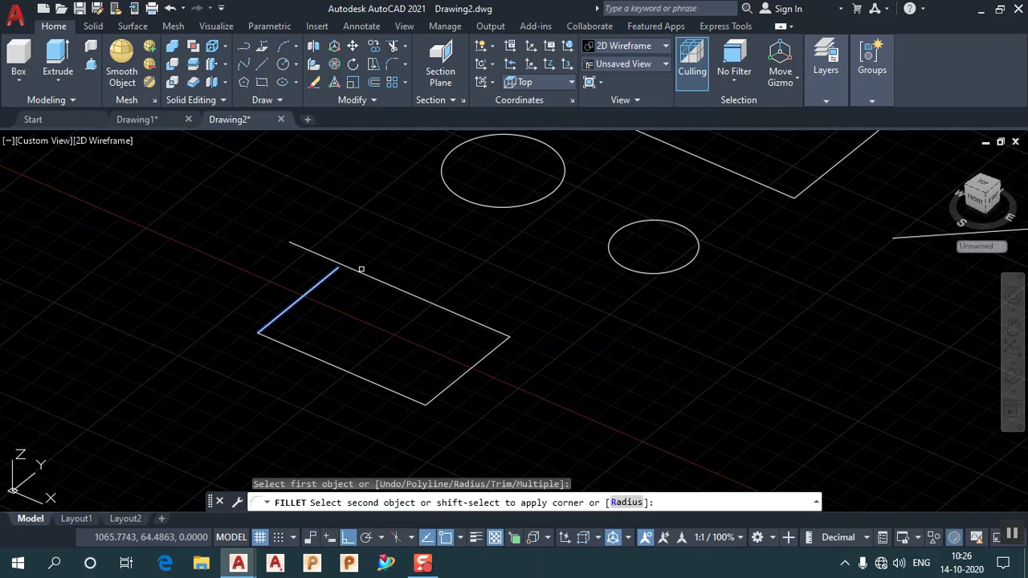
left_click(362, 269)
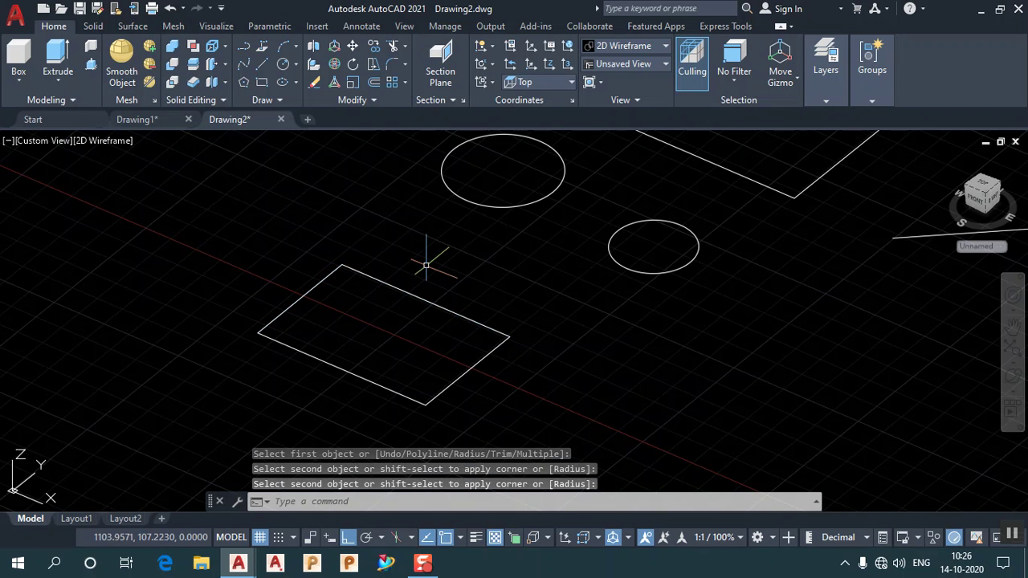
Step: Turn the closed four-line outline into a single region
left_click(238, 100)
left_click(294, 138)
left_click(531, 412)
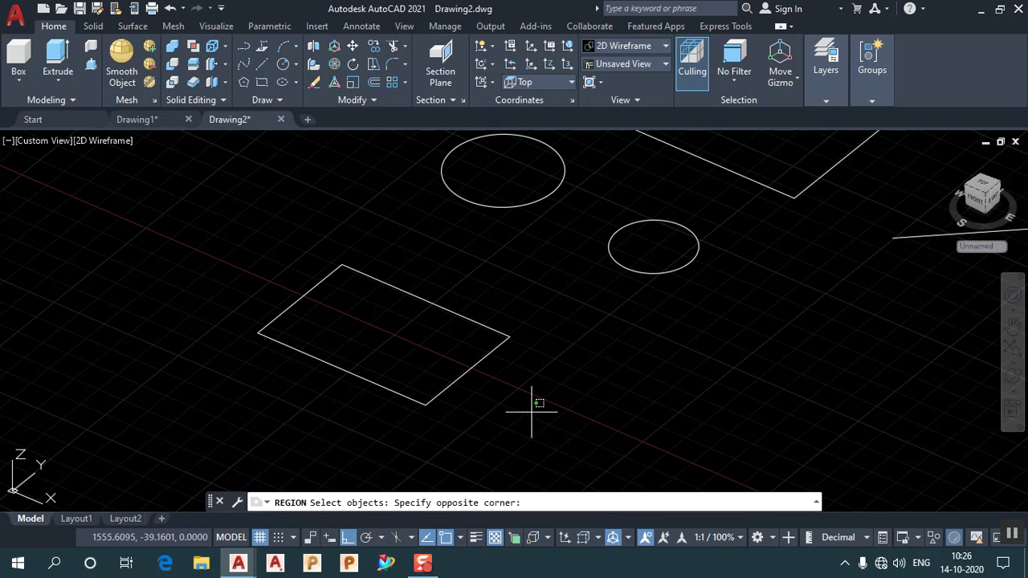
left_click(218, 264)
key("Return")
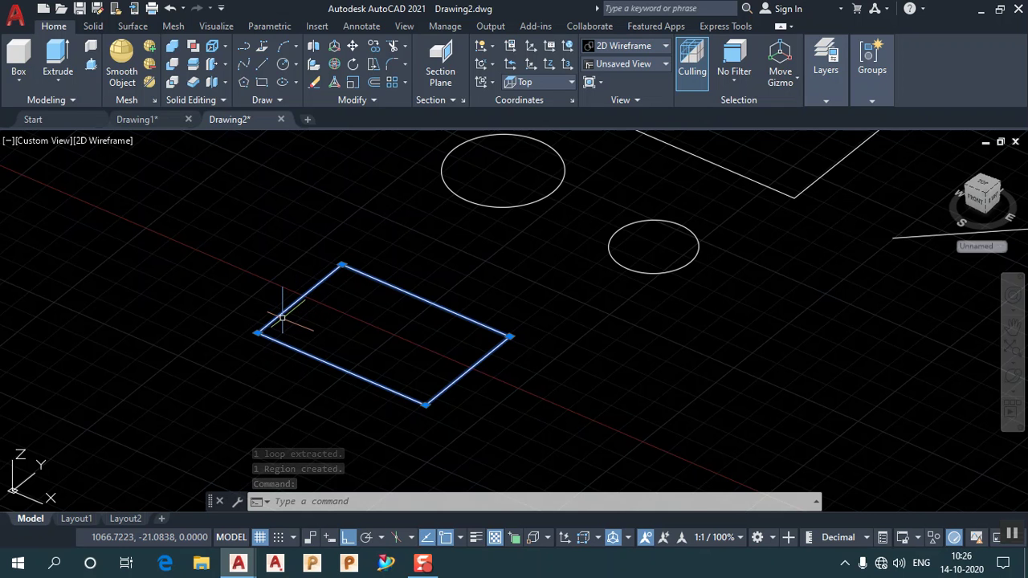
key("Escape")
Step: Extrude the rectangle region into a box
left_click(281, 299)
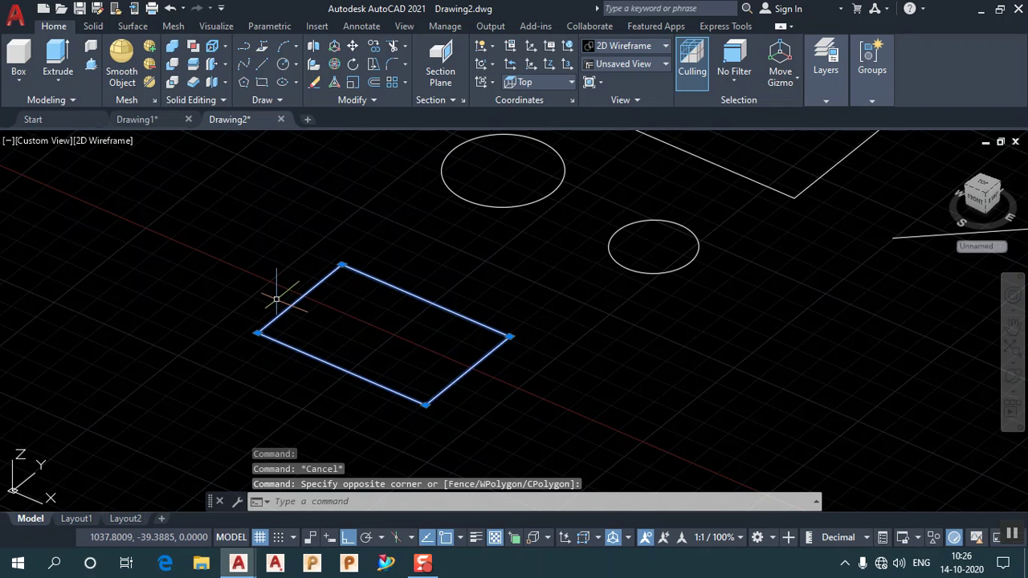
middle_click_drag(344, 303, 334, 351)
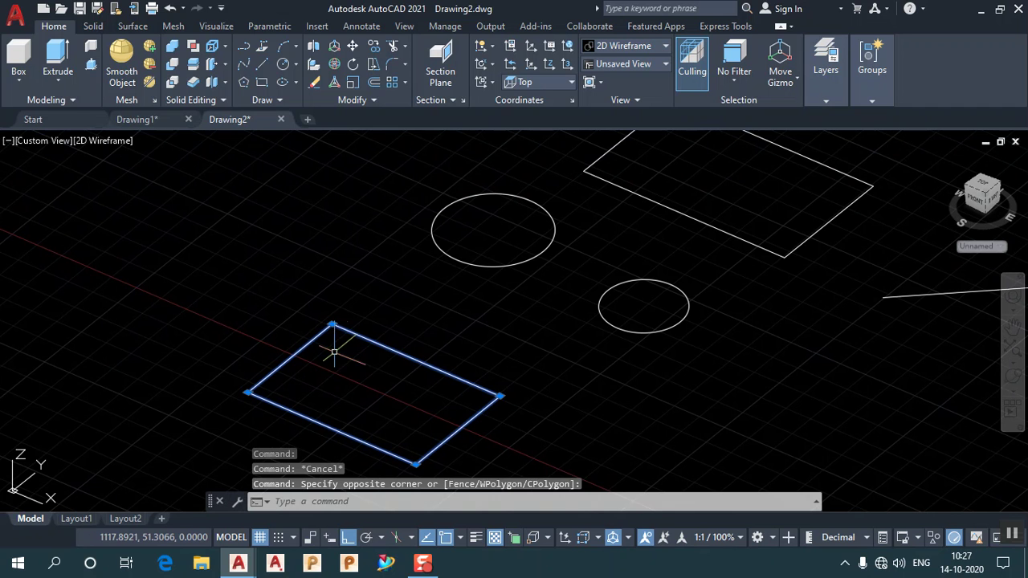
left_click(58, 57)
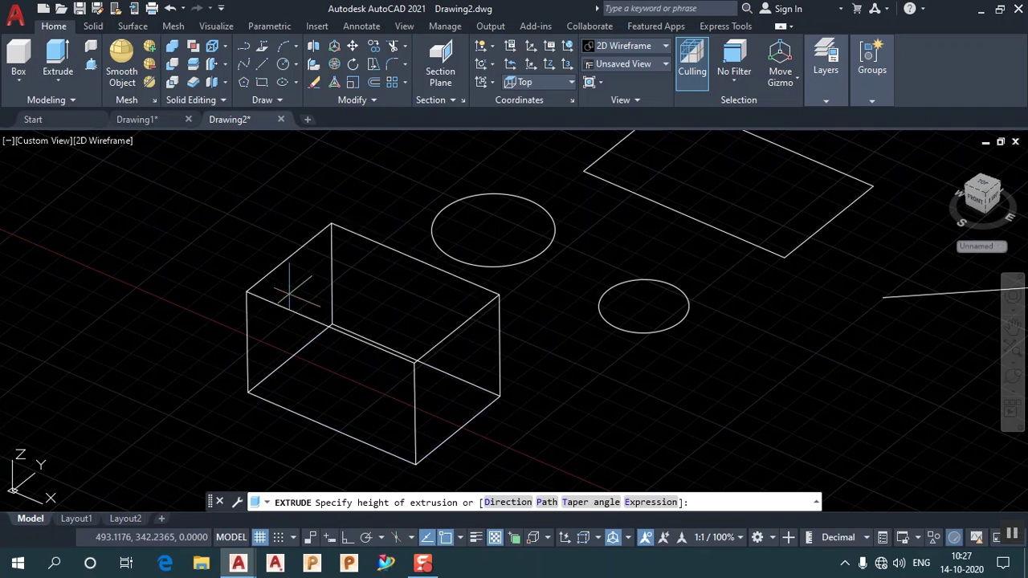
left_click(261, 298)
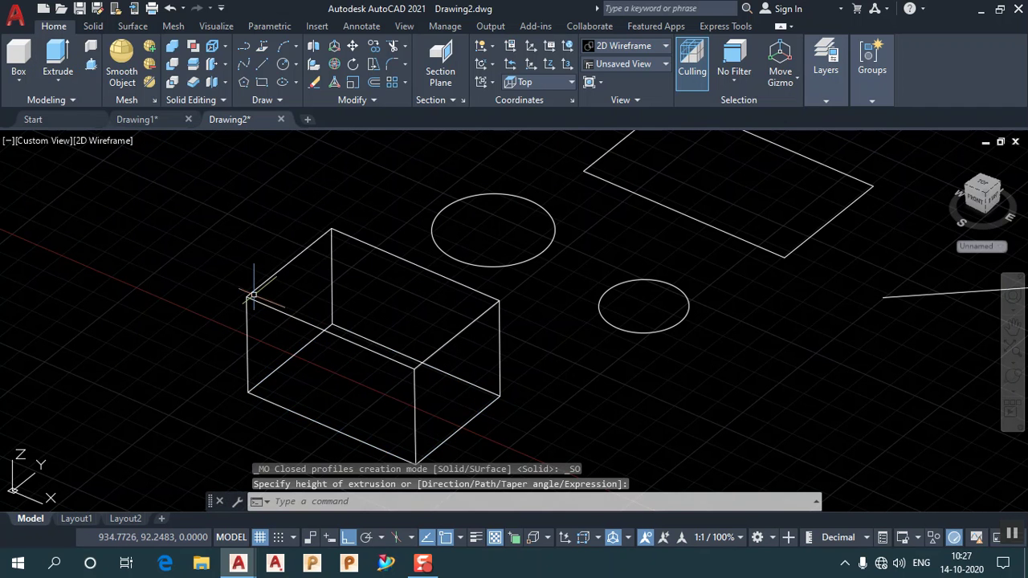
Step: Extrude the small circle 150 units into a cylinder
left_click(58, 58)
left_click(681, 320)
left_click(648, 347)
key("Return")
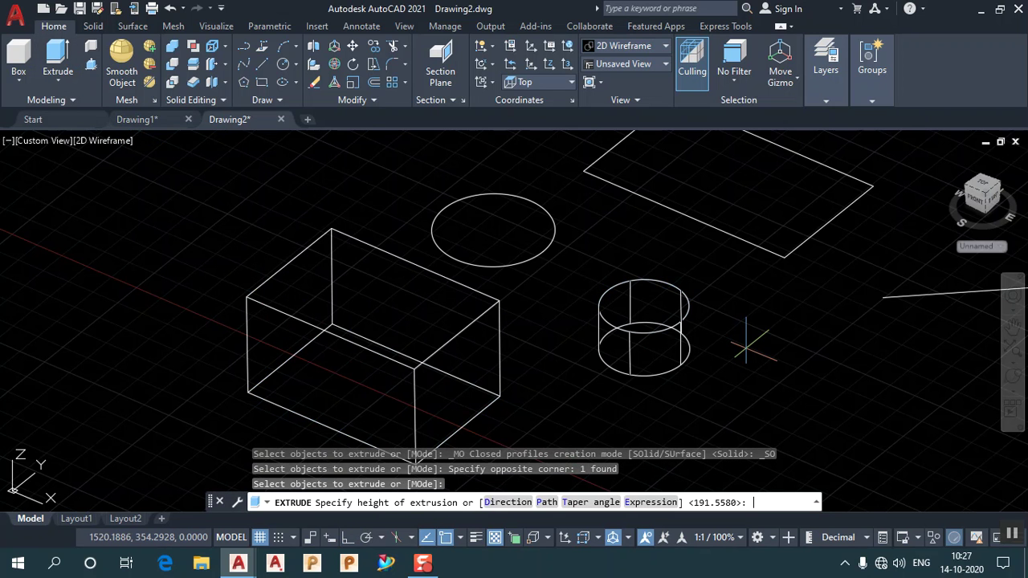
type("150")
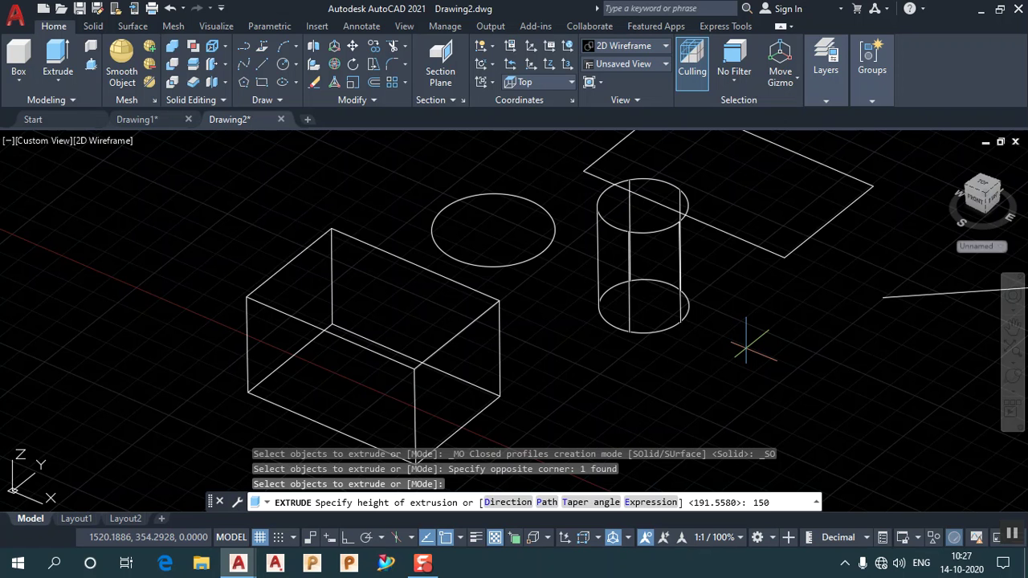
key("Return")
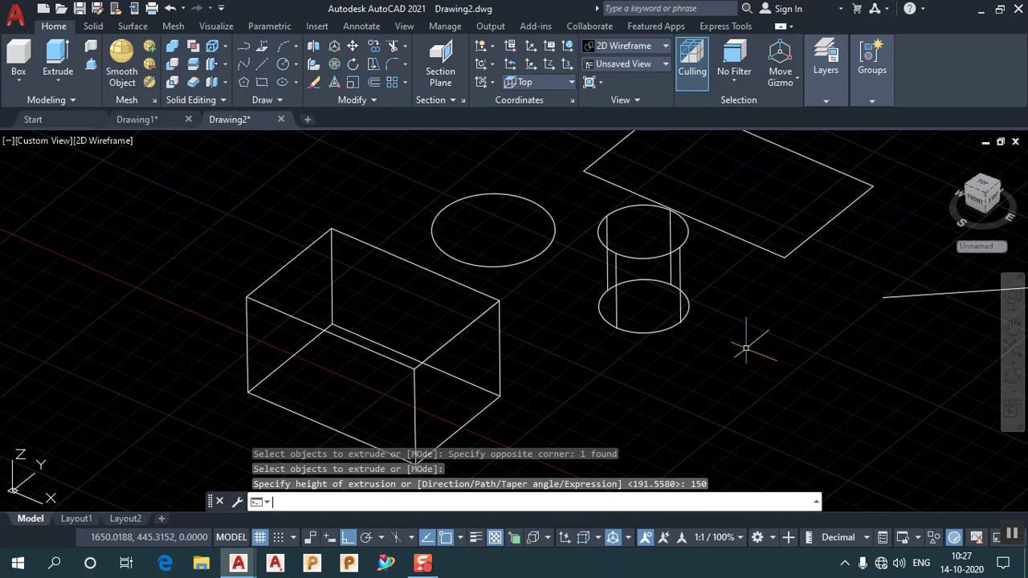
Step: Set the viewport visual style to Shaded and recentre the objects
left_click(112, 143)
left_click(155, 244)
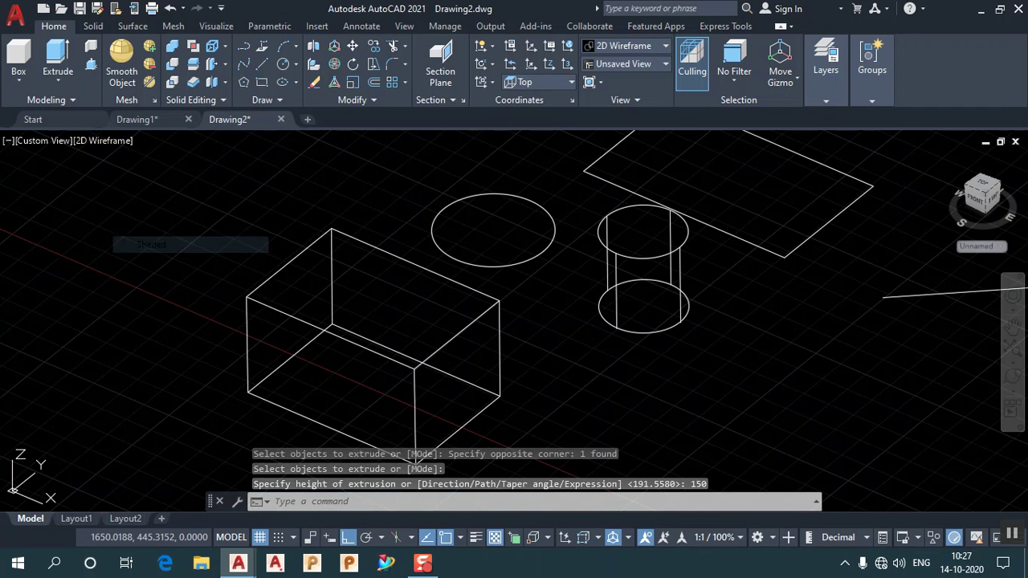
middle_click_drag(321, 348, 169, 444)
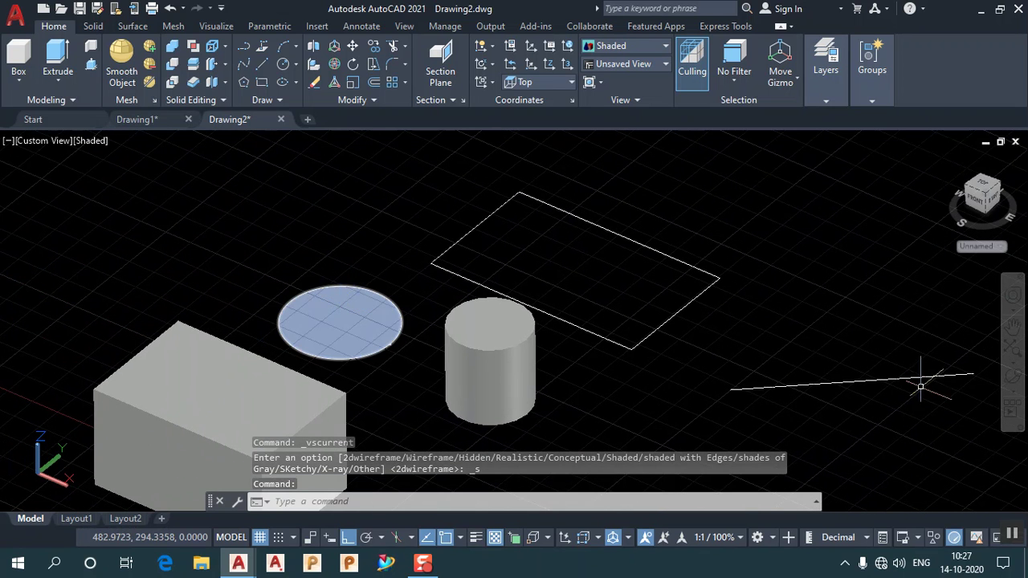
Step: Orbit the shaded model down to a lower viewing angle
left_click(1013, 357)
left_click(1013, 379)
mouse_move(555, 426)
left_mouse_down()
mouse_move(485, 320)
mouse_move(486, 402)
left_mouse_up()
right_click(498, 353)
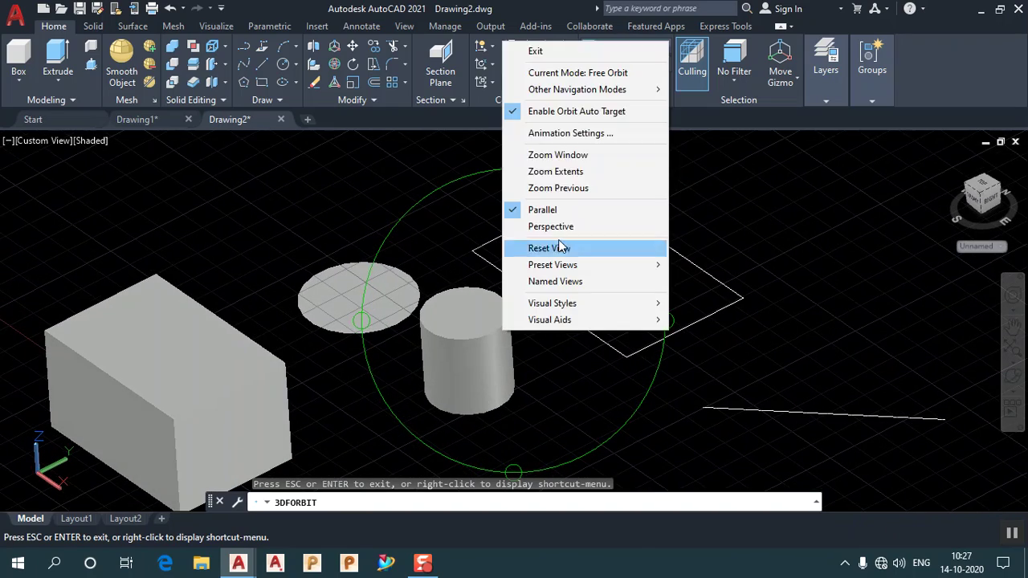
left_click(558, 50)
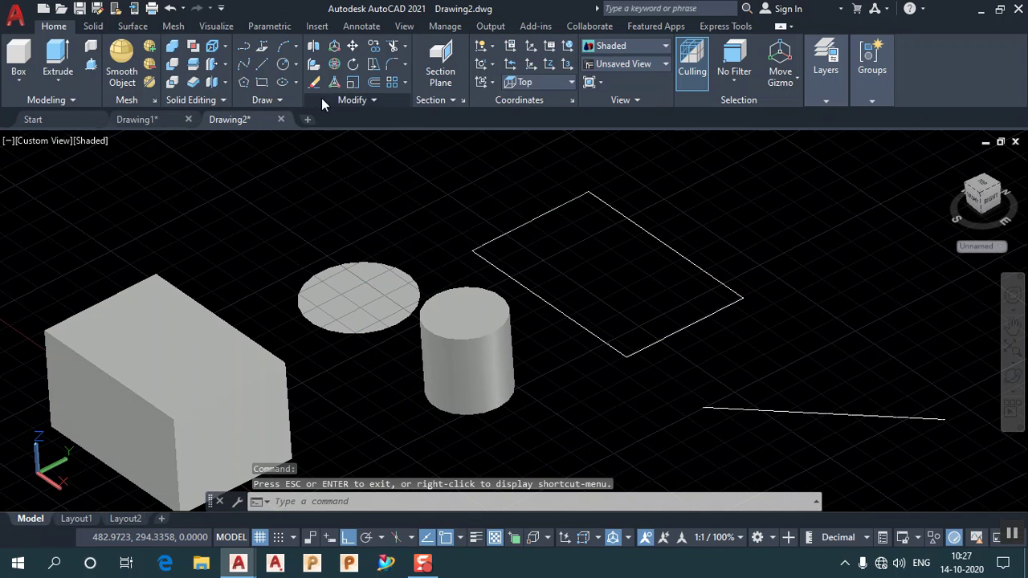
Step: Convert the large rectangle outline into a flat region
left_click(281, 100)
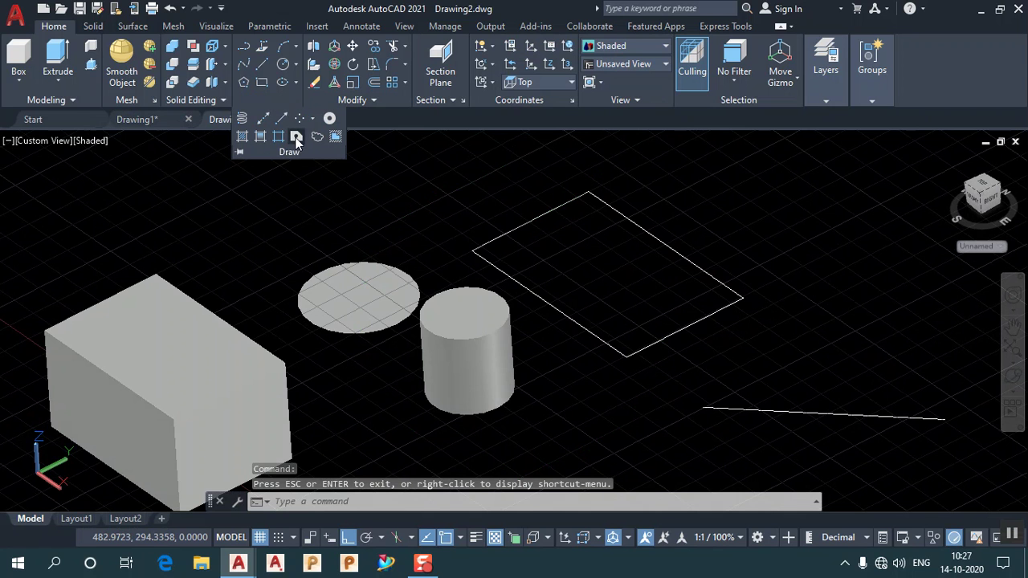
left_click(295, 139)
left_click(455, 190)
left_click(762, 384)
left_click(757, 348)
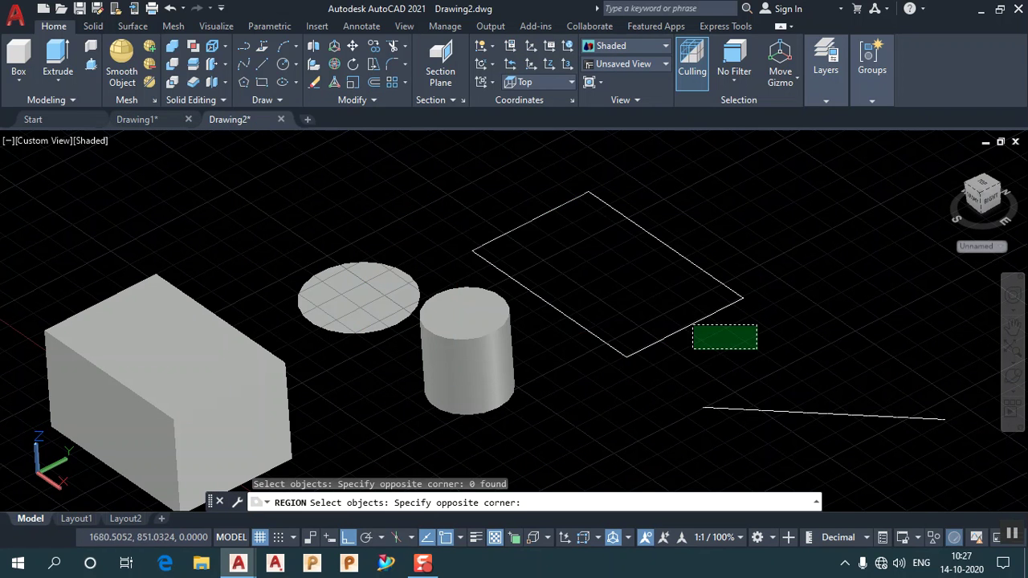
left_click(523, 200)
key("Return")
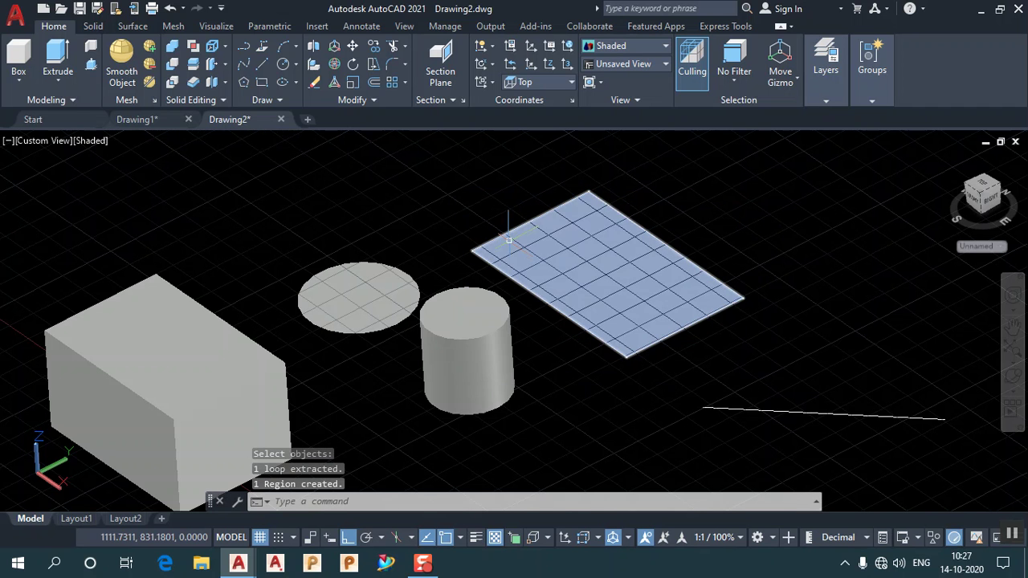
Step: Switch the visual style to 2D Wireframe, then back to Shaded
left_click(91, 141)
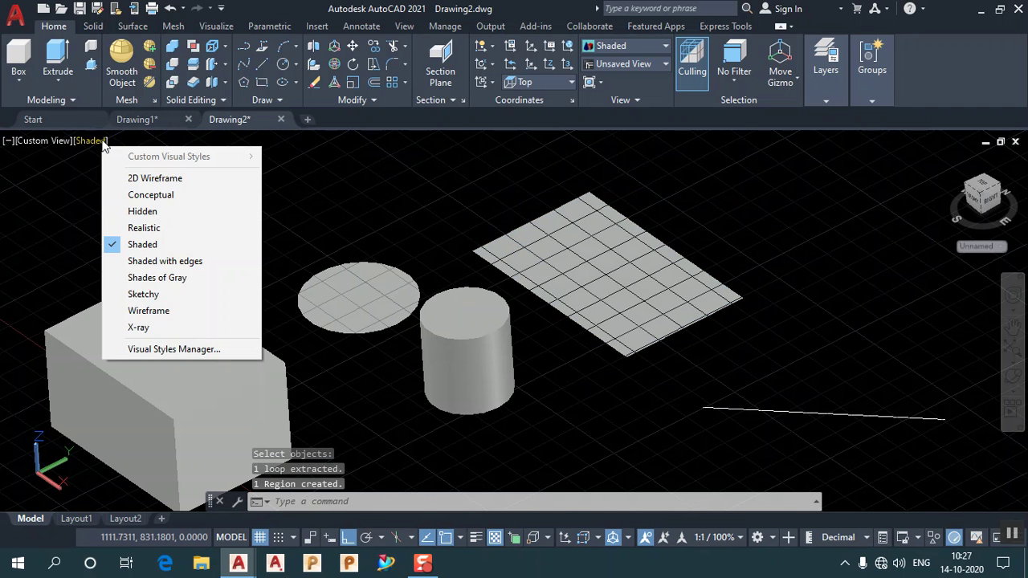
left_click(133, 178)
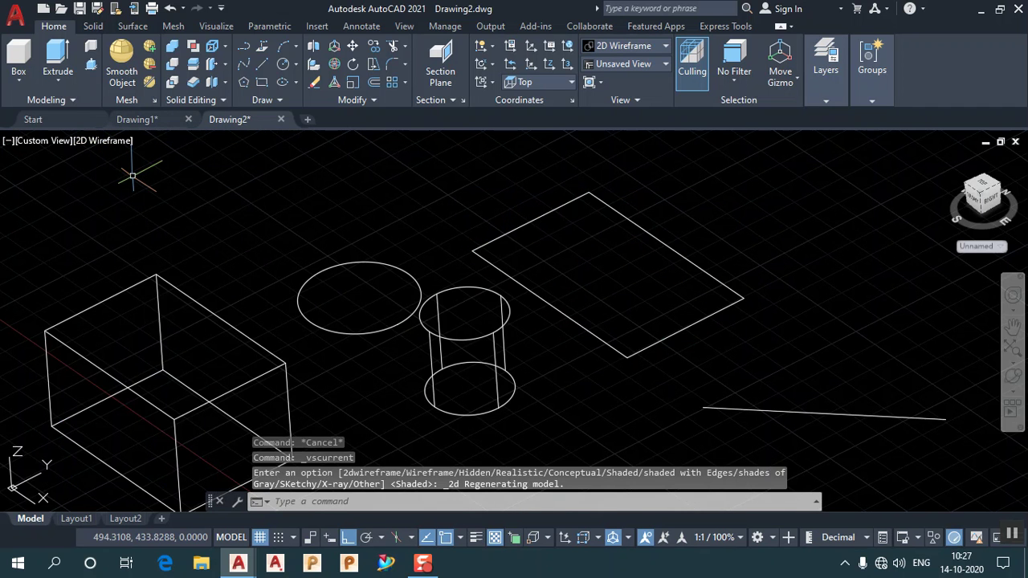
left_click(91, 141)
left_click(126, 242)
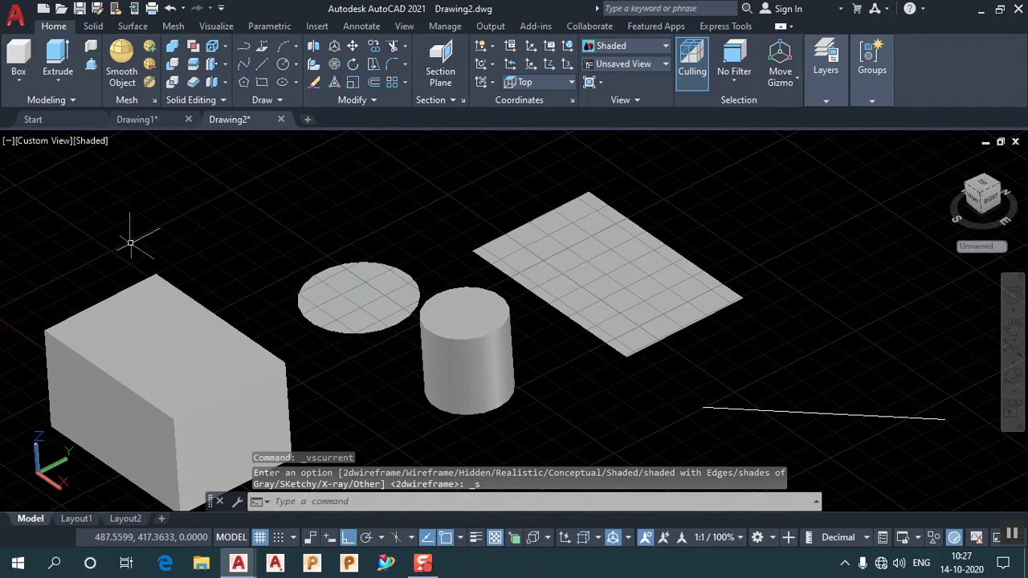
left_click(58, 61)
Step: Extrude the circle and rectangle regions together to a height of 50
left_click(366, 294)
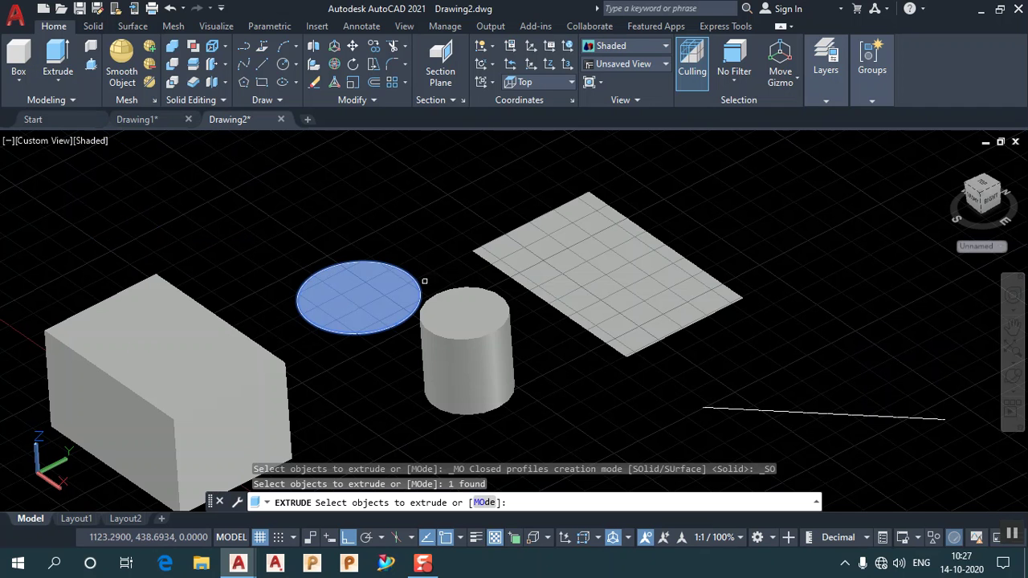
left_click(592, 262)
right_click(592, 262)
left_click(604, 268)
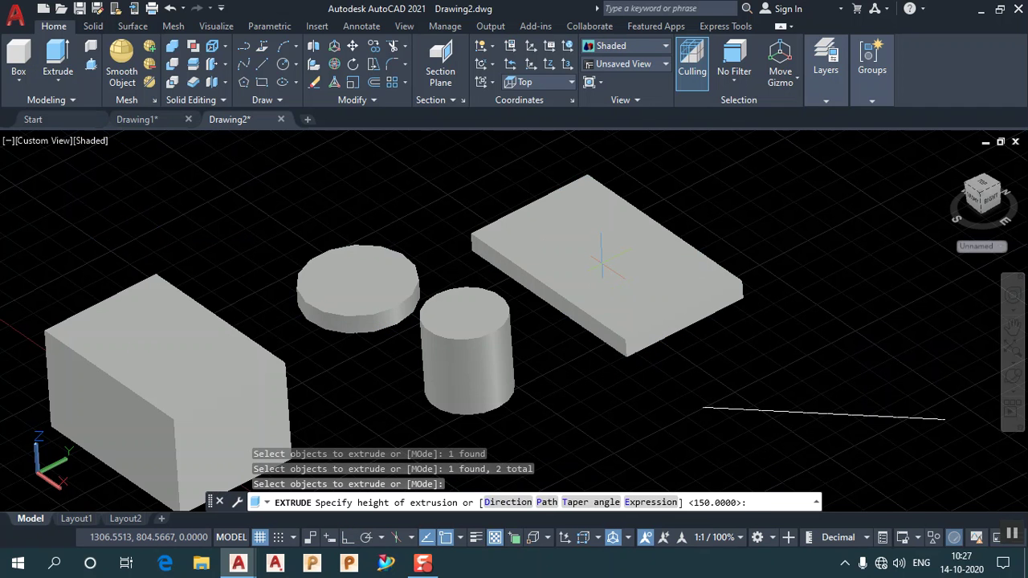
type("50")
key("Return")
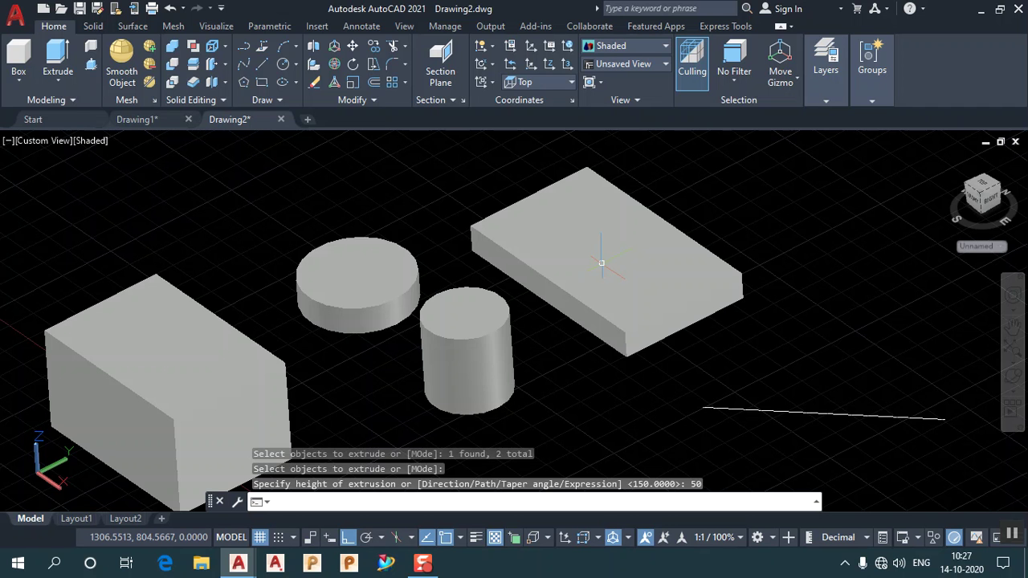
Step: Undo that, then extrude only the circle region -100 units downward
key("ctrl+z")
key("Return")
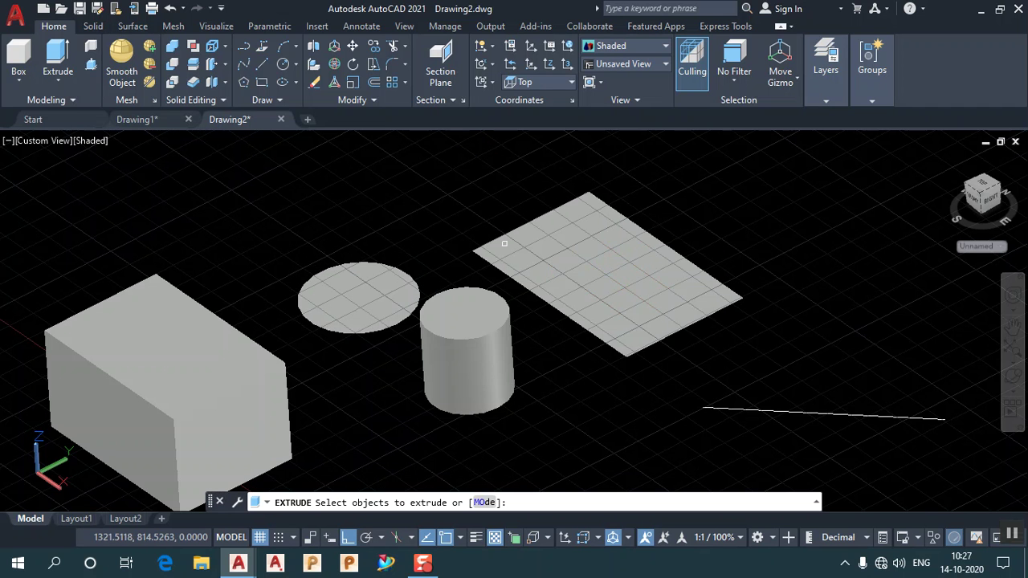
left_click(402, 325)
right_click(333, 313)
left_click(341, 322)
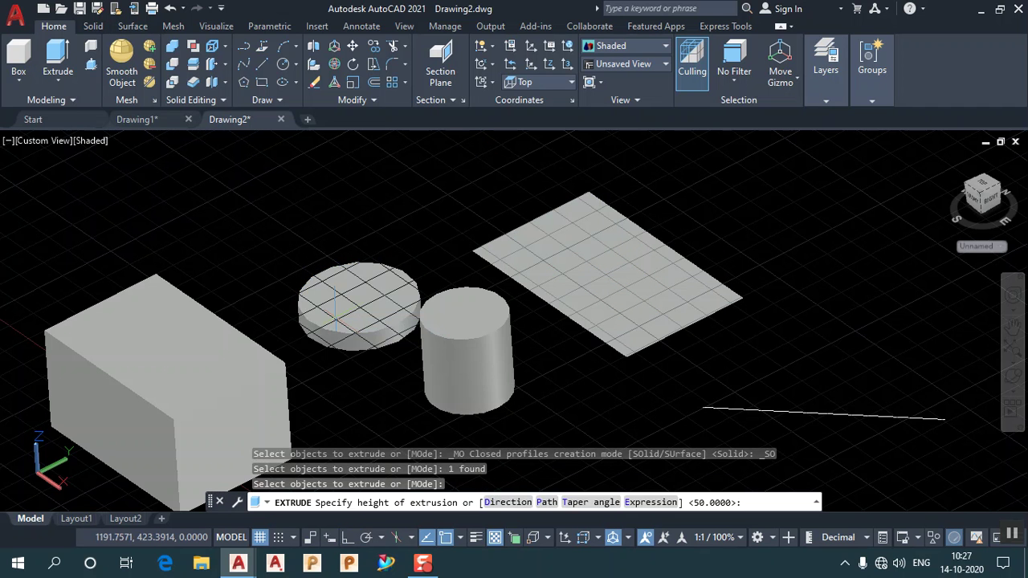
type("-100")
key("Return")
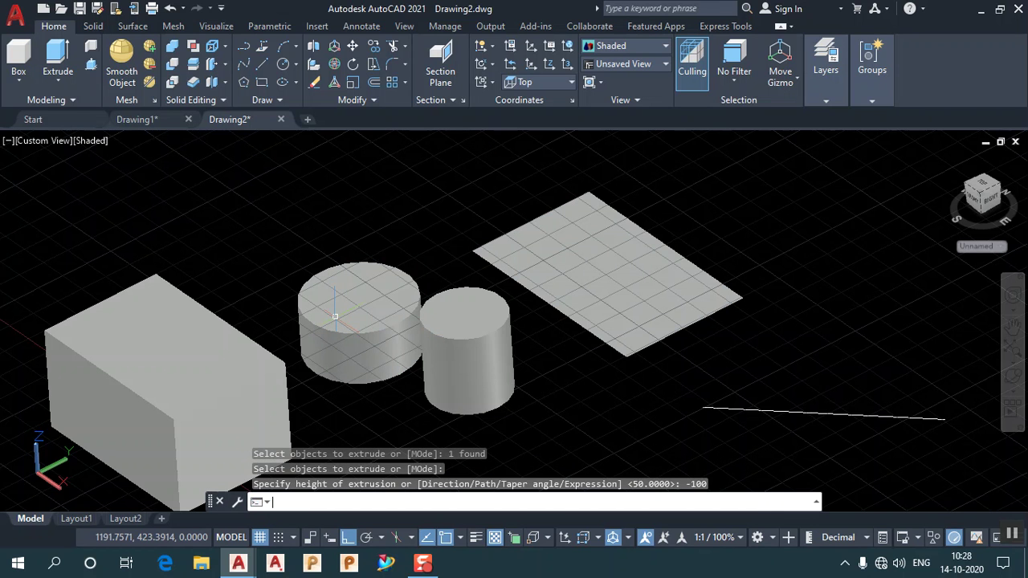
left_click(1013, 376)
mouse_move(562, 423)
left_mouse_down()
mouse_move(451, 359)
mouse_move(423, 298)
mouse_move(491, 367)
mouse_move(501, 294)
mouse_move(592, 358)
mouse_move(564, 361)
left_mouse_up()
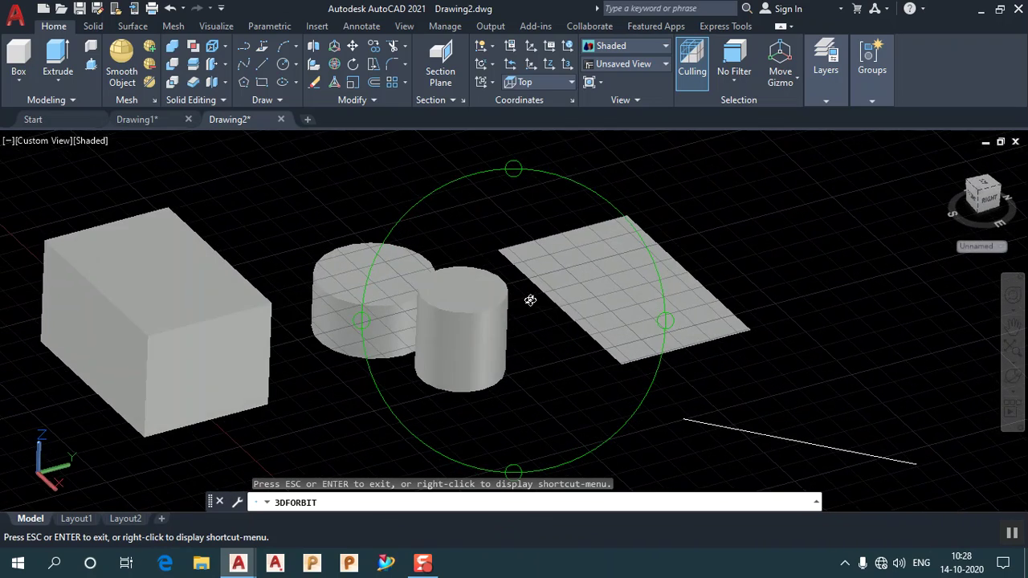
Step: Pan the scene right and orbit the model to bring the box's end face toward you
right_click(530, 300)
left_click(587, 25)
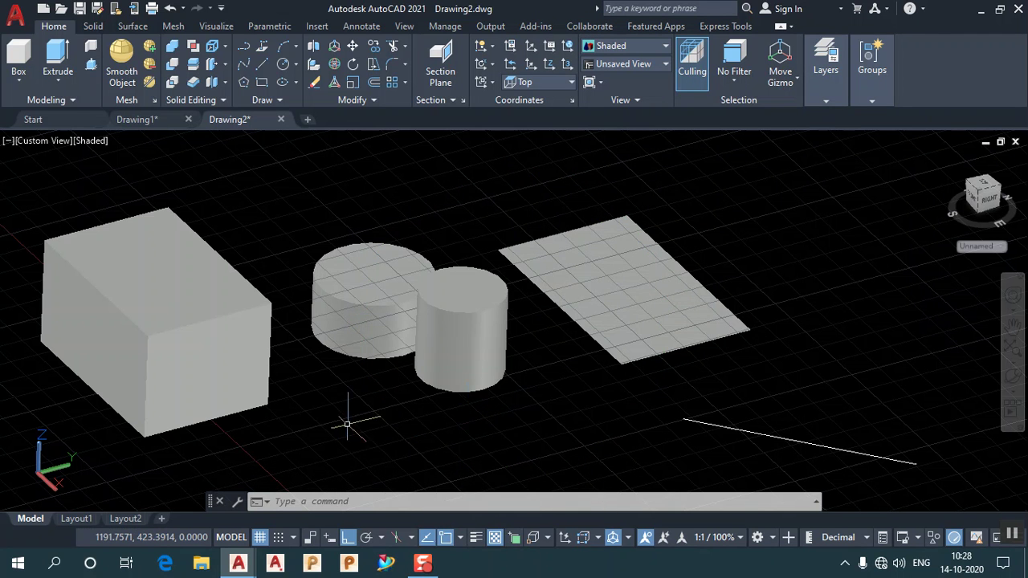
middle_click_drag(345, 434, 551, 428)
left_click(1014, 377)
mouse_move(791, 415)
left_mouse_down()
mouse_move(546, 429)
mouse_move(592, 308)
mouse_move(485, 297)
left_mouse_up()
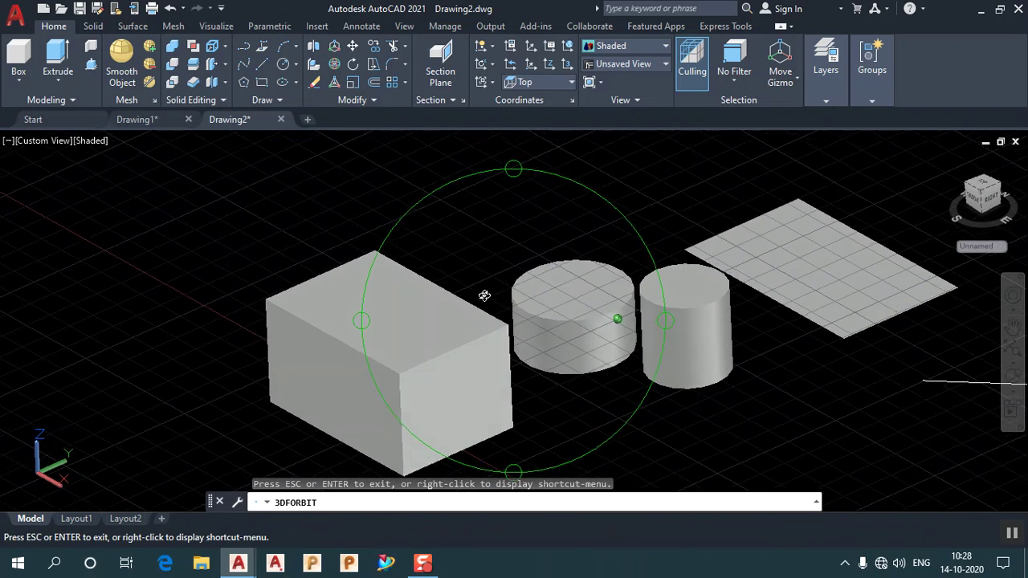
right_click(484, 297)
left_click(506, 13)
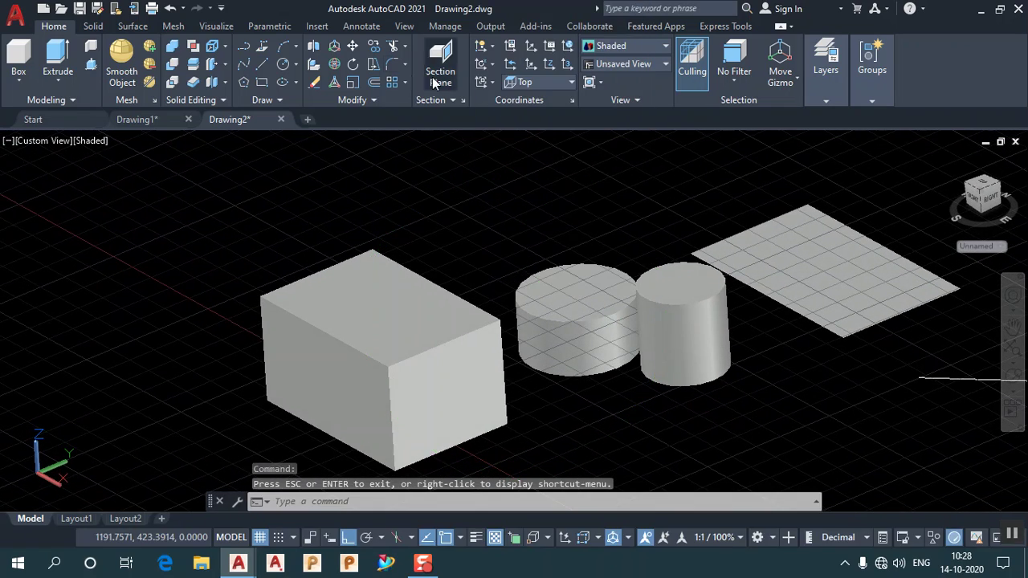
left_click(493, 85)
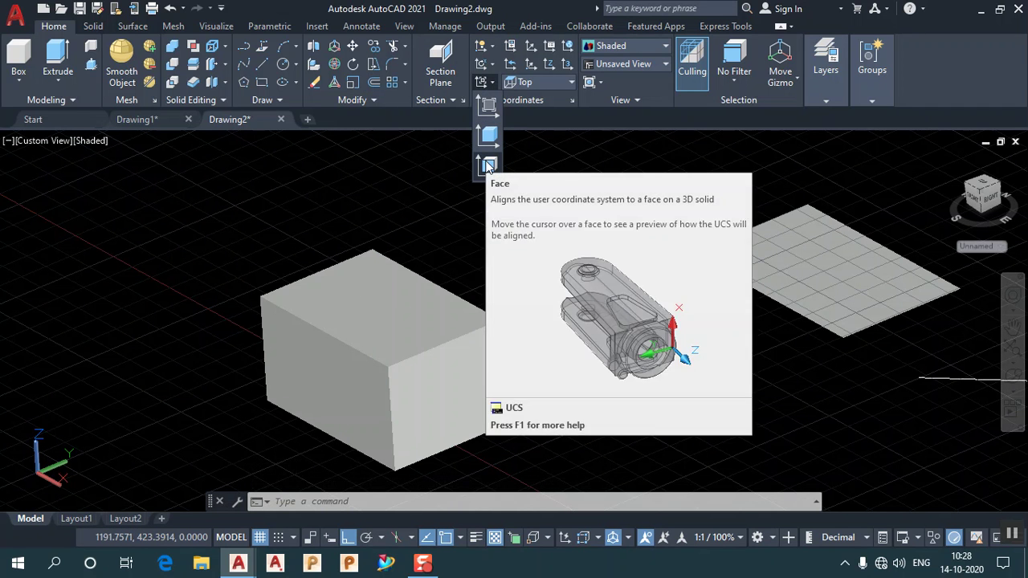
Step: Align the UCS to the box's front face with the Face option
left_click(489, 165)
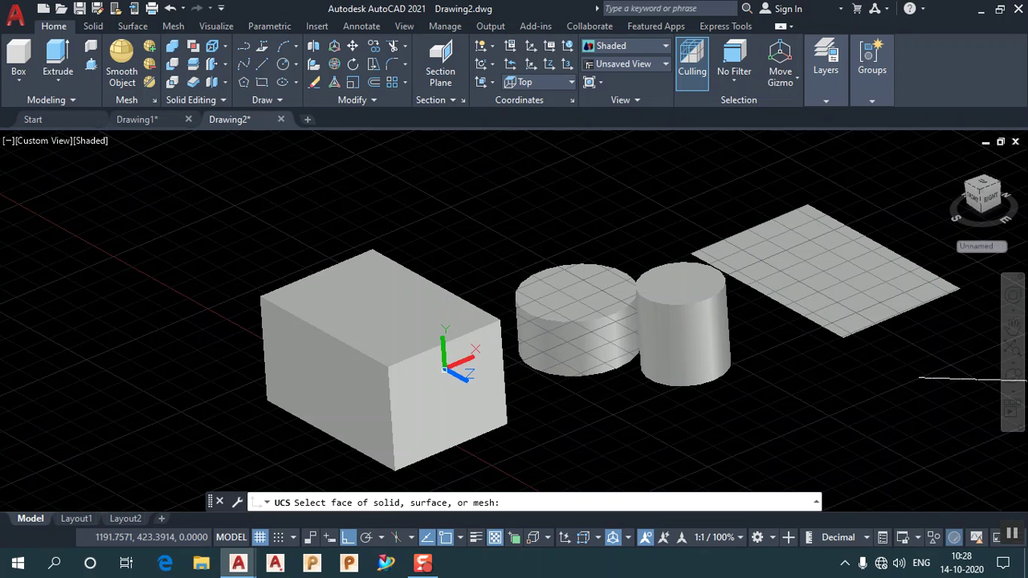
left_click(447, 371)
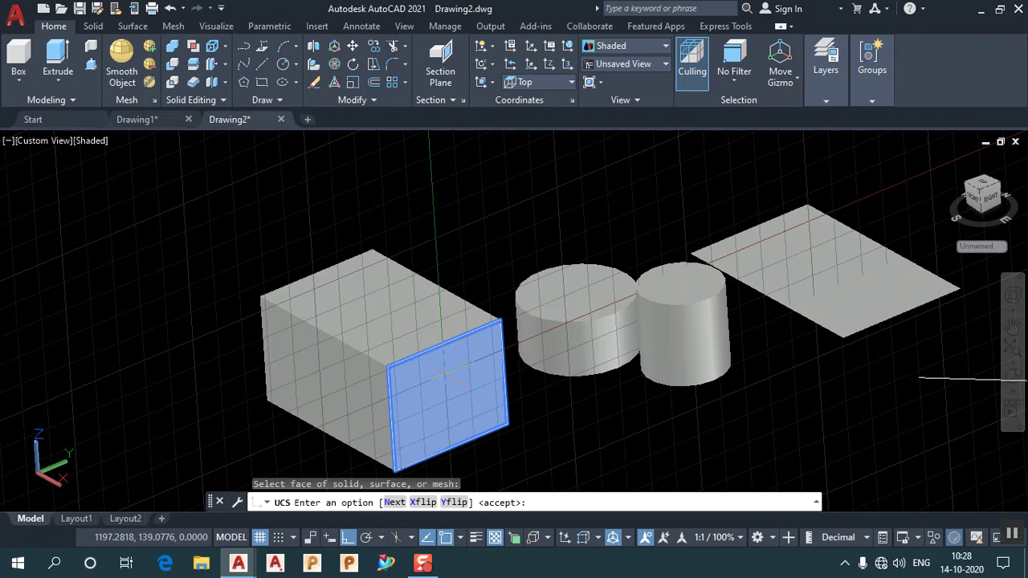
key("Return")
mouse_move(428, 335)
middle_mouse_down()
mouse_move(464, 227)
mouse_move(452, 211)
middle_mouse_up()
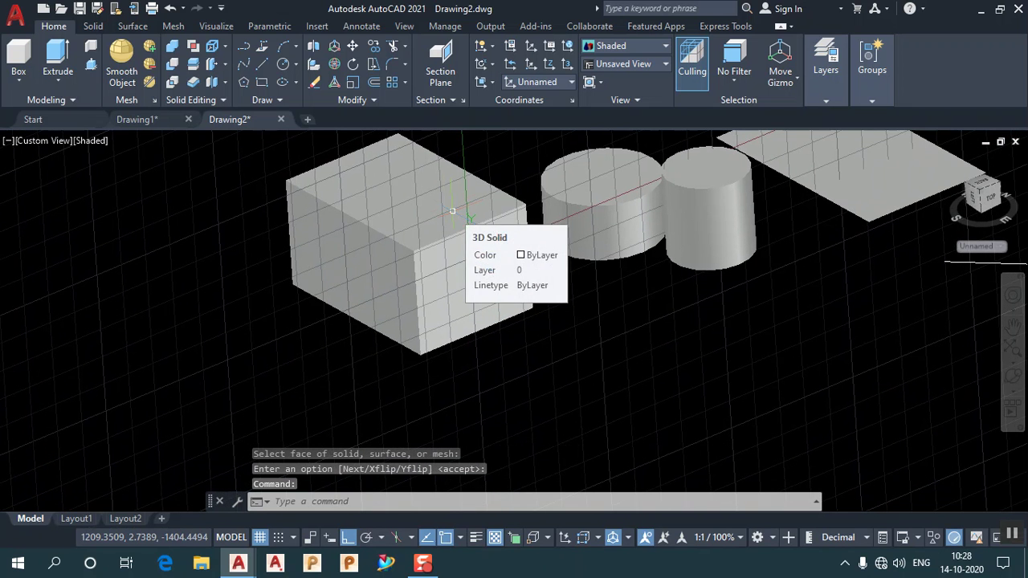
Step: Realign the UCS onto the box's left end face
left_click(480, 86)
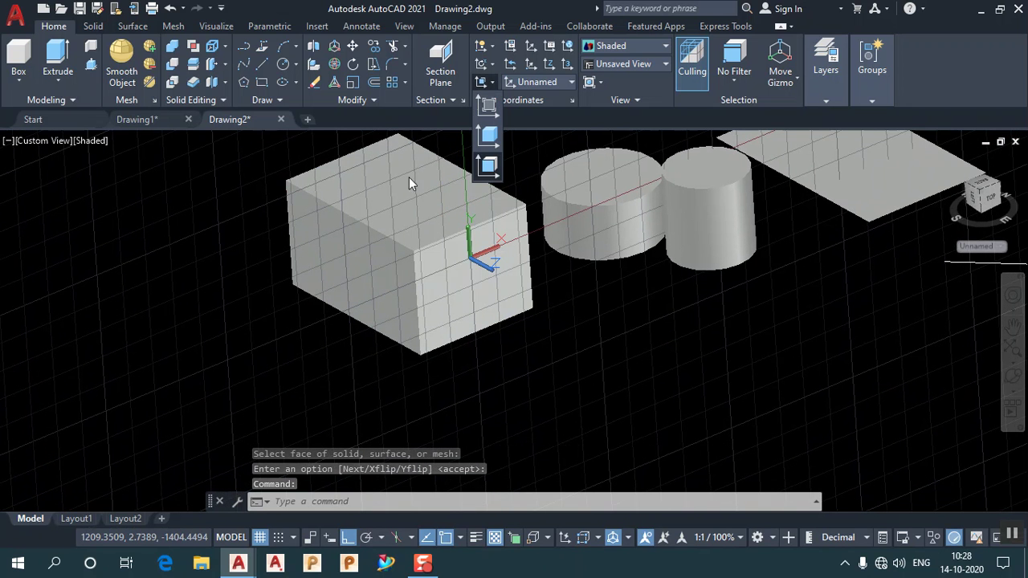
left_click(490, 169)
left_click(326, 241)
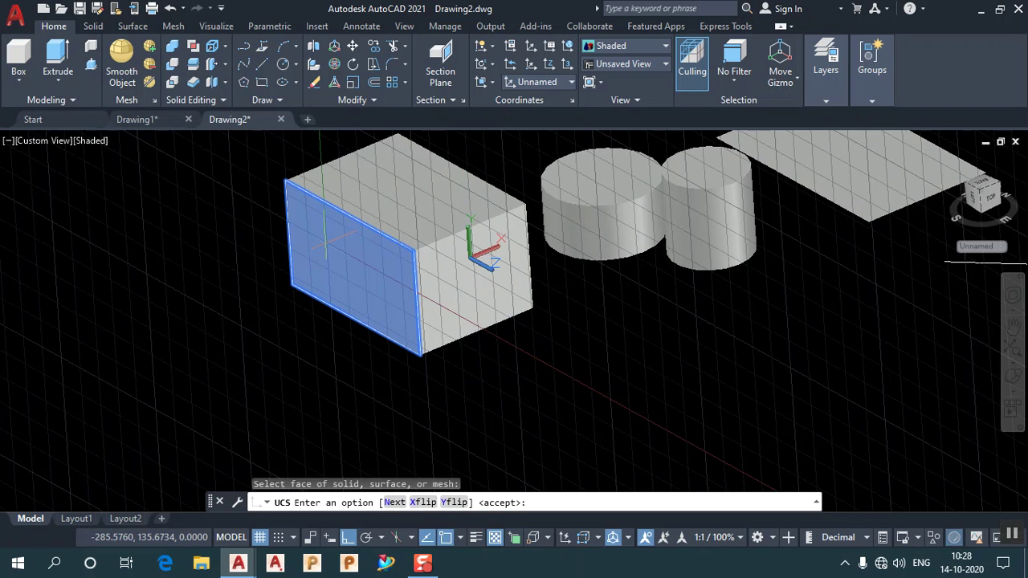
key("Return")
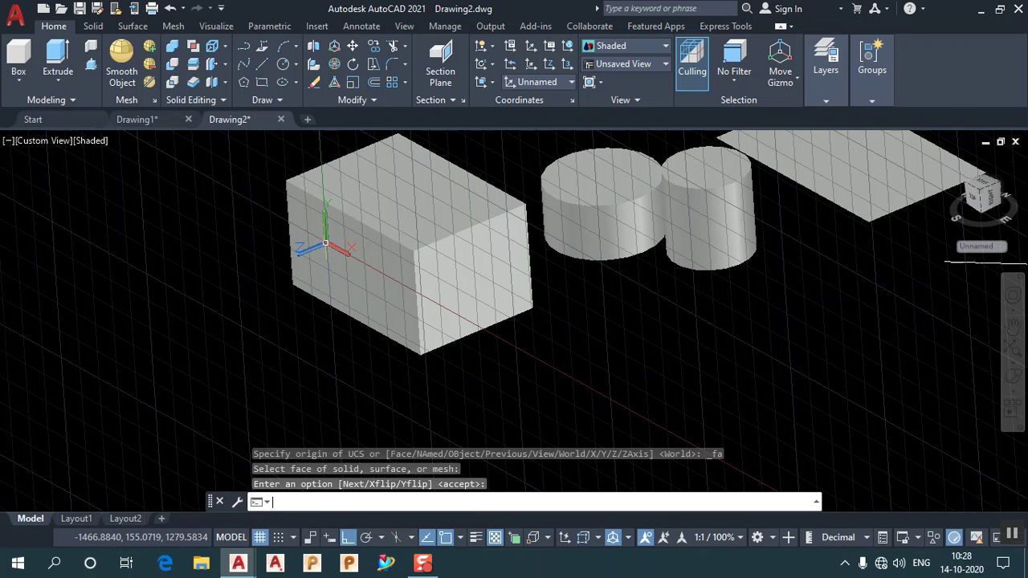
Step: Clear the stray box selection and orbit the view slightly
middle_click_drag(325, 293, 315, 350)
left_click(328, 352)
key("Escape")
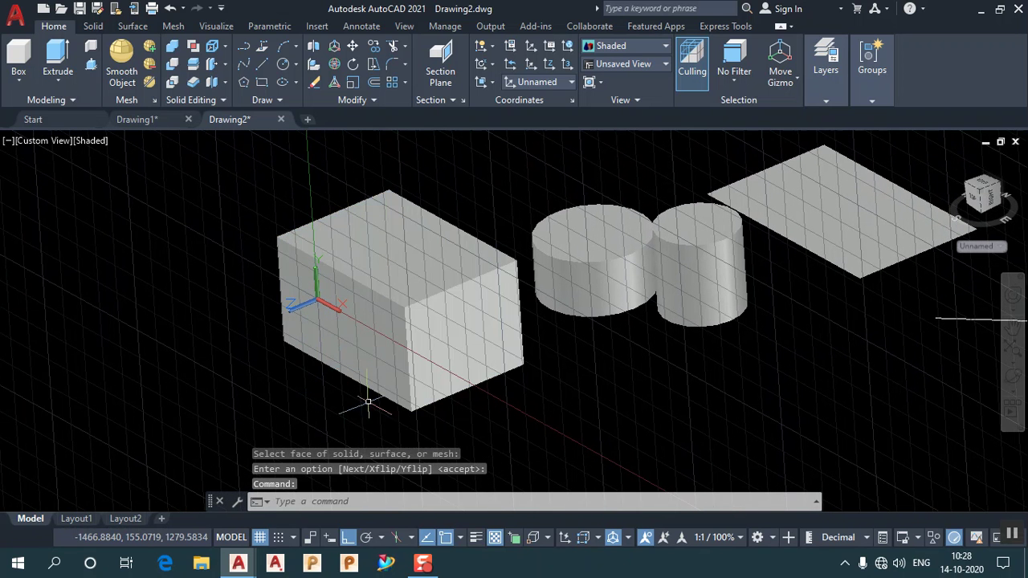
left_click(1014, 376)
mouse_move(718, 351)
left_mouse_down()
mouse_move(563, 292)
mouse_move(523, 242)
left_mouse_up()
right_click(523, 243)
left_click(548, 252)
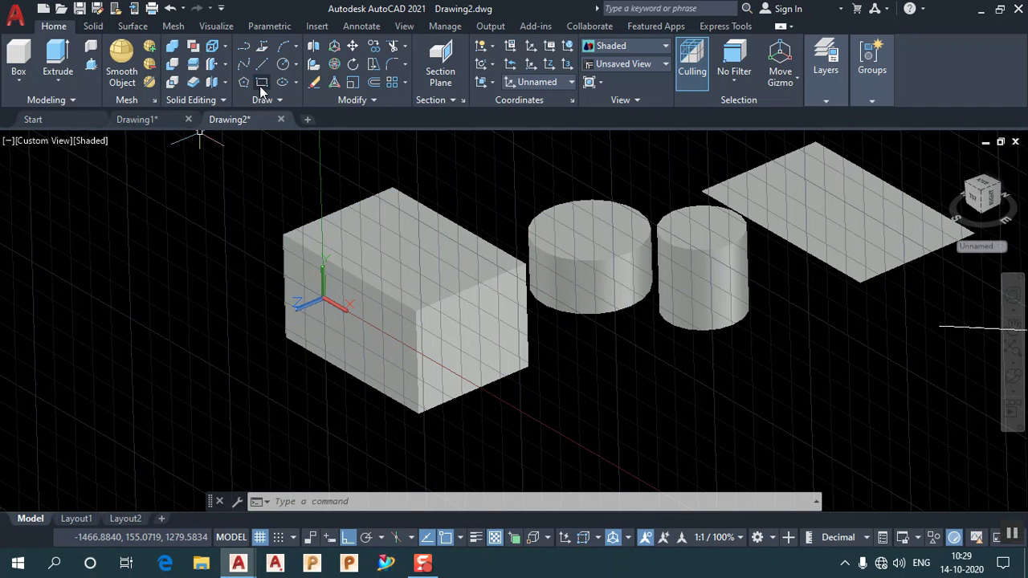
Step: Draw a circle on the box's end face
left_click(283, 64)
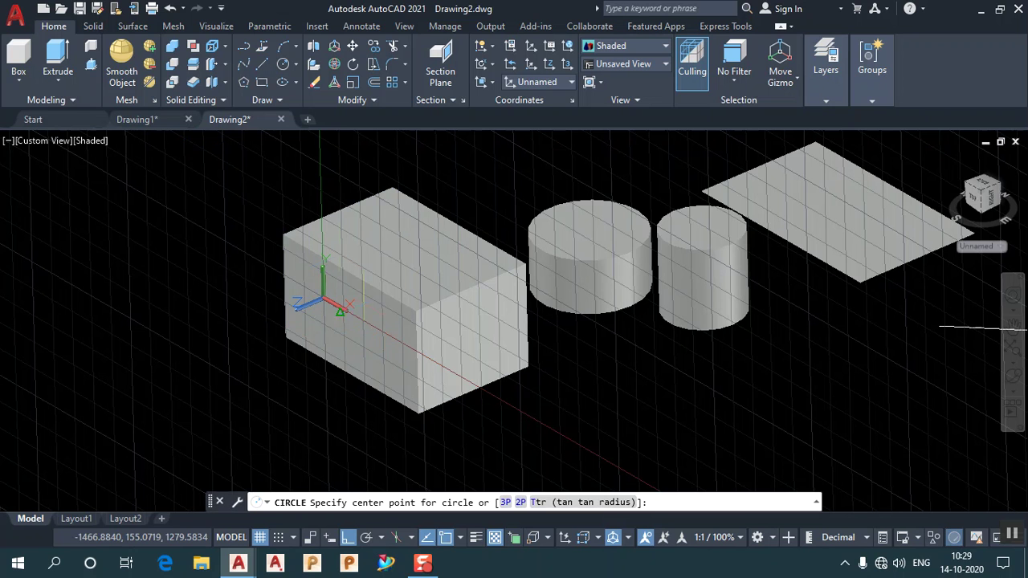
left_click(351, 376)
left_click(376, 408)
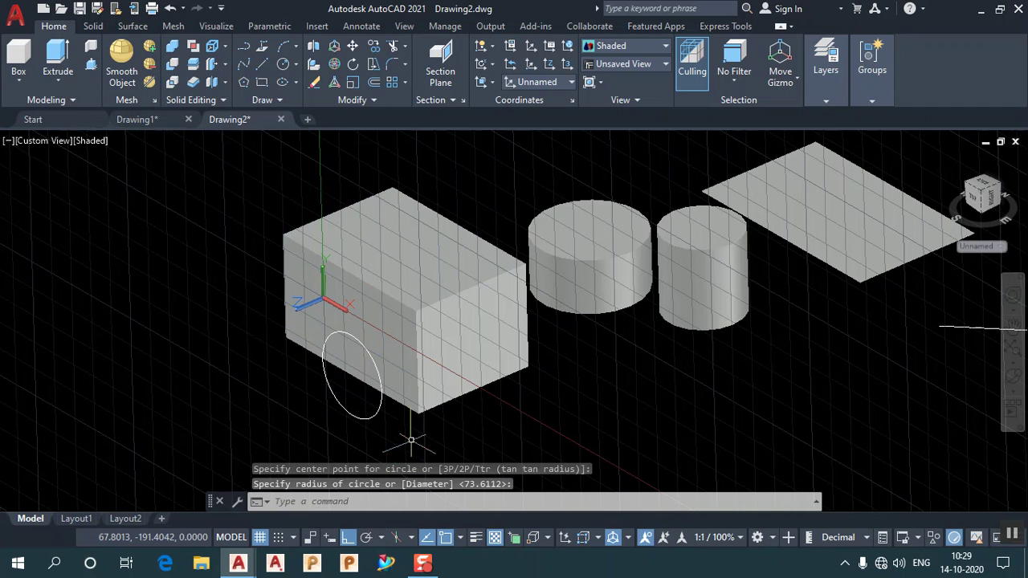
Step: Align the UCS to the box's right face and draw a circle there
left_click(481, 84)
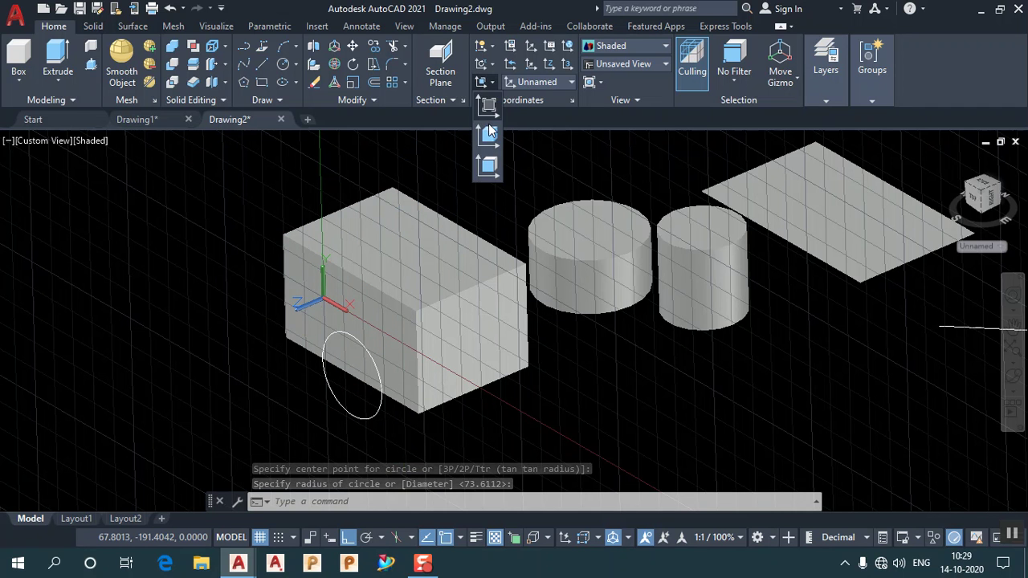
left_click(488, 167)
left_click(474, 309)
right_click(474, 309)
left_click(500, 316)
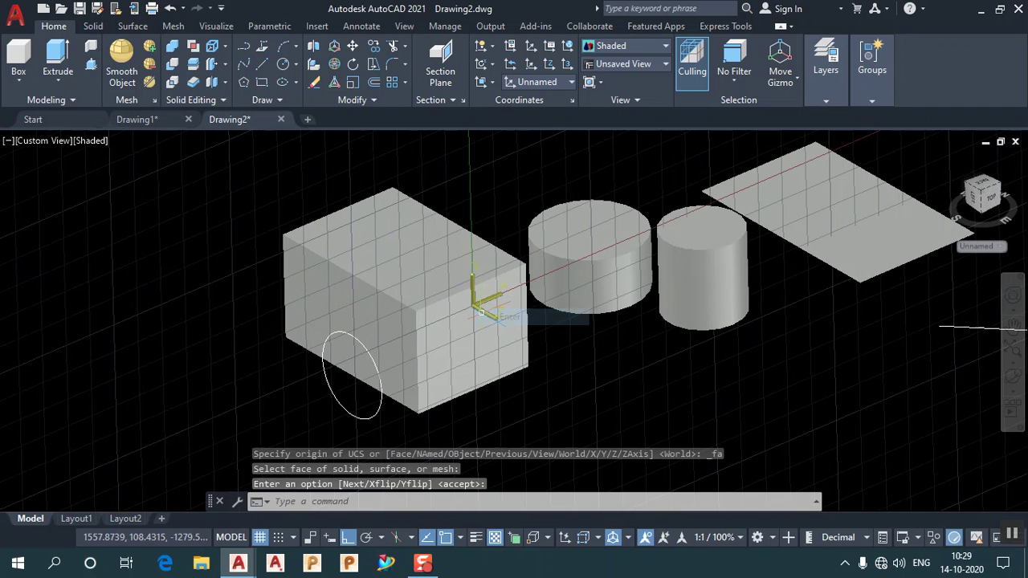
left_click(283, 64)
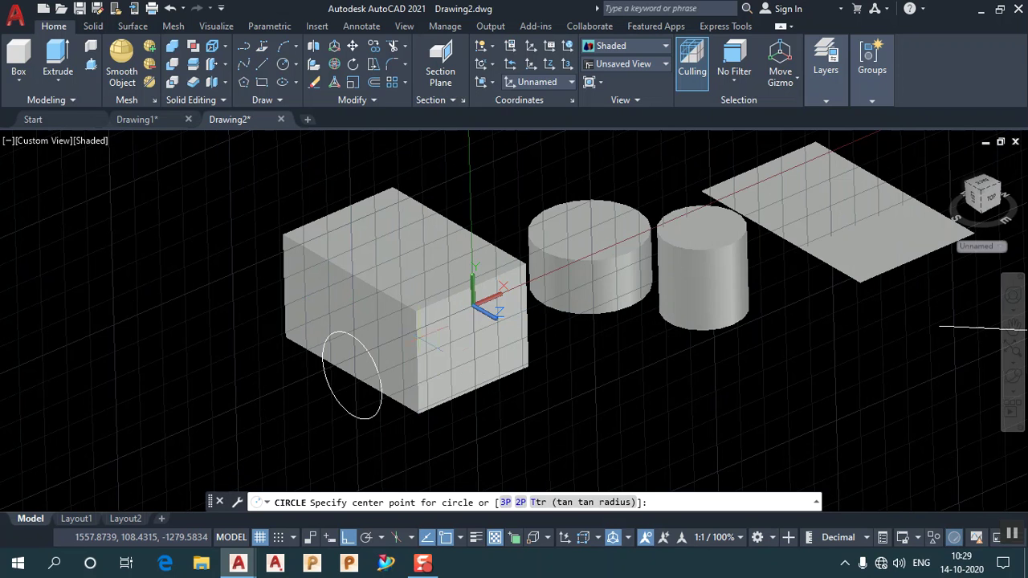
left_click(474, 391)
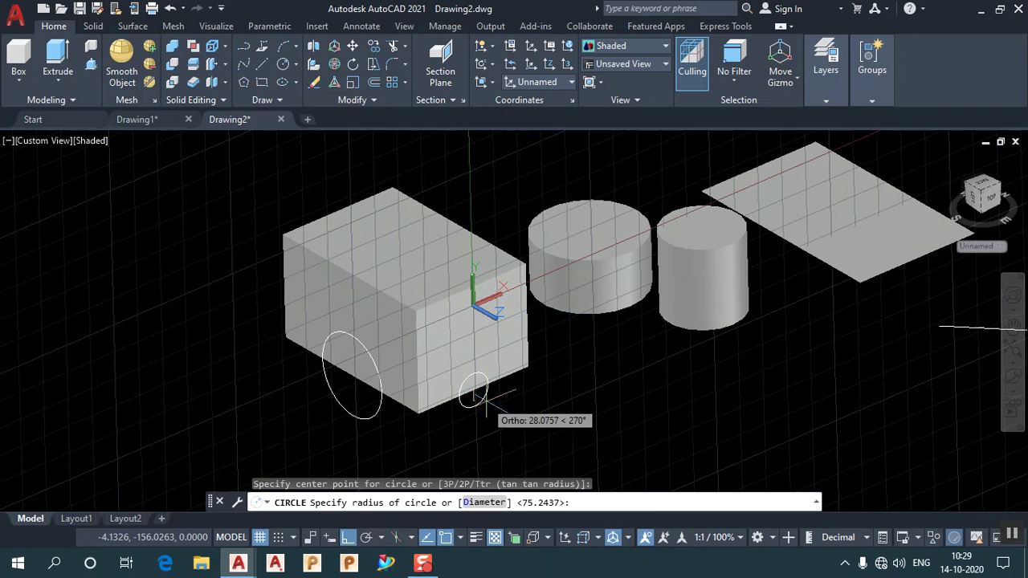
left_click(493, 395)
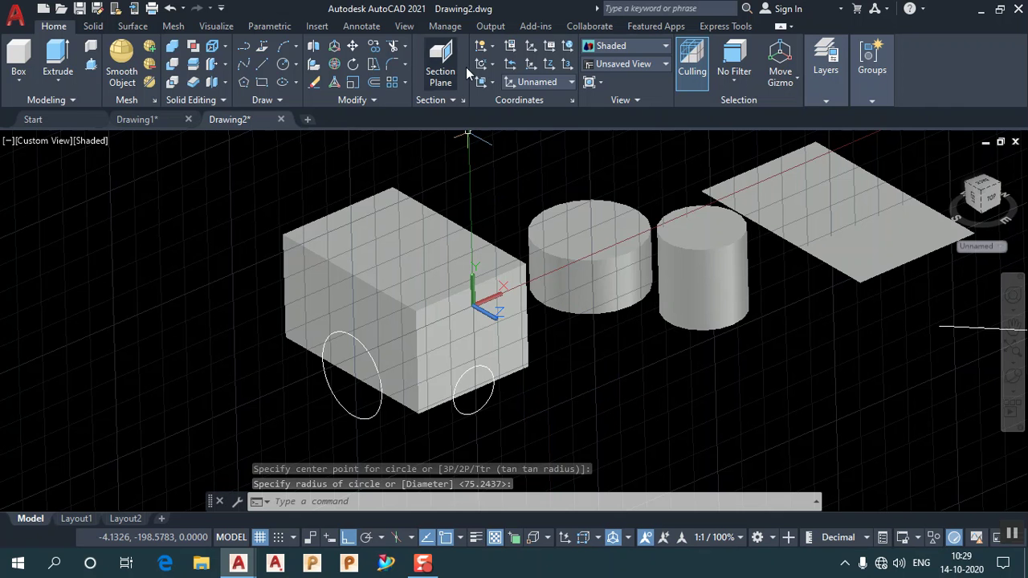
Step: Align the UCS to the wider cylinder's top face and draw a small circle on it
left_click(491, 82)
left_click(489, 165)
left_click(589, 230)
right_click(530, 183)
left_click(560, 188)
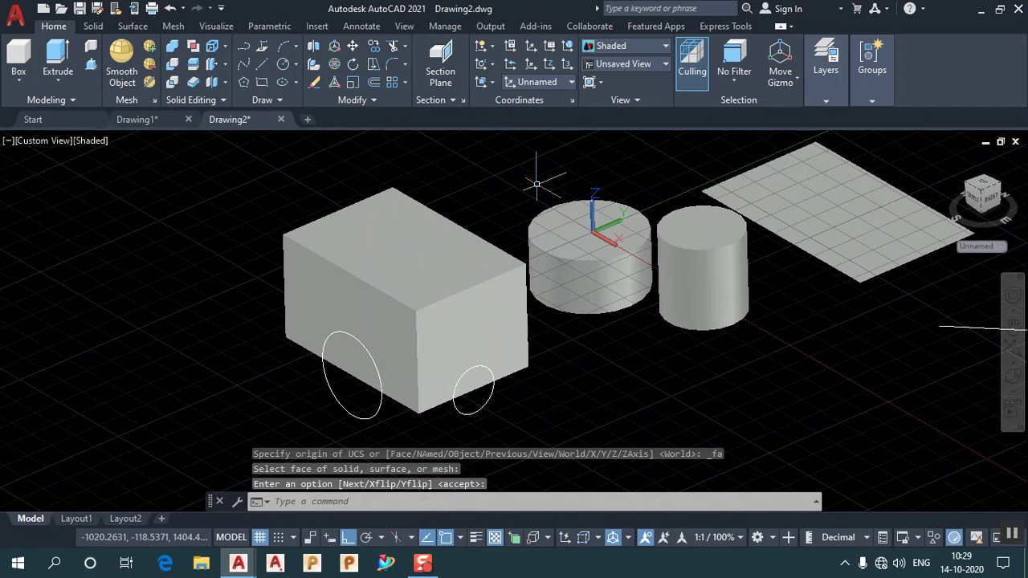
left_click(283, 65)
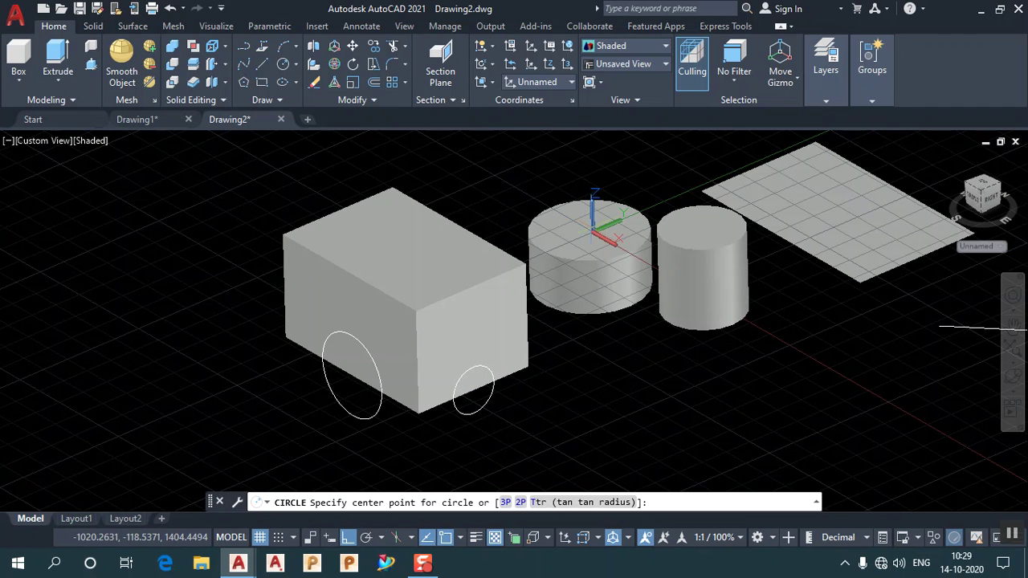
left_click(592, 228)
left_click(615, 233)
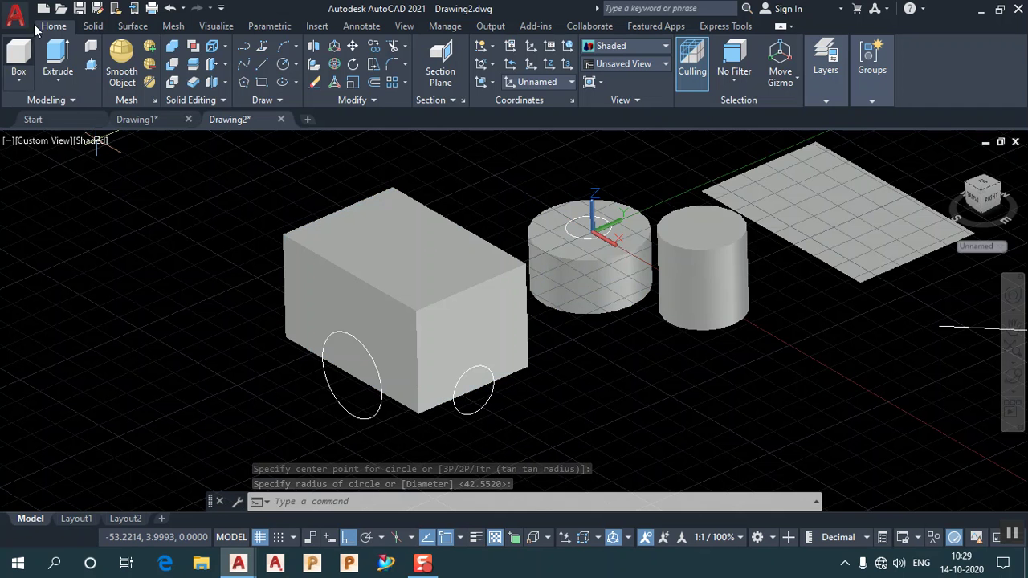
left_click(58, 61)
Step: Extrude the left circle into a cylinder behind the box
left_click(324, 366)
right_click(325, 365)
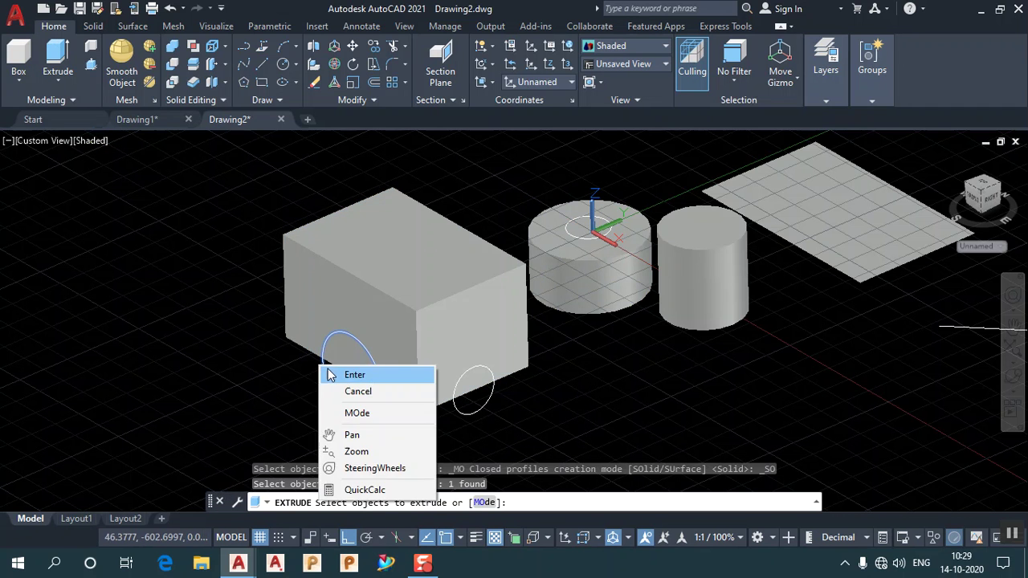
left_click(345, 374)
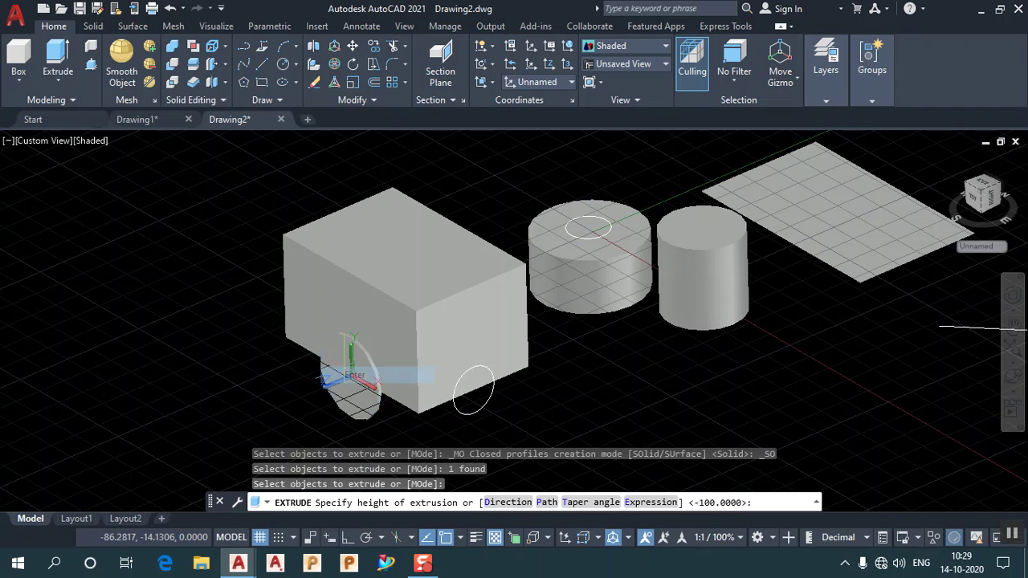
left_click(577, 378)
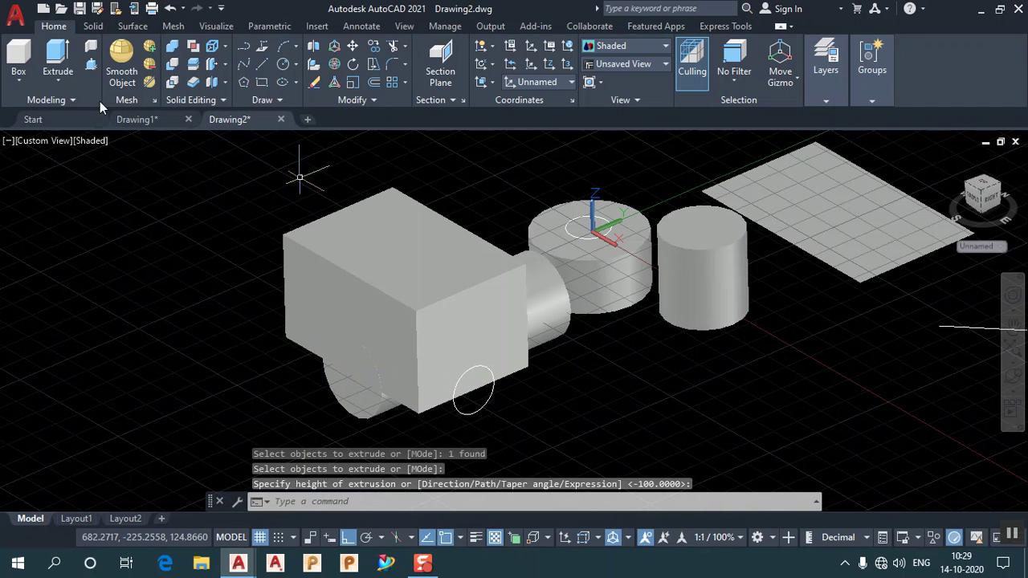
Step: Extrude the right circle into a longer cylinder projecting well beyond the box
left_click(58, 60)
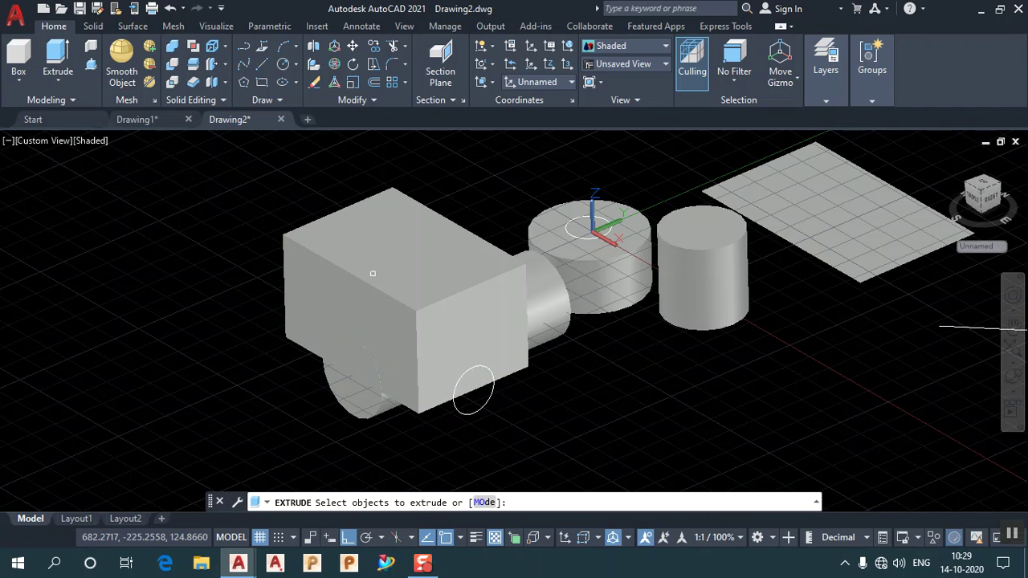
left_click(471, 415)
right_click(471, 414)
left_click(504, 287)
left_click(200, 274)
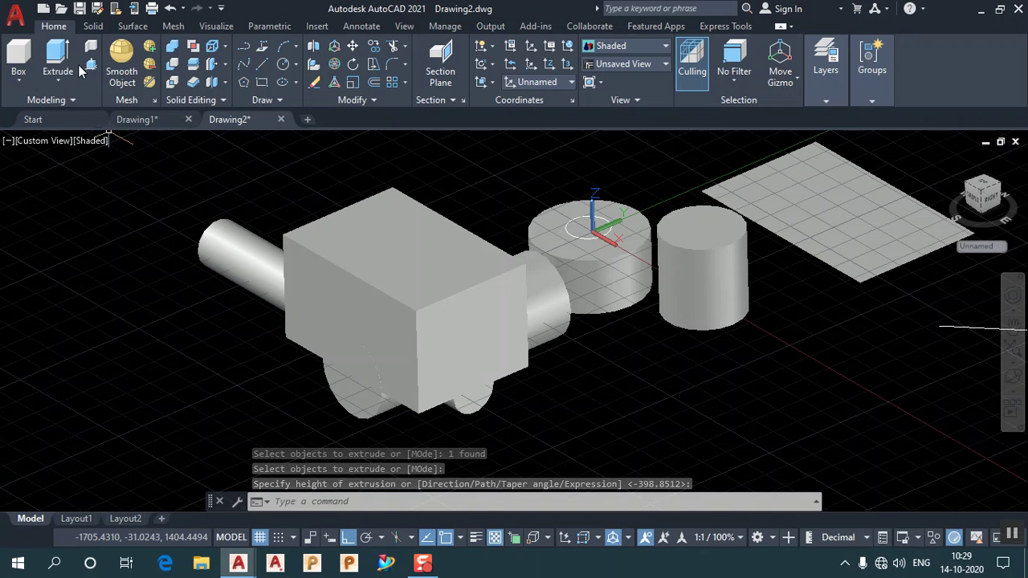
key("ctrl+n")
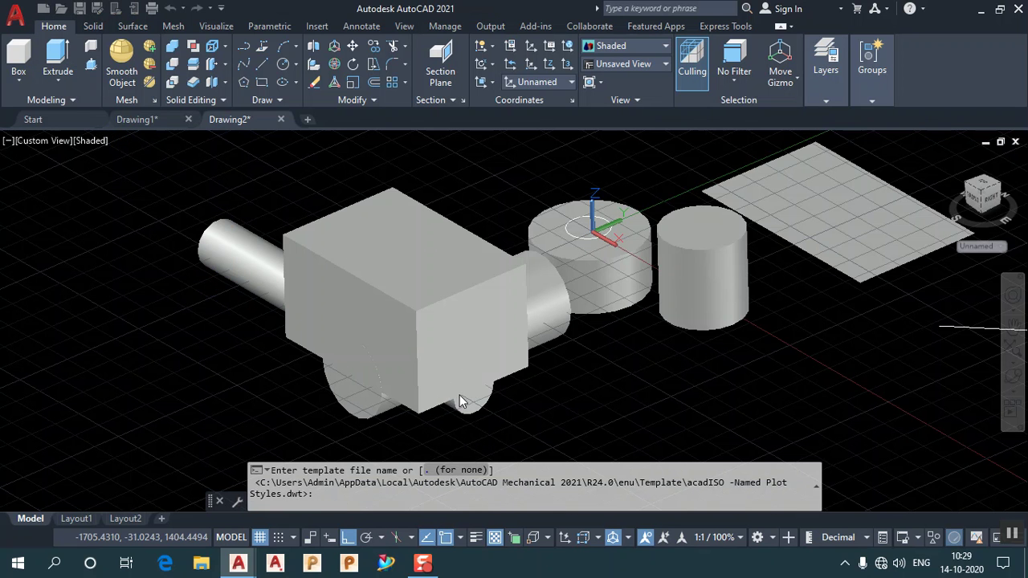
Step: Start a new drawing from the default template and draw a 100 by 100 square
key("Return")
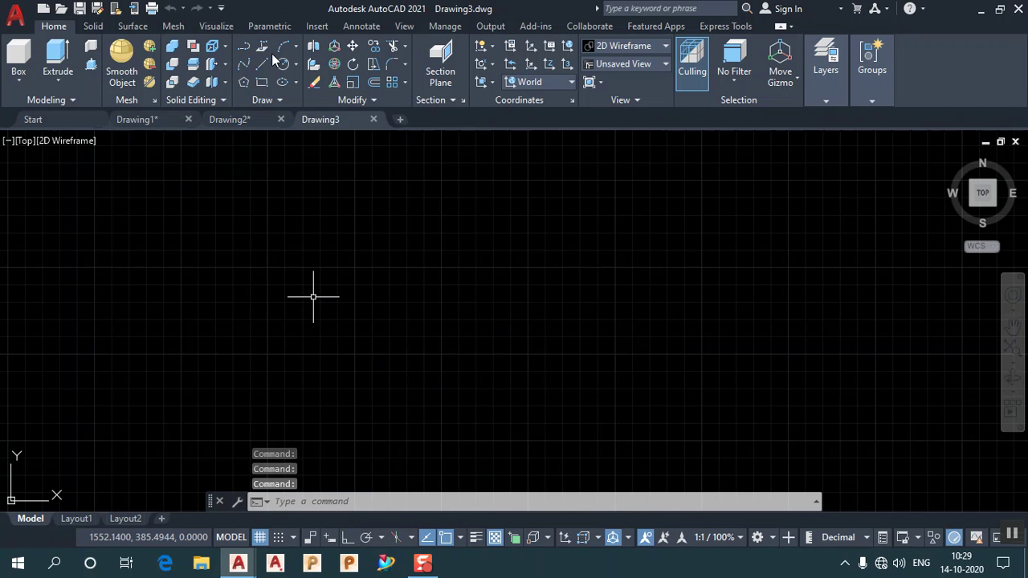
left_click(260, 84)
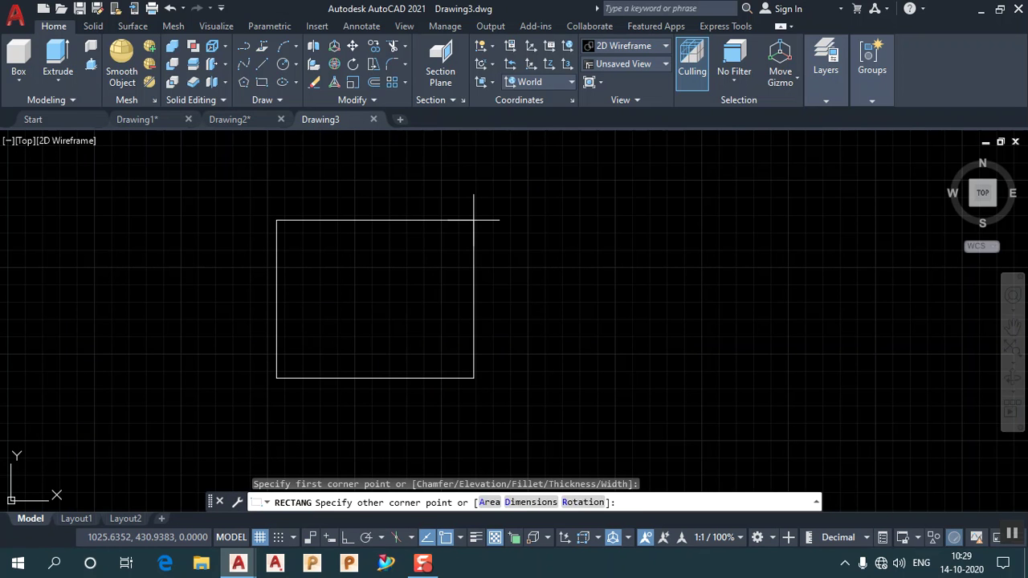
key("F8")
type("@10")
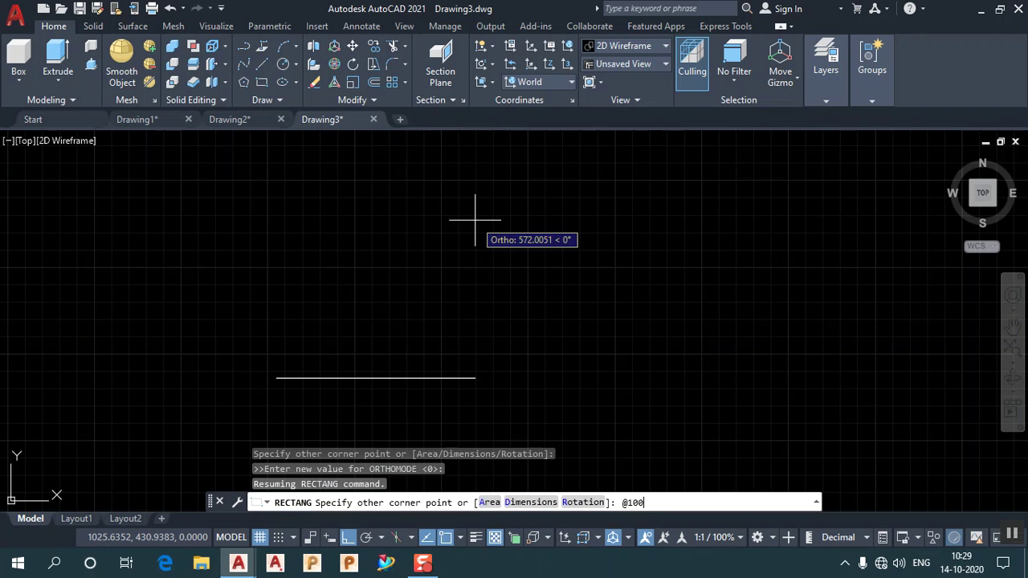
type("0")
key("Return")
key("Escape")
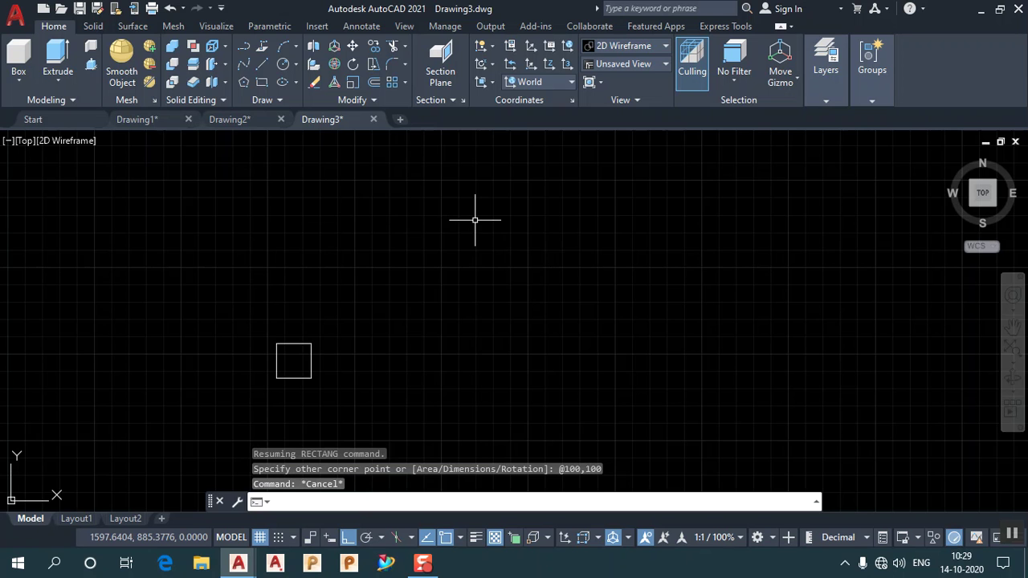
Step: Add a vertical midpoint line through the square and a horizontal line from its middle to the right edge
scroll(291, 360, "up", 5)
middle_click_drag(292, 360, 401, 247)
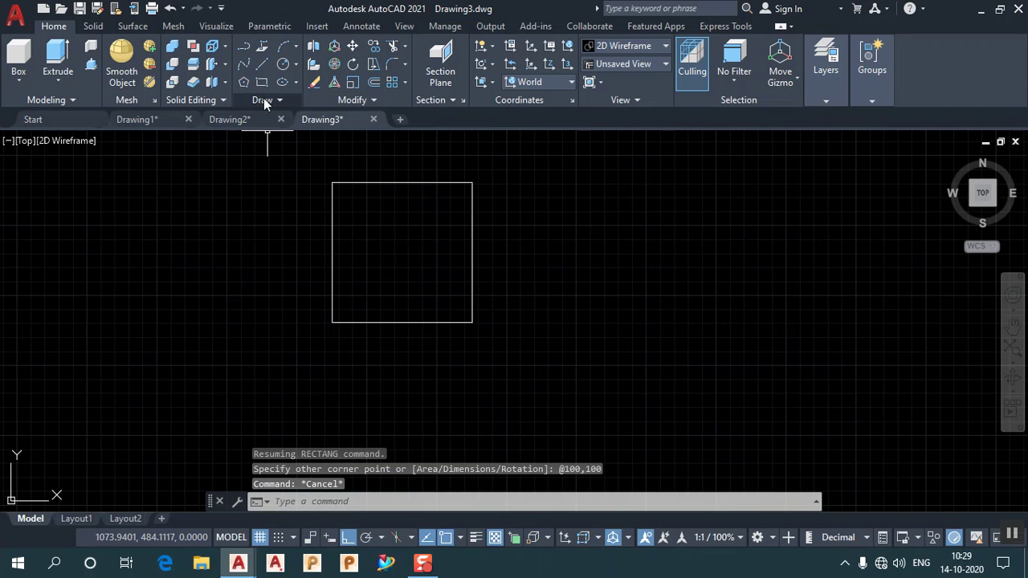
left_click(266, 66)
left_click(402, 183)
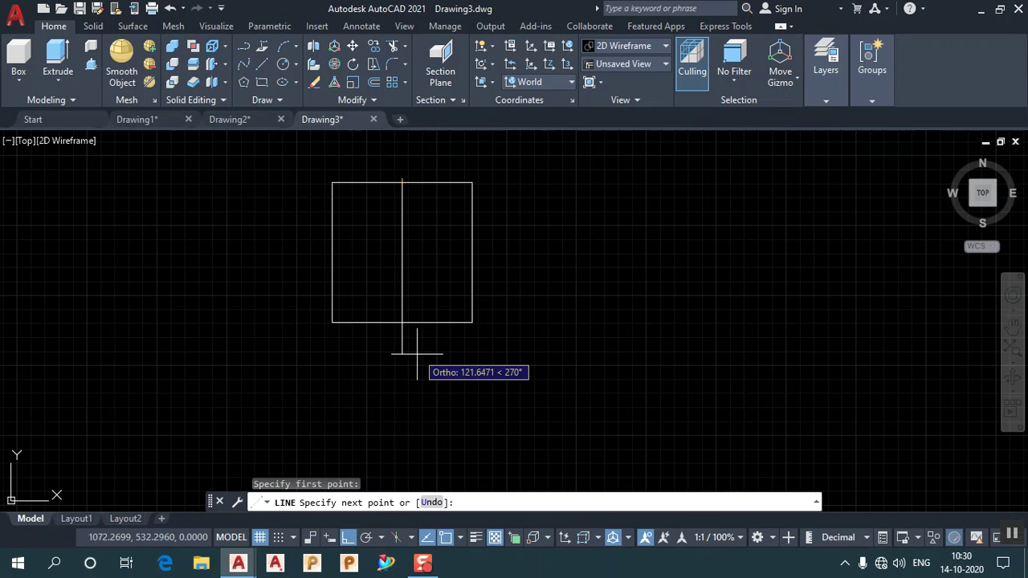
left_click(401, 322)
key("Escape")
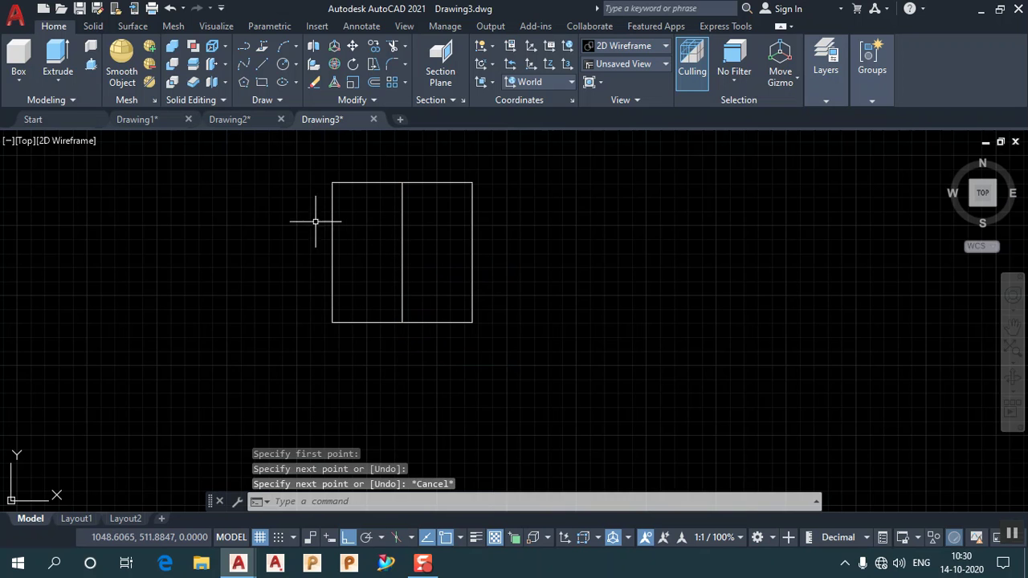
left_click(266, 65)
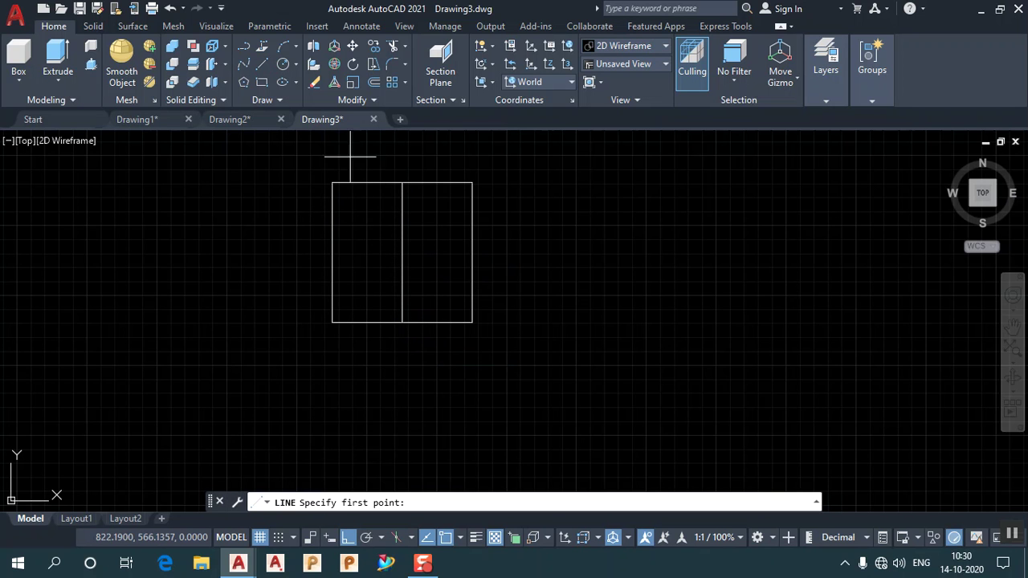
left_click(401, 252)
left_click(472, 252)
key("Escape")
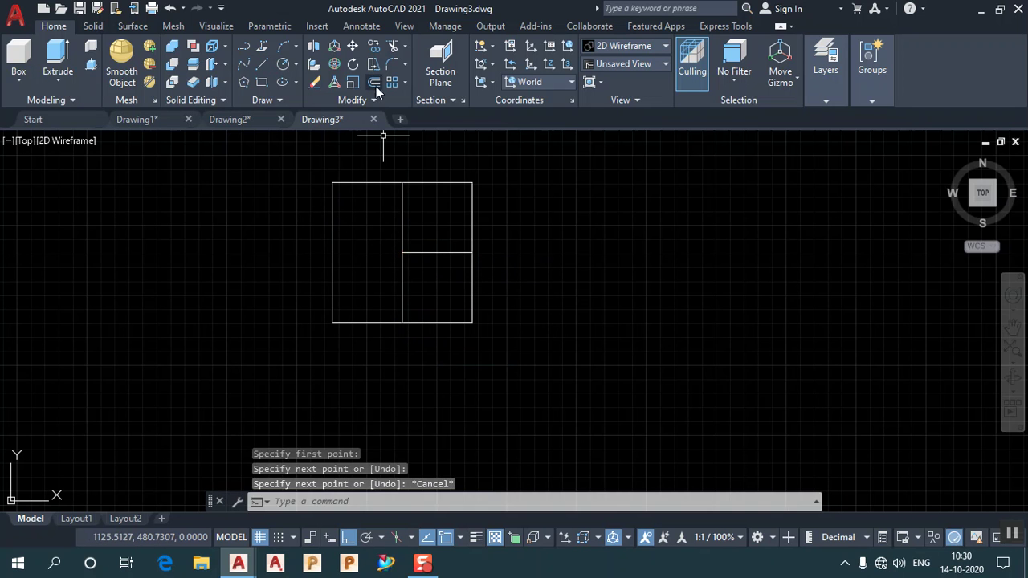
Step: Trim away the square's lower-right quarter to leave an L-shape
left_click(393, 46)
left_click(474, 270)
left_click_drag(465, 333, 461, 320)
left_click(402, 226)
key("Escape")
left_click(1013, 391)
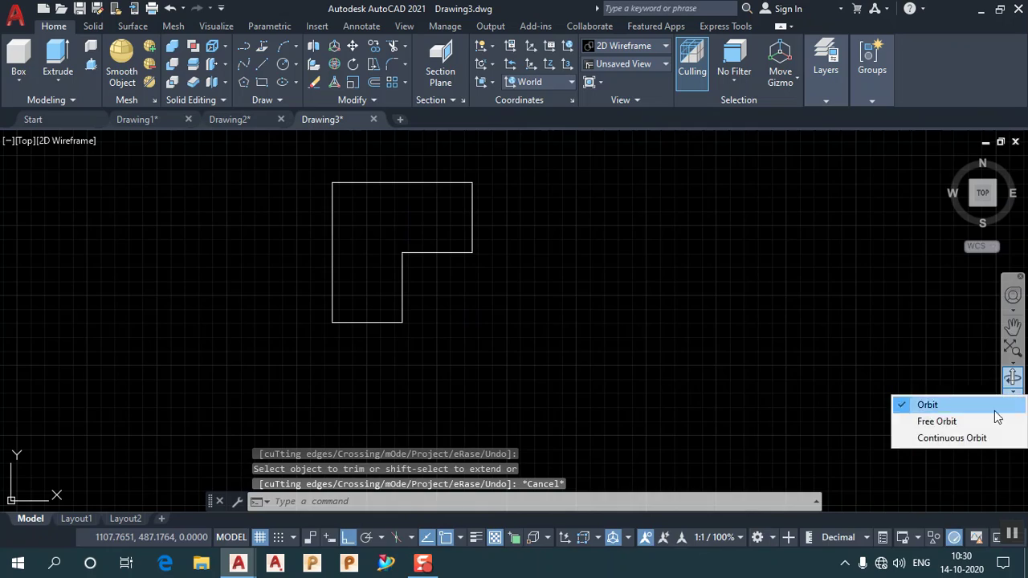
left_click(936, 421)
Step: Tilt the view into 3D and convert the L-shaped outline into a region
mouse_move(496, 401)
left_mouse_down()
mouse_move(473, 255)
mouse_move(537, 189)
mouse_move(557, 184)
left_mouse_up()
key("Escape")
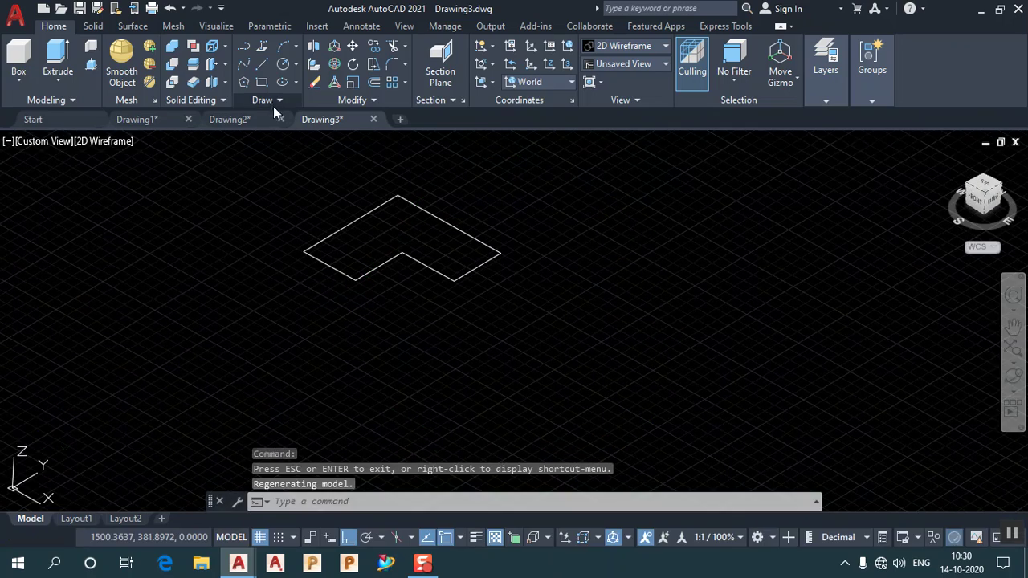
left_click(270, 105)
left_click(303, 138)
left_click(546, 326)
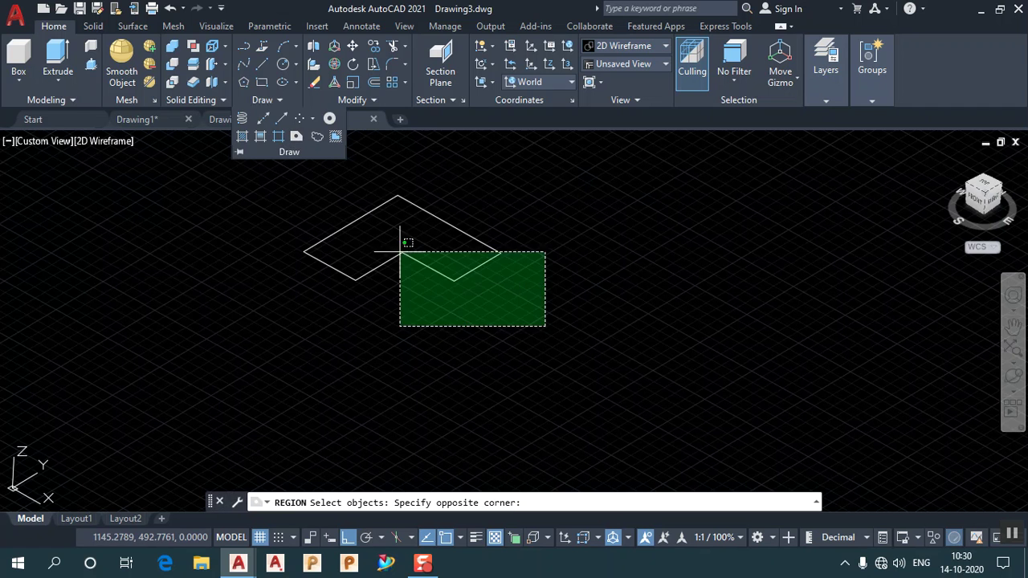
left_click(265, 197)
key("Return")
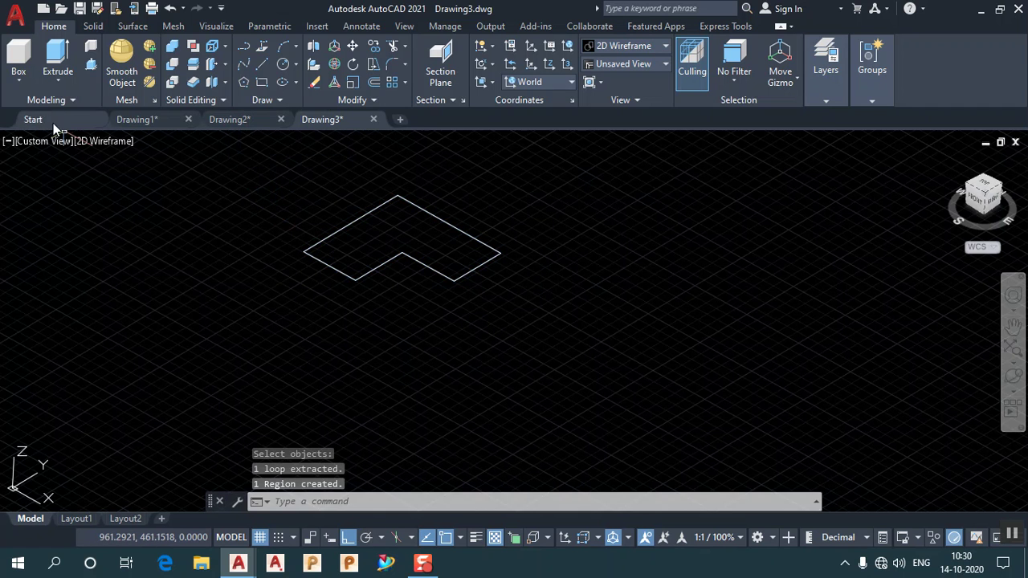
Step: Extrude the L-shaped region 60 units into a solid
left_click(58, 57)
left_click(340, 230)
left_click(327, 228)
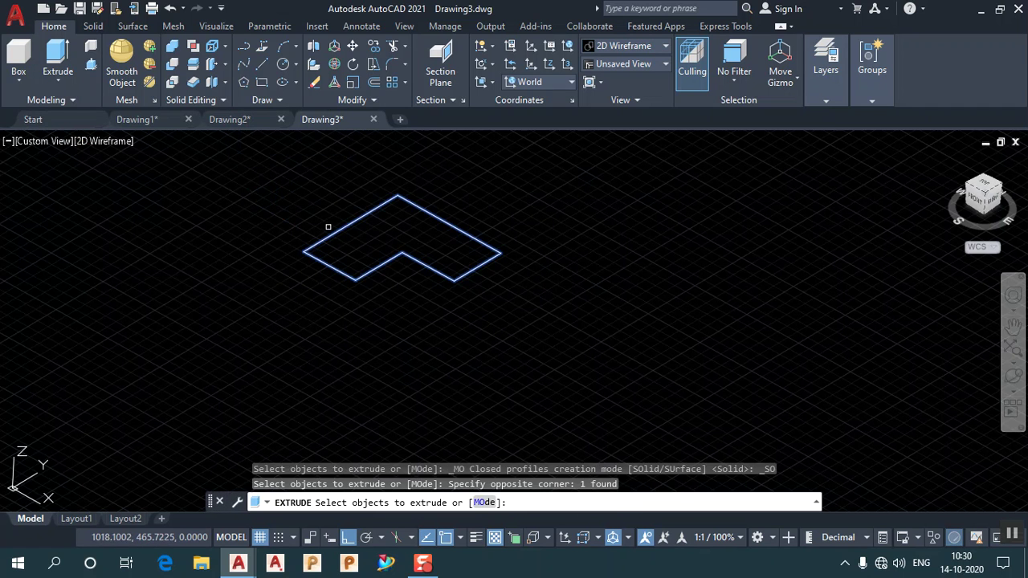
key("Return")
type("60")
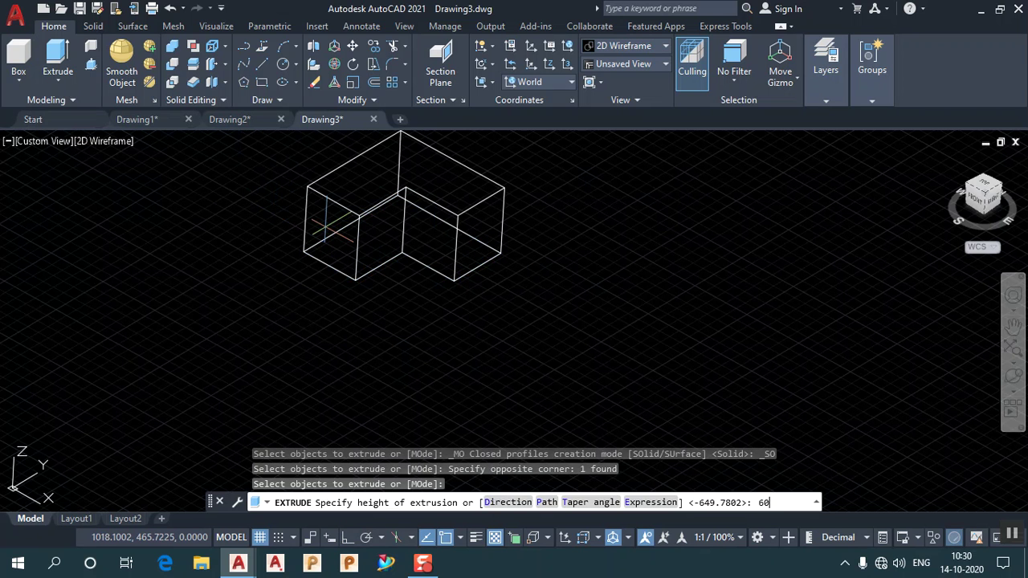
key("Return")
Step: Set the visual style to Shaded with edges
left_click(94, 146)
left_click(95, 142)
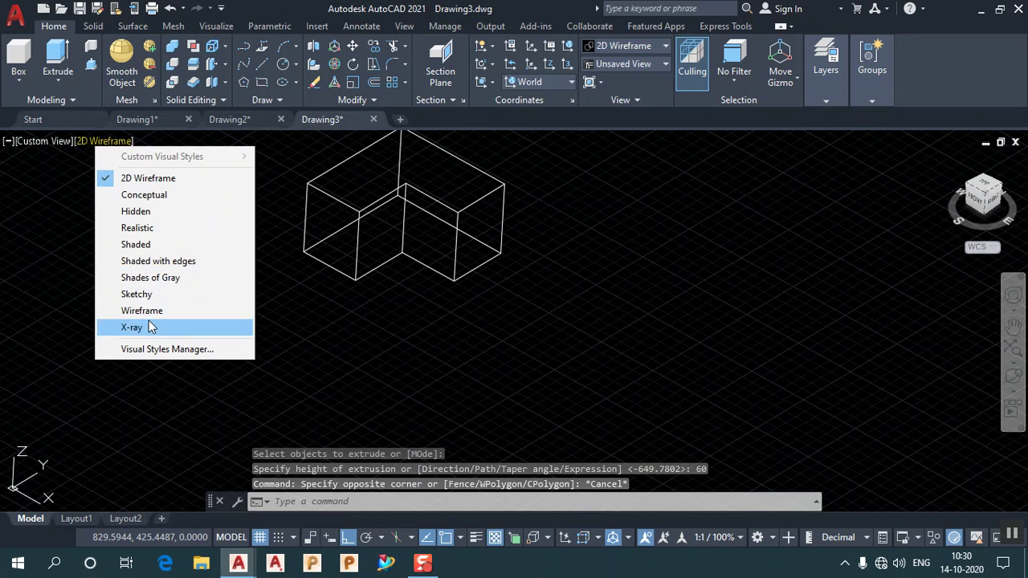
left_click(146, 262)
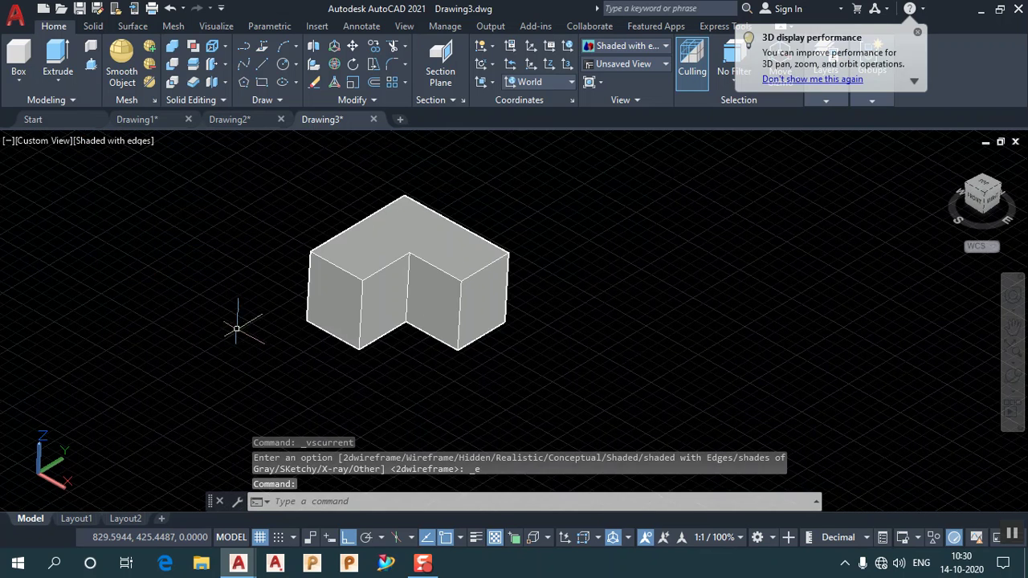
Step: Align the UCS to the block's left end face
scroll(241, 378, "up", 4)
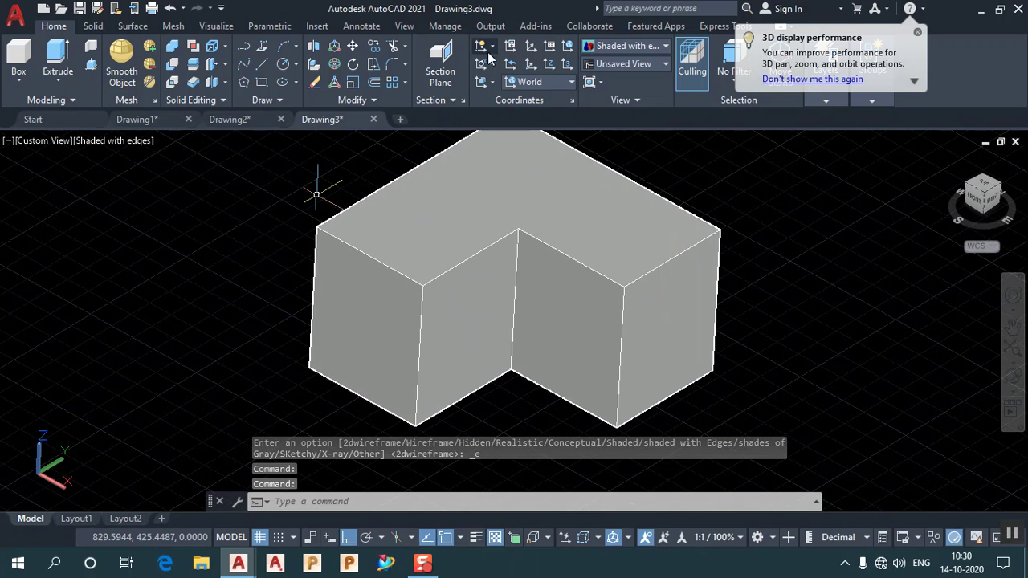
left_click(481, 83)
left_click(490, 166)
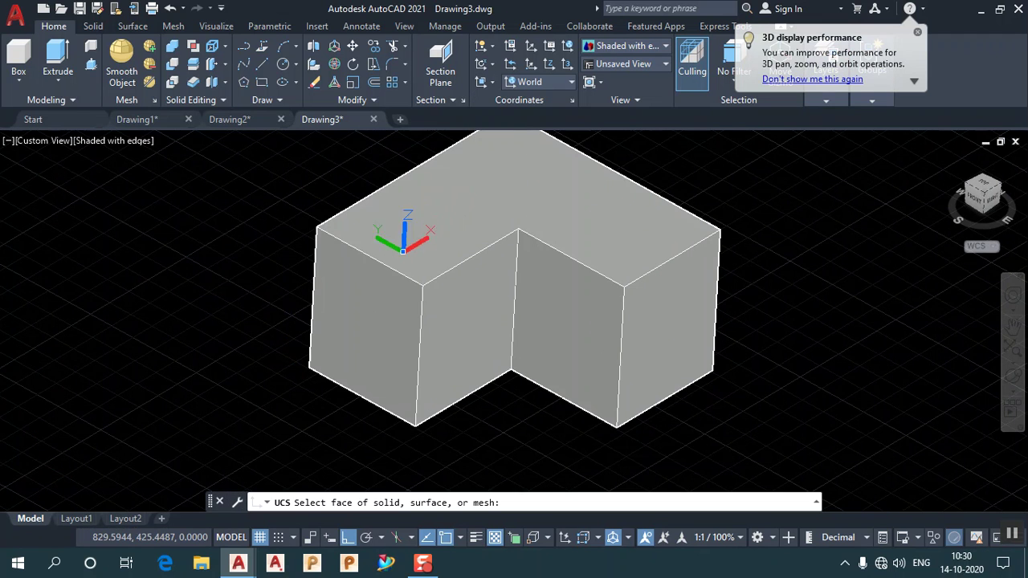
left_click(354, 288)
key("Return")
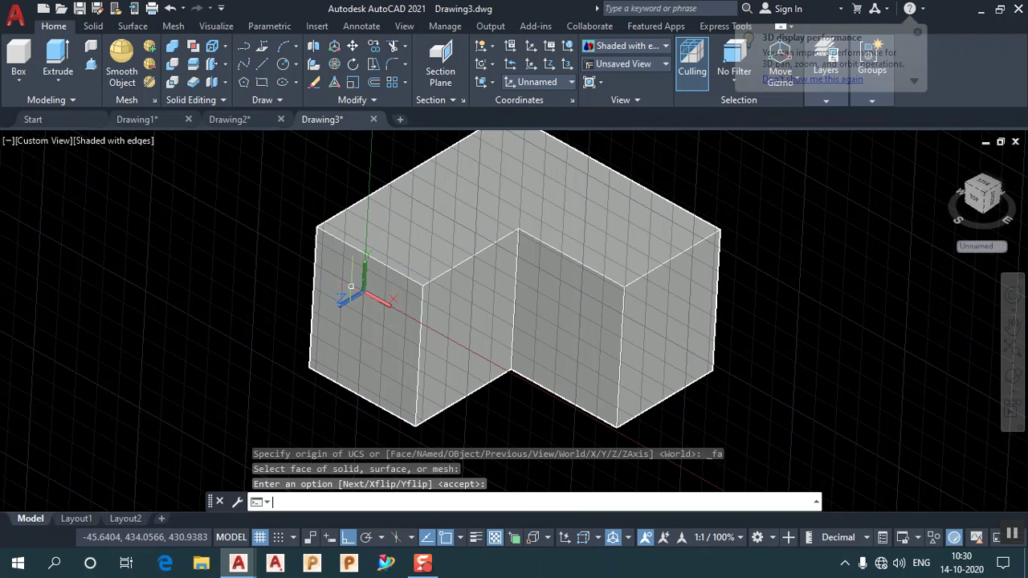
Step: Draw a helper line across the face and a radius-20 circle at its midpoint
left_click(261, 65)
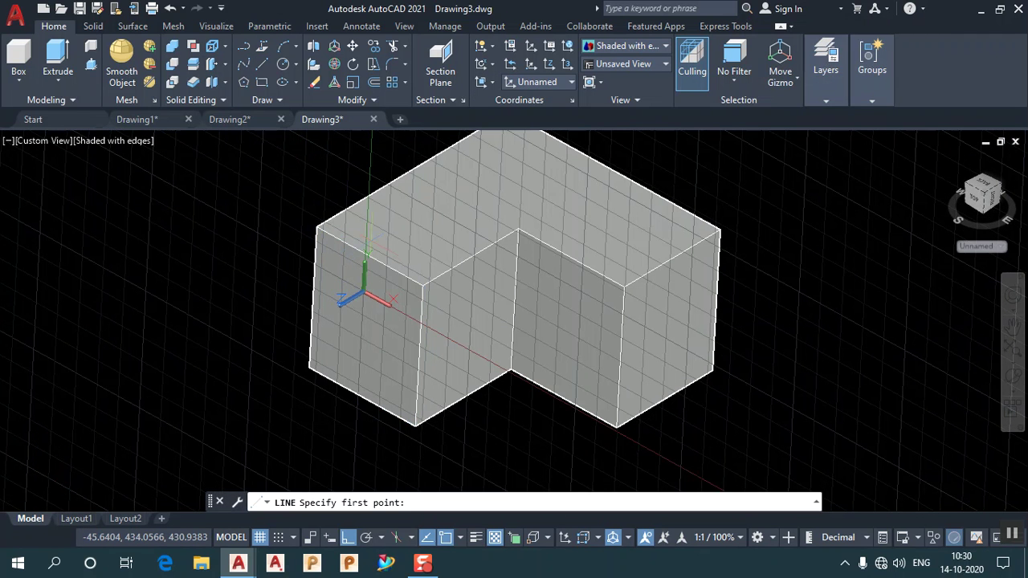
left_click(309, 367)
left_click(362, 396)
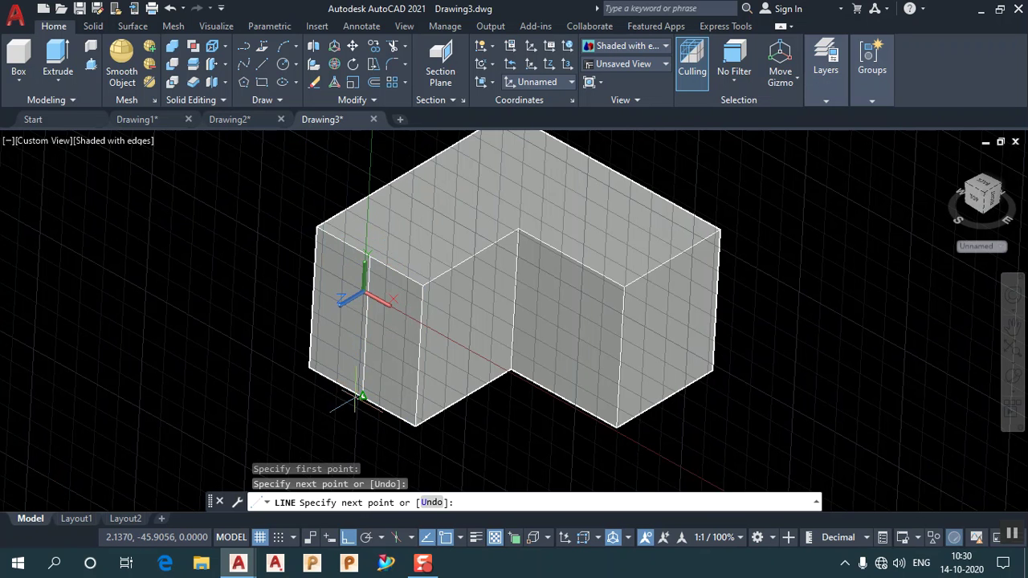
key("Escape")
left_click(282, 66)
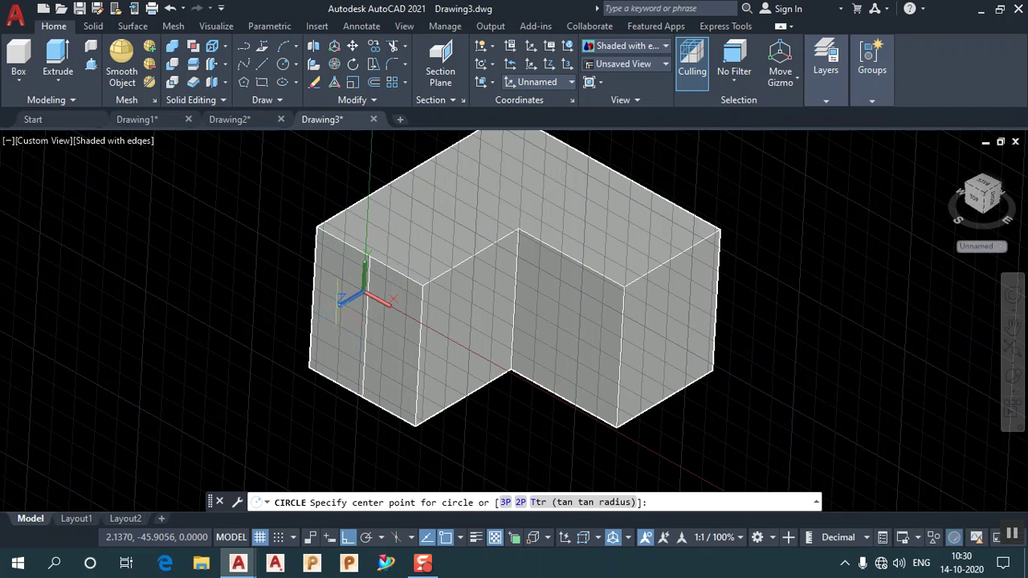
left_click(366, 326)
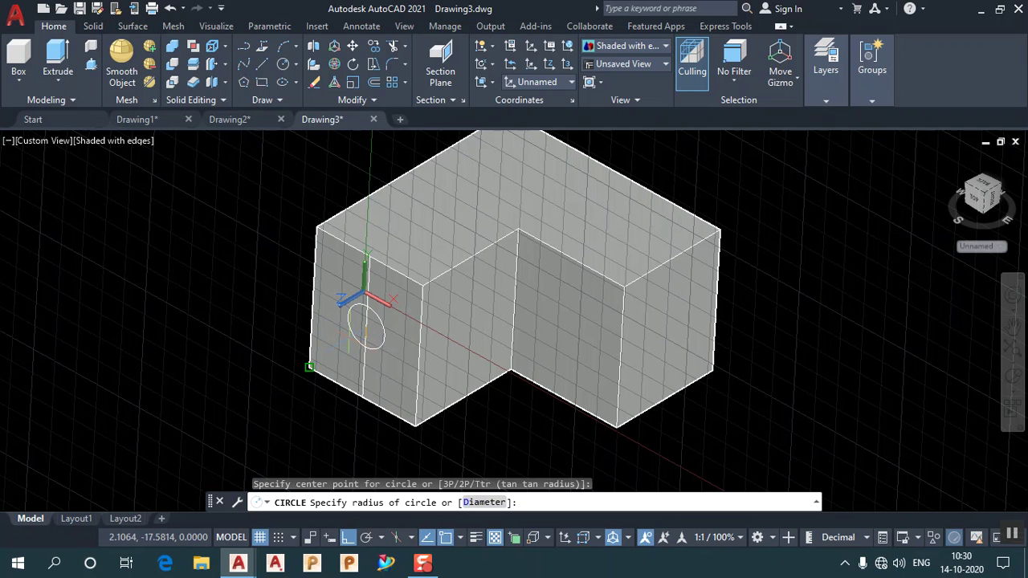
type("20")
key("Return")
key("Escape")
Step: Erase the helper line, leaving only the circle
left_click(368, 318)
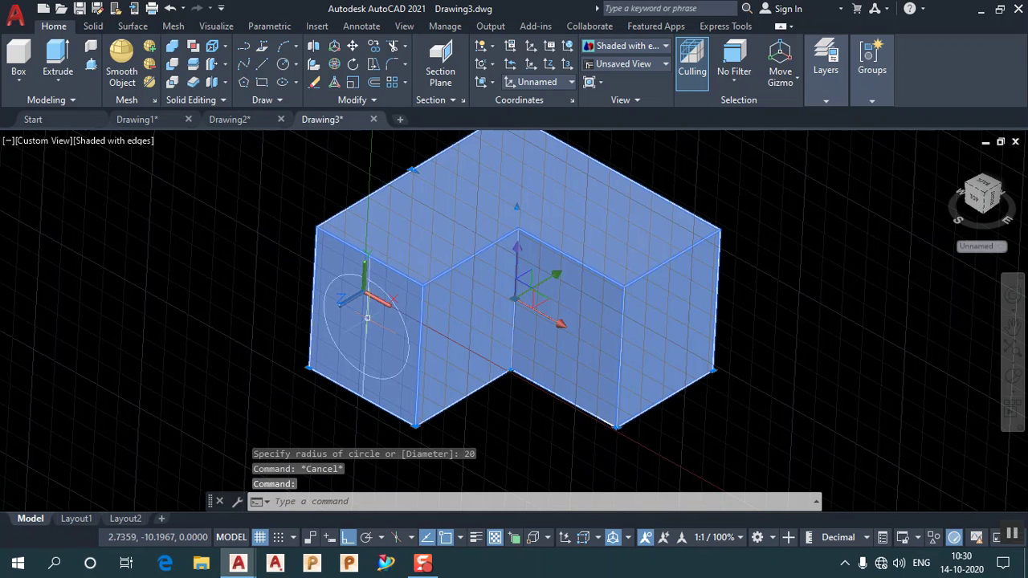
key("Escape")
left_click(374, 185)
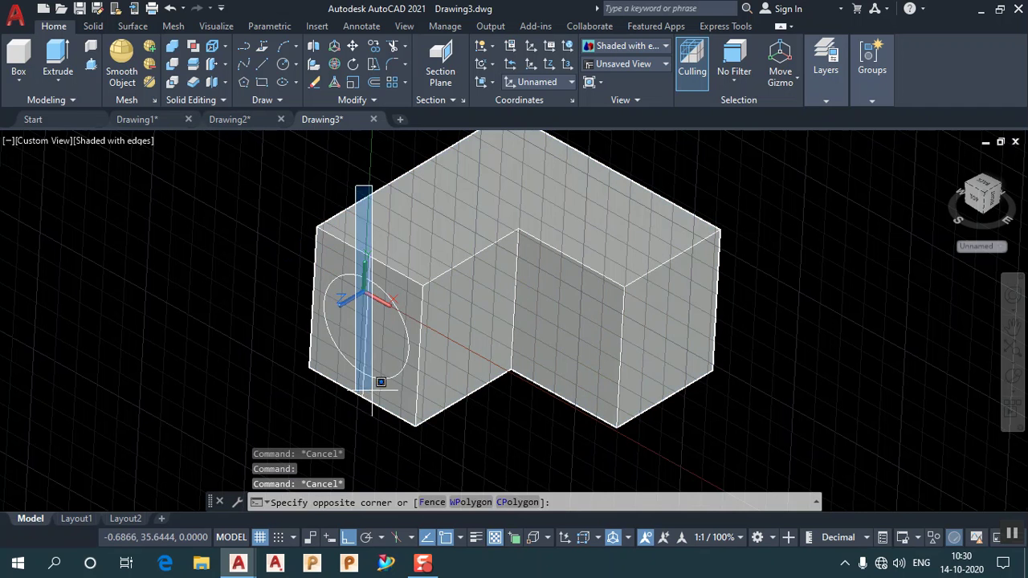
left_click(367, 418)
key("Delete")
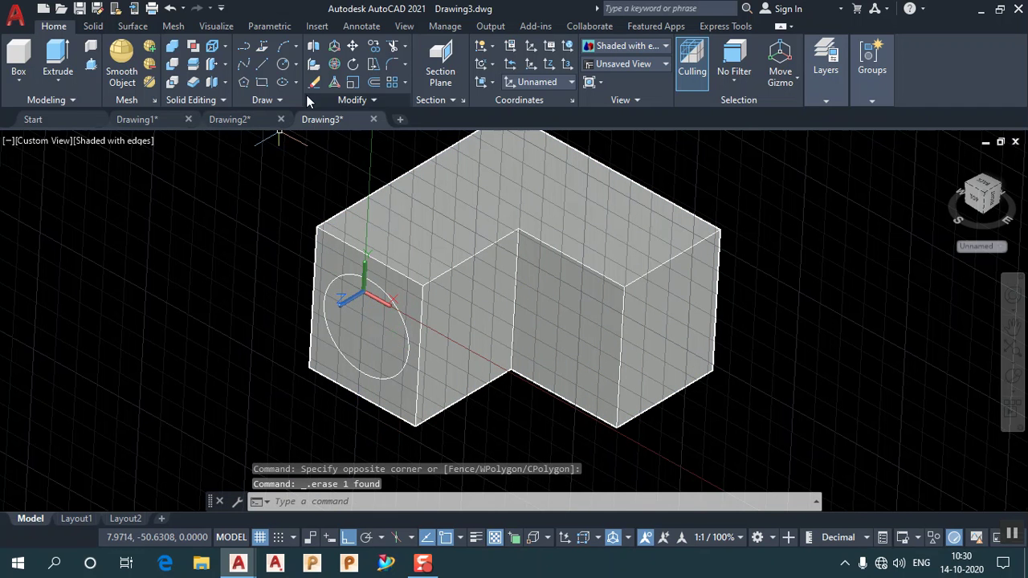
Step: Convert the radius-20 circle into a region
left_click(277, 95)
left_click(295, 136)
left_click(271, 189)
left_click(445, 436)
key("Return")
key("Escape")
left_click(57, 60)
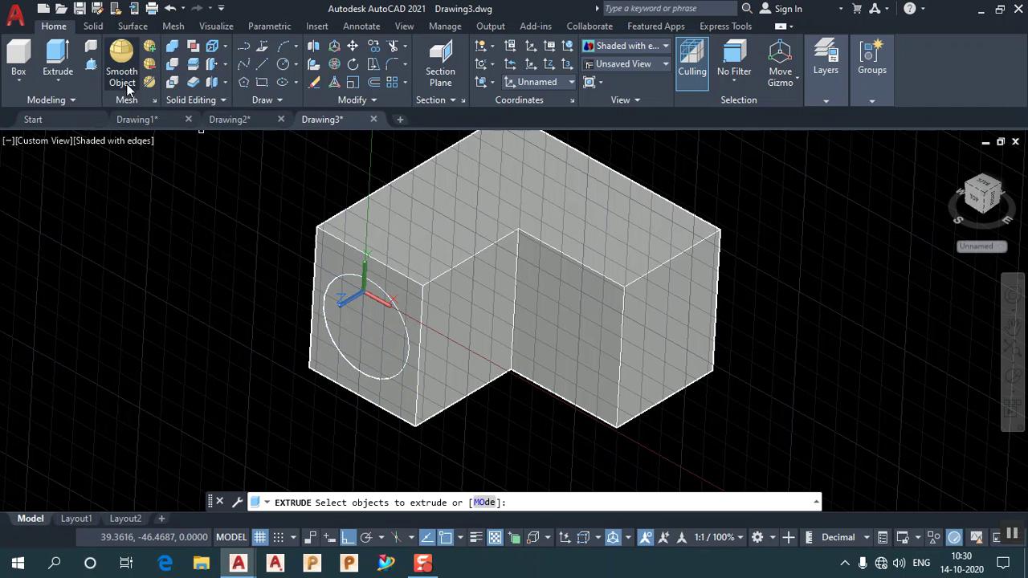
Step: Extrude the circular region -50 into the block
left_click(393, 310)
right_click(392, 309)
left_click(426, 324)
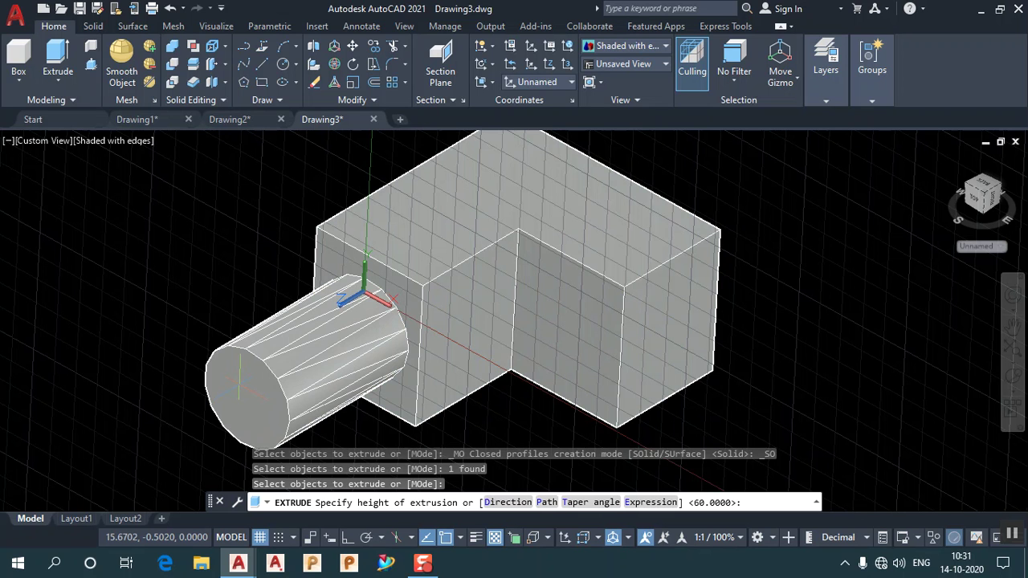
type("-50")
key("Return")
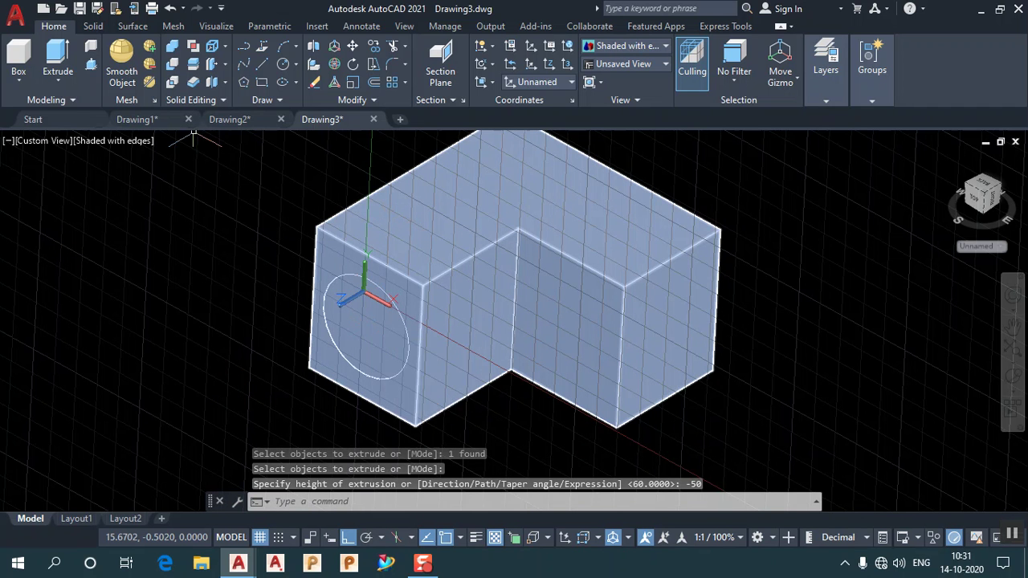
Step: Subtract the extruded cylinder from the block to bore the round hole
left_click(172, 69)
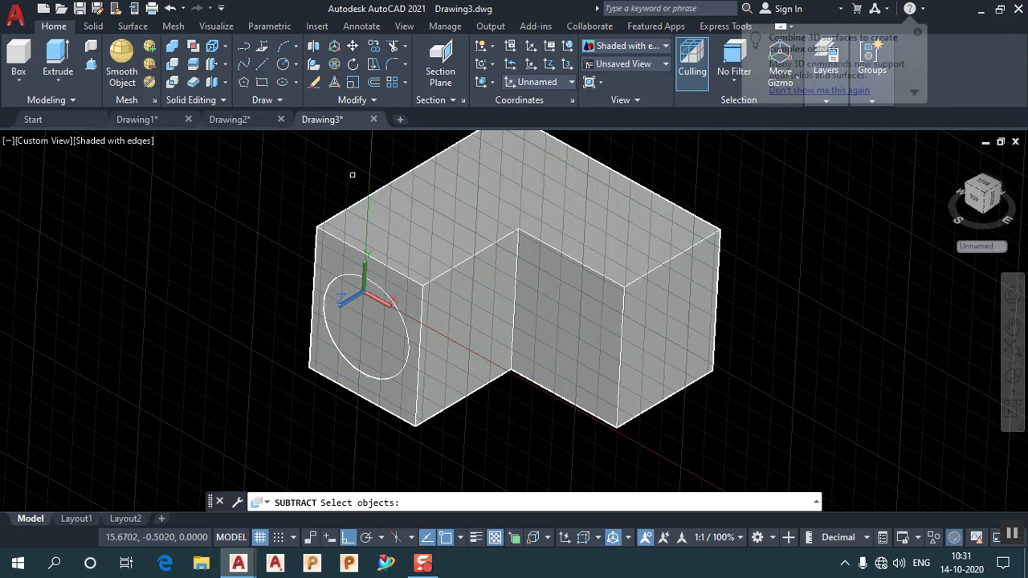
left_click(426, 208)
key("Return")
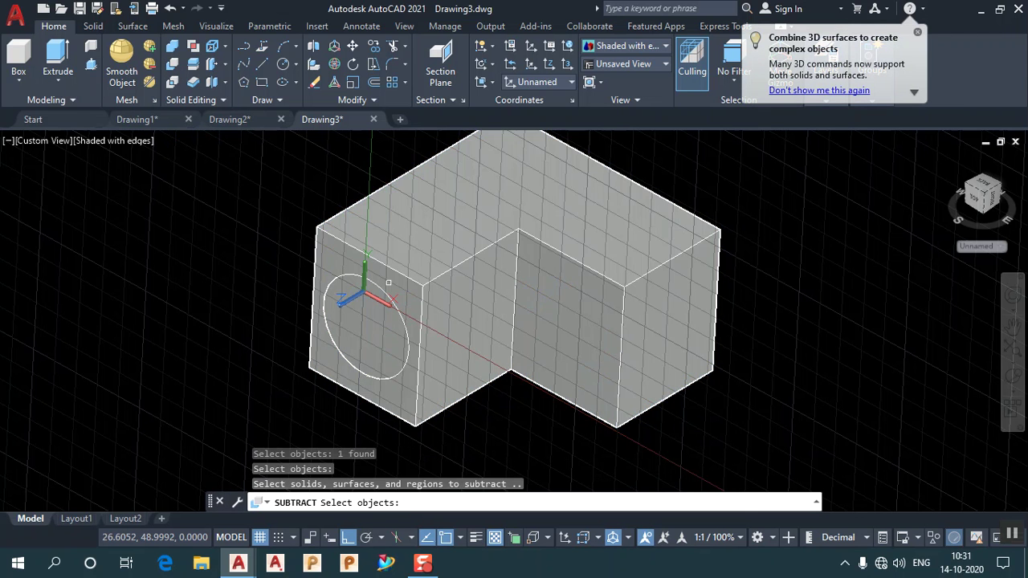
left_click(358, 359)
left_click(348, 365)
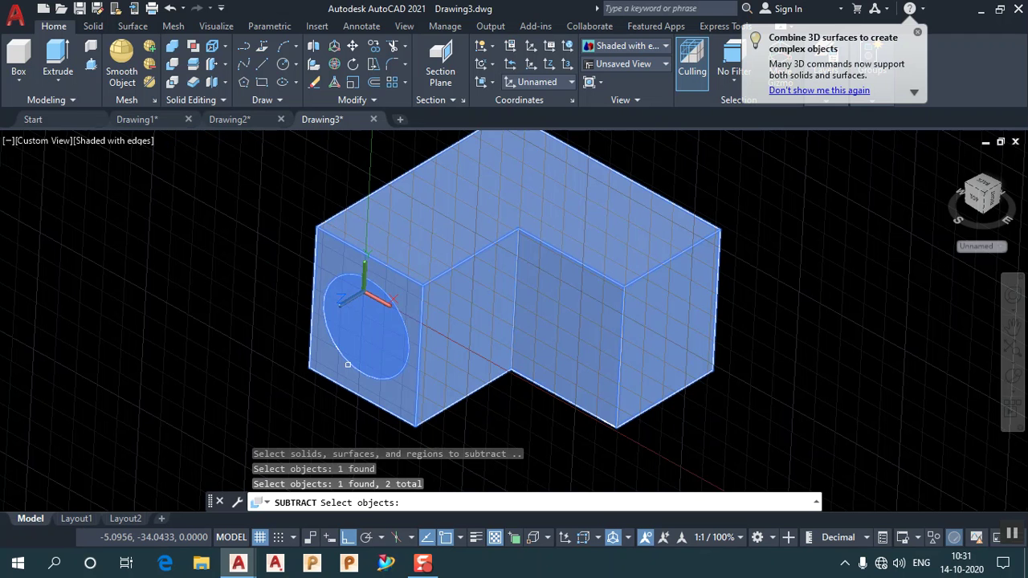
key("Return")
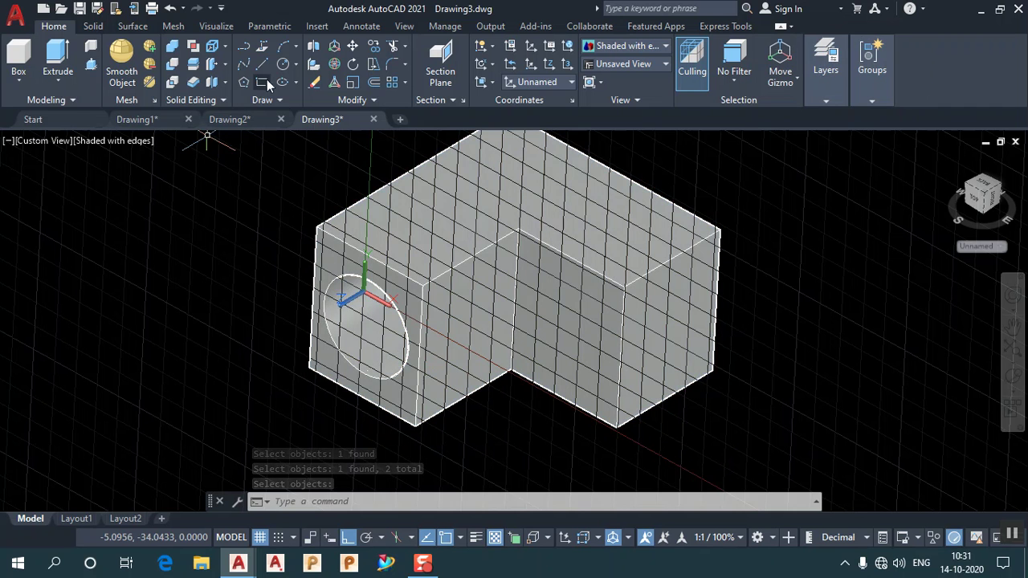
type("c")
key("Return")
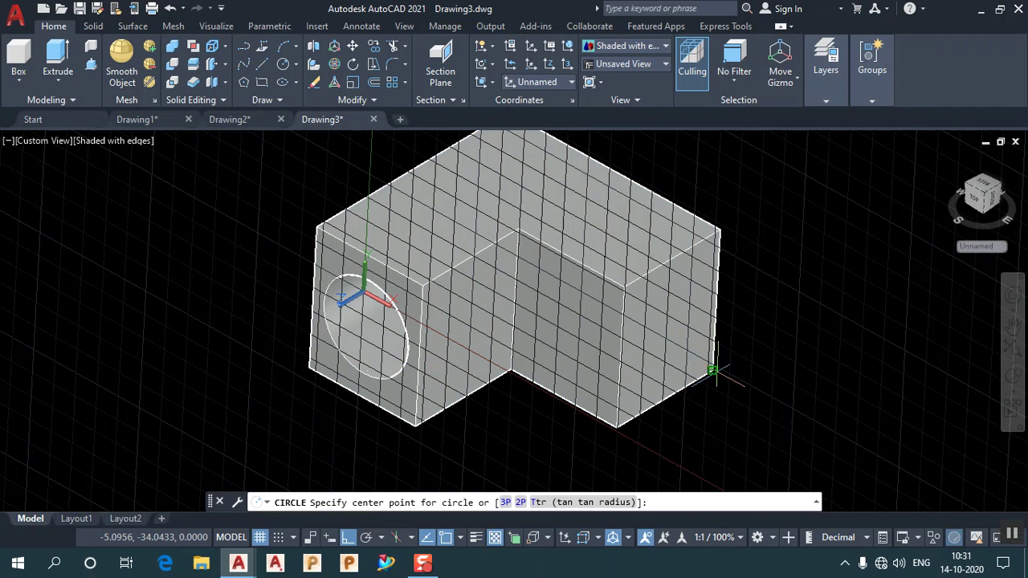
Step: Draw a radius-20 circle at the block's bottom corner and extrude it 50
left_click(617, 426)
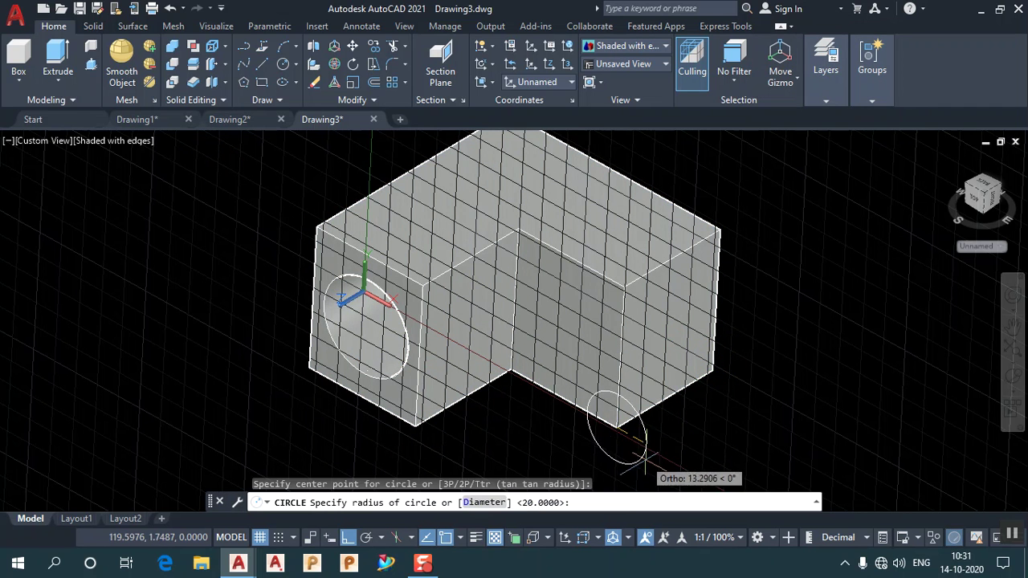
key("Return")
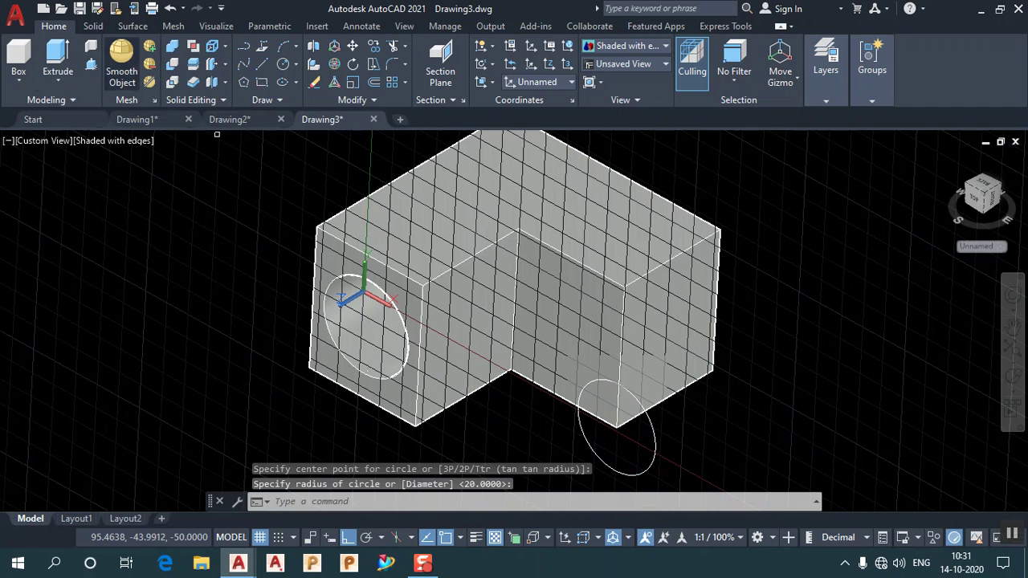
left_click(72, 61)
left_click(615, 477)
left_click(599, 468)
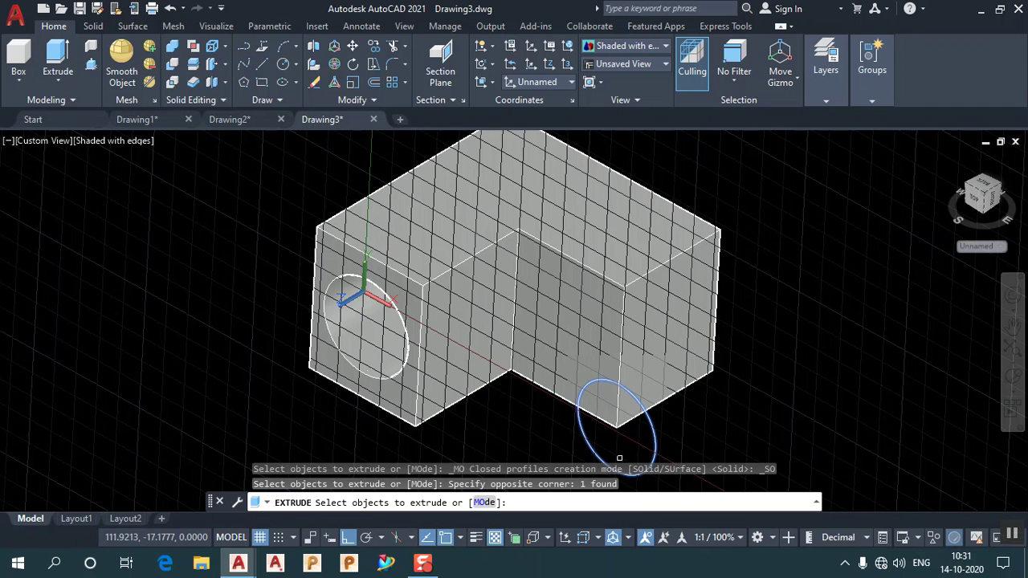
right_click(657, 426)
left_click(731, 298)
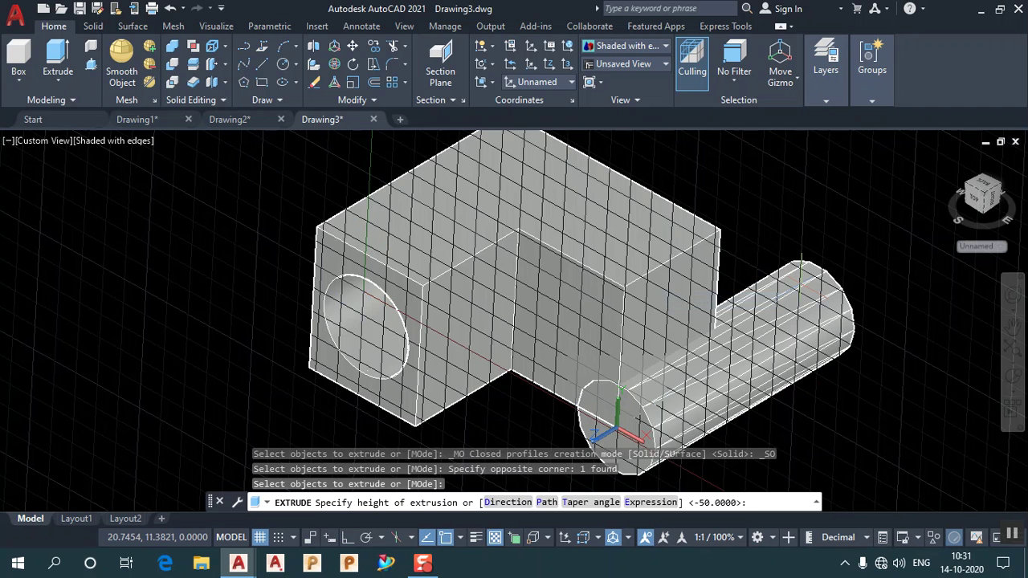
type("-50")
key("Return")
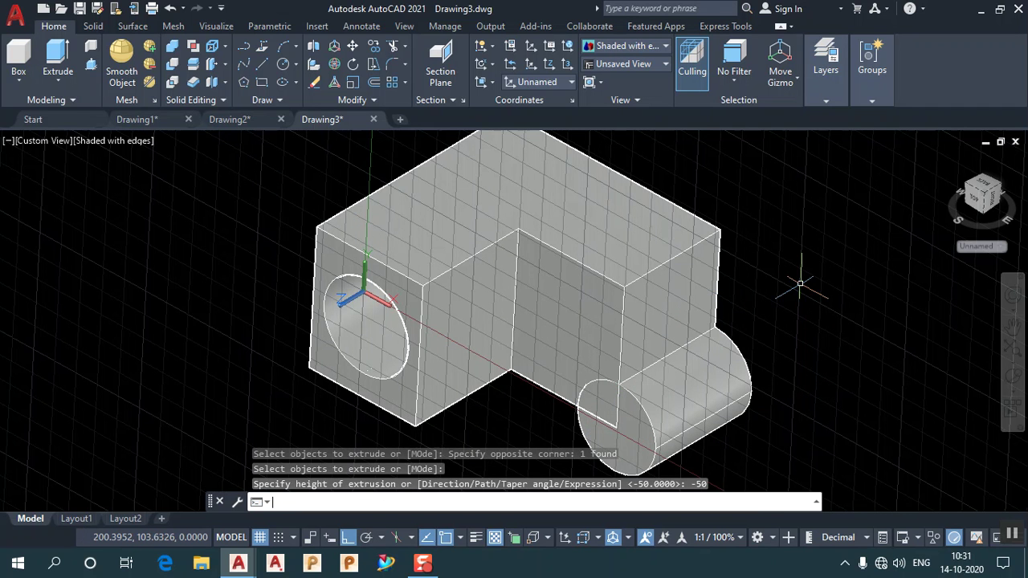
key("Escape")
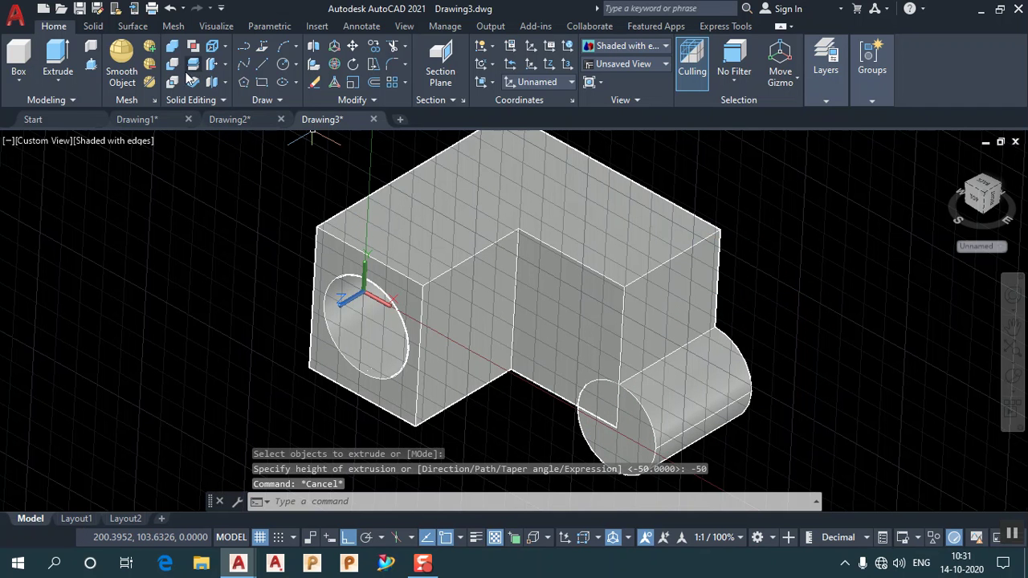
Step: Subtract the new cylinder from the block to cut the half-round groove
left_click(172, 64)
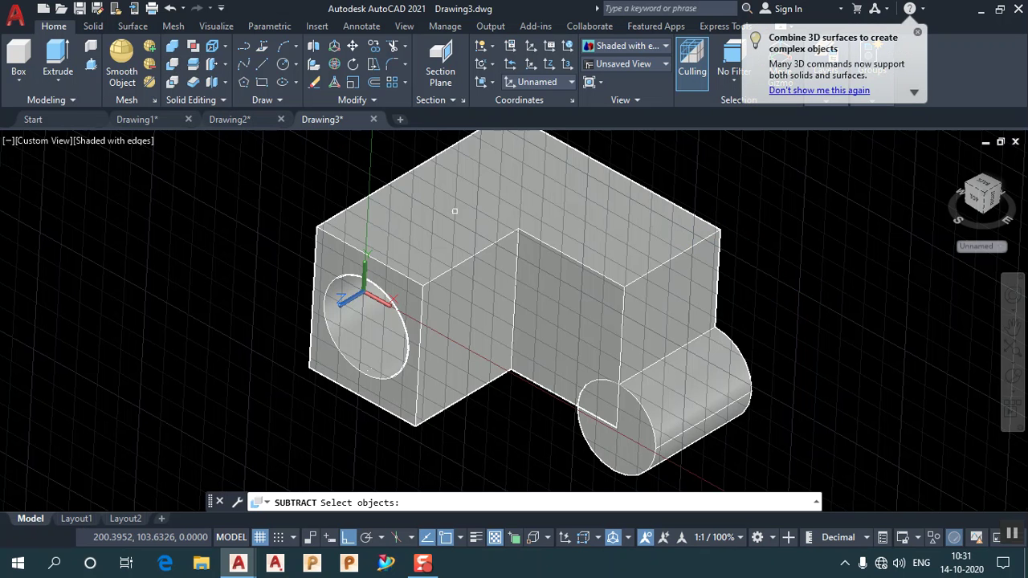
left_click(532, 228)
key("Return")
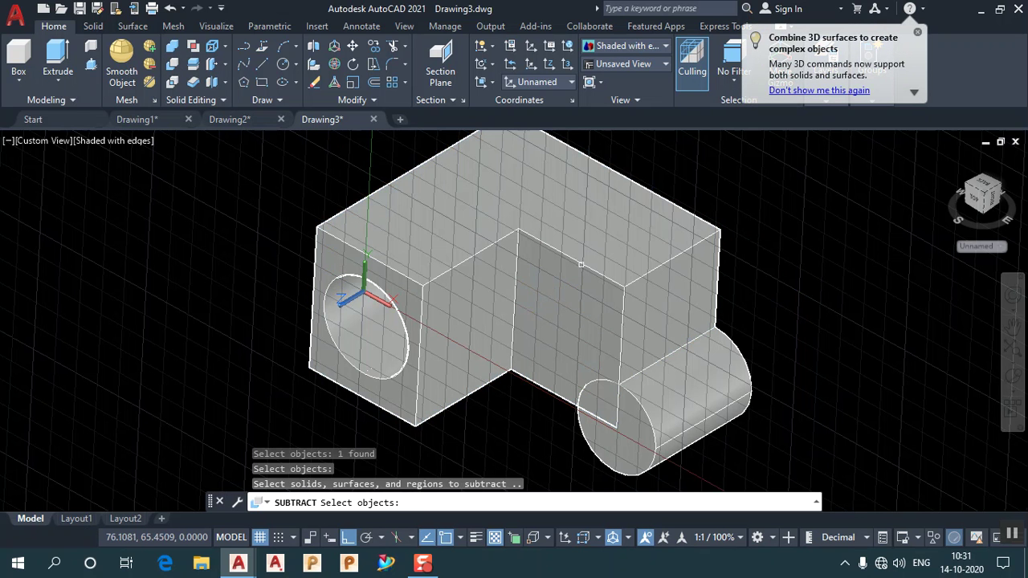
left_click(719, 390)
key("Return")
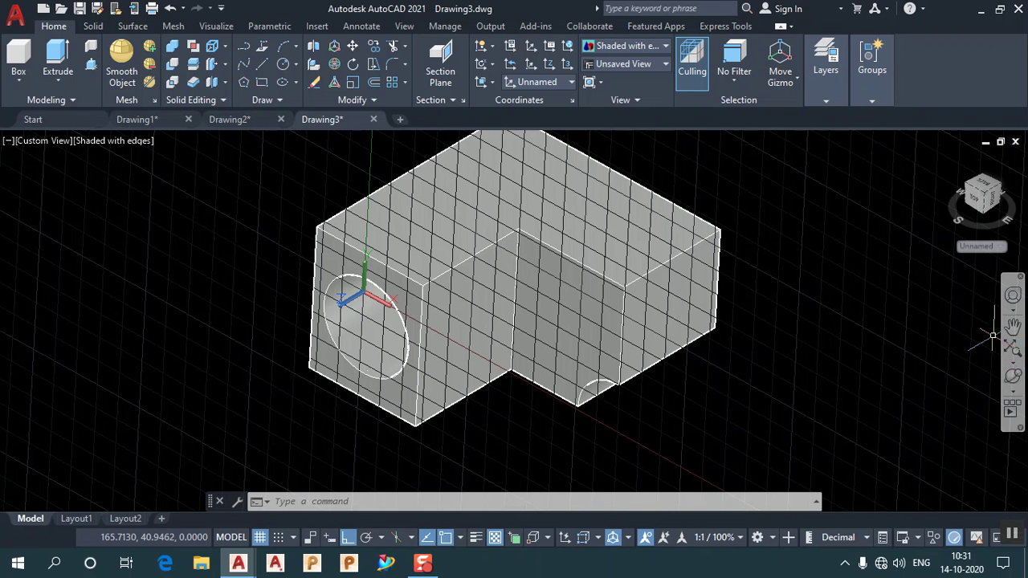
left_click(1013, 379)
Step: Align the UCS to the block's right end face
left_click_drag(845, 358, 610, 321)
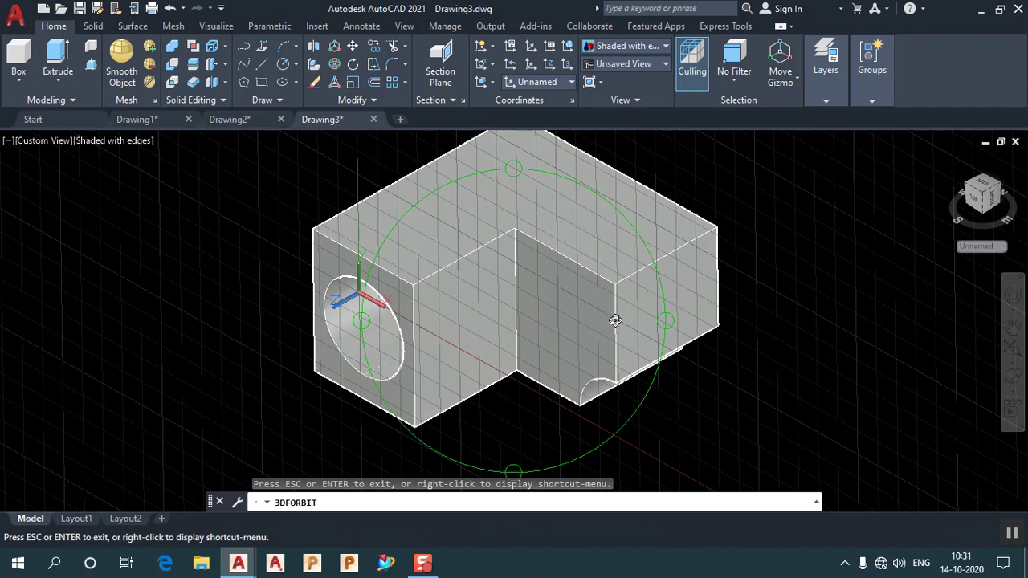
right_click(570, 364)
left_click(592, 80)
key("Escape")
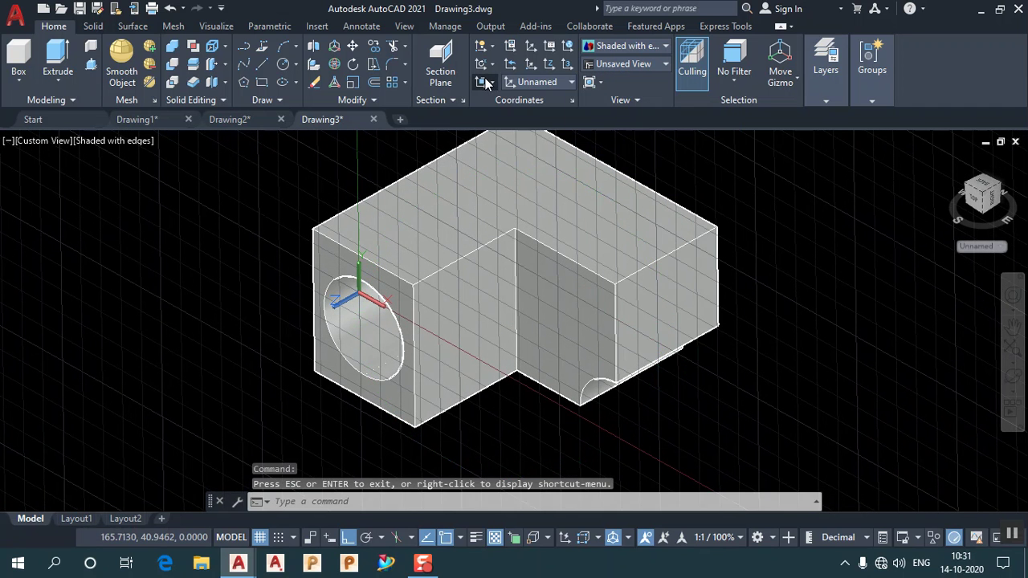
left_click(551, 46)
left_click(651, 297)
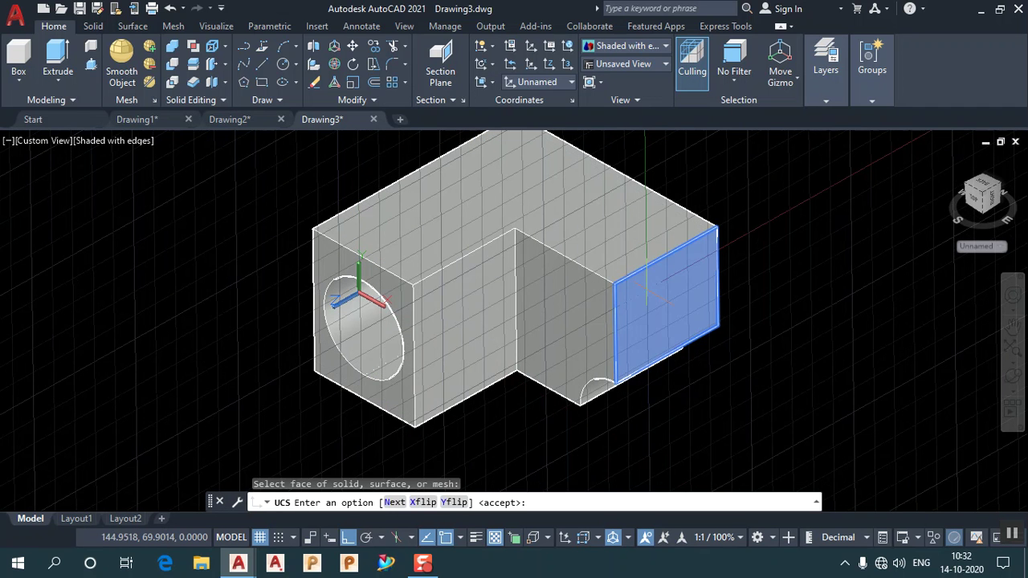
key("Return")
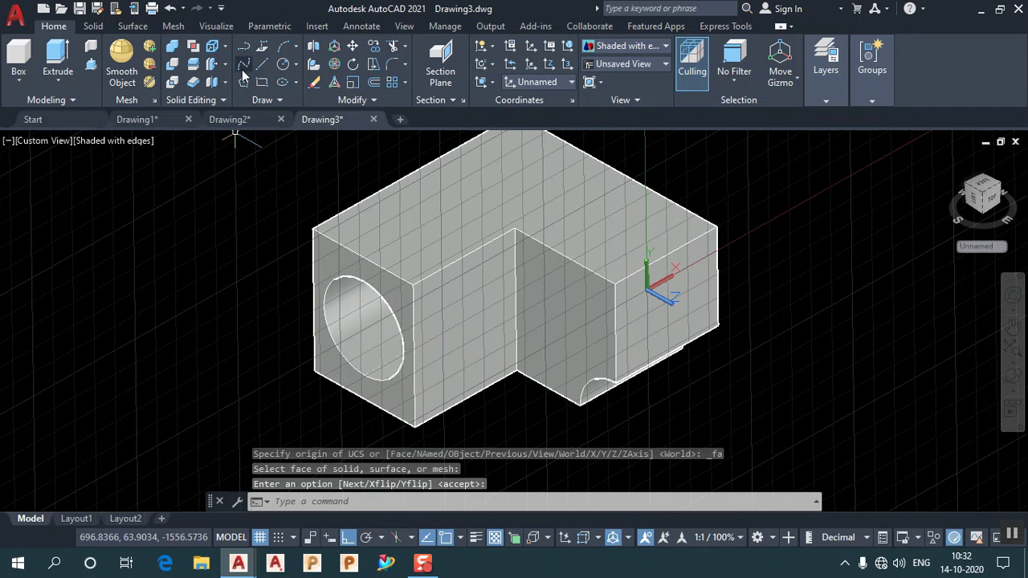
Step: Draw a radius-25 circle on the end face and extrude it into a cylinder
left_click(282, 66)
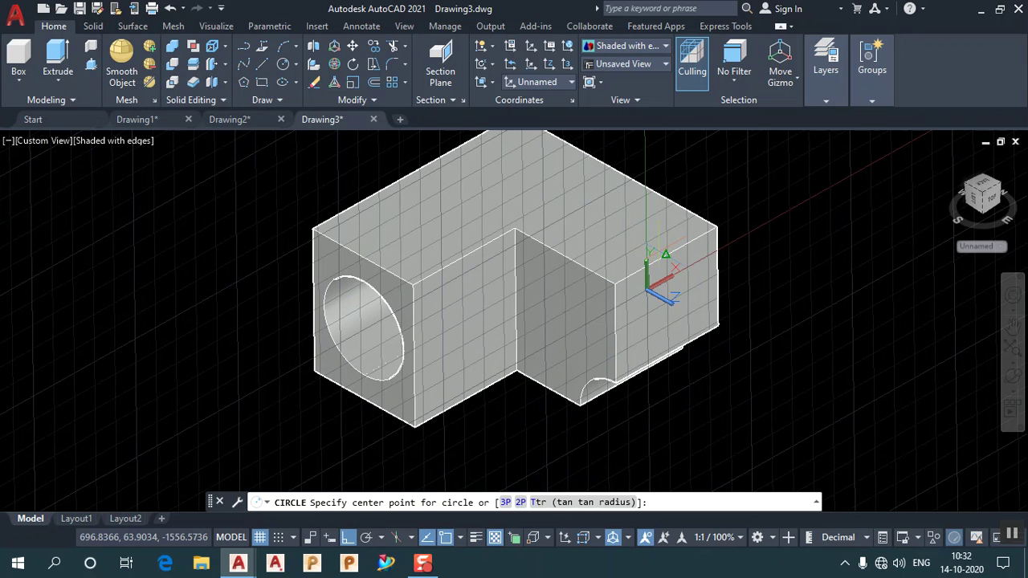
left_click(666, 254)
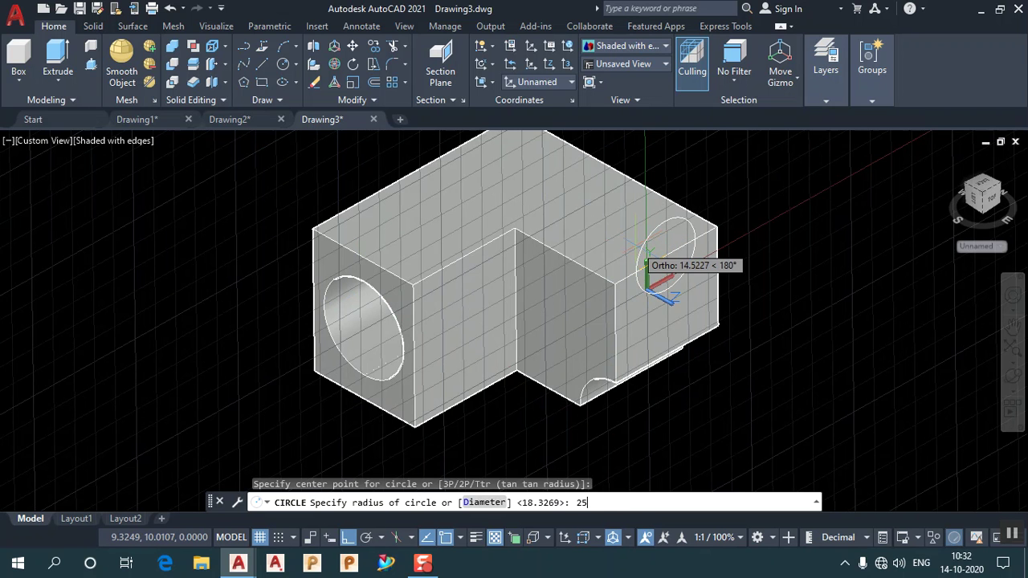
key("Return")
key("Escape")
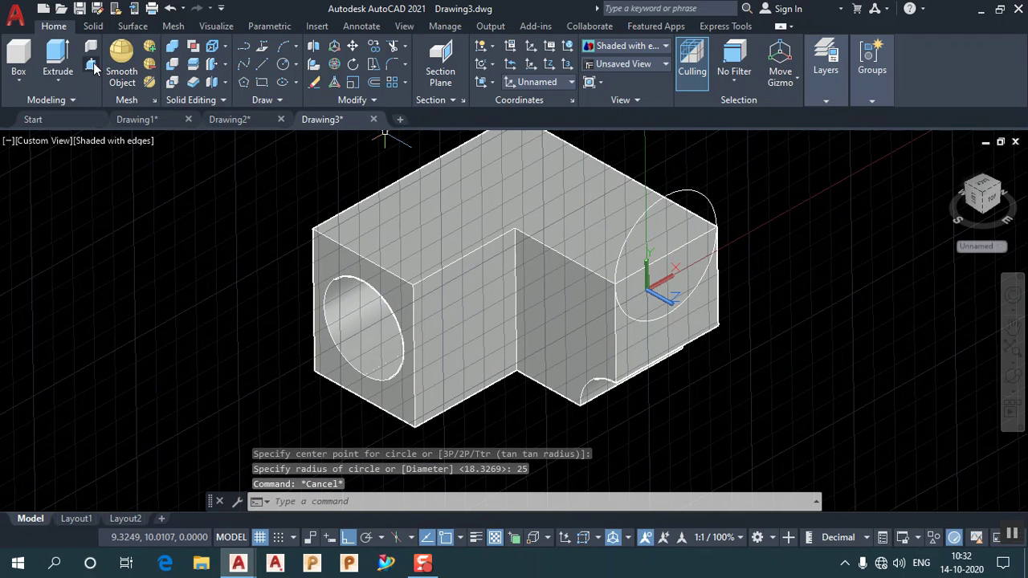
left_click(57, 52)
left_click(707, 199)
right_click(704, 194)
left_click(710, 201)
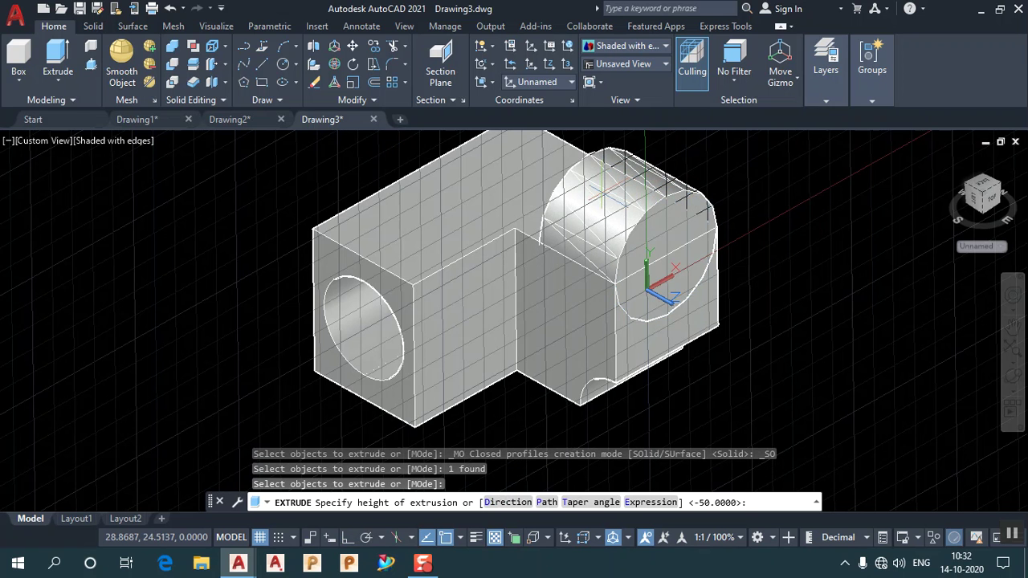
left_click(679, 199)
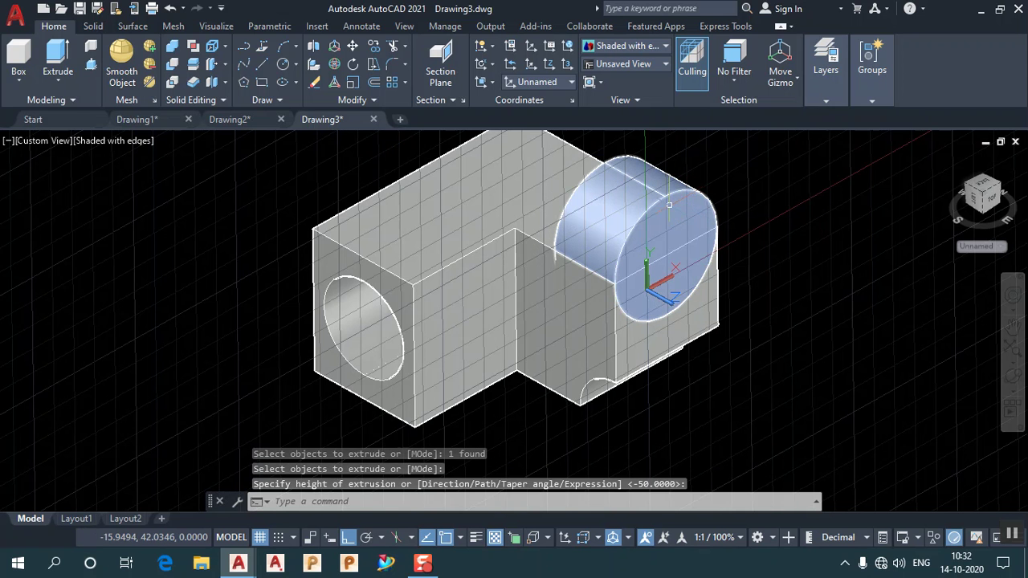
key("Escape")
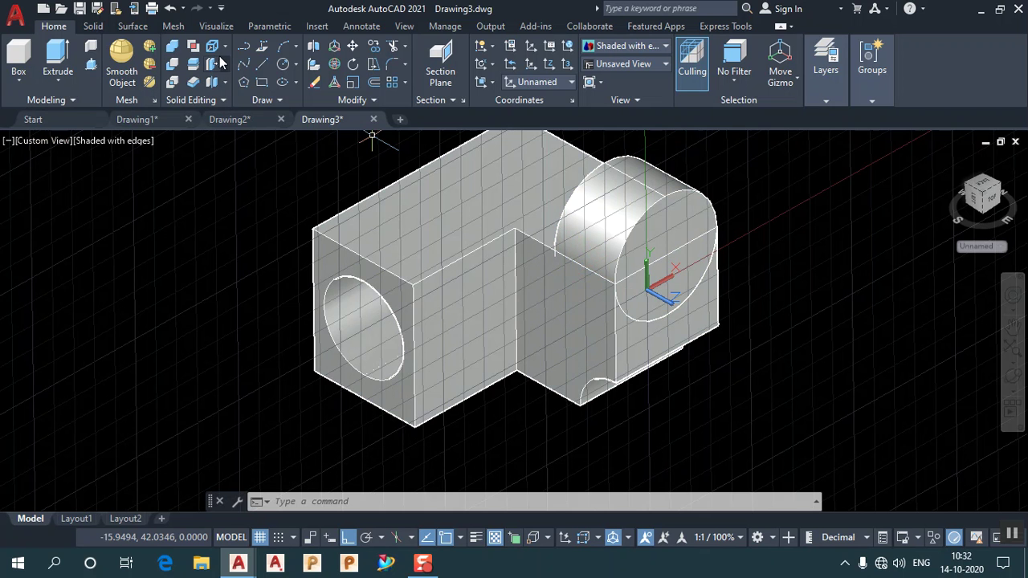
Step: Union the cylinder with the block into one solid and turn off the grid
left_click(176, 49)
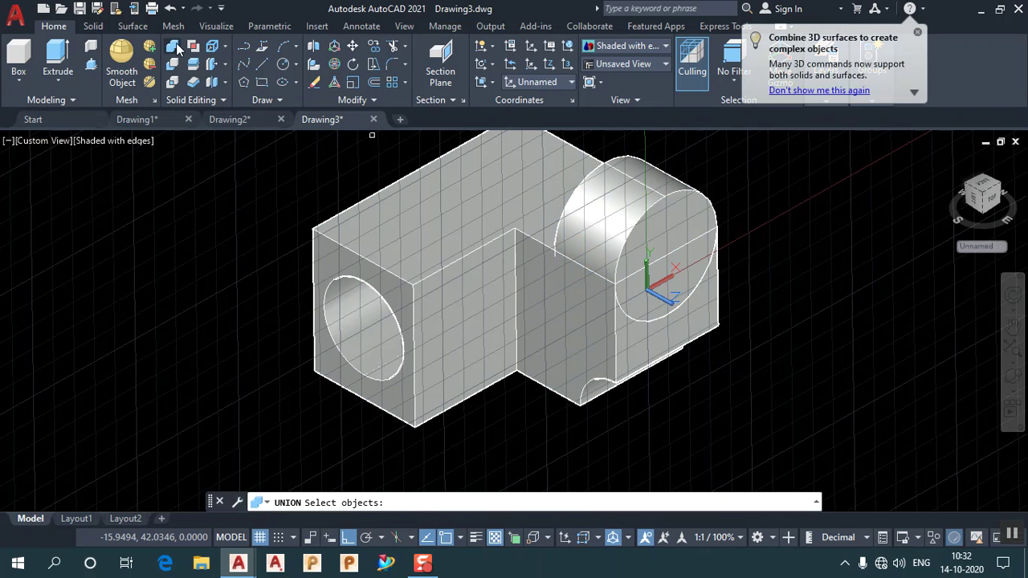
left_click(593, 246)
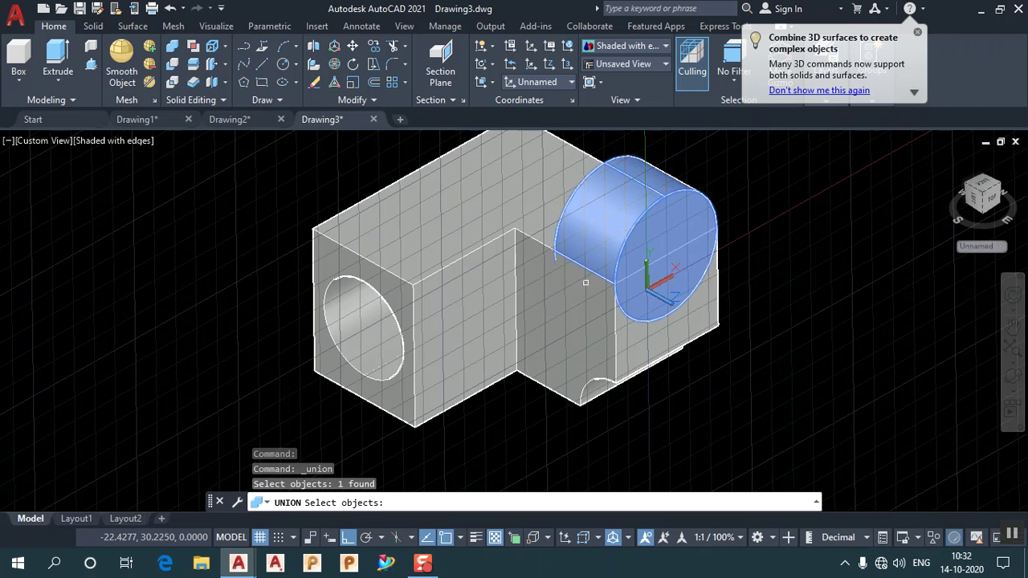
left_click(584, 298)
key("Return")
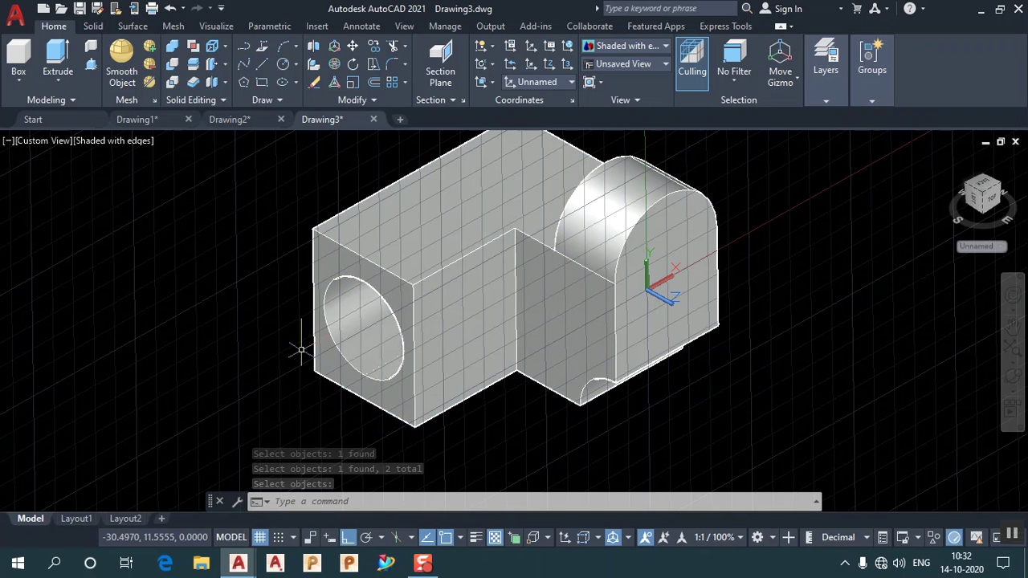
left_click(261, 538)
middle_click_drag(406, 347, 157, 375)
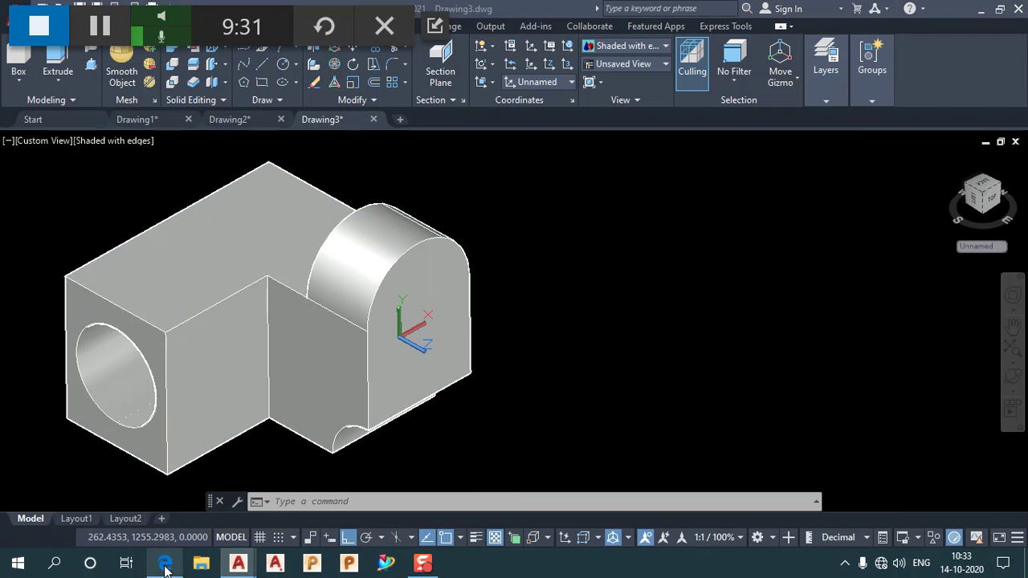
Step: Check the reference drawing PDF in Edge, then switch back to AutoCAD
left_click(165, 565)
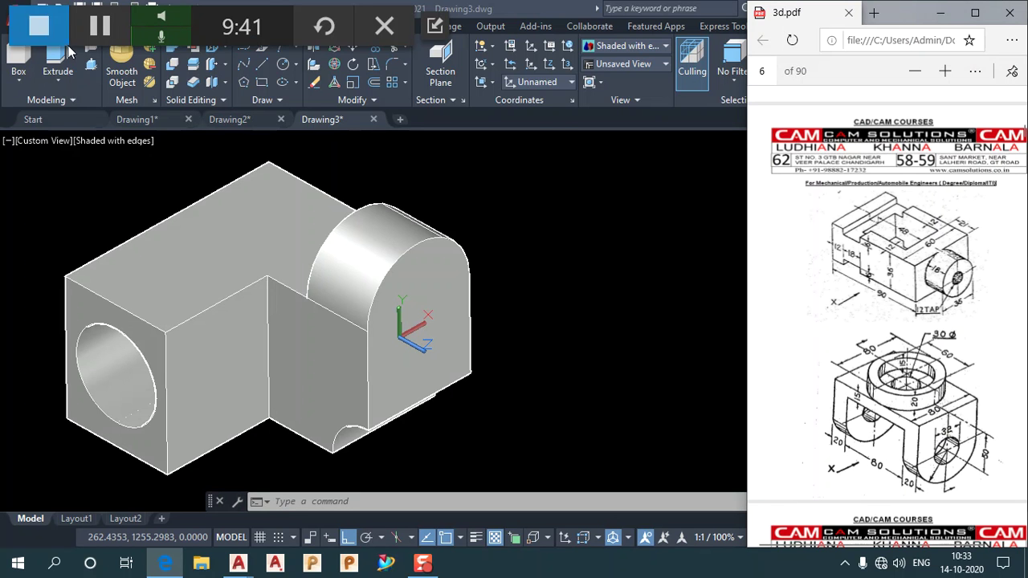
left_click(844, 563)
left_click(595, 296)
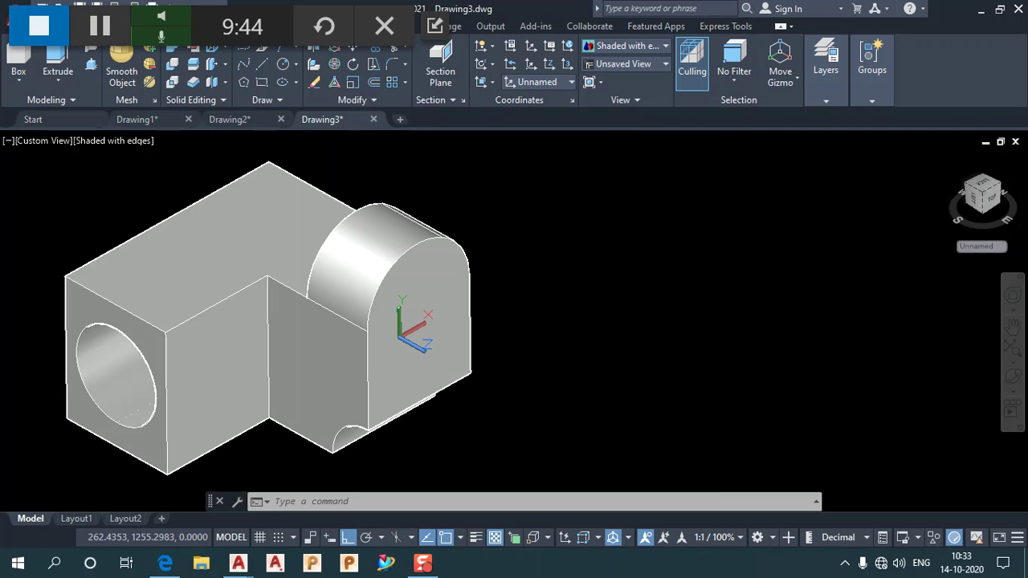
left_click(987, 10)
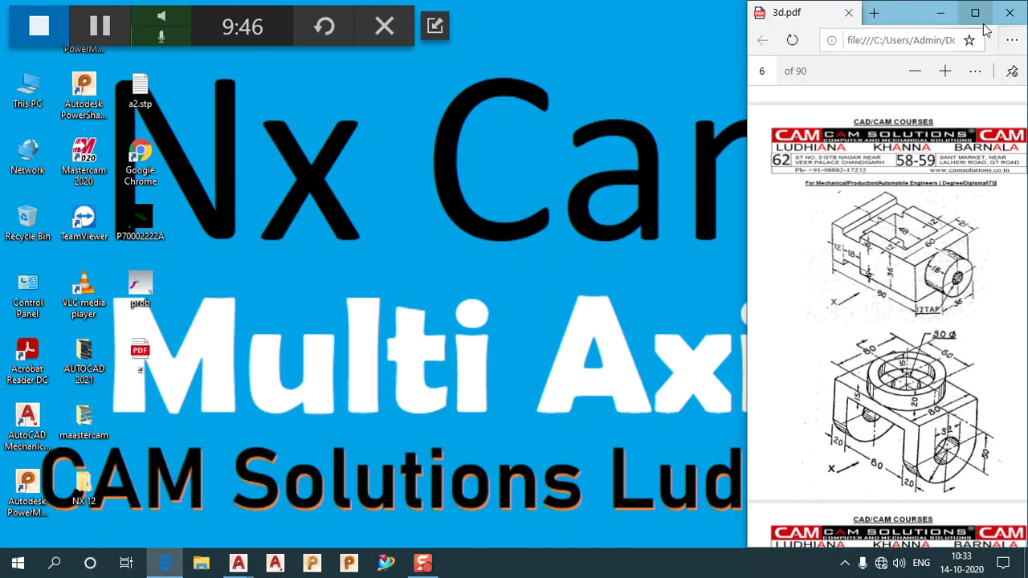
left_click(1004, 562)
left_click(1025, 562)
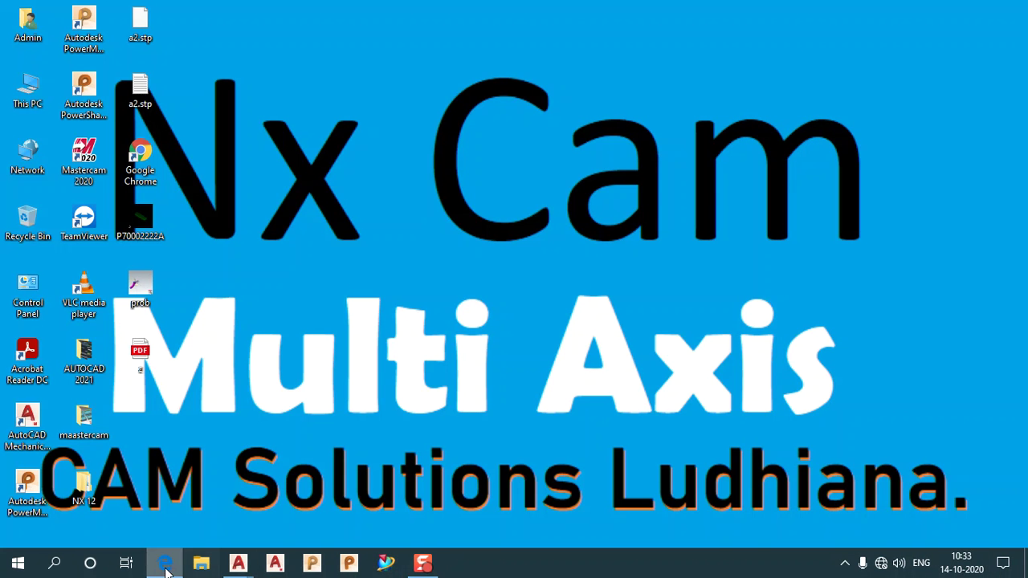
Step: Review the reference PDF again, then return to AutoCAD and request a new drawing
left_click(177, 567)
mouse_move(238, 563)
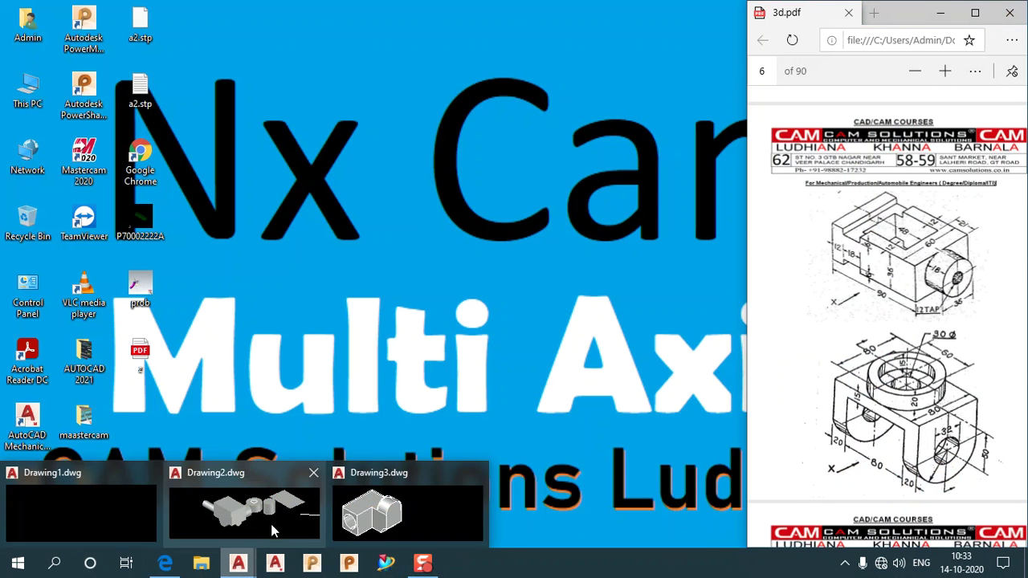
left_click(461, 512)
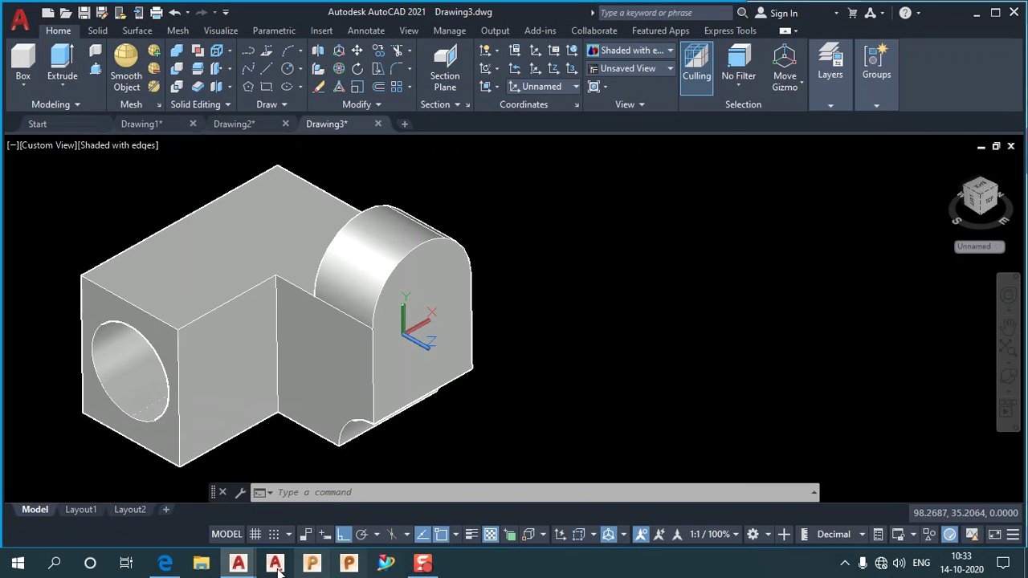
left_click(169, 563)
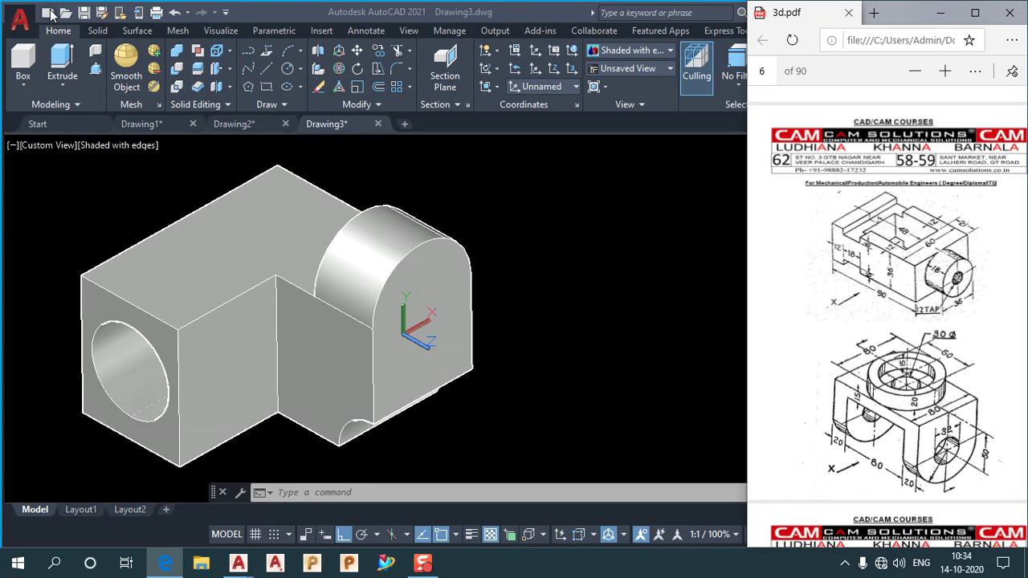
left_click(50, 12)
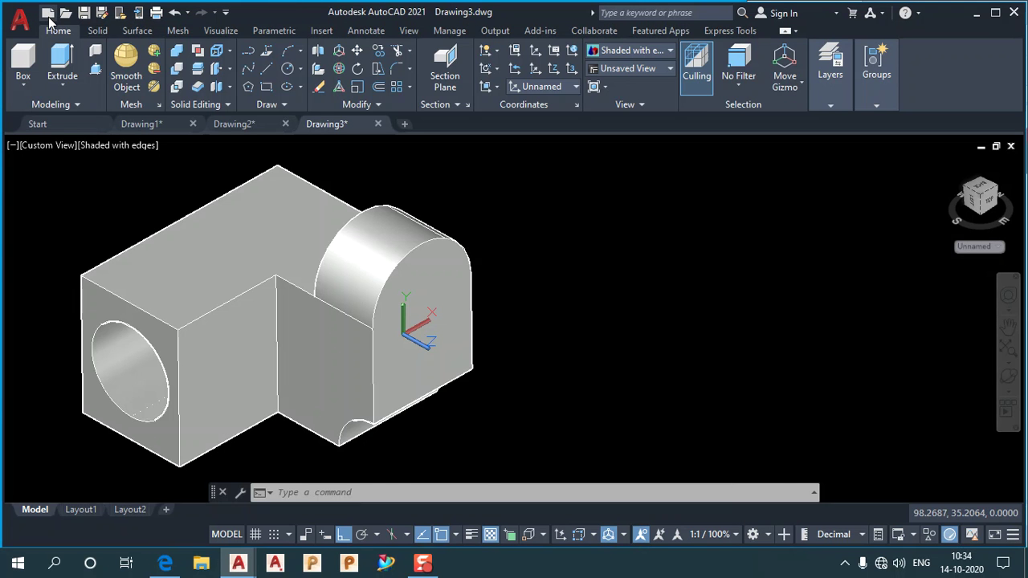
left_click(48, 13)
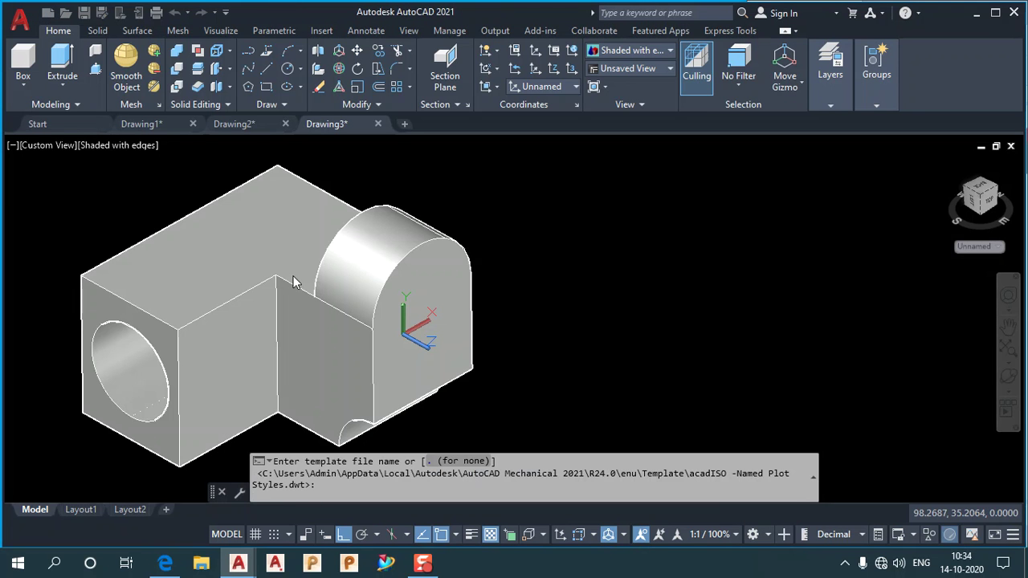
Step: Accept the default acadISO template to create Drawing4 and zoom into the reference PDF
key("Return")
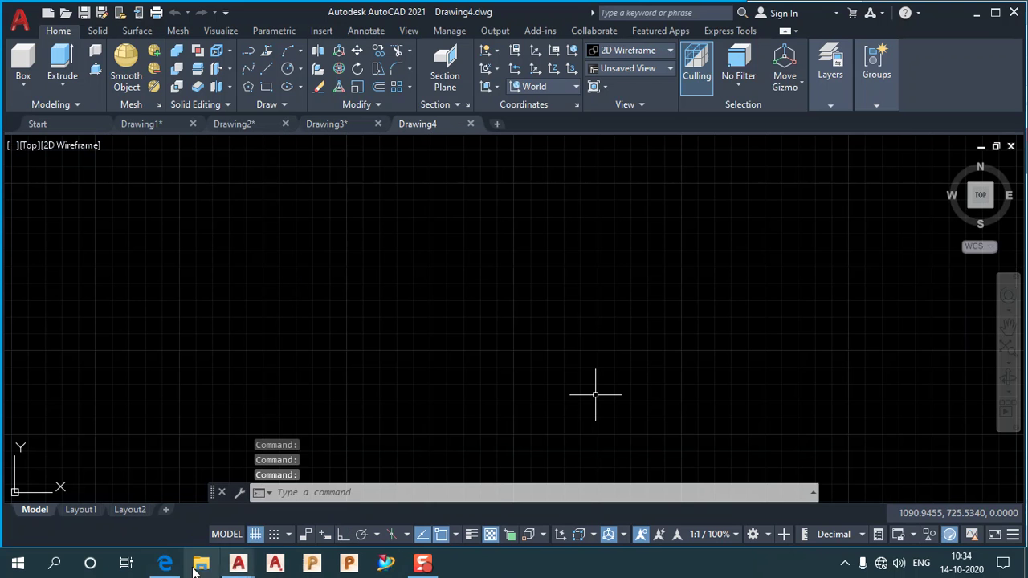
left_click(164, 566)
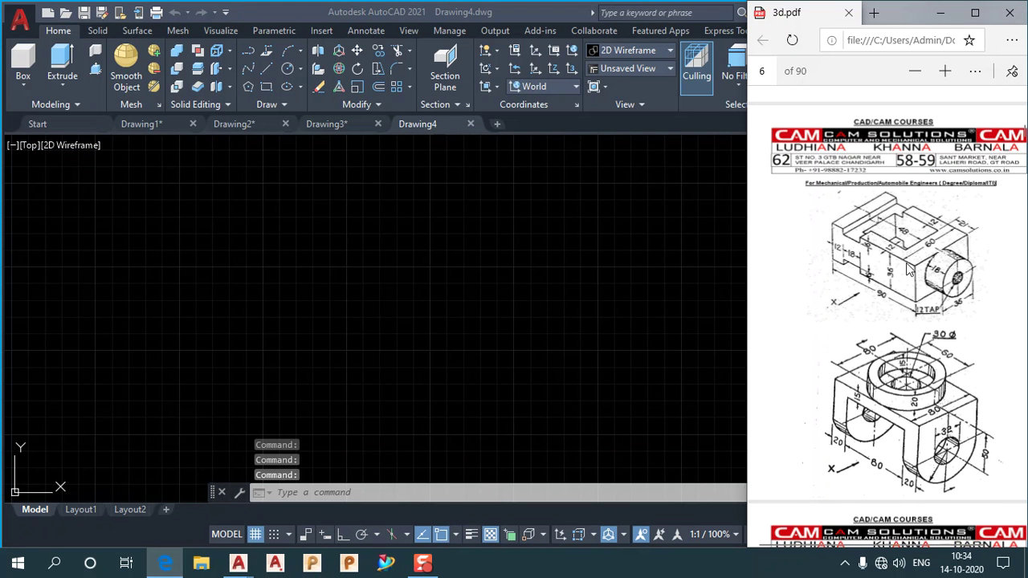
scroll(909, 269, "up", 1, "ctrl")
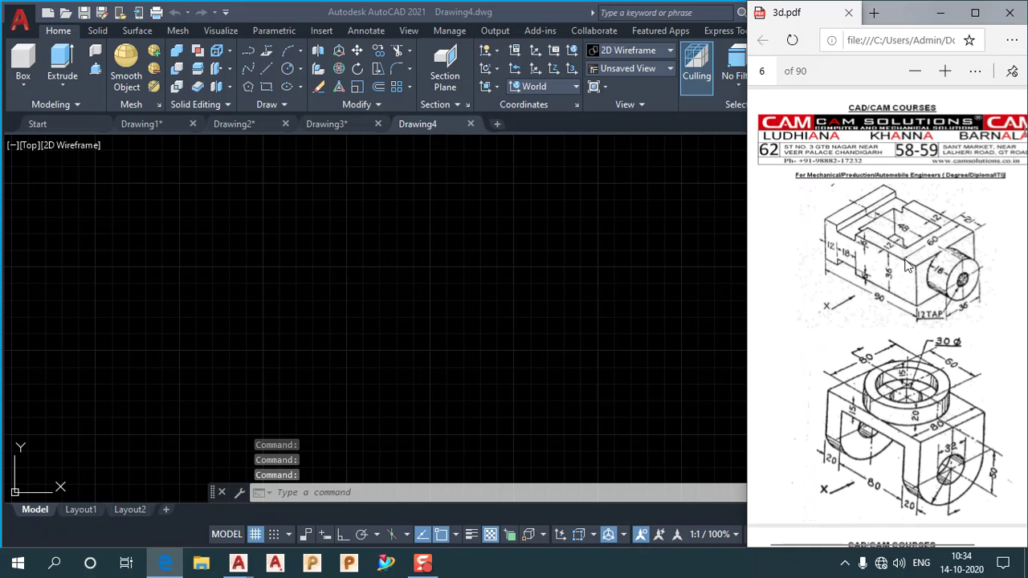
scroll(921, 270, "up", 1, "ctrl")
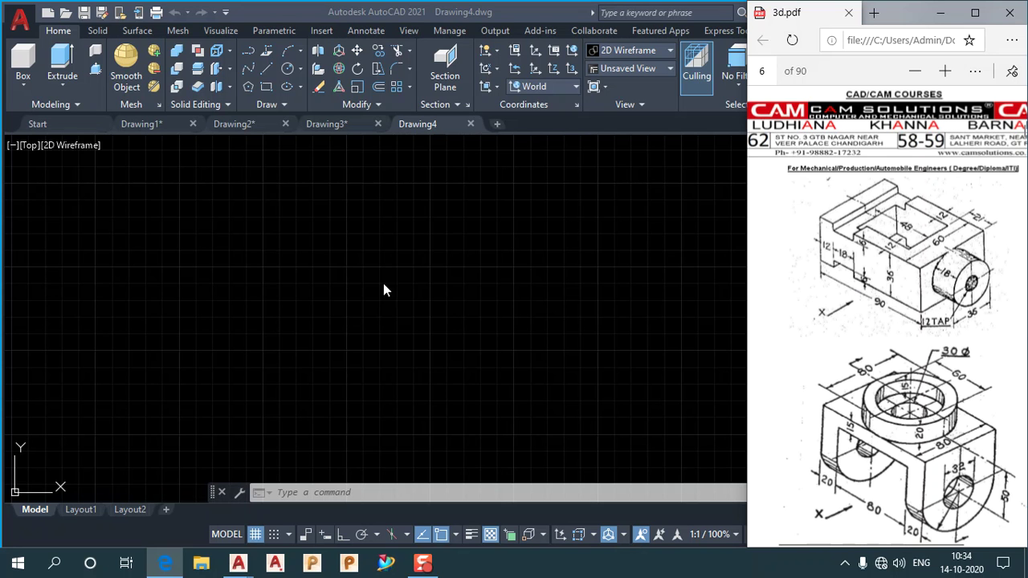
Step: With Ortho on, start the outline with a 36-long vertical edge
left_click(273, 153)
left_click(287, 216)
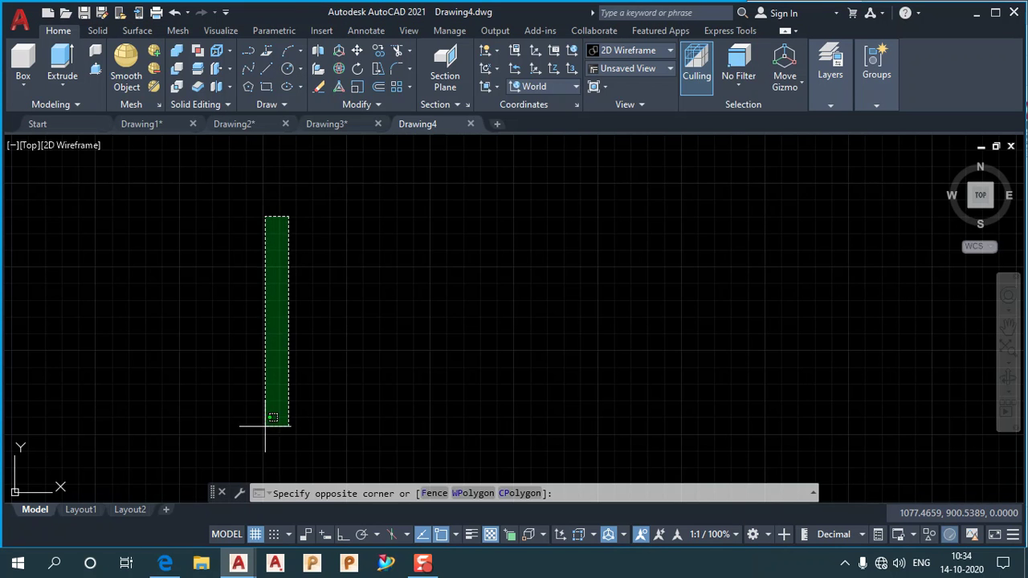
left_click(265, 422)
left_click(266, 68)
left_click(295, 236)
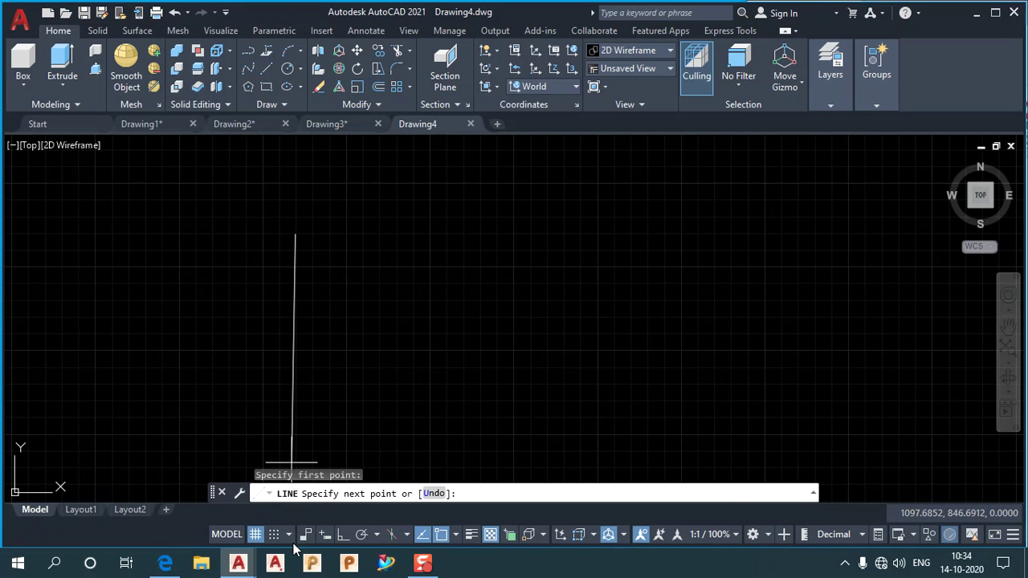
left_click(344, 536)
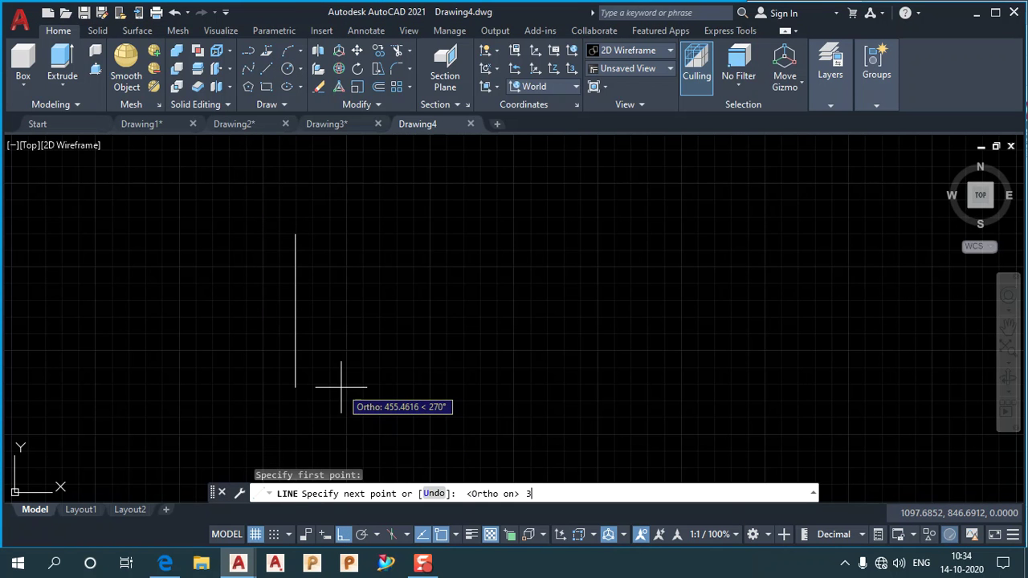
type("6")
key("Return")
middle_click_drag(342, 387, 535, 292)
scroll(367, 176, "down", 6)
scroll(183, 340, "up", 4)
middle_click_drag(184, 340, 470, 183)
scroll(470, 184, "up", 3)
scroll(415, 223, "up", 2)
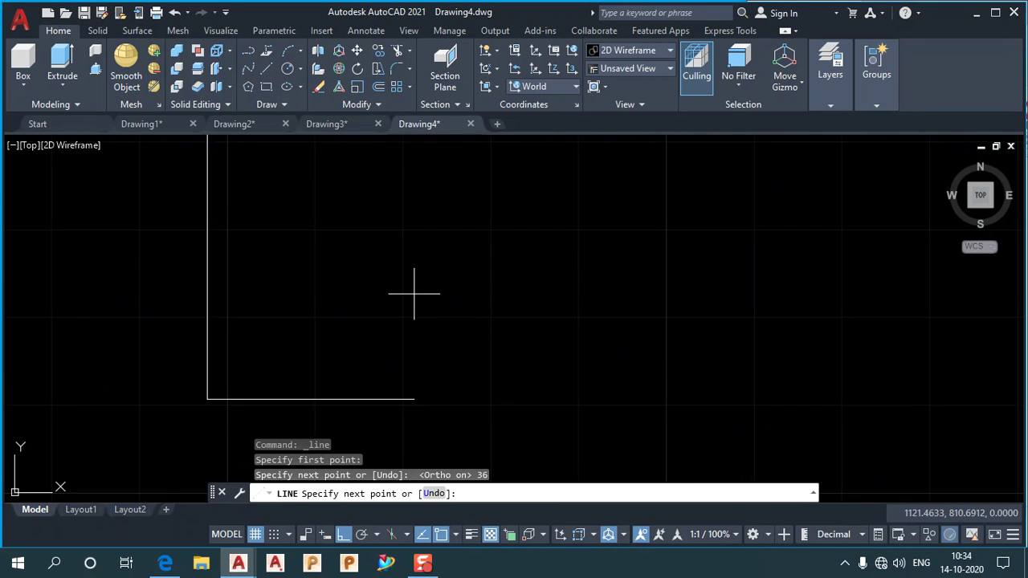
scroll(416, 291, "down", 2)
Step: Continue the outline with 12, 6, 18 and 6 segments and the long horizontal base
key("Return")
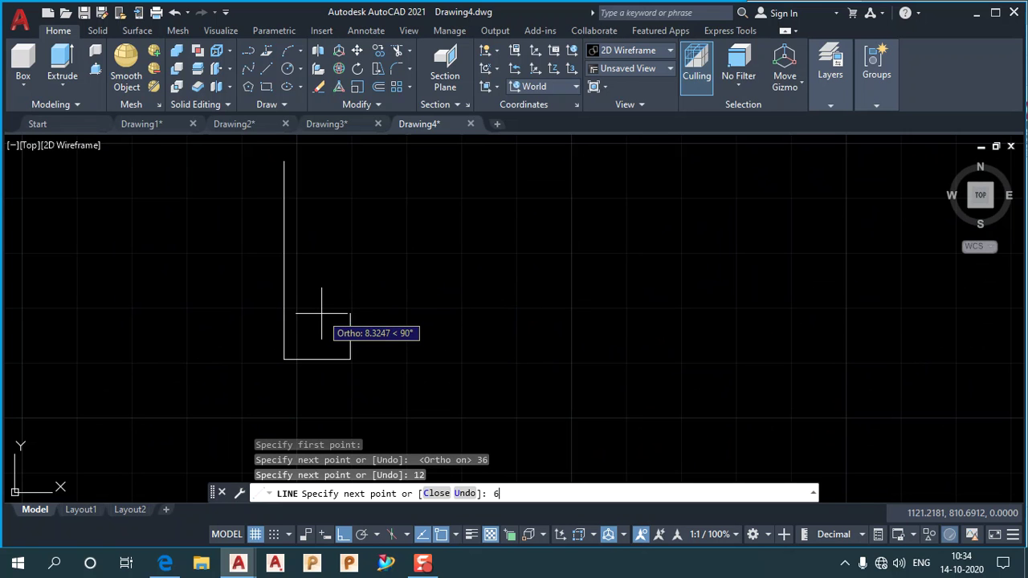
key("Return")
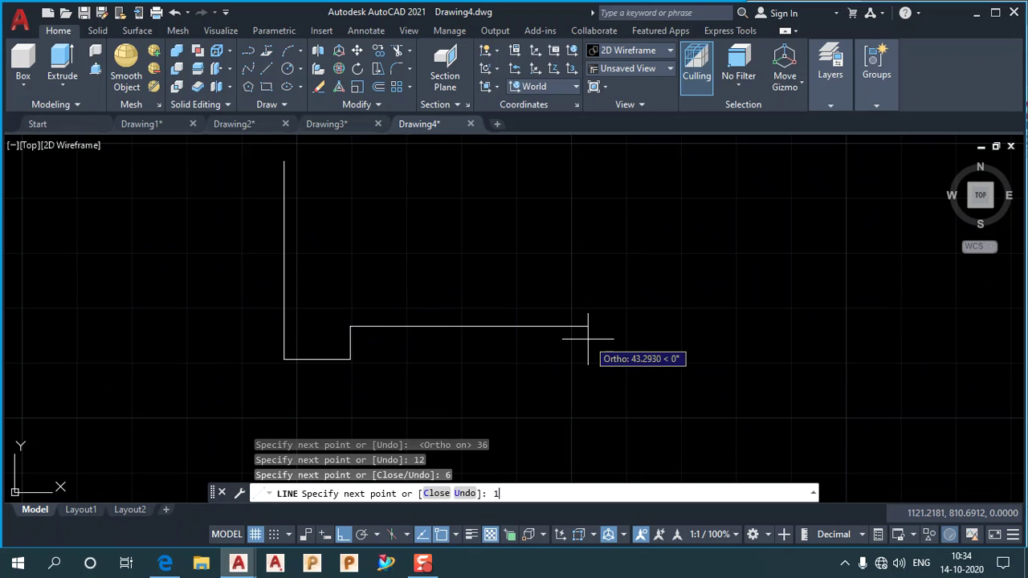
key("Return")
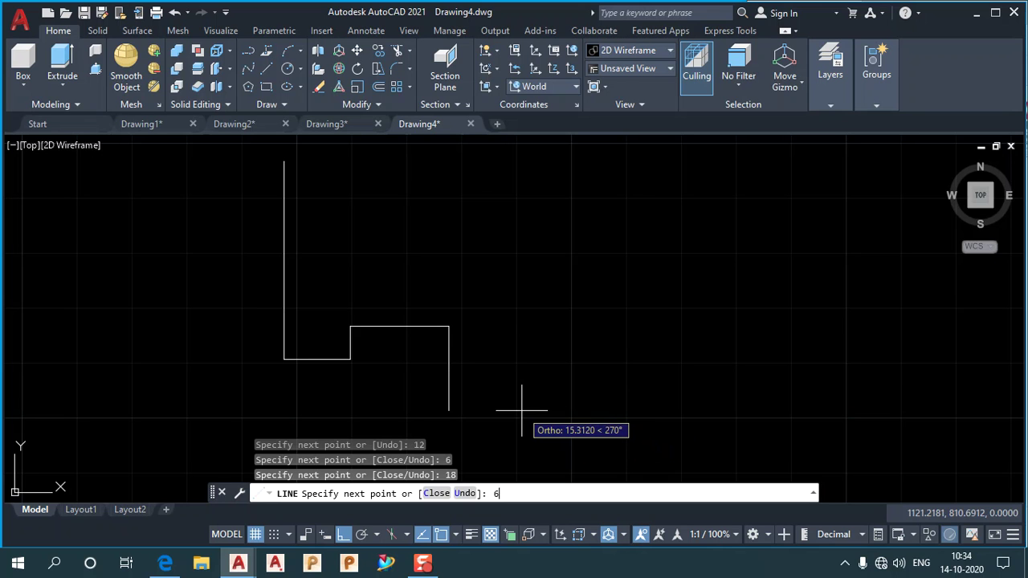
key("Return")
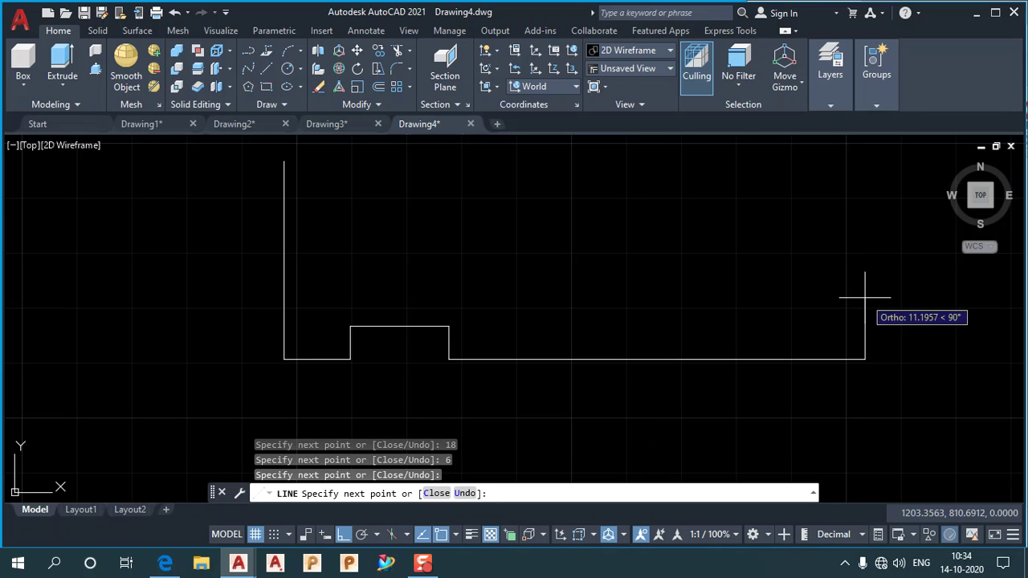
left_click(865, 293)
key("Escape")
left_click(499, 393)
left_click(328, 285)
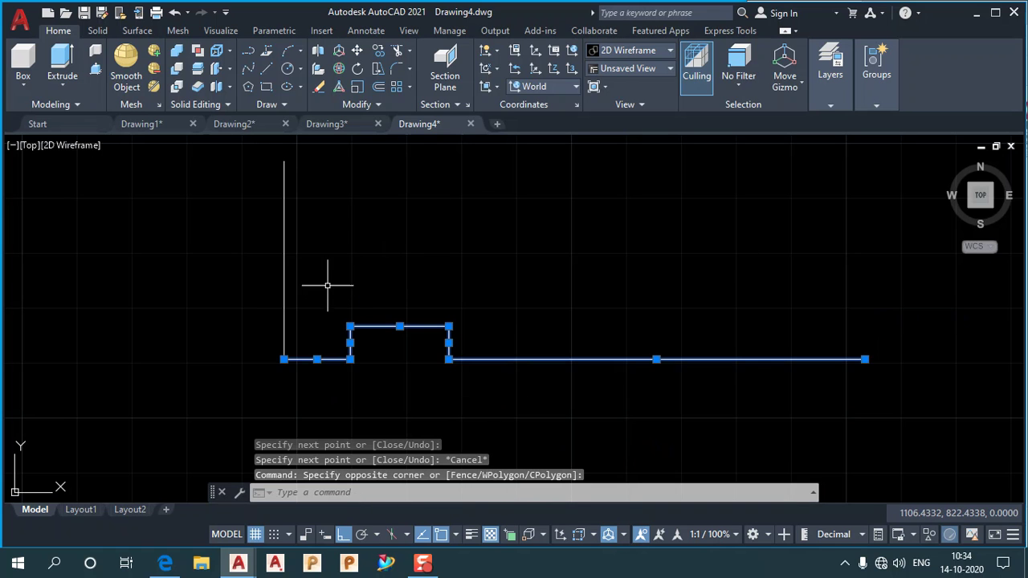
Step: Mirror the stepped half profile upward, keeping the original
left_click(374, 105)
left_click(397, 124)
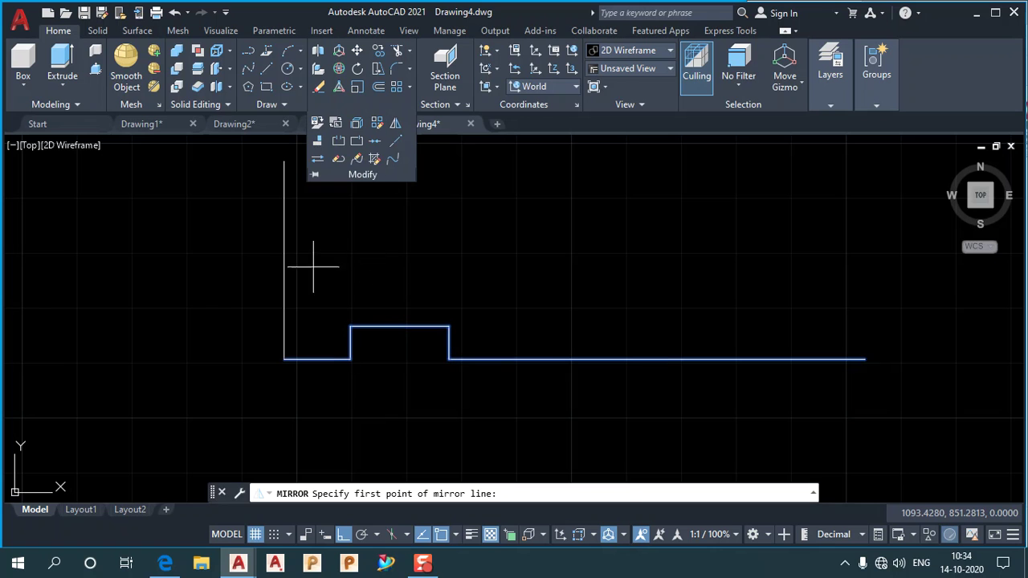
left_click(283, 260)
left_click(477, 260)
right_click(485, 266)
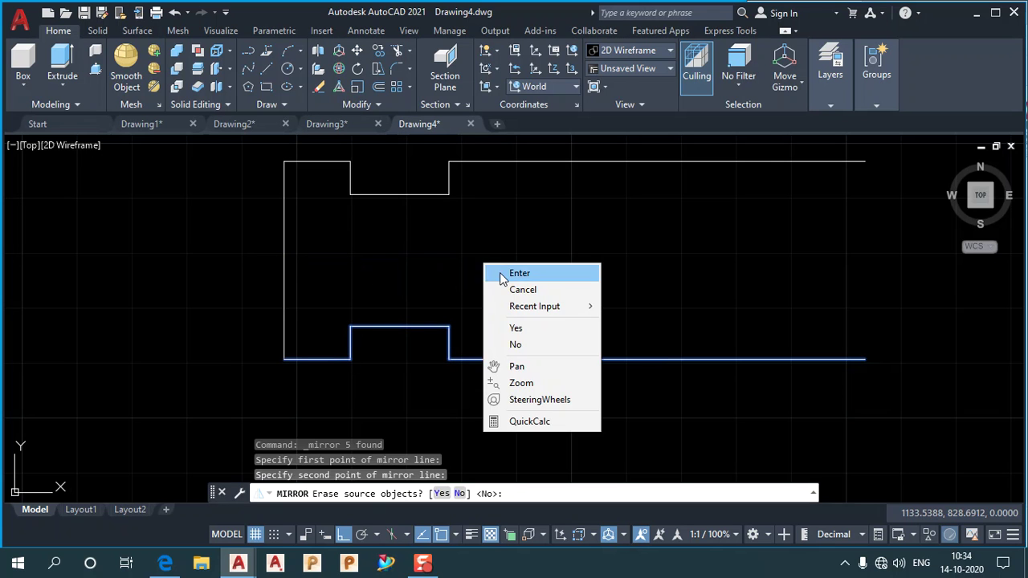
left_click(514, 272)
Step: Offset the left end edge 90 to form the right edge
left_click(379, 88)
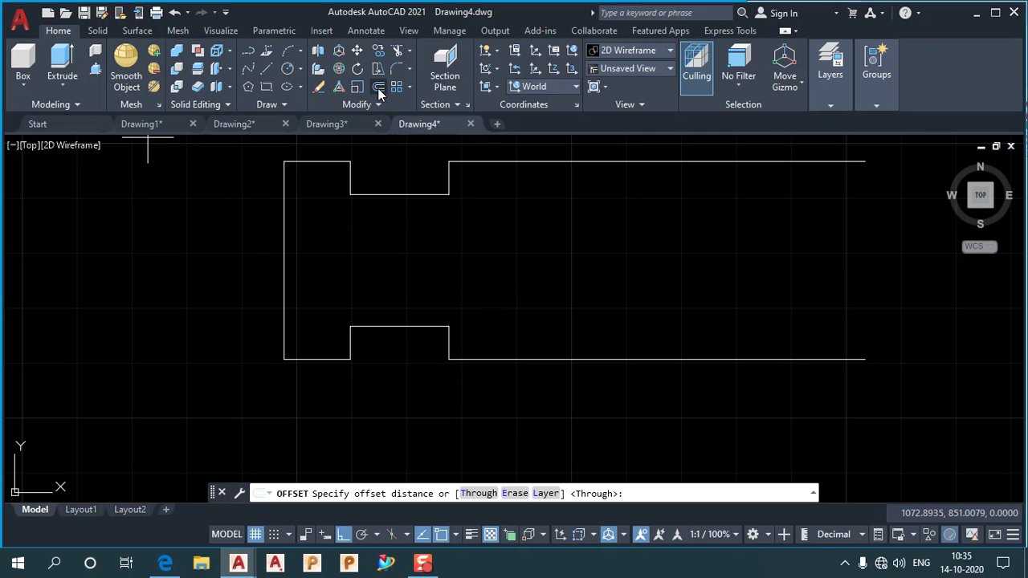
type("90")
key("Return")
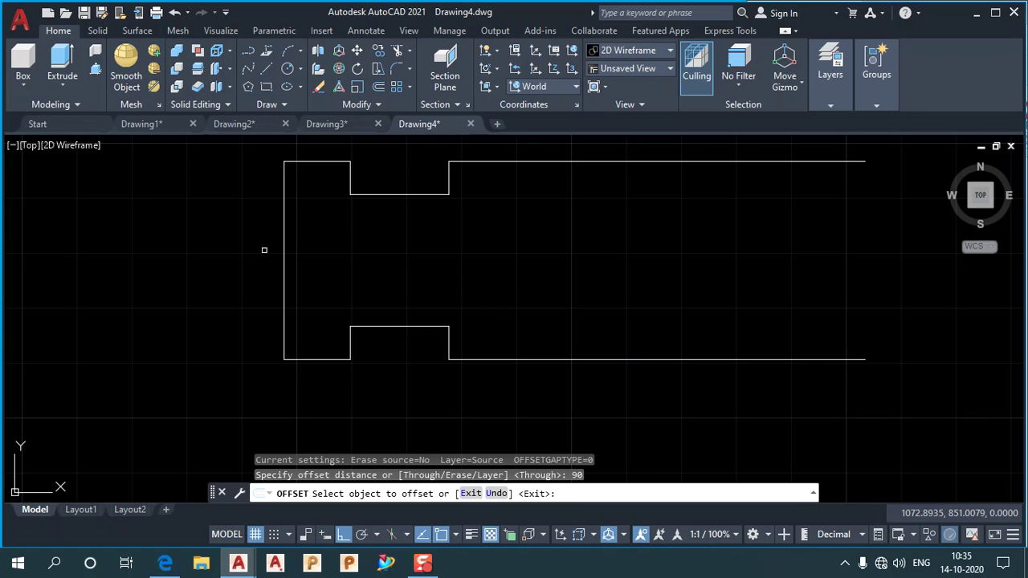
left_click(284, 260)
left_click(394, 259)
middle_click_drag(394, 260, 322, 333)
key("Escape")
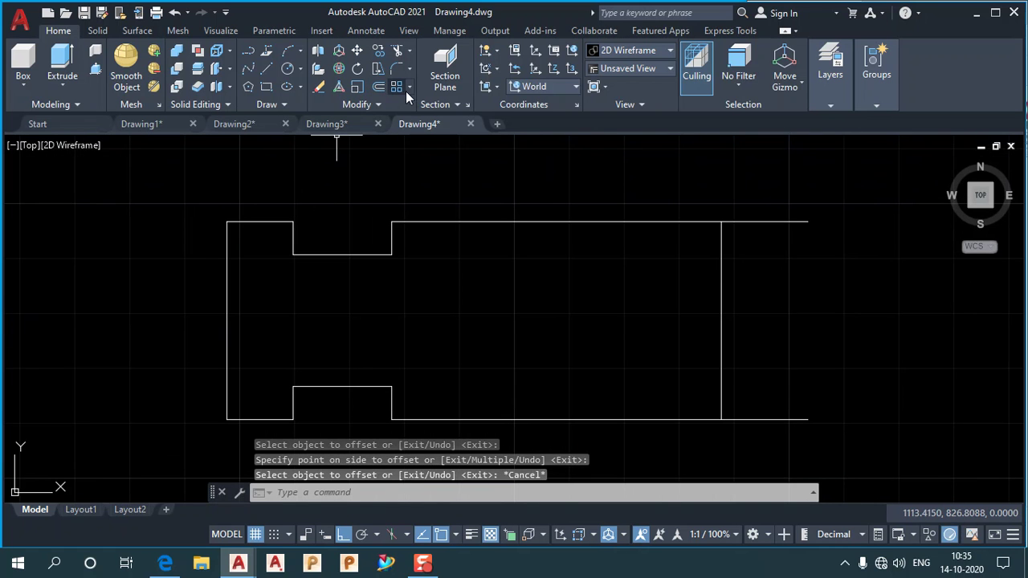
Step: Fillet the top and bottom lines to the new right edge to close the corners
left_click(397, 69)
left_click(673, 222)
left_click(722, 243)
key("Return")
left_click(705, 420)
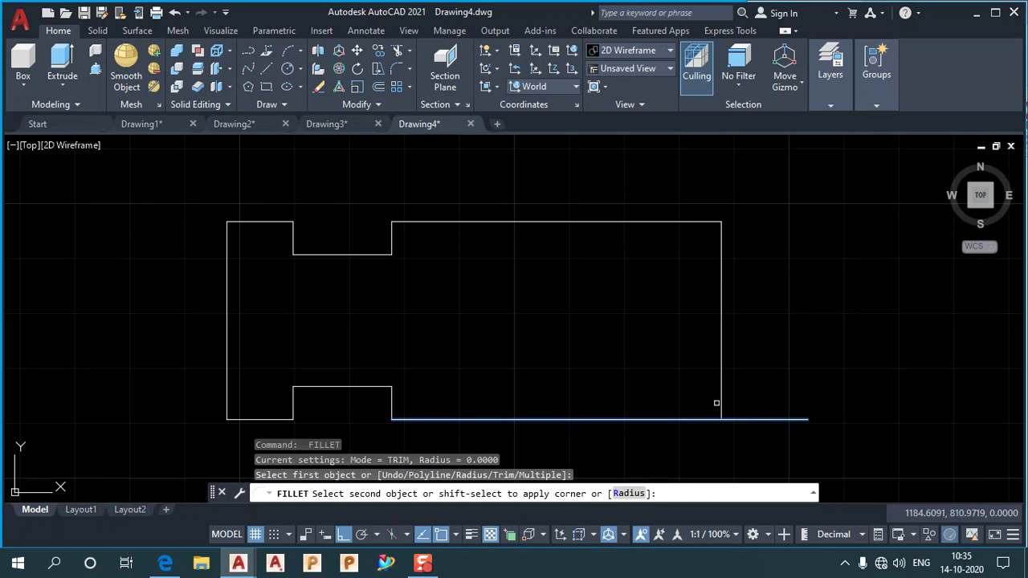
left_click(721, 395)
scroll(673, 376, "down", 4)
scroll(858, 326, "up", 2)
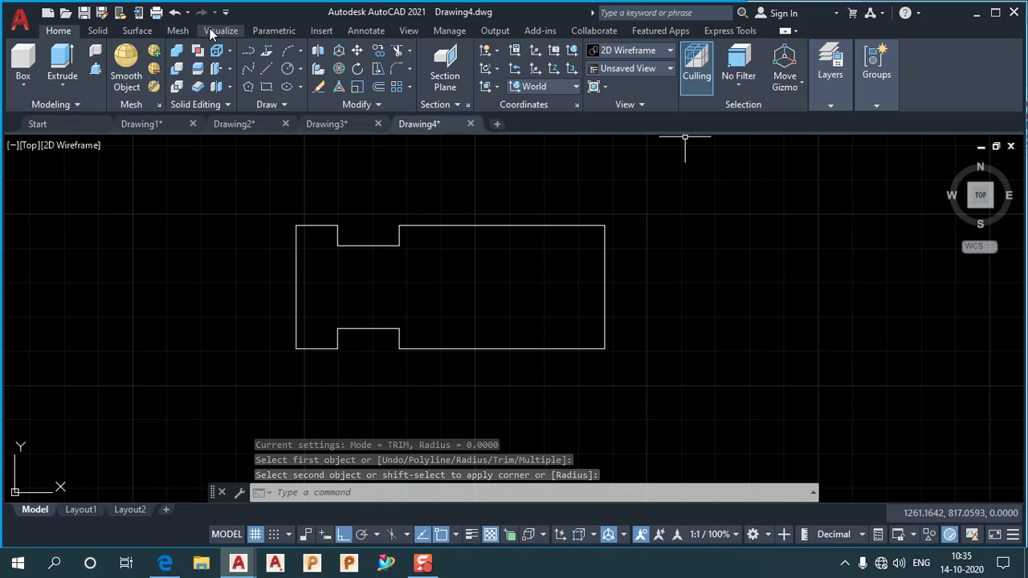
Step: Turn on the Navigation Bar and free-orbit the slotted outline into a tilted 3D view
left_click(409, 31)
left_click(89, 71)
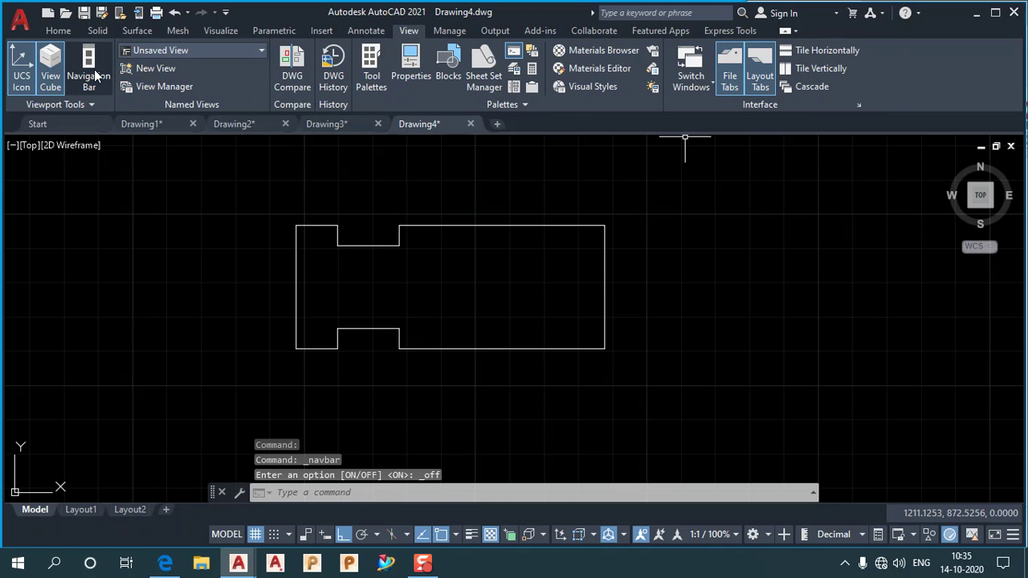
left_click(1009, 394)
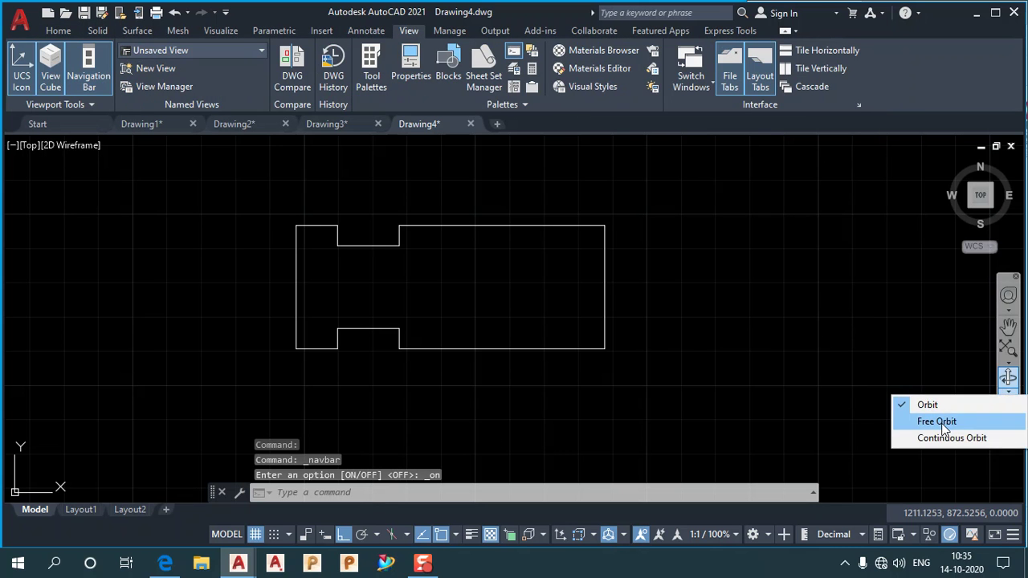
left_click(927, 418)
mouse_move(745, 333)
left_mouse_down()
mouse_move(532, 284)
mouse_move(518, 341)
mouse_move(555, 220)
mouse_move(601, 375)
mouse_move(533, 241)
left_mouse_up()
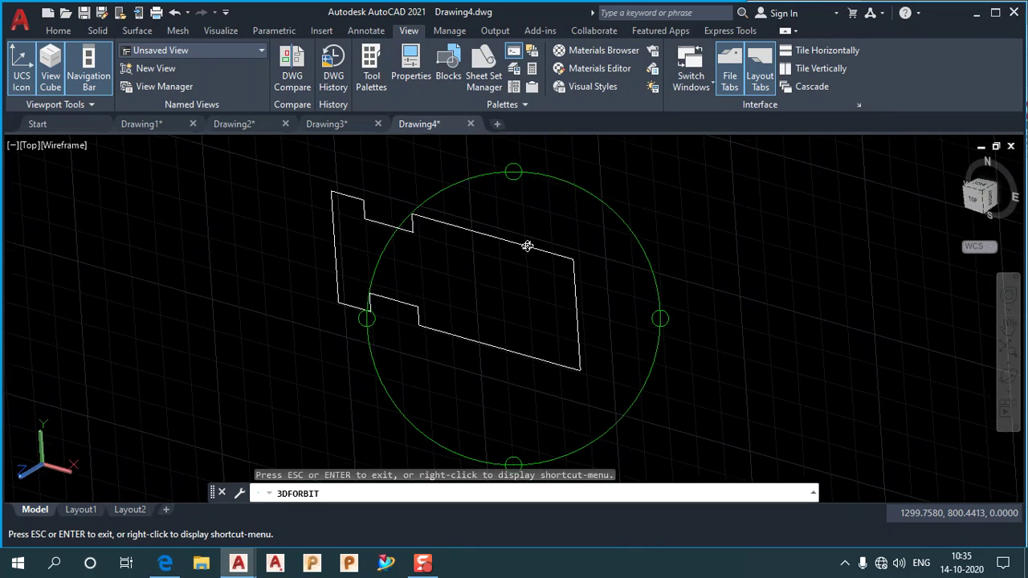
key("Escape")
mouse_move(539, 326)
middle_mouse_down()
mouse_move(505, 316)
mouse_move(434, 215)
middle_mouse_up()
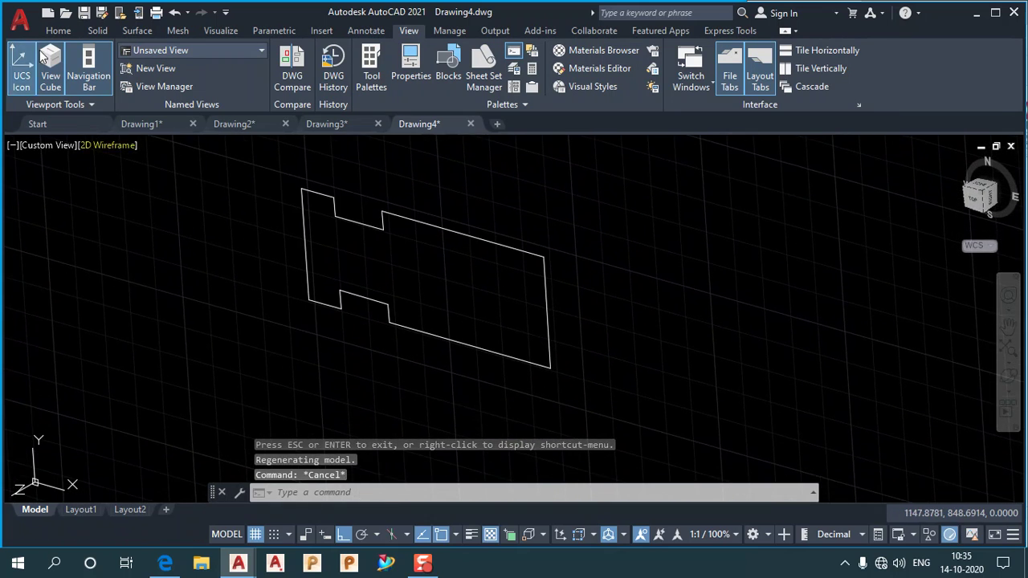
Step: Convert the closed slotted outline into a region with REGION
left_click(58, 30)
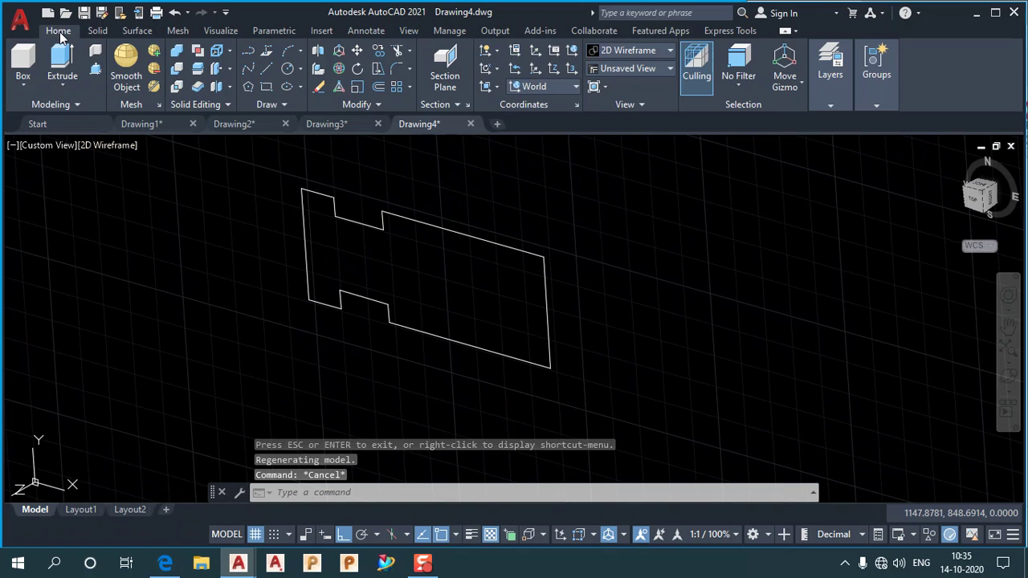
left_click(270, 105)
left_click(303, 149)
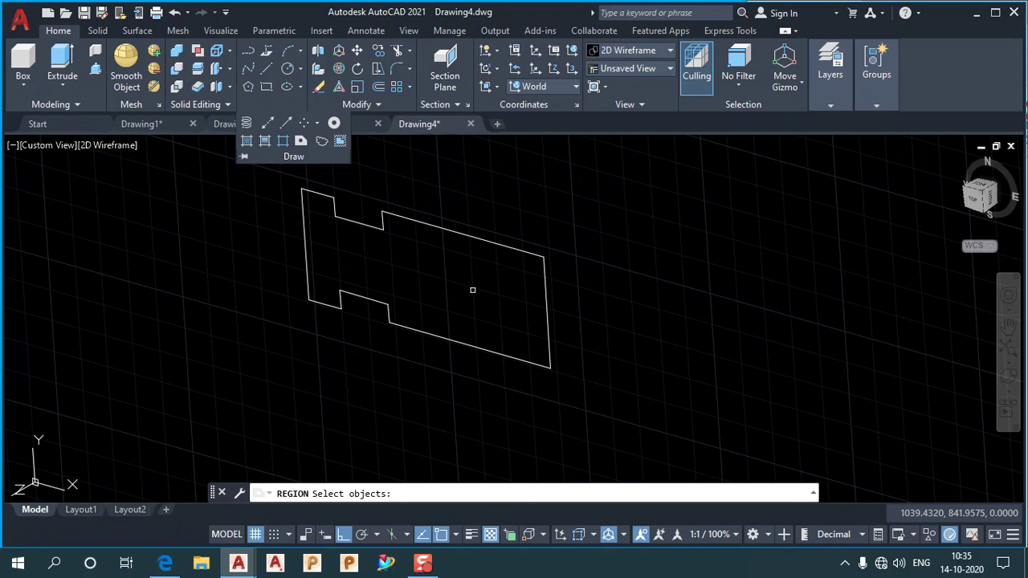
left_click(588, 400)
left_click(268, 188)
key("Return")
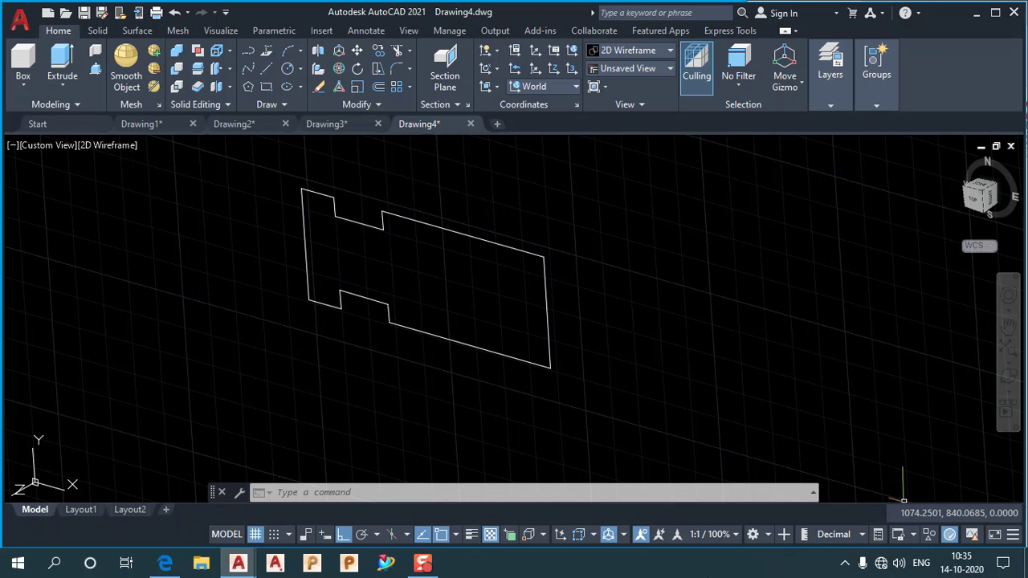
middle_click_drag(587, 283, 420, 197, "shift")
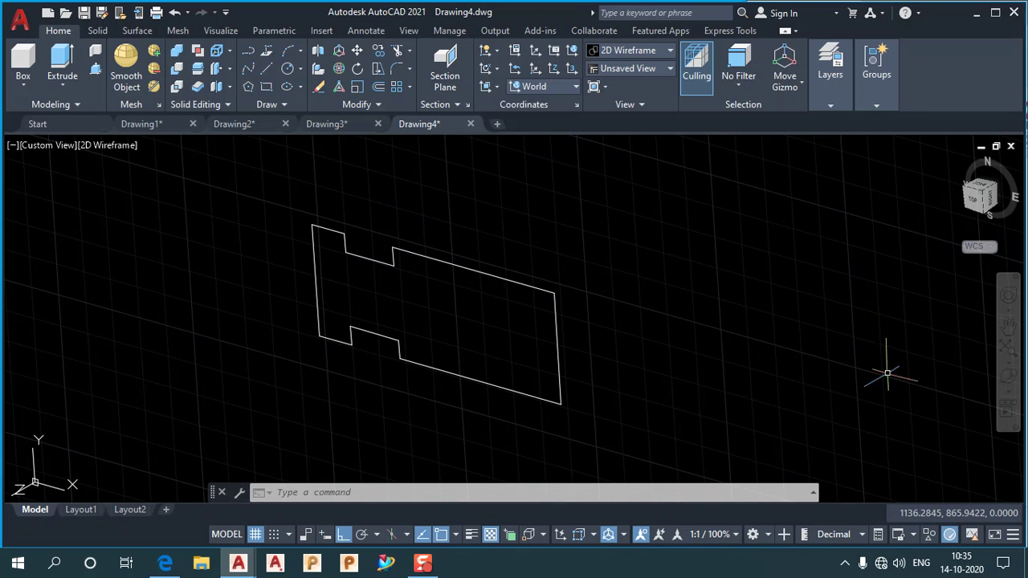
left_click(1008, 373)
left_click_drag(452, 266, 450, 260)
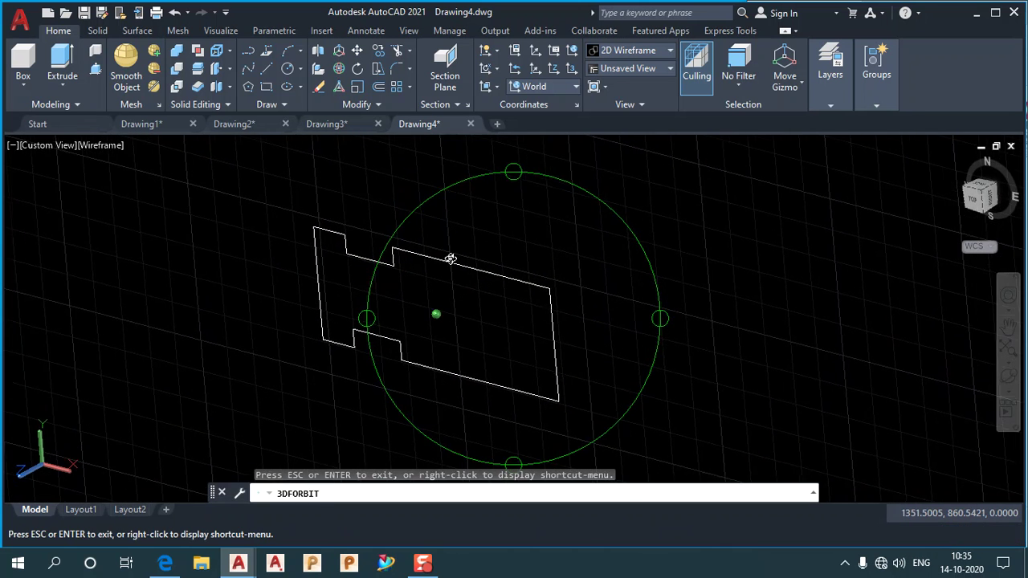
left_click_drag(562, 367, 551, 375)
key("Escape")
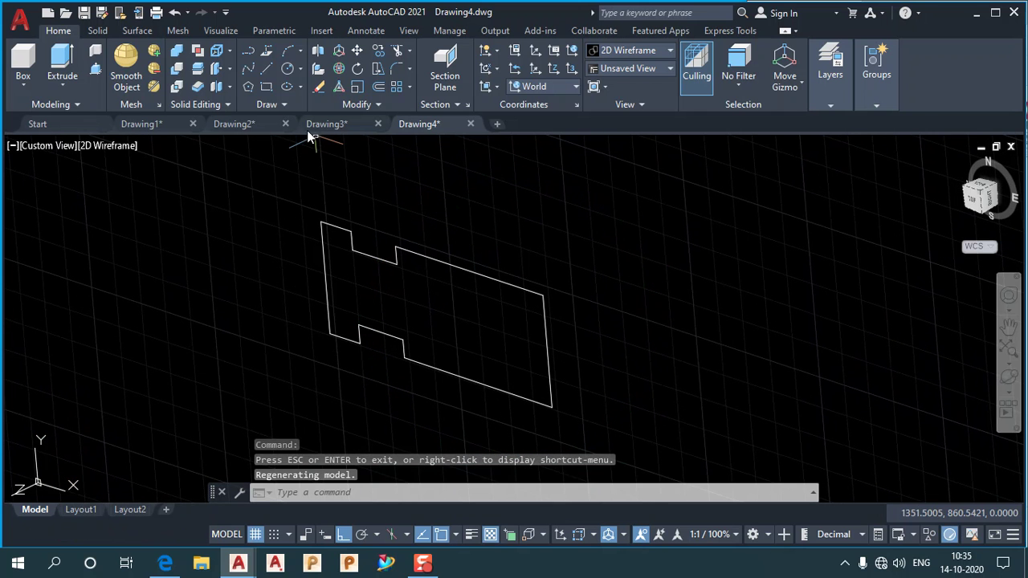
Step: Extrude the region 60 units into a solid block
left_click(62, 63)
left_click(484, 265)
right_click(482, 276)
left_click(500, 284)
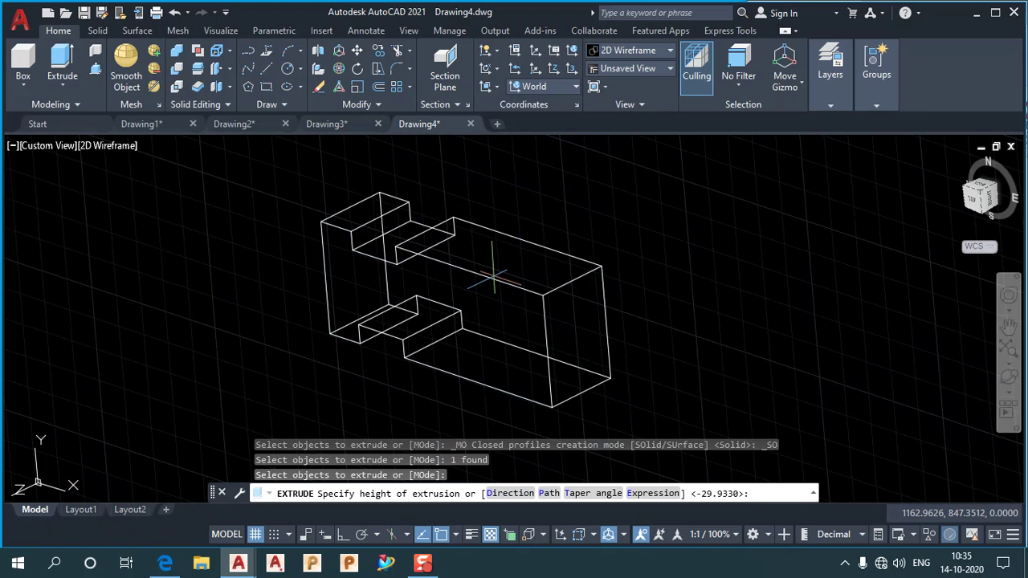
left_click(165, 565)
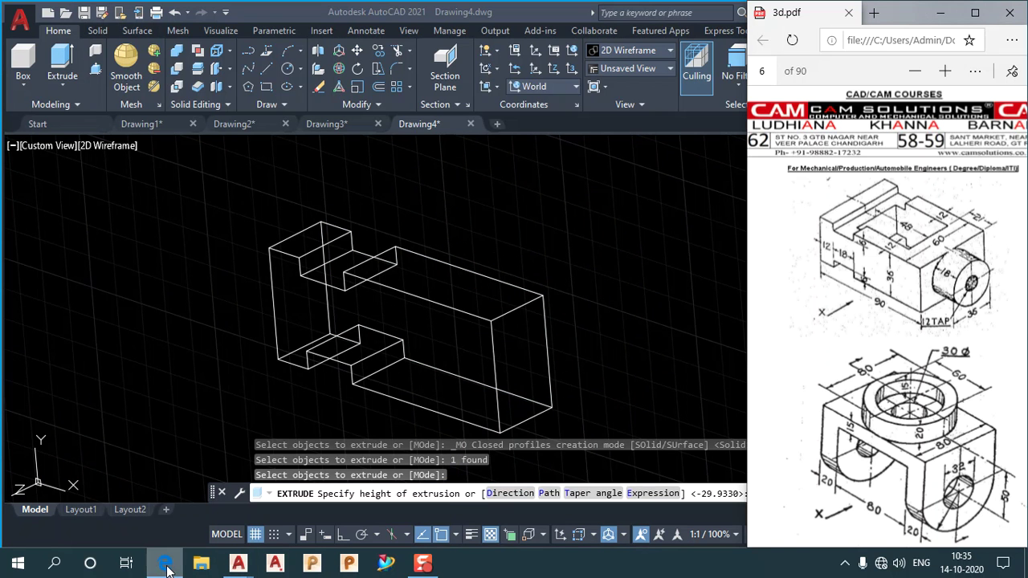
left_click(531, 303)
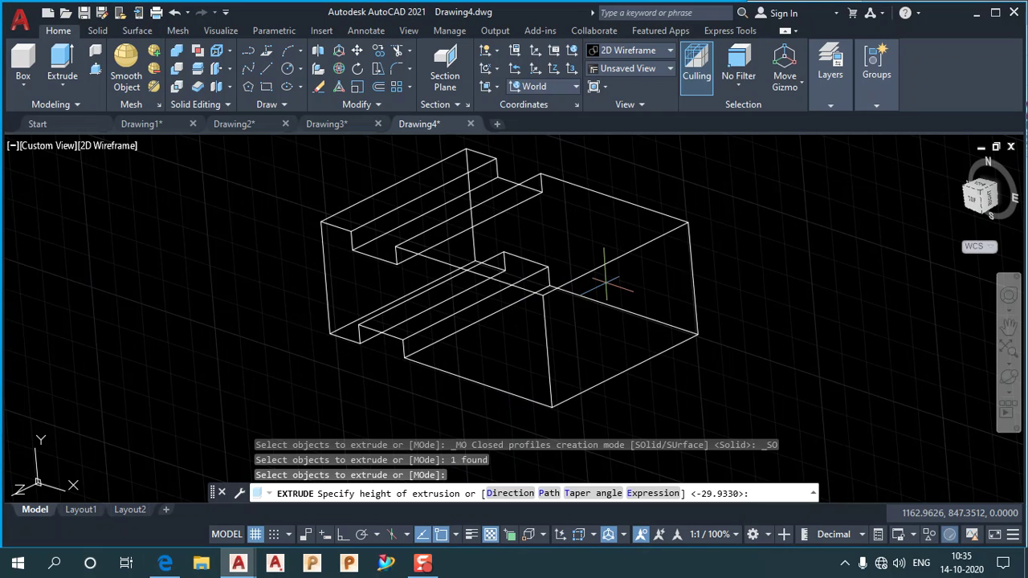
type("60")
key("Return")
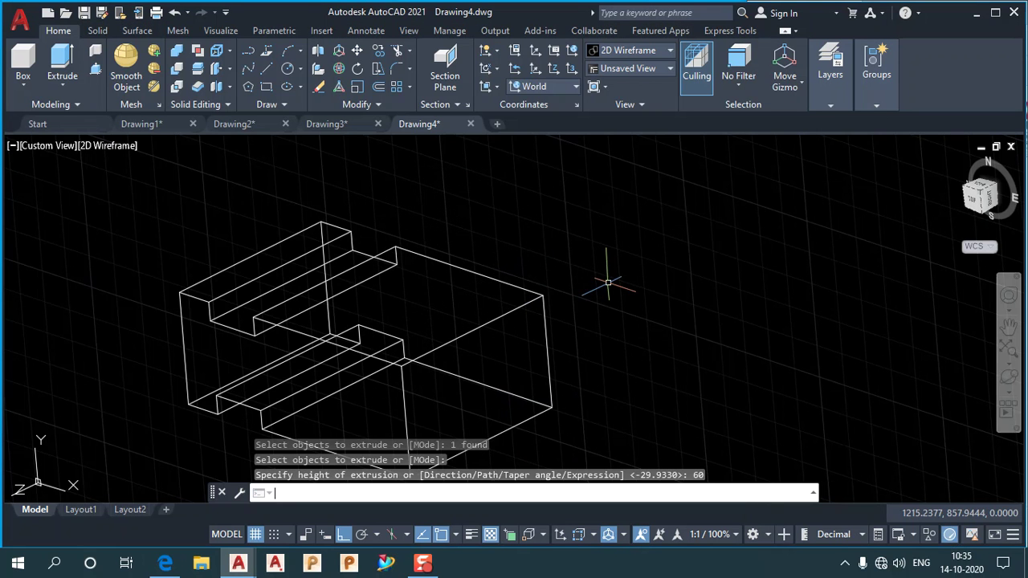
middle_click_drag(603, 345, 592, 289)
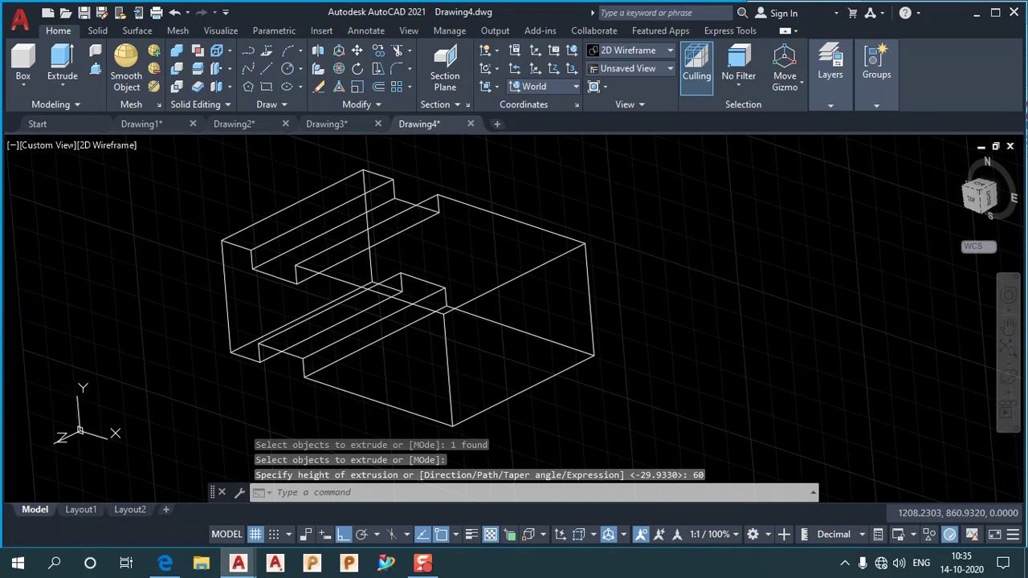
Step: Set the visual style to Shaded with edges
left_click(101, 147)
left_click(136, 249)
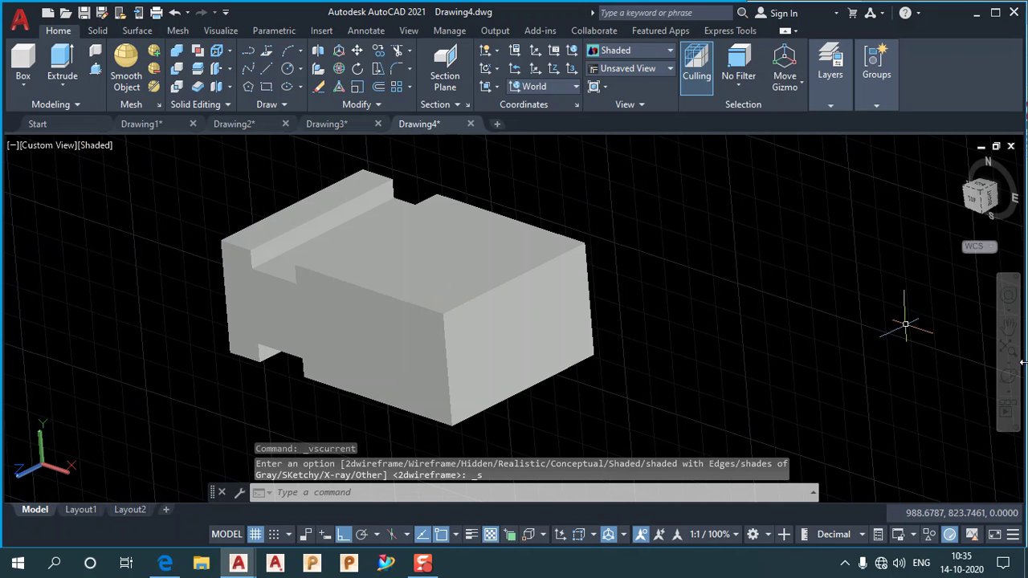
left_click(1010, 379)
left_click_drag(572, 342, 478, 348)
key("Escape")
left_click(92, 146)
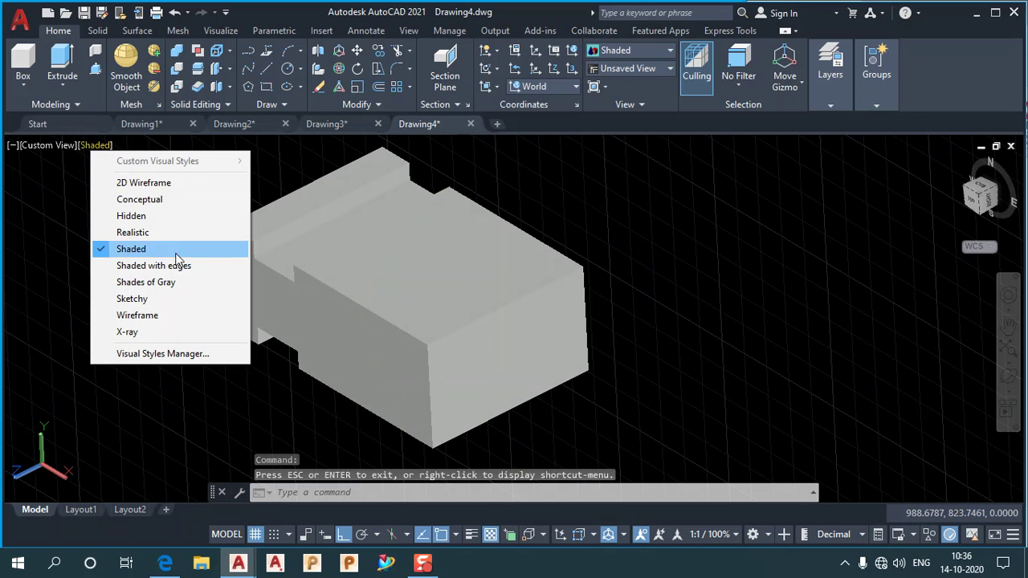
left_click(132, 265)
middle_click_drag(246, 312, 327, 303)
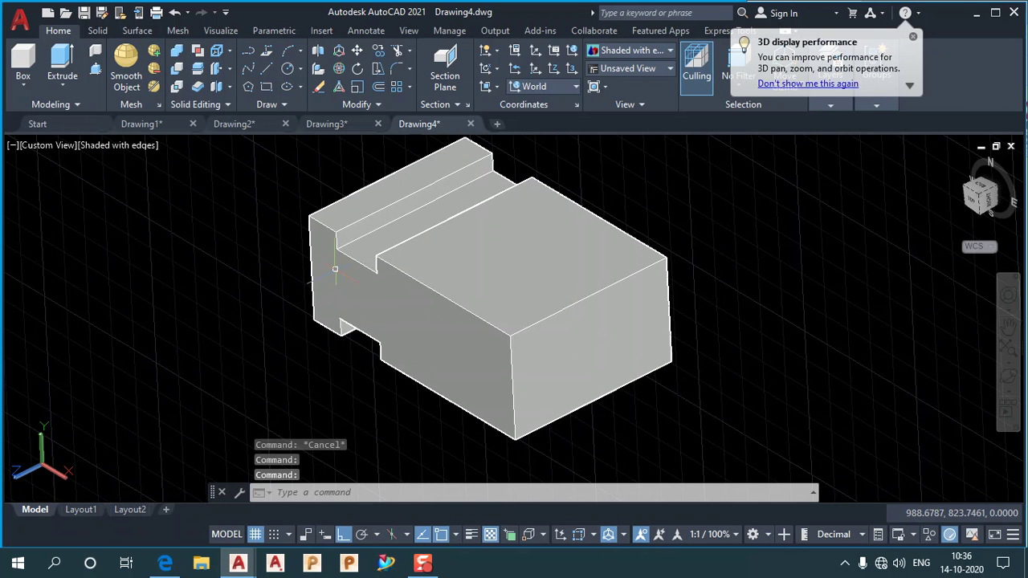
Step: Draw a line across the block's front end face from its top edge to its bottom edge
left_click(248, 50)
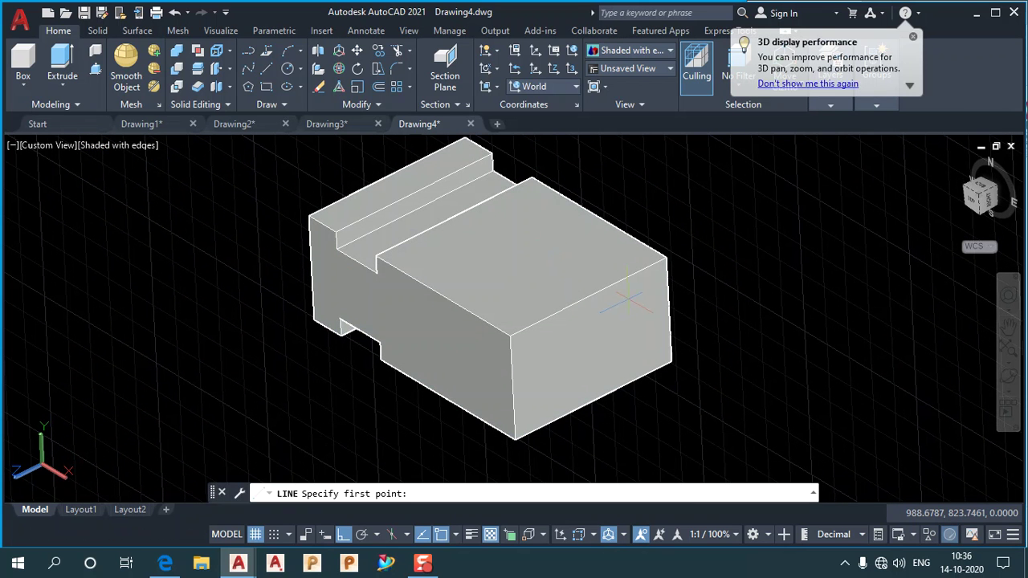
left_click(588, 297)
left_click(593, 399)
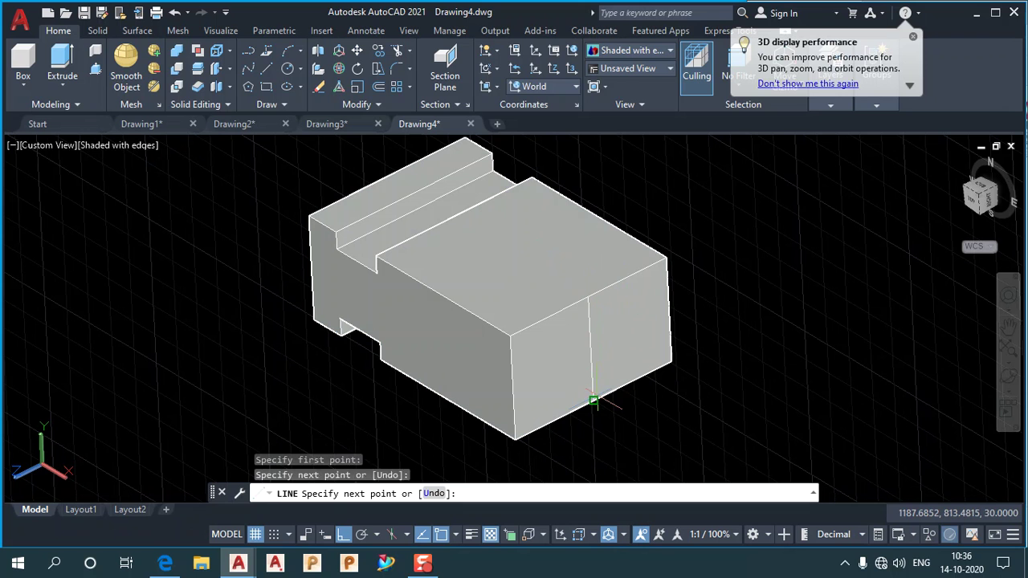
key("Escape")
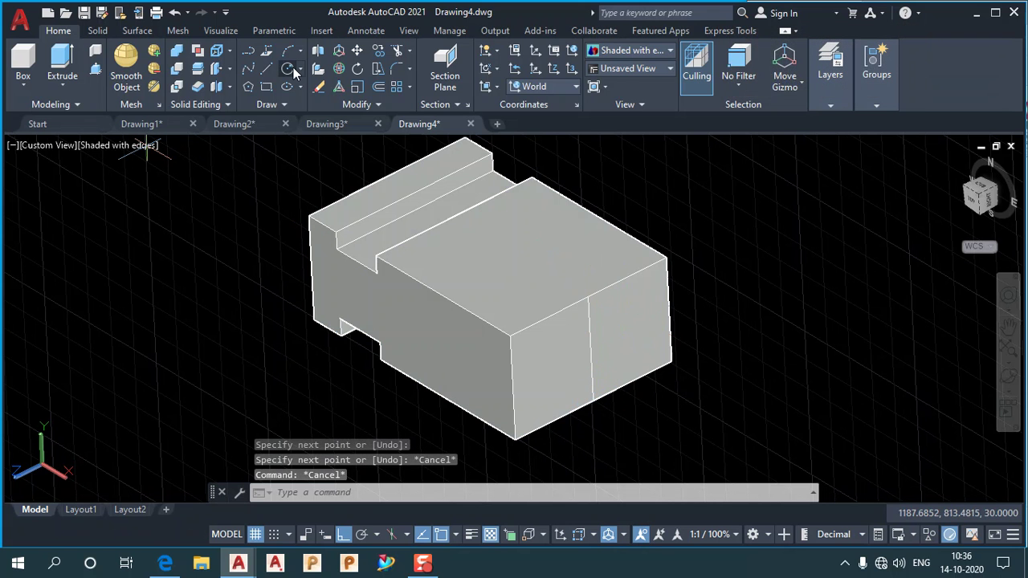
left_click(287, 68)
left_click(588, 344)
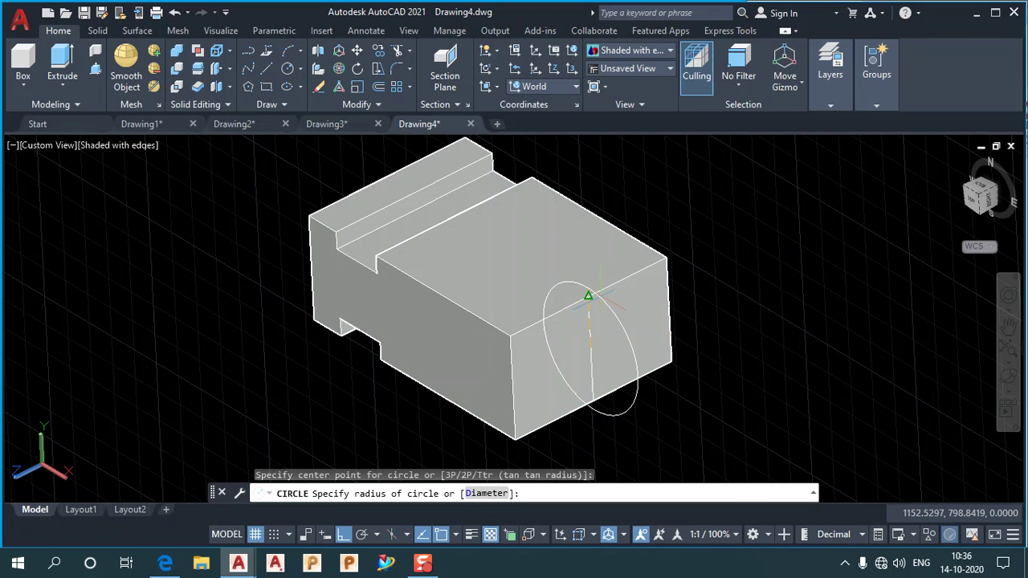
key("Escape")
Step: Align the UCS to the block's front end face
left_click(493, 86)
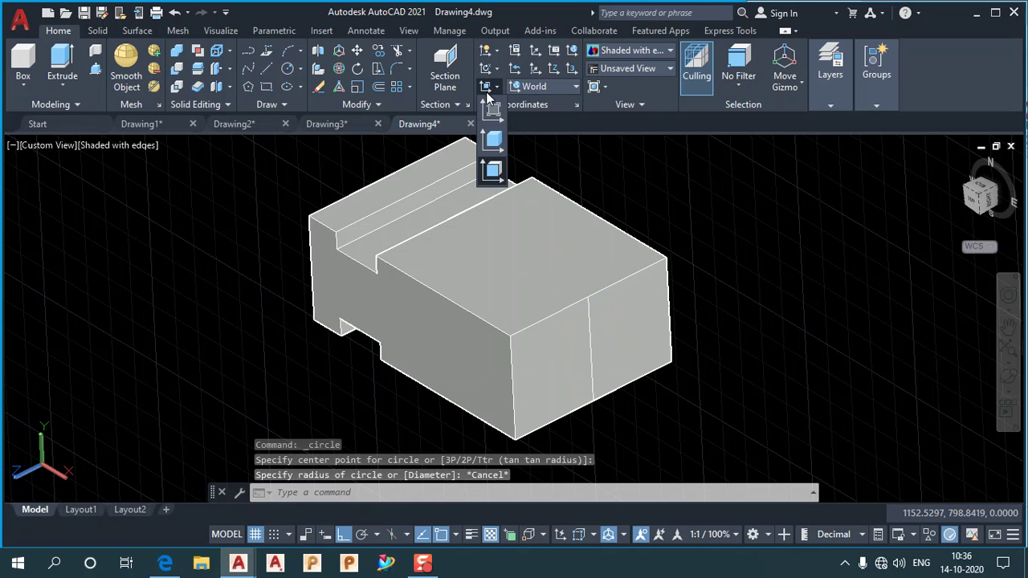
left_click(497, 171)
left_click(626, 315)
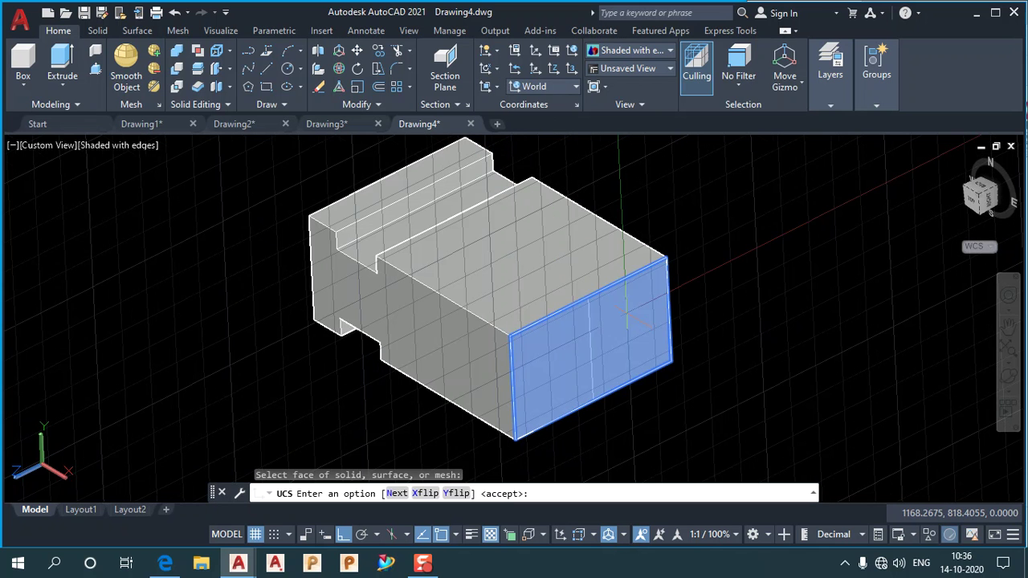
right_click(717, 252)
left_click(727, 261)
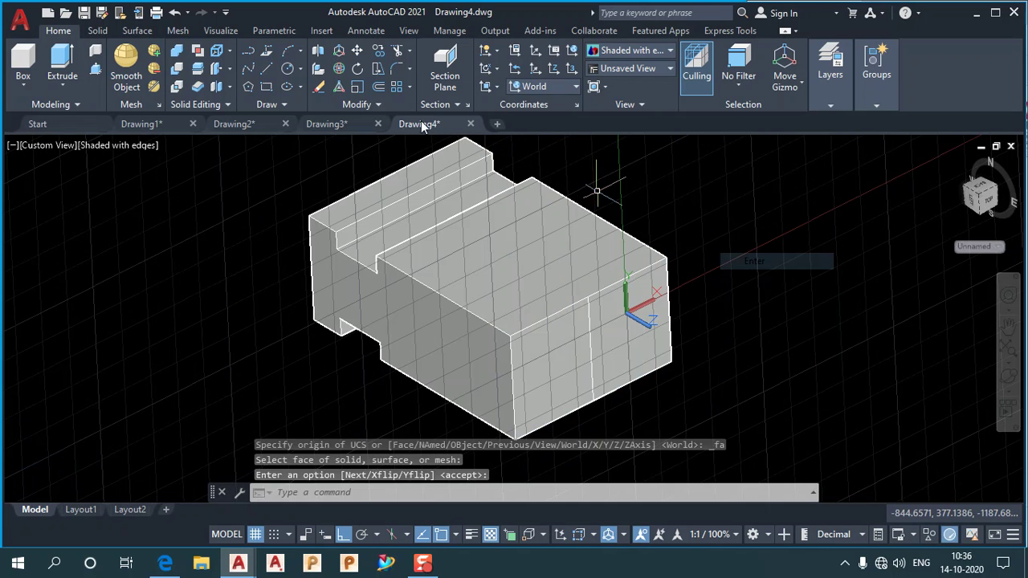
Step: Draw a circle centred on the end face and bring up the 3d.pdf reference
left_click(286, 70)
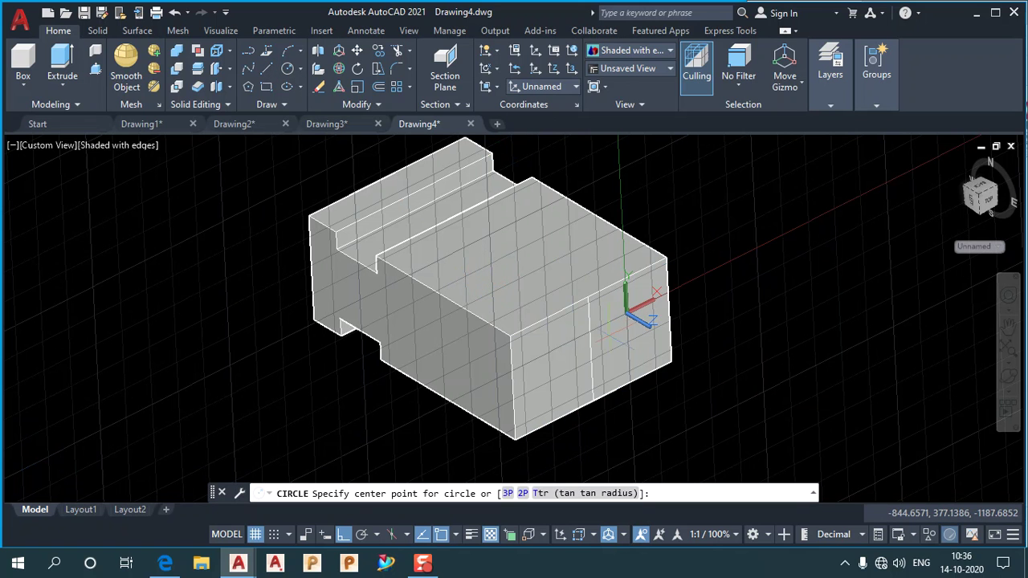
left_click(590, 347)
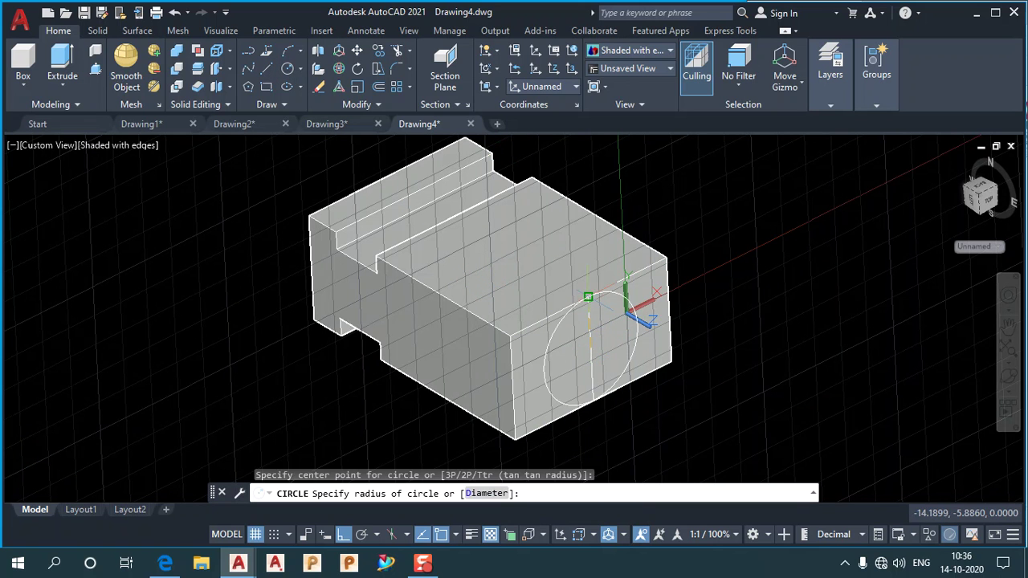
key("Escape")
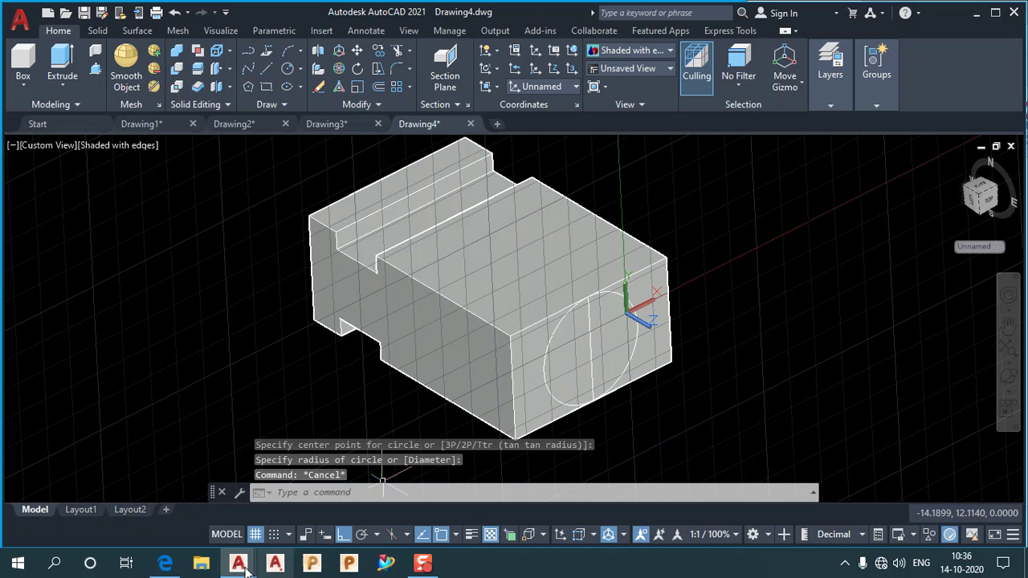
left_click(165, 563)
mouse_move(892, 362)
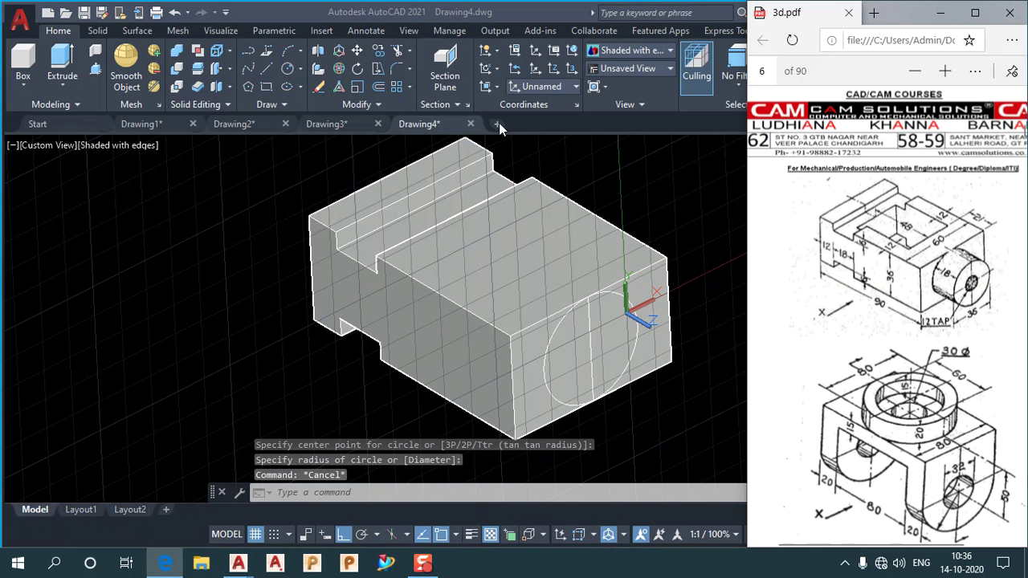
Step: Extrude the end-face circle 18 units into a cylindrical boss
left_click(56, 69)
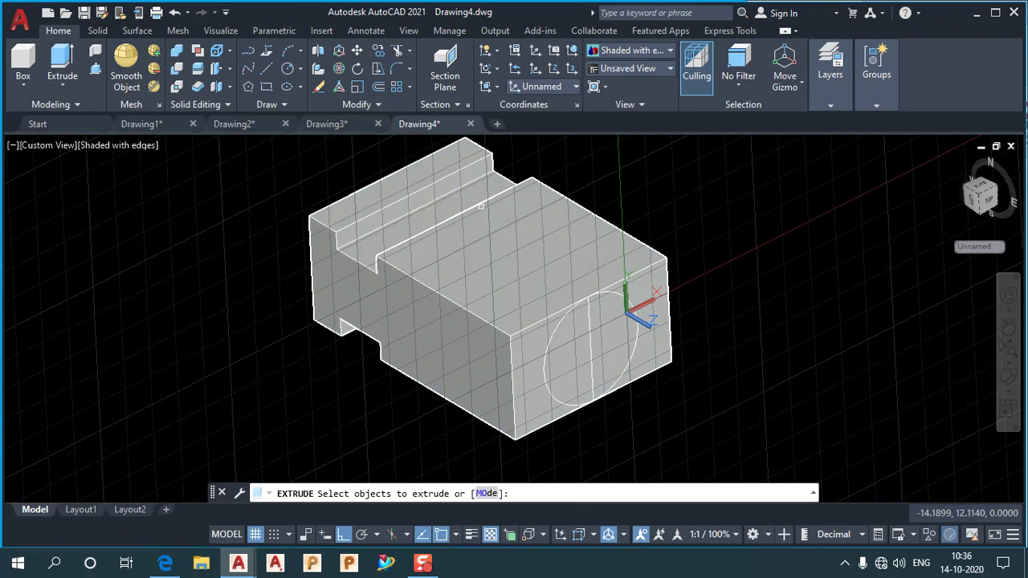
left_click(617, 292)
left_click(617, 292)
right_click(617, 291)
left_click(651, 304)
type("18")
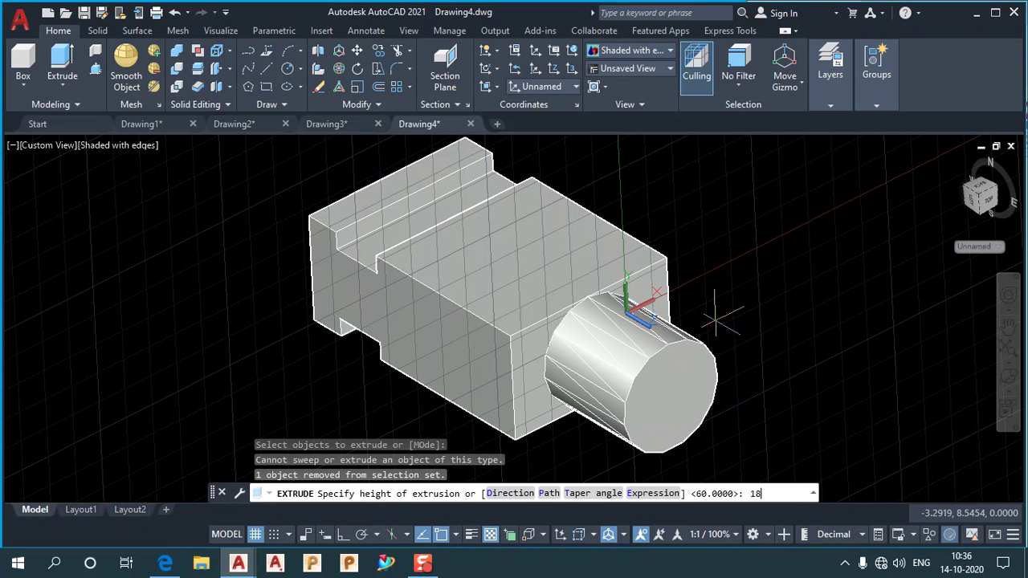
key("Return")
key("Escape")
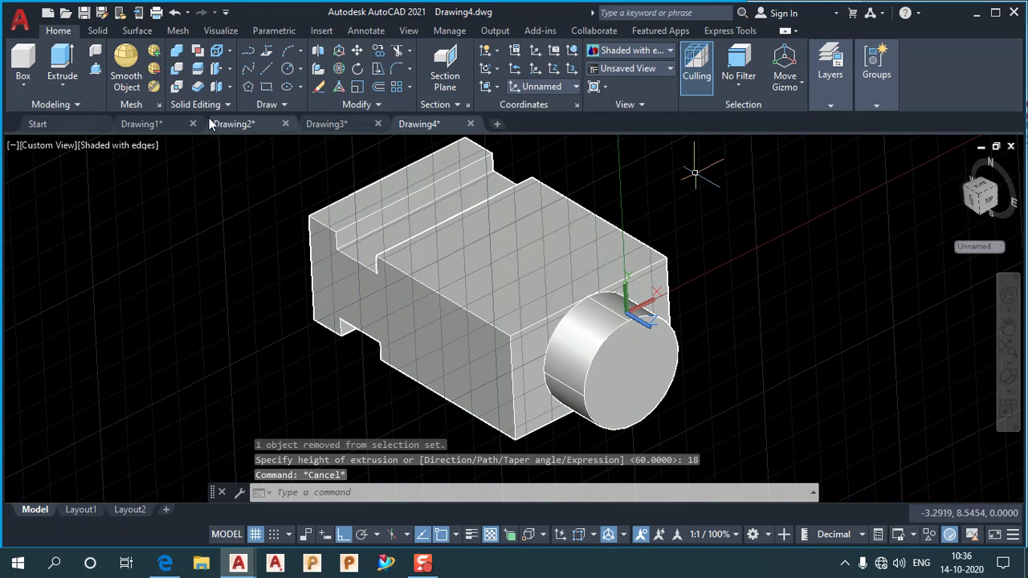
left_click(494, 86)
left_click(492, 171)
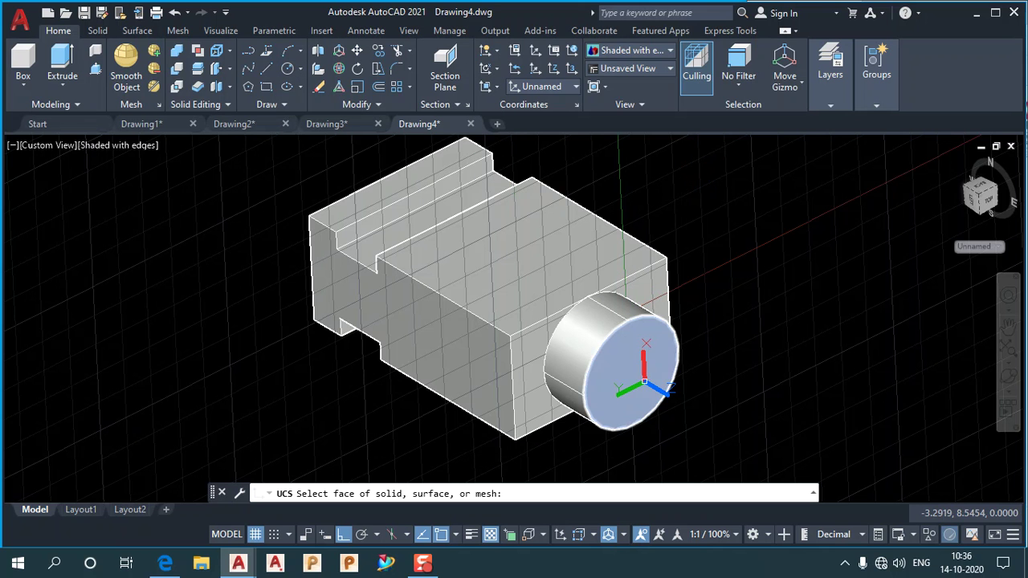
Step: Align the UCS to the boss end face and draw a radius 10.25 circle at its centre
left_click(644, 381)
right_click(719, 293)
left_click(735, 291)
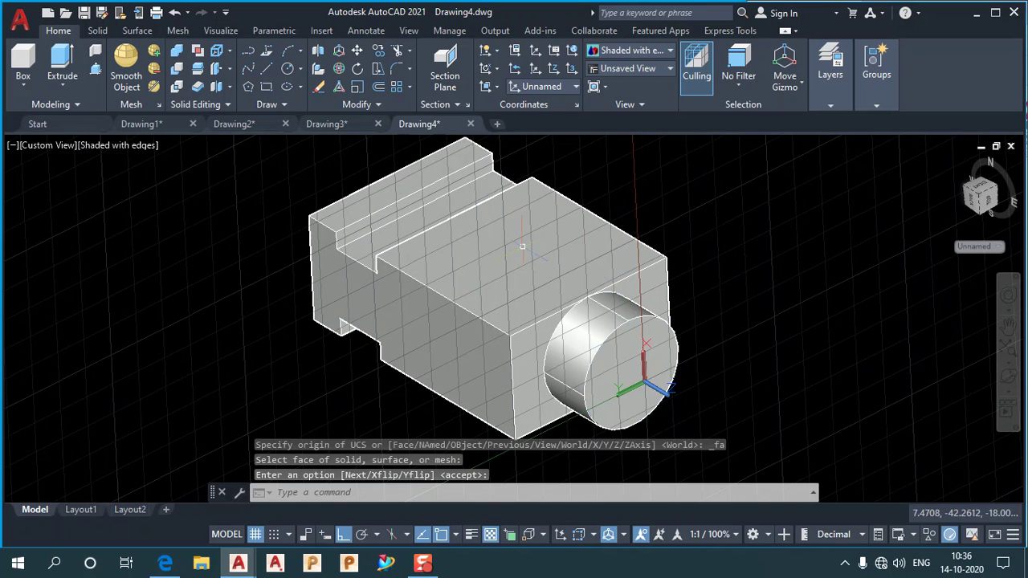
left_click(287, 68)
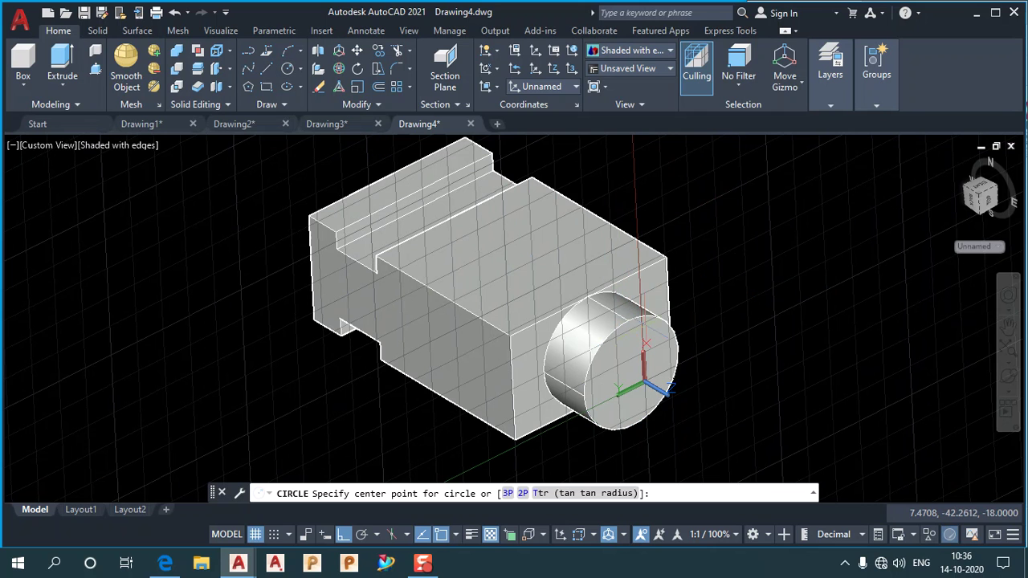
left_click(631, 434)
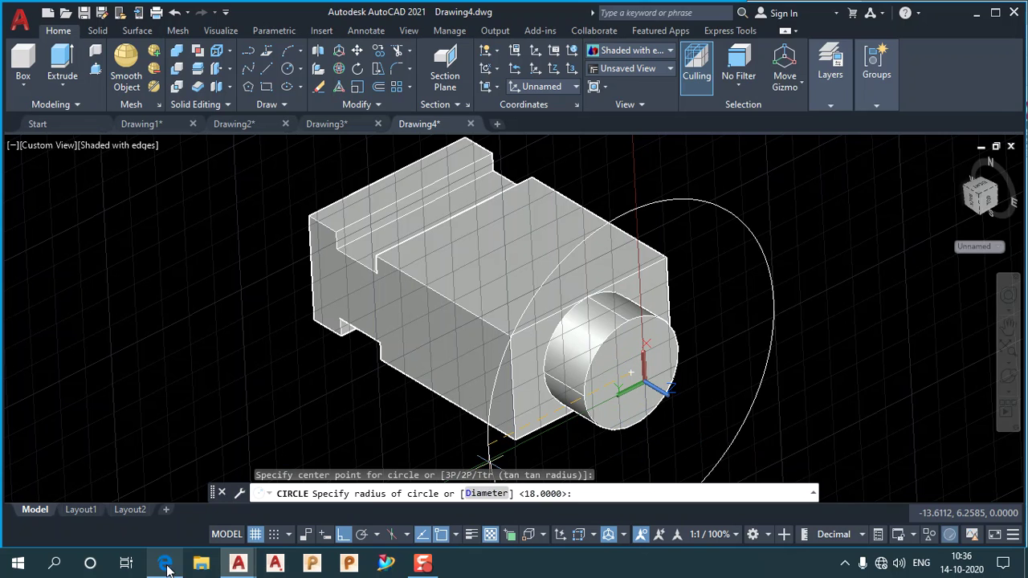
left_click(165, 564)
left_click(165, 565)
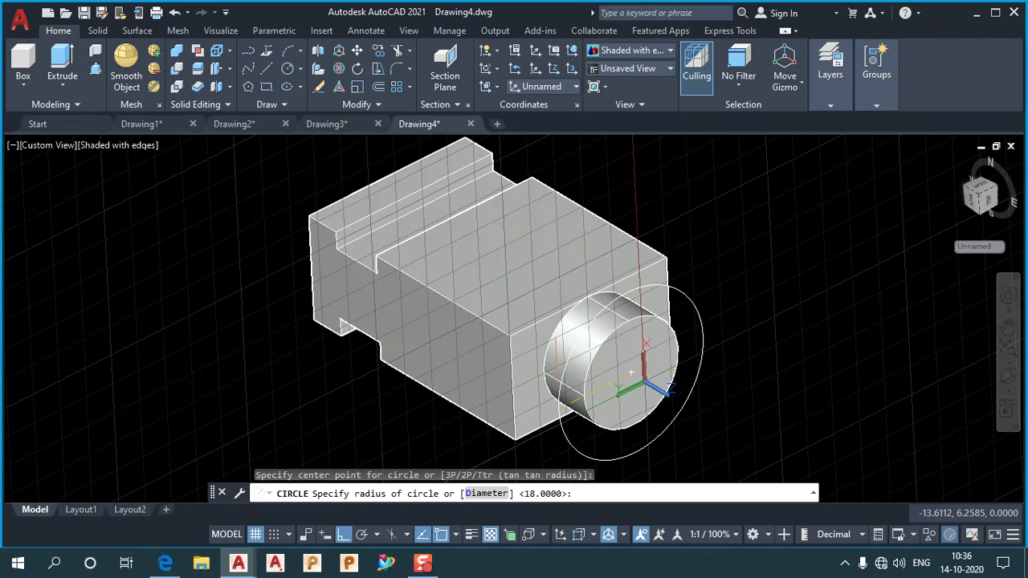
type("10.25")
key("Return")
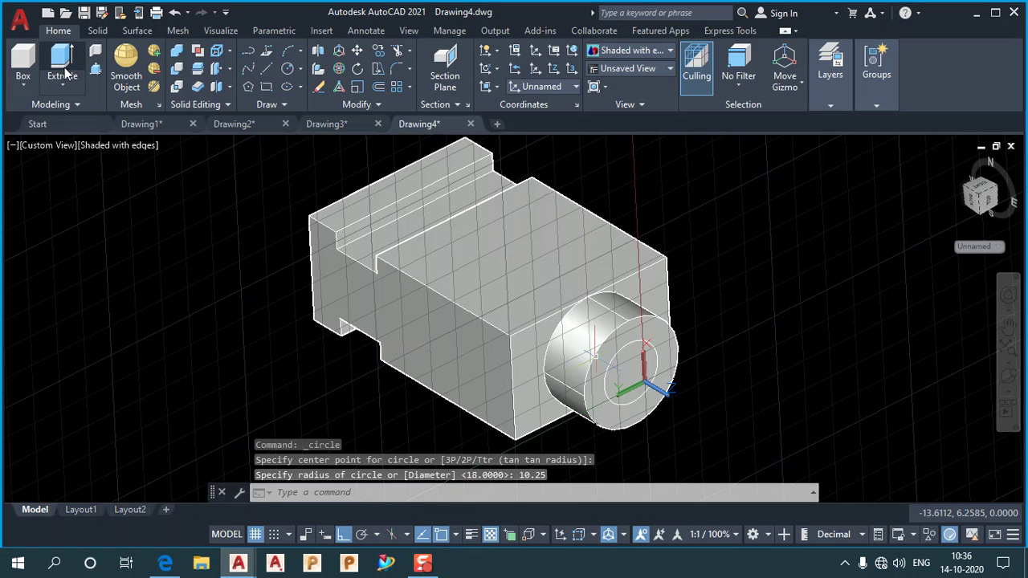
Step: Extrude the 10.25 circle -18 units back into the boss
left_click(63, 64)
left_click(661, 360)
right_click(663, 359)
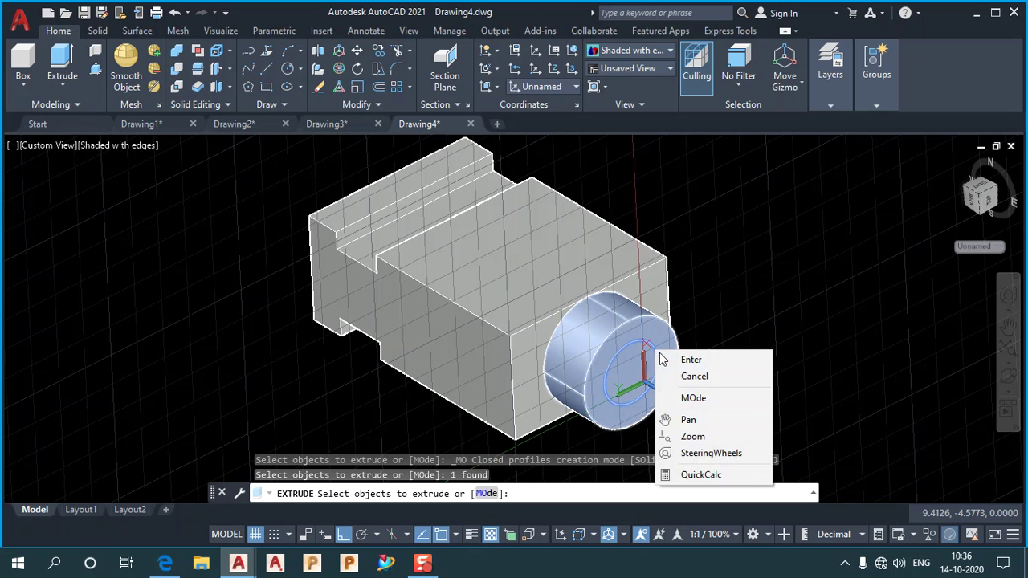
left_click(663, 359)
type("-18")
key("Return")
left_click(178, 70)
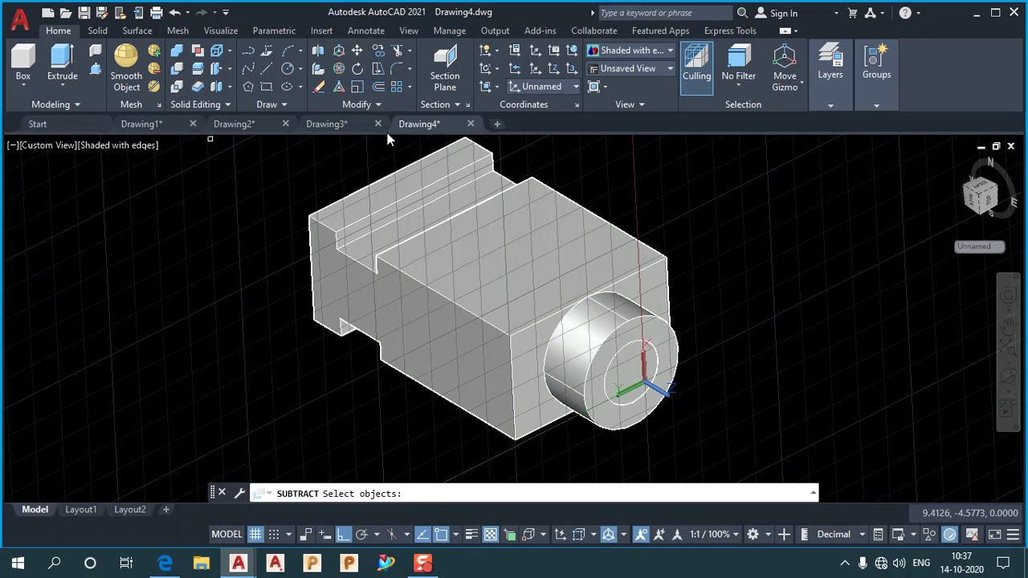
Step: Try subtracting the inner cylinder from the boss; the first attempt fails
left_click(612, 331)
key("Return")
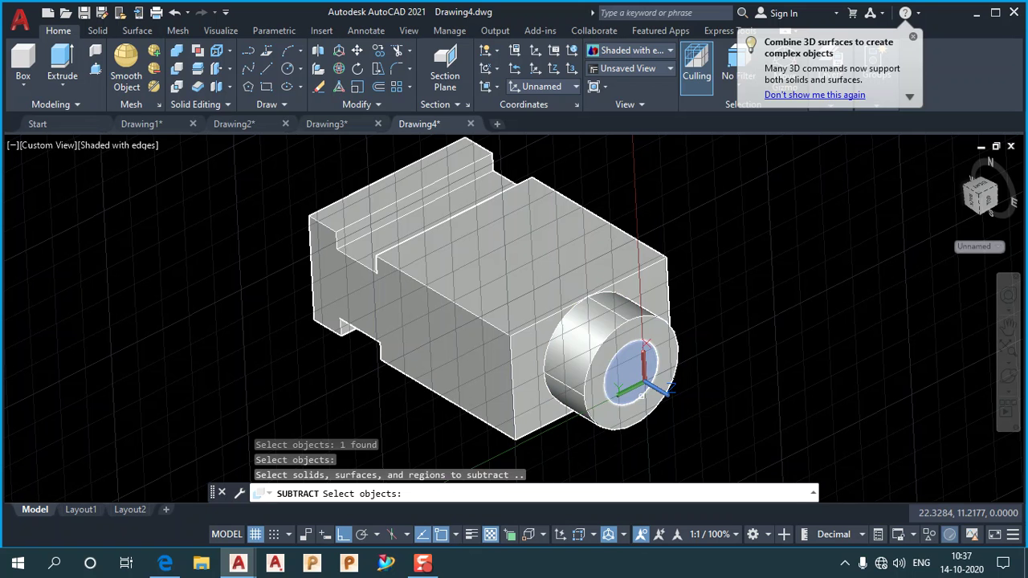
left_click(640, 394)
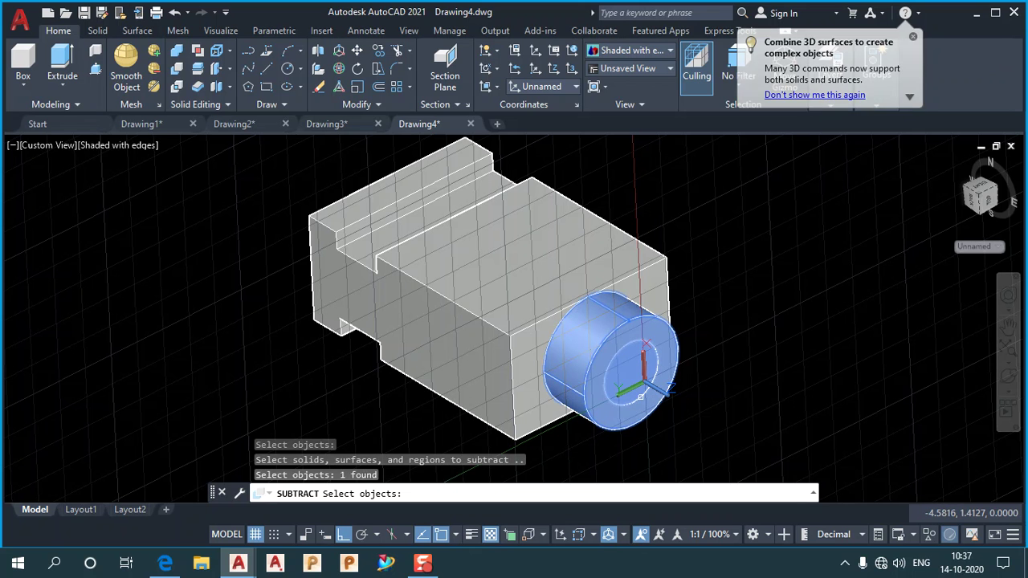
left_click(640, 397)
key("Return")
left_click(482, 230)
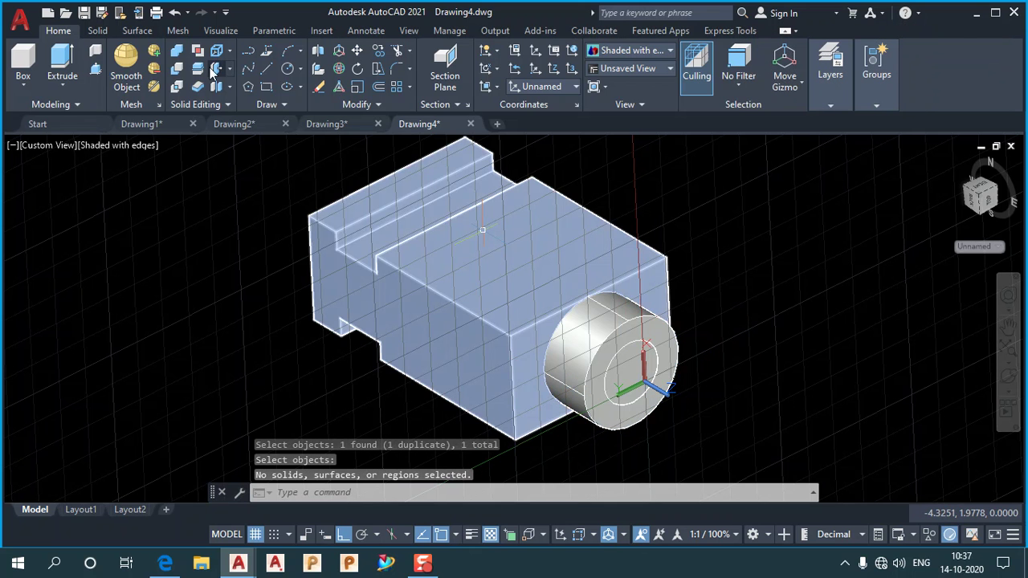
Step: Subtract the inner cylinder from the boss to bore the hole, then check against 3d.pdf
left_click(228, 90)
left_click(618, 325)
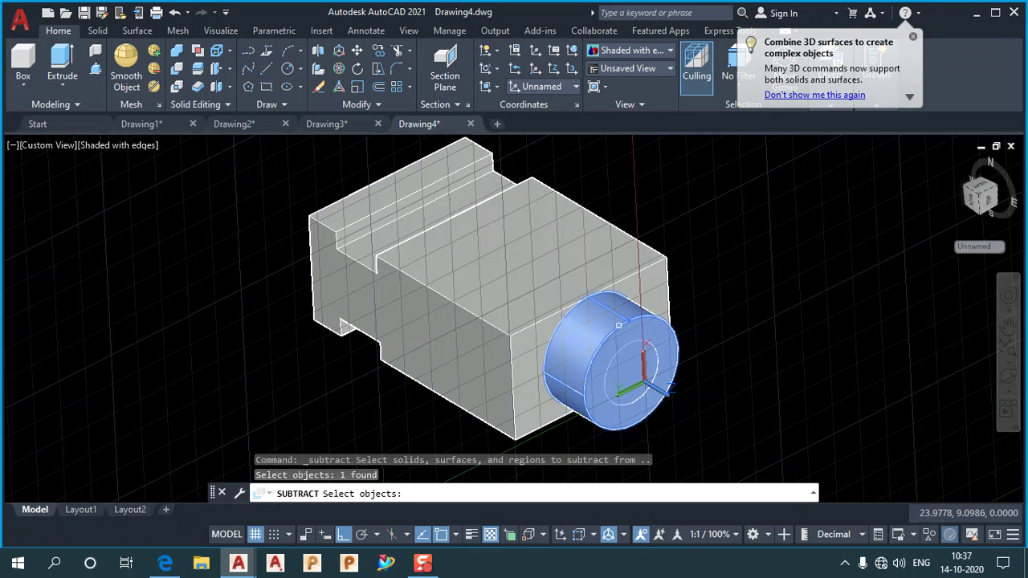
key("Return")
left_click(635, 396)
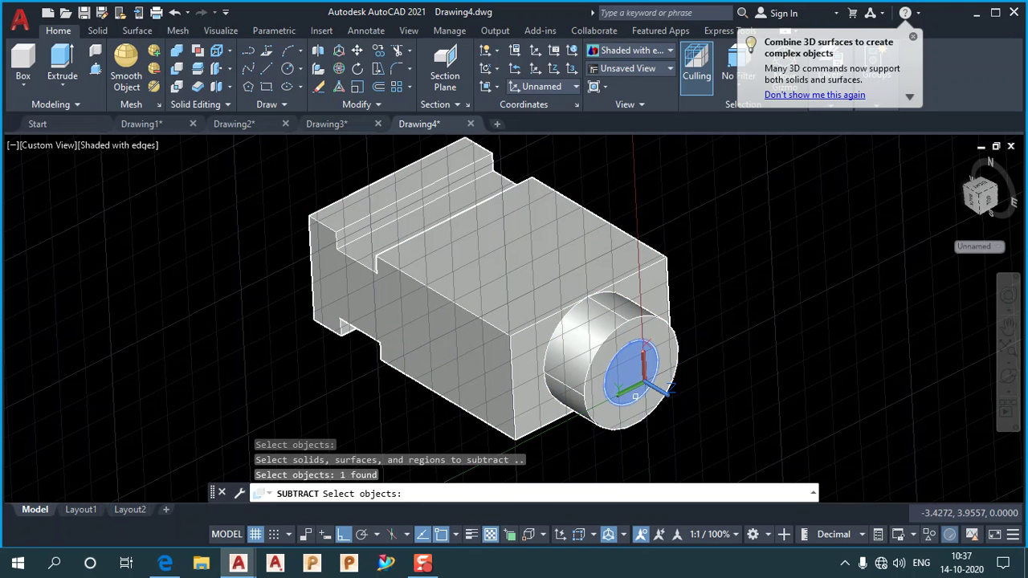
key("Return")
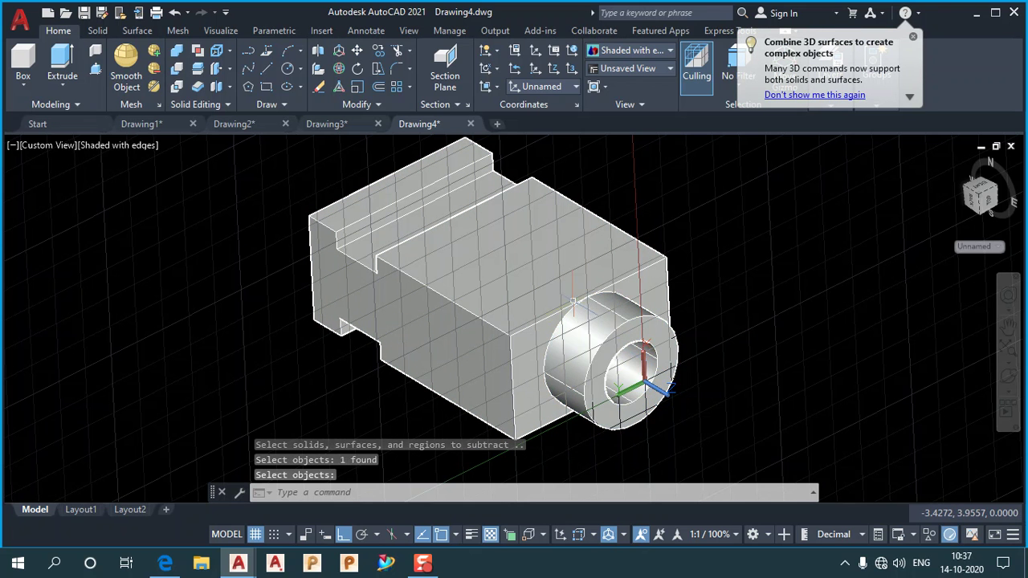
left_click(164, 563)
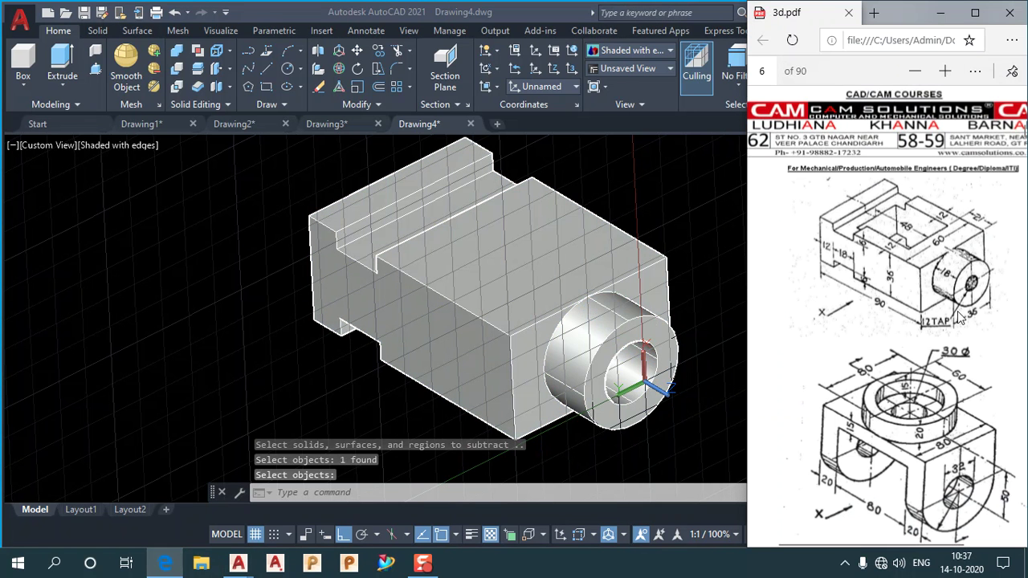
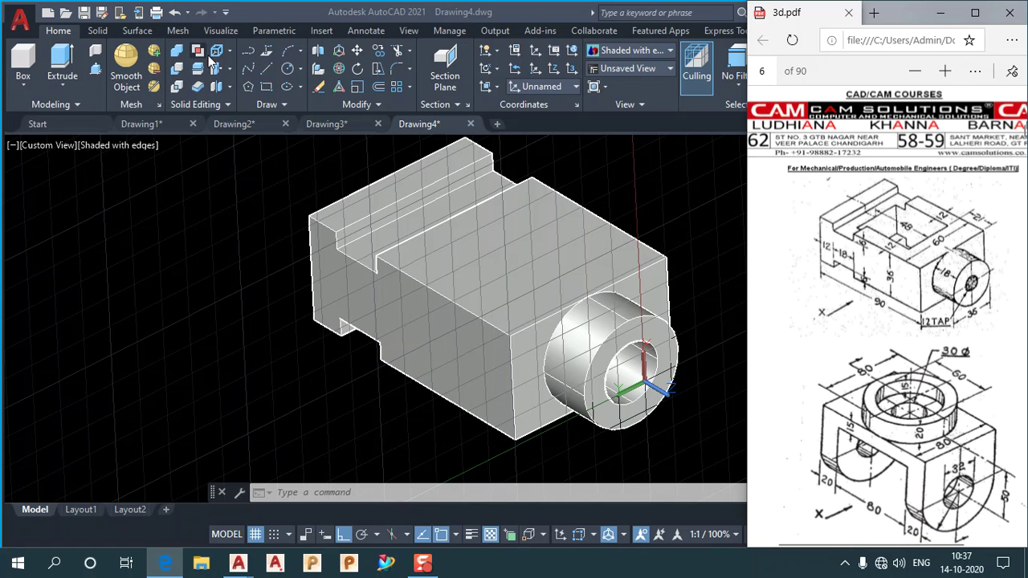
Step: Place the UCS on the block's top face
left_click(488, 85)
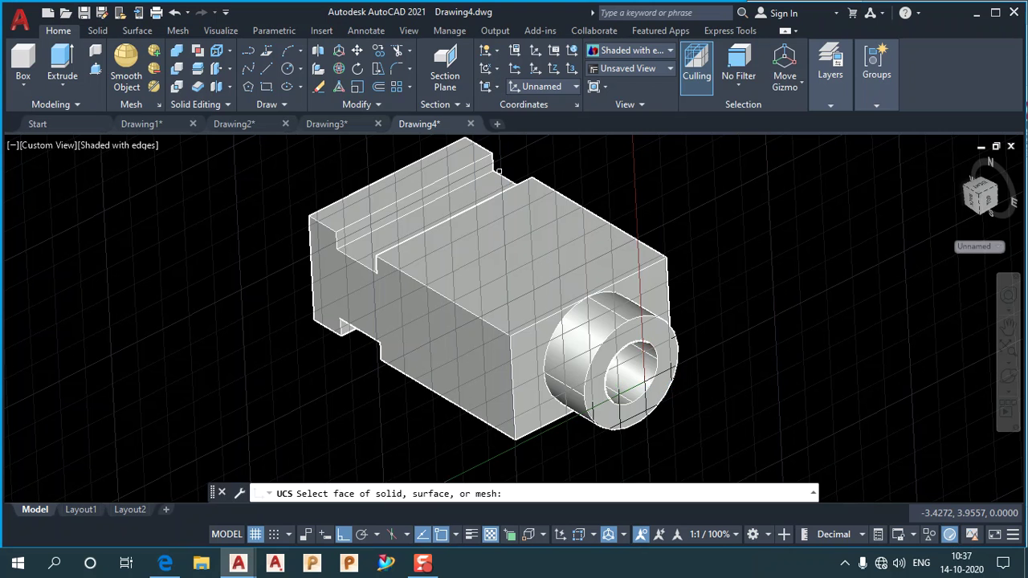
left_click(562, 247)
right_click(608, 193)
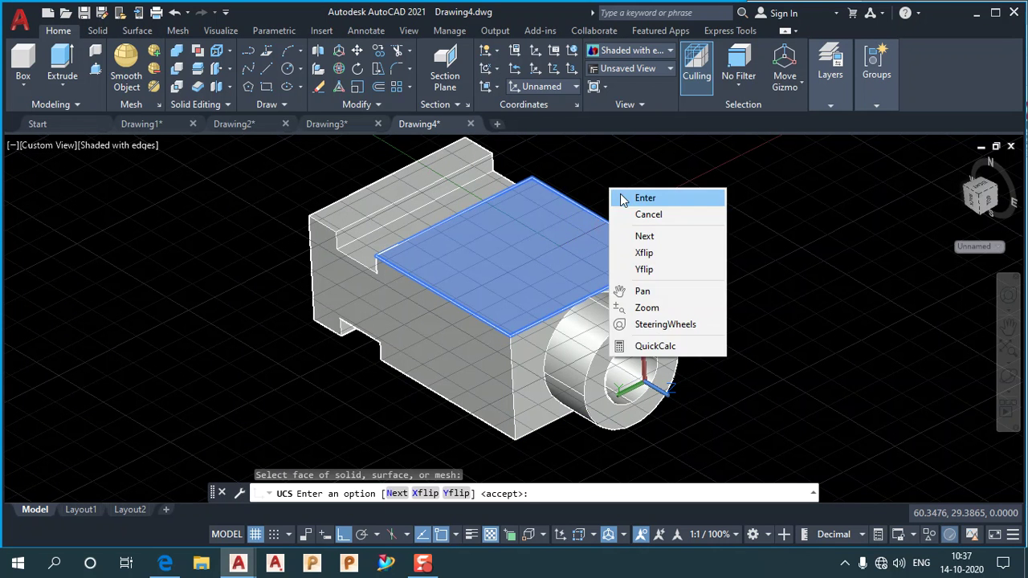
left_click(623, 195)
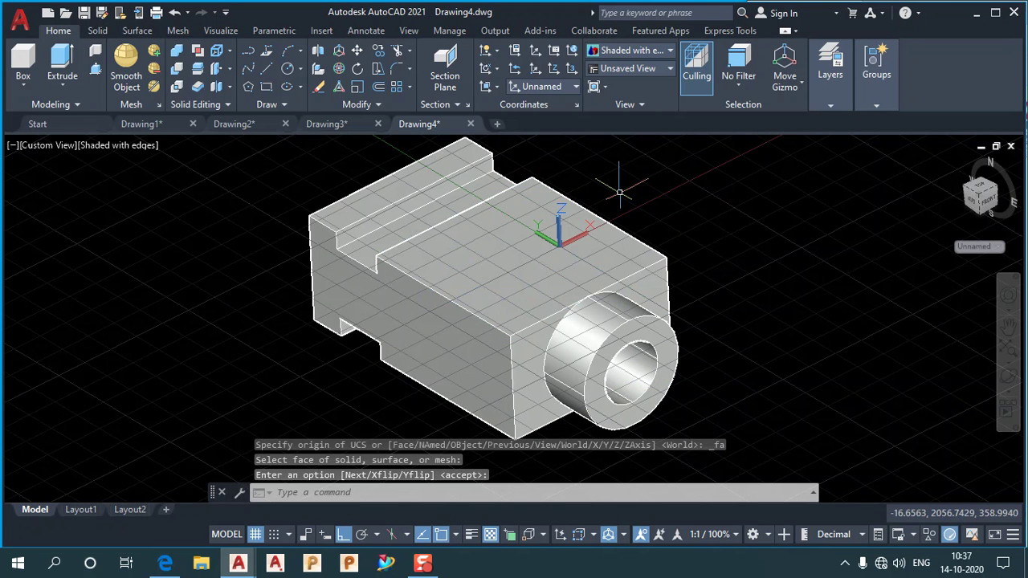
Step: Draw line segments 21, 12 and 48 long on the top face
left_click(248, 68)
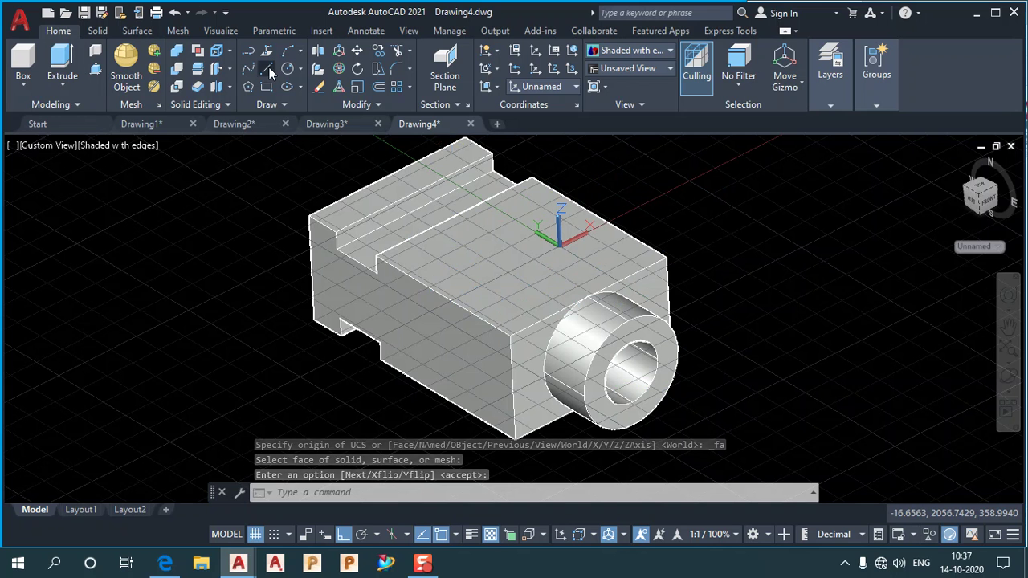
left_click(665, 258)
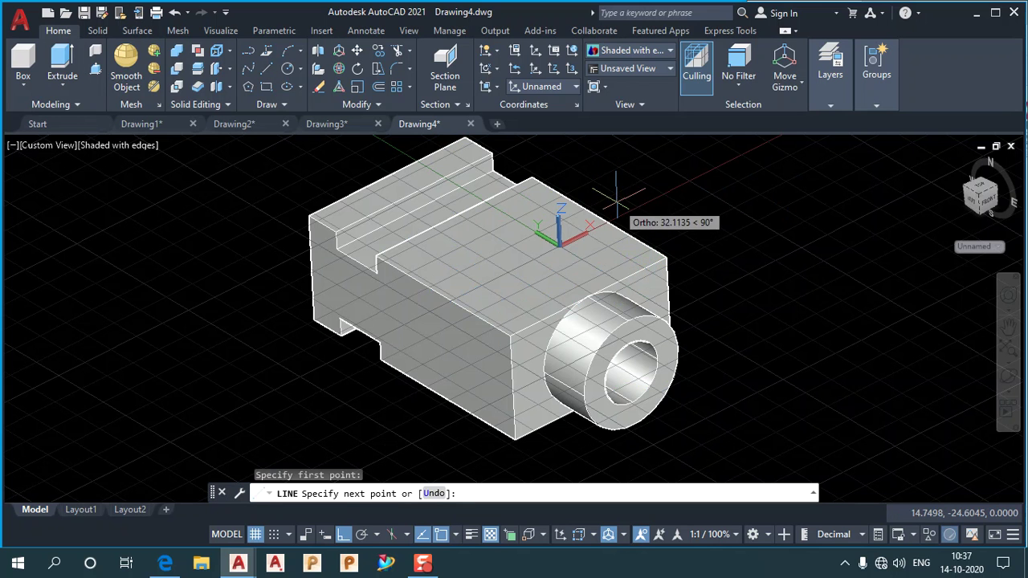
type("2")
key("Return")
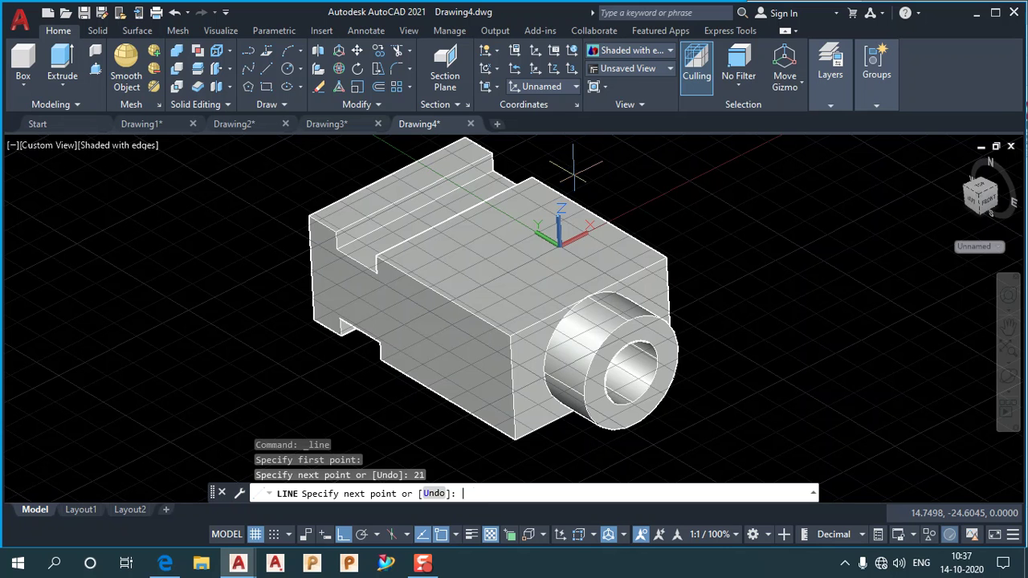
type("12")
key("Return")
type("48")
key("Return")
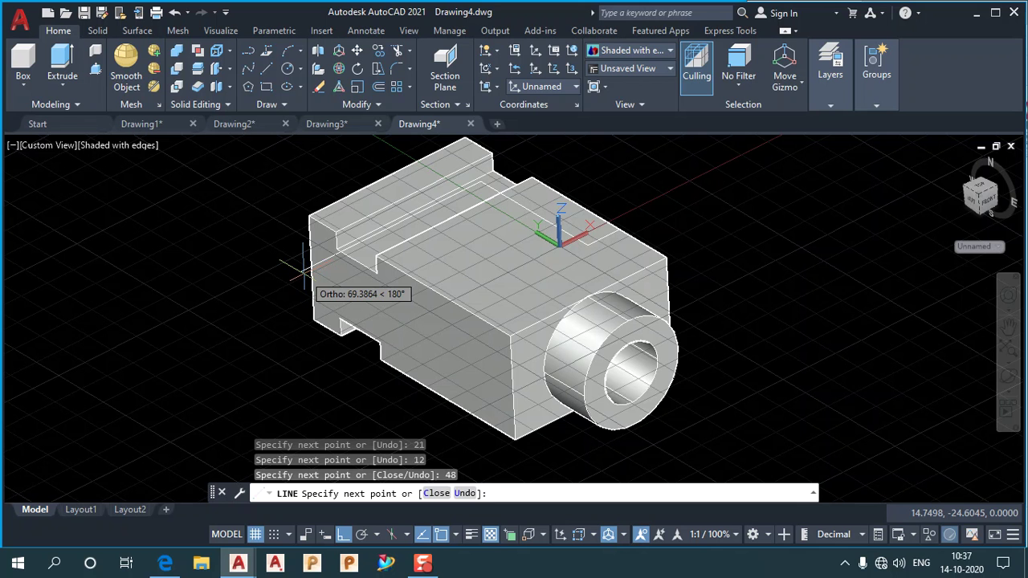
key("Escape")
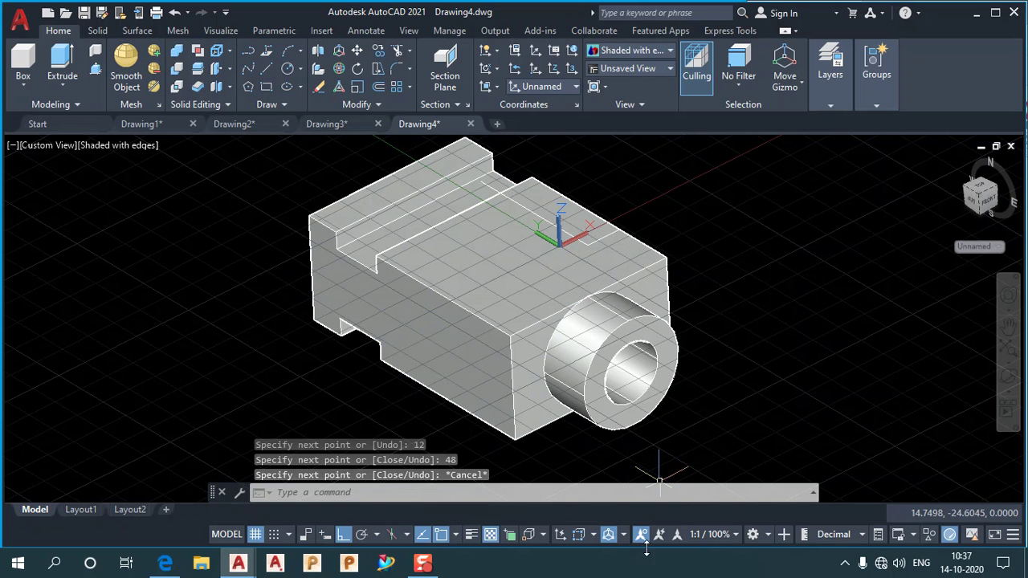
Step: Add lines 36 and 48 long to close the rectangular outline
left_click(164, 562)
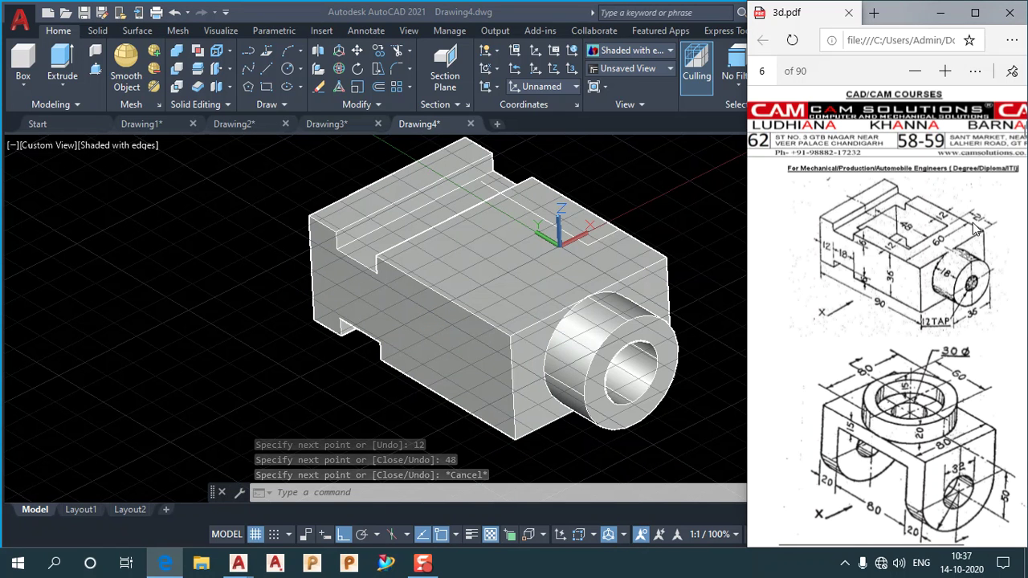
left_click(255, 86)
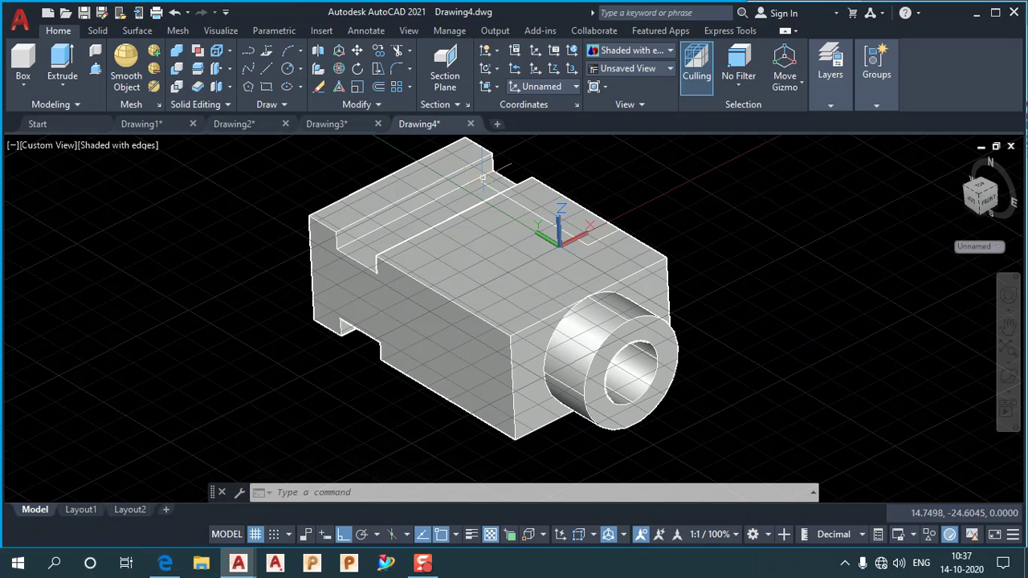
left_click(253, 72)
left_click(480, 181)
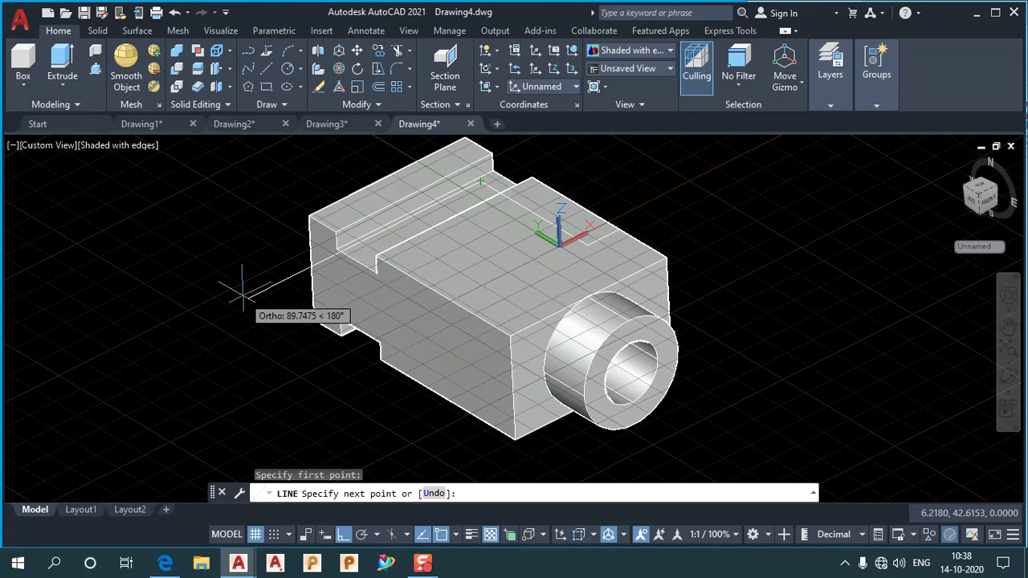
type("36")
key("Return")
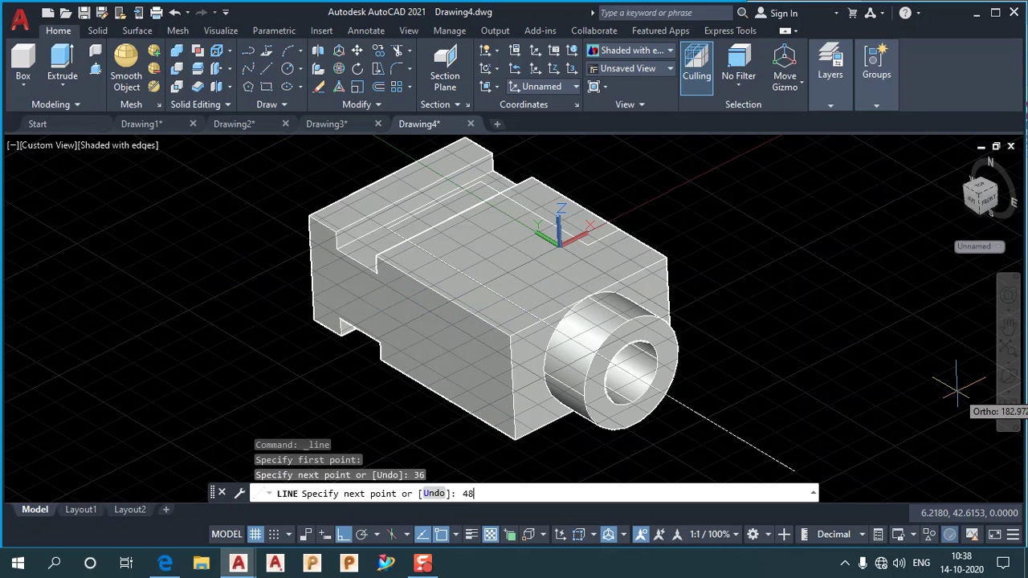
type("8")
key("Return")
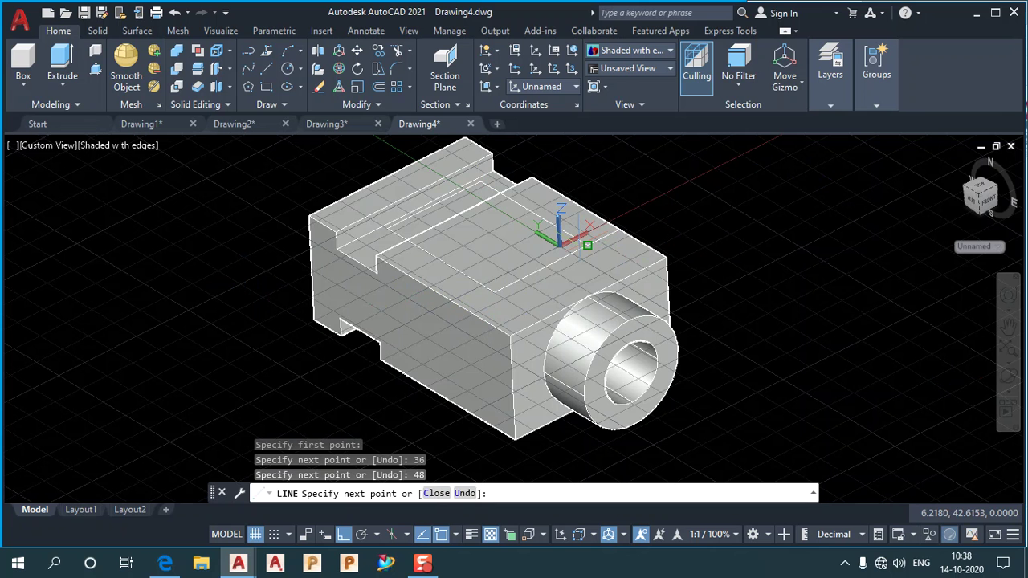
key("Escape")
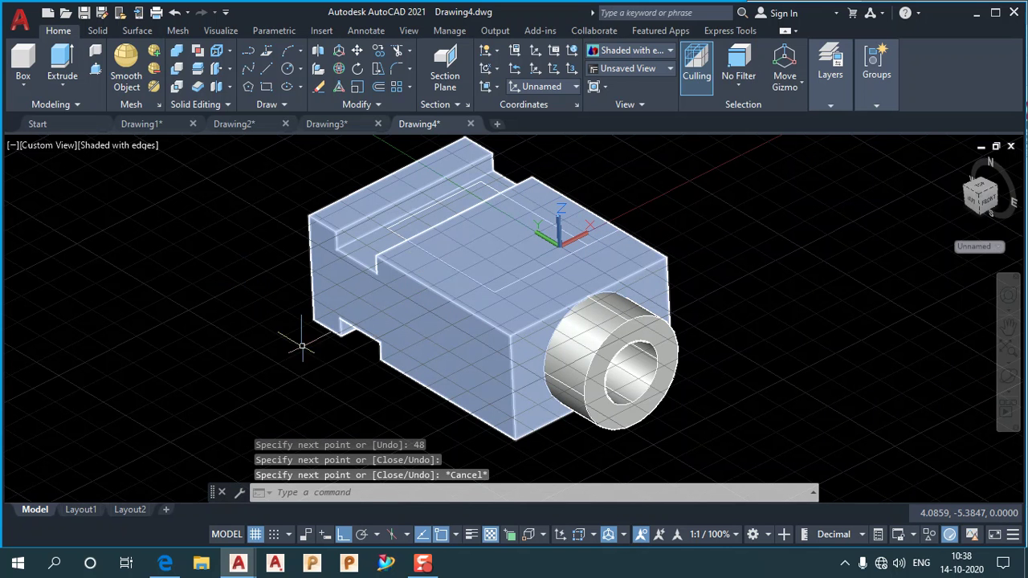
Step: Switch to 2D Wireframe and turn the four top-face lines into a region
left_click(109, 144)
left_click(144, 182)
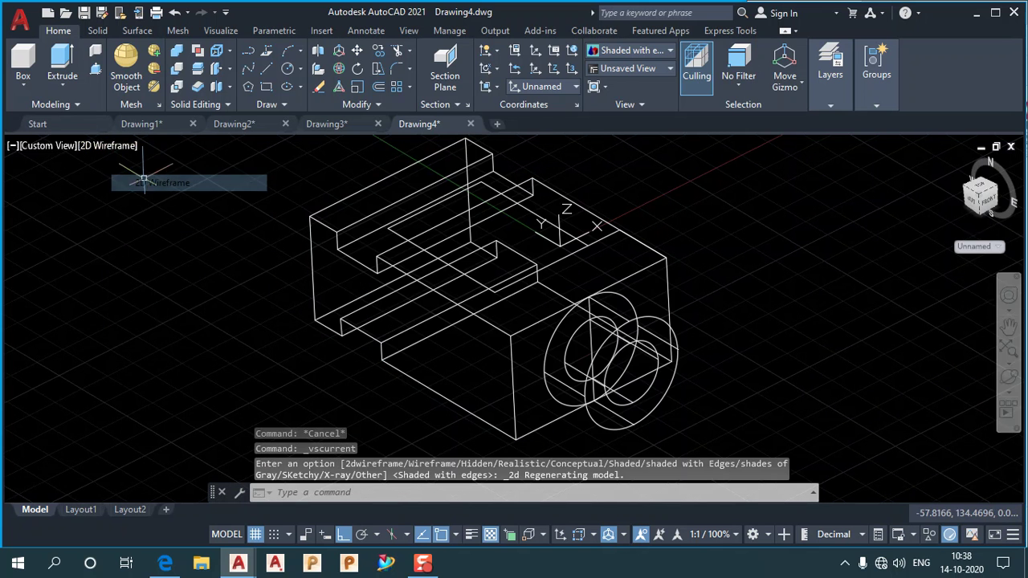
left_click(262, 108)
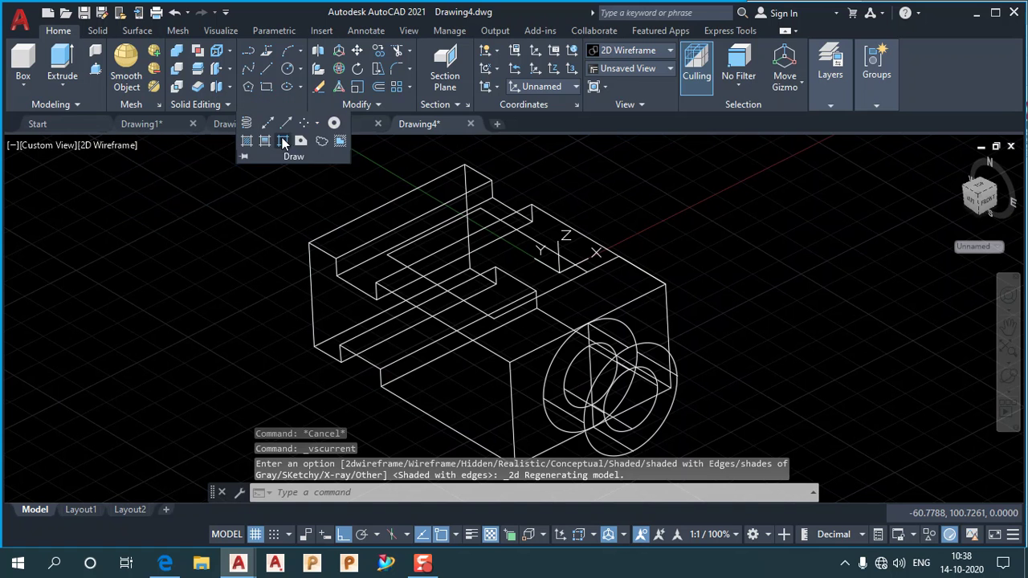
left_click(300, 143)
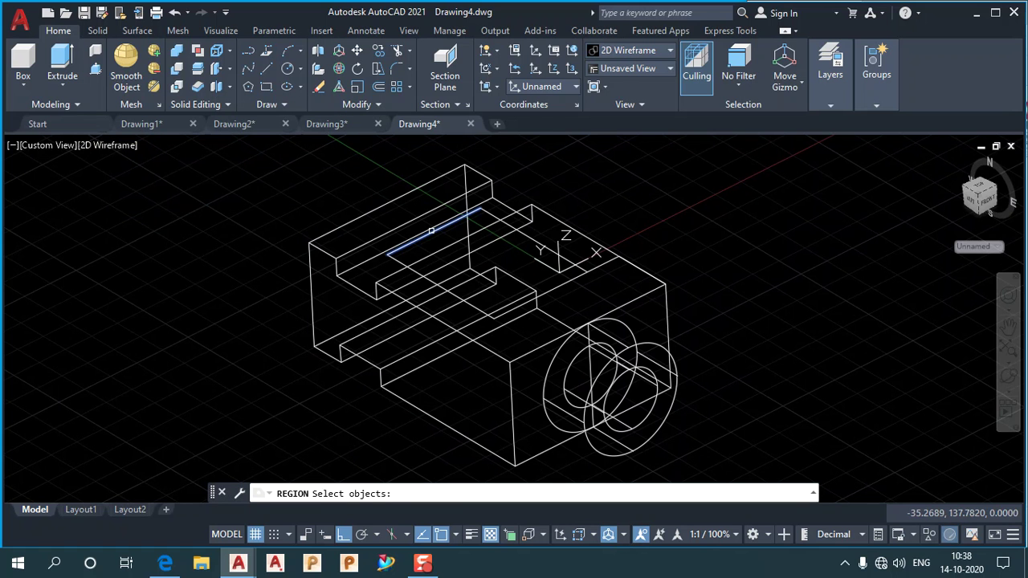
left_click(452, 227)
left_click(494, 214)
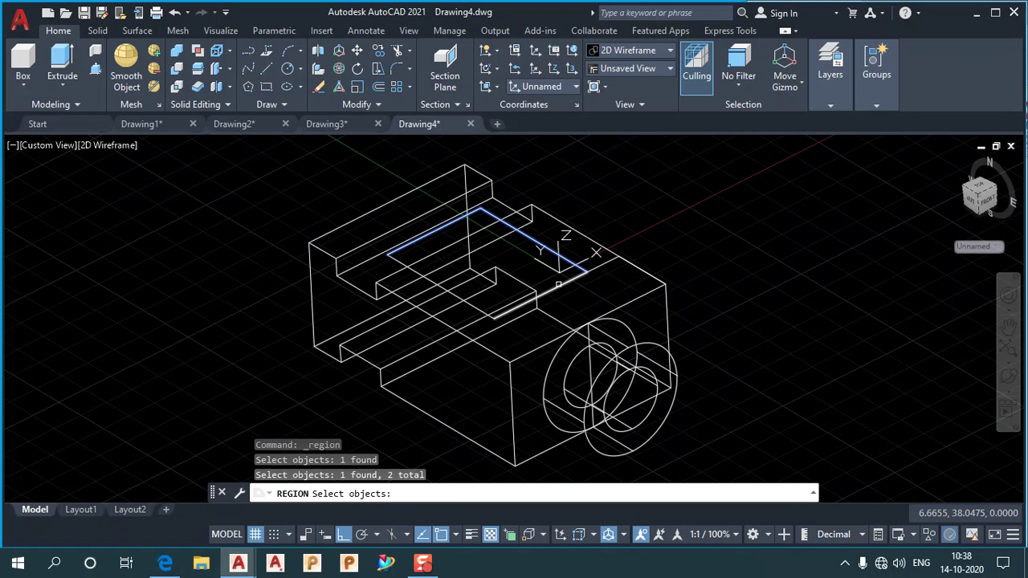
left_click(558, 284)
left_click(459, 296)
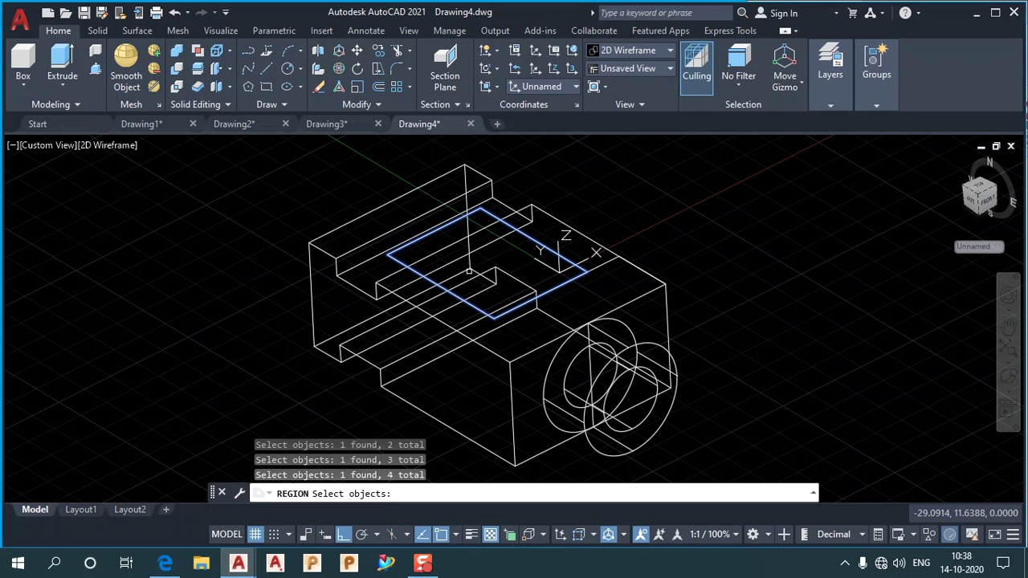
key("Return")
Step: Extrude the rectangular region with height -60, downward into the block
left_click(448, 290)
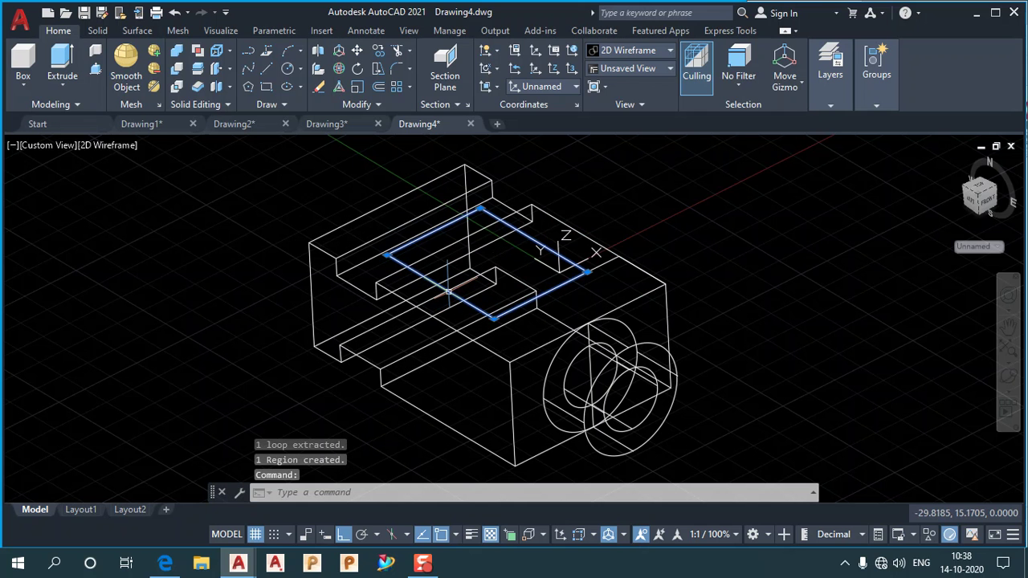
left_click(64, 65)
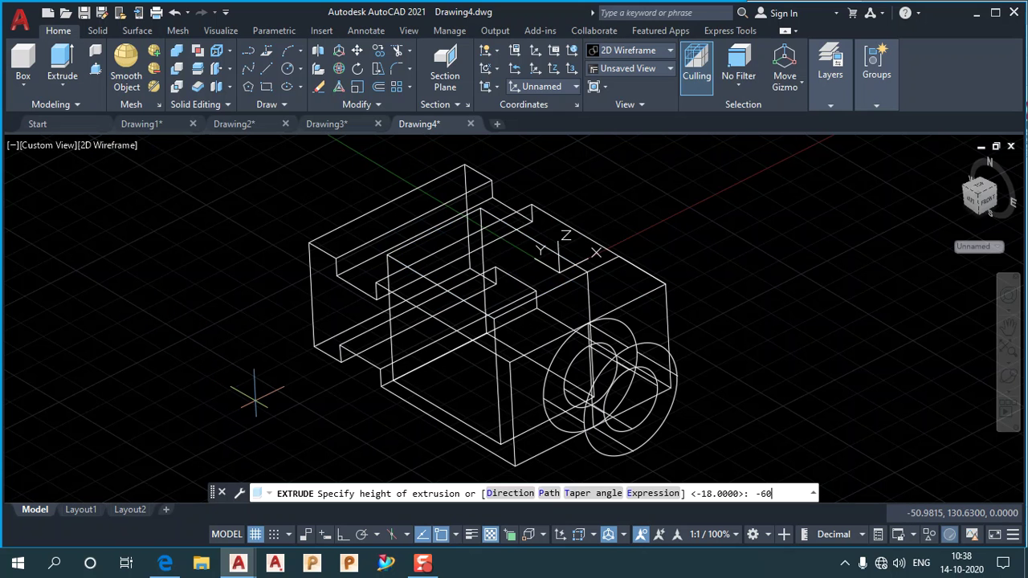
key("Return")
key("Escape")
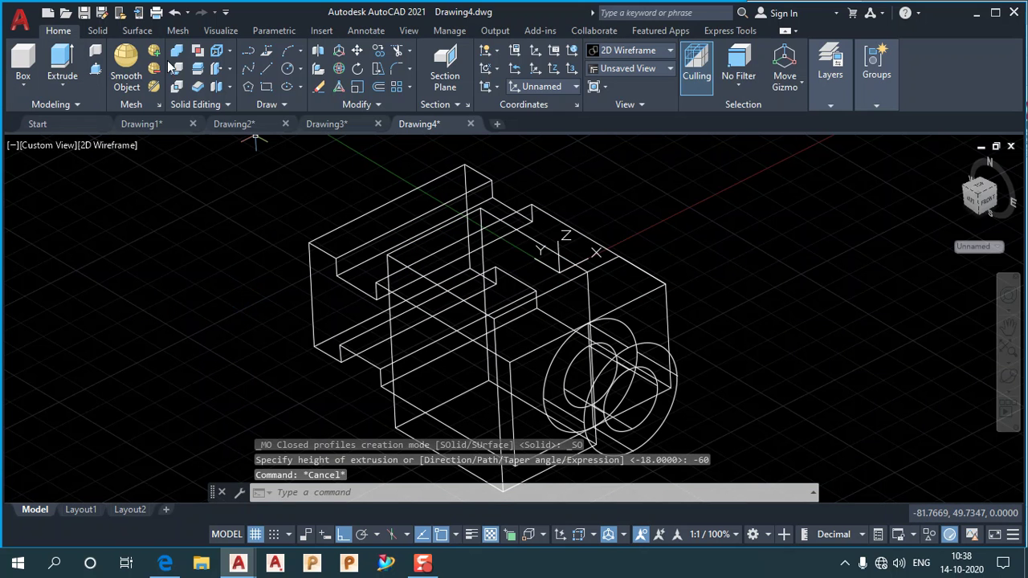
Step: Subtract the extruded inner box from the main block
left_click(178, 68)
left_click(327, 255)
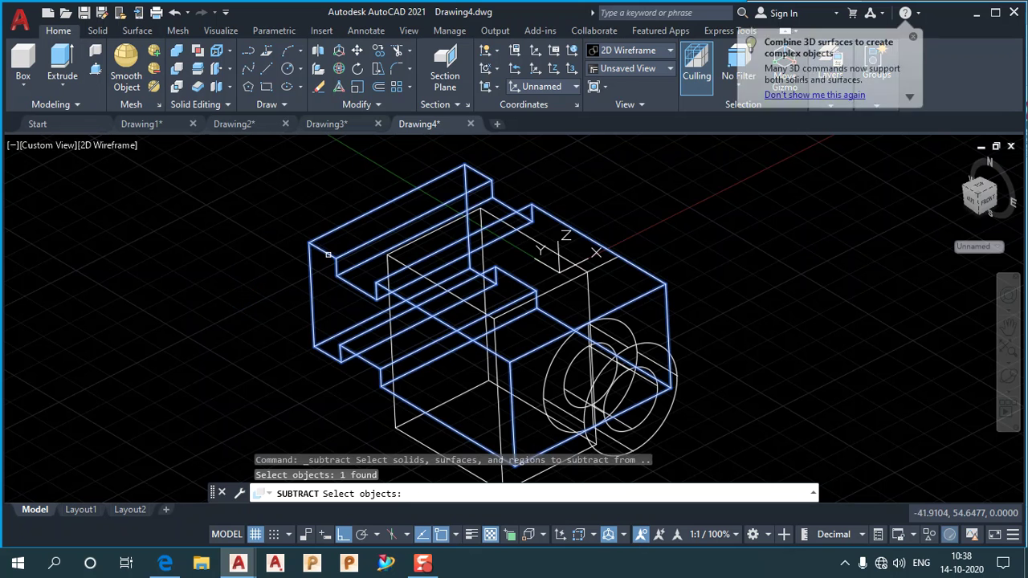
key("Return")
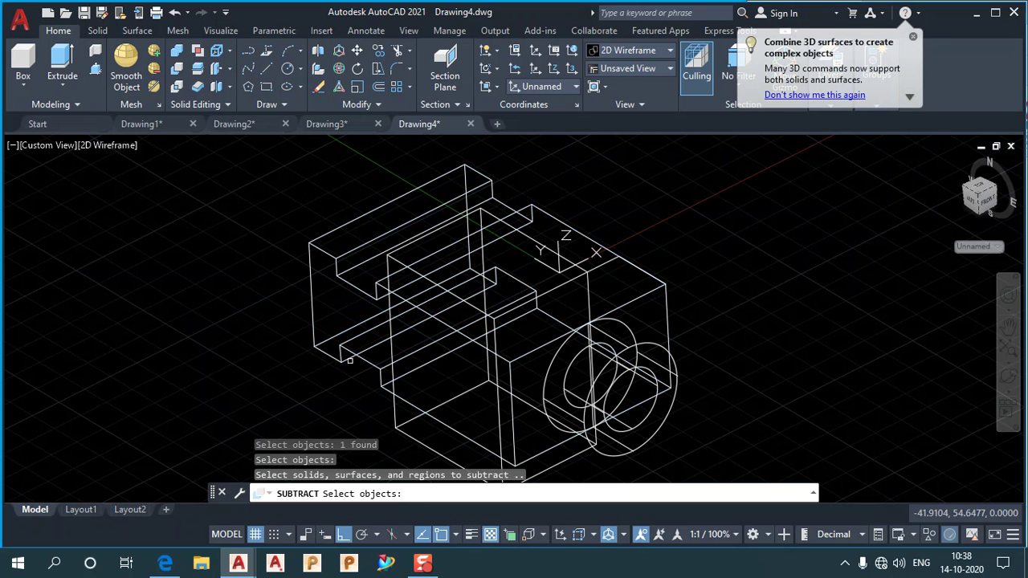
left_click(408, 442)
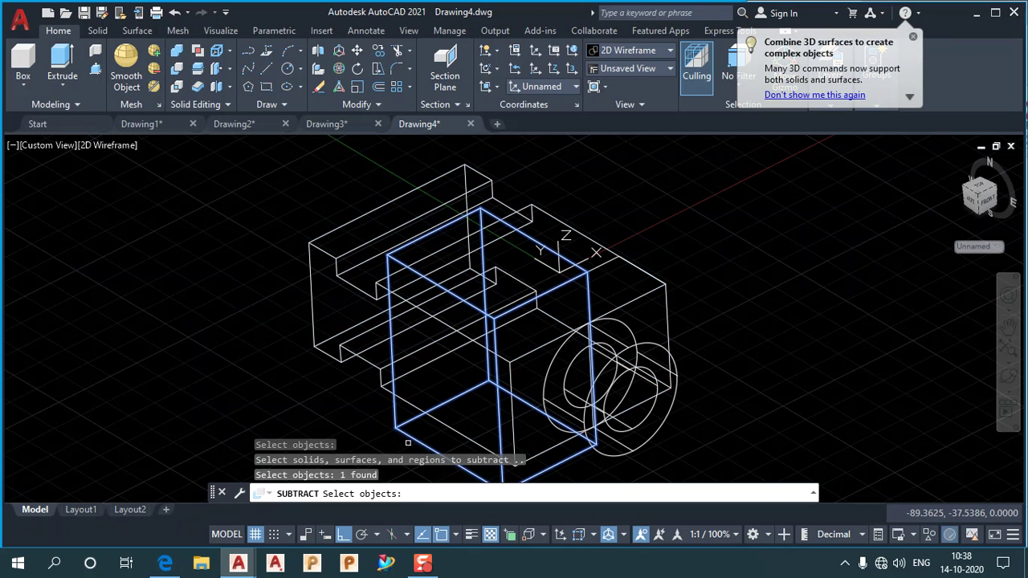
key("Return")
Step: Show the model shaded with edges, orbit it, and turn off the grid
left_click(124, 146)
left_click(189, 265)
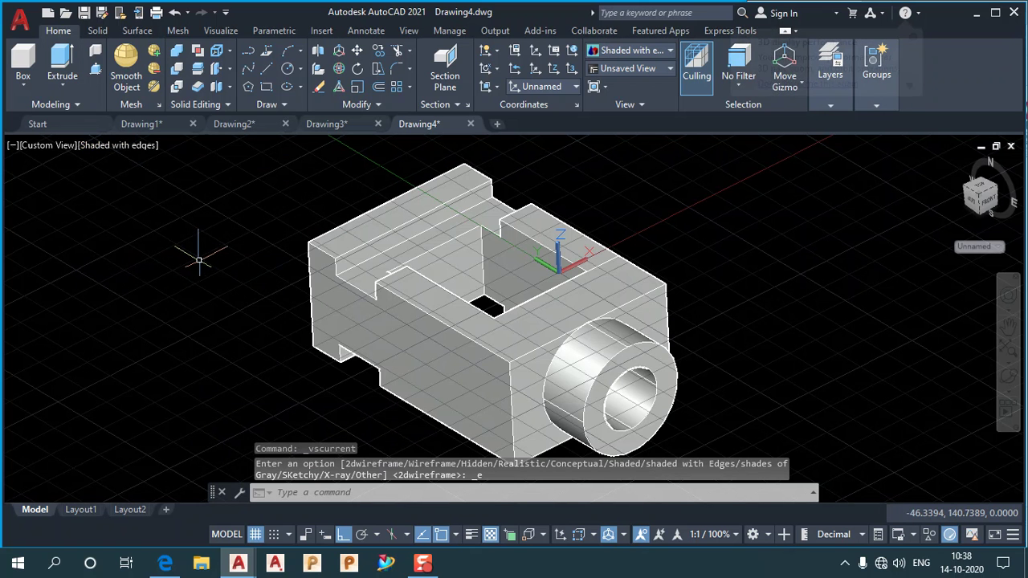
middle_click_drag(489, 264, 307, 475, "shift")
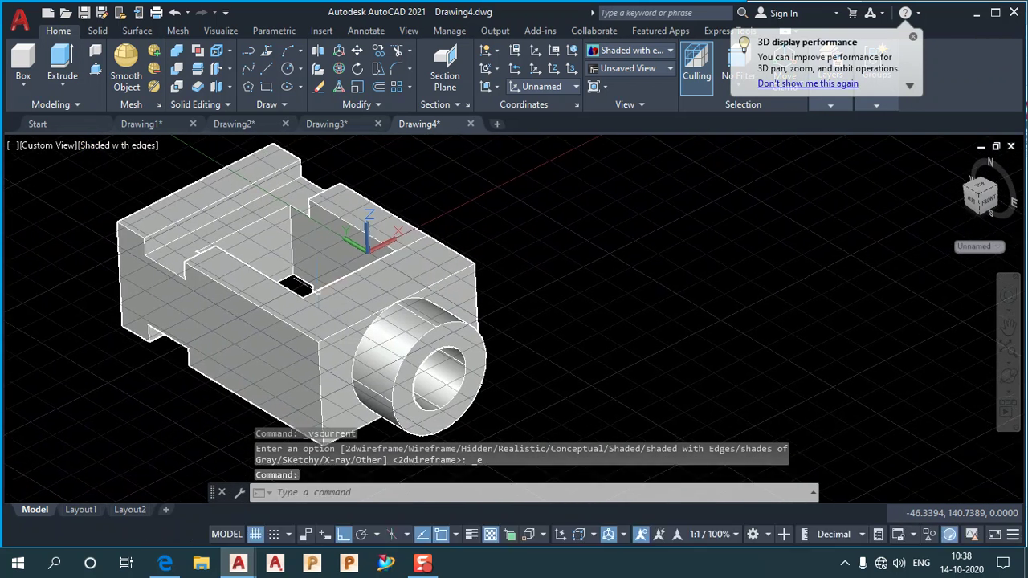
key("F7")
scroll(348, 318, "down", 3)
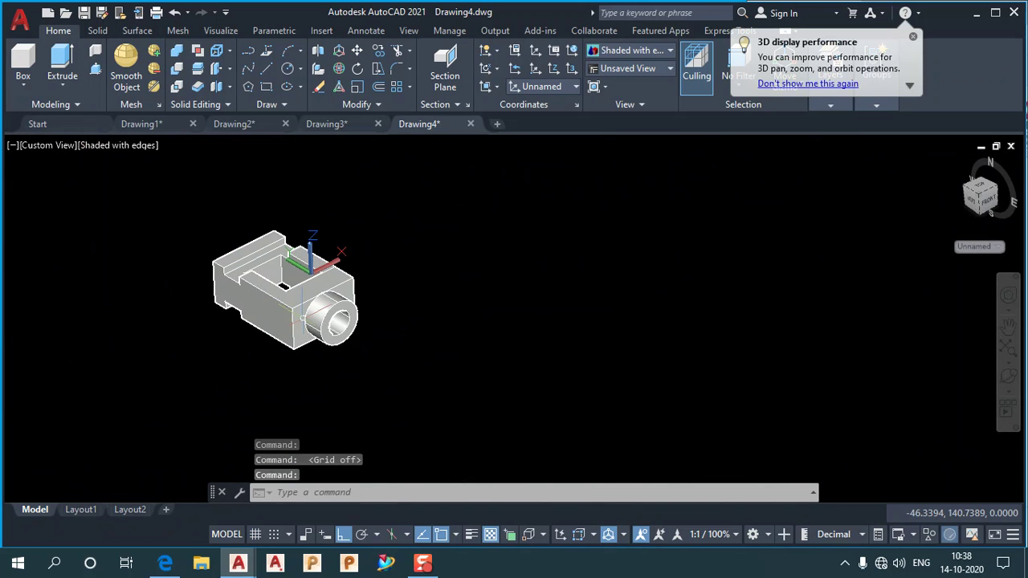
left_click(362, 325)
key("Escape")
left_click(361, 325)
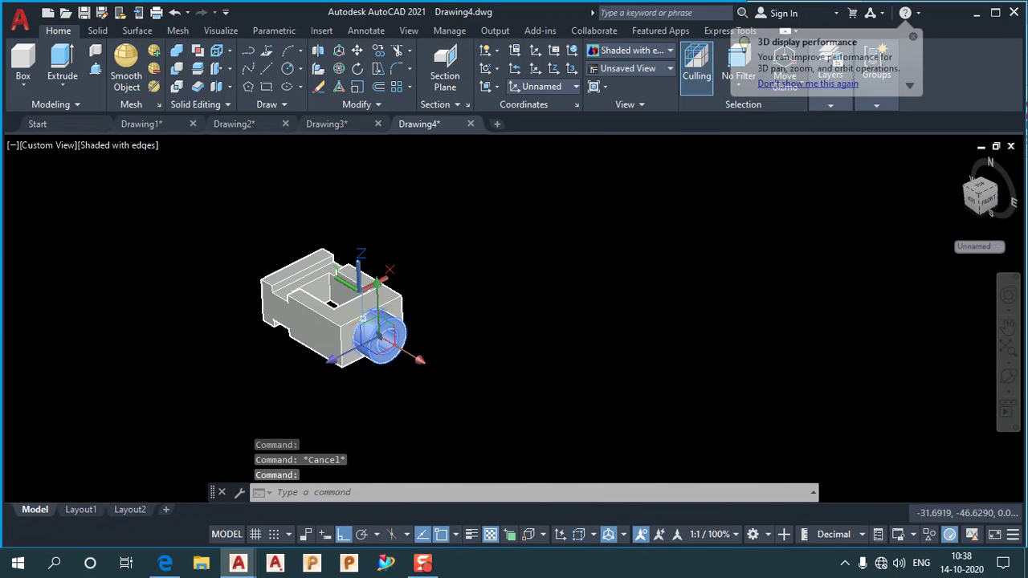
key("Escape")
Step: Union all five block pieces into one solid and centre it in view
left_click(177, 50)
left_click(455, 417)
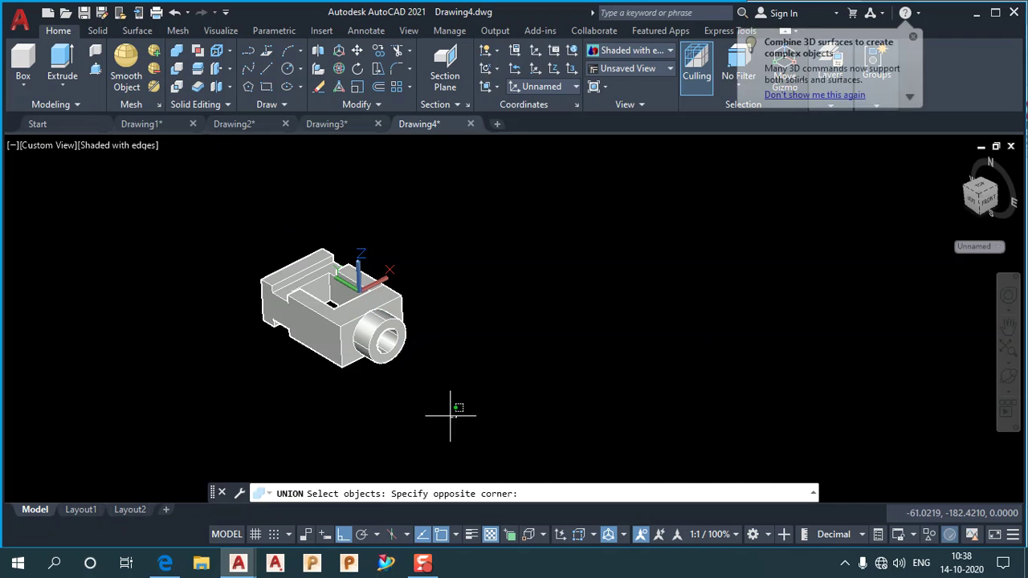
left_click(238, 267)
key("Return")
scroll(347, 247, "up", 2)
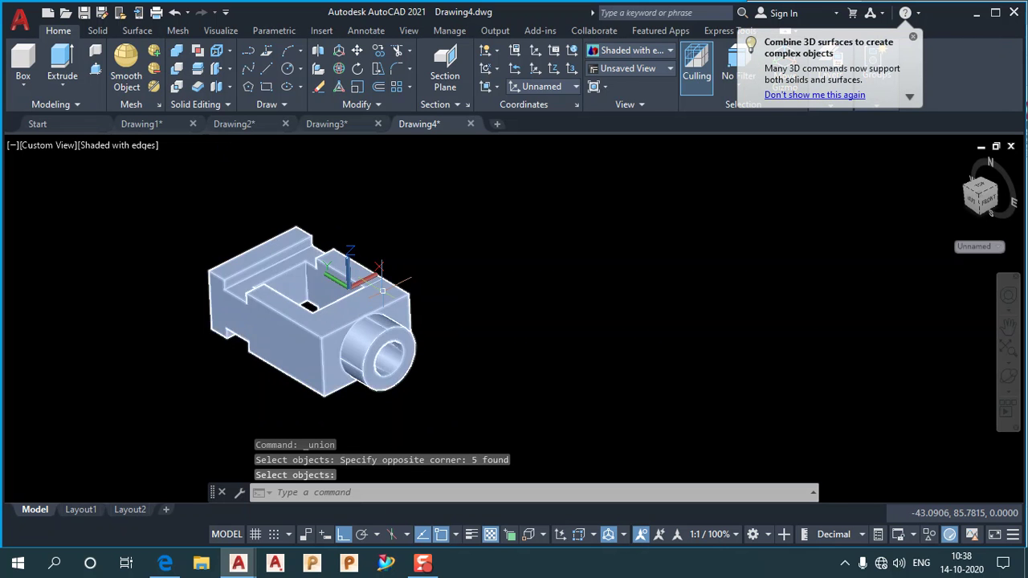
scroll(347, 247, "up", 1)
middle_click_drag(346, 247, 335, 270)
key("Return")
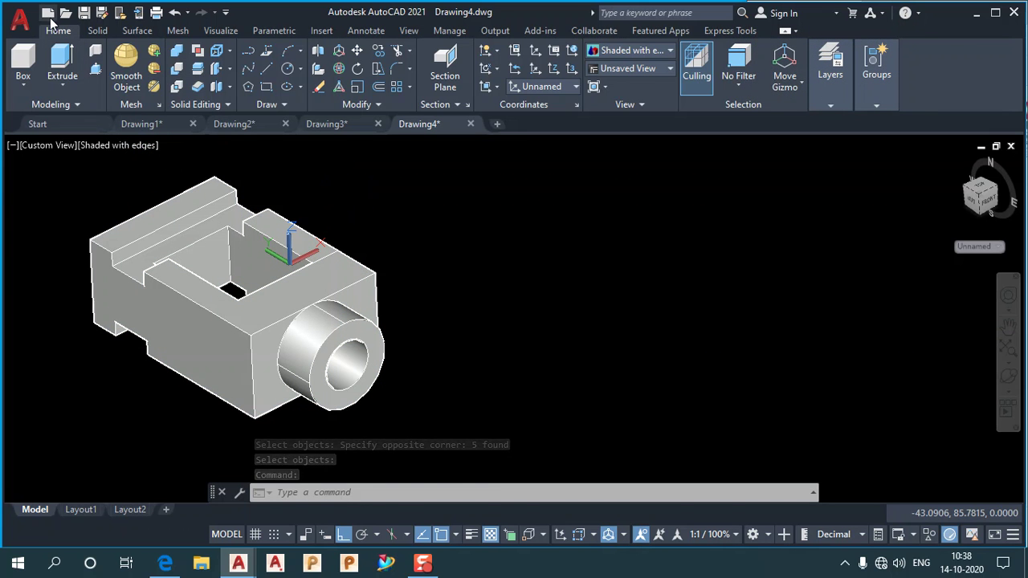
left_click(48, 14)
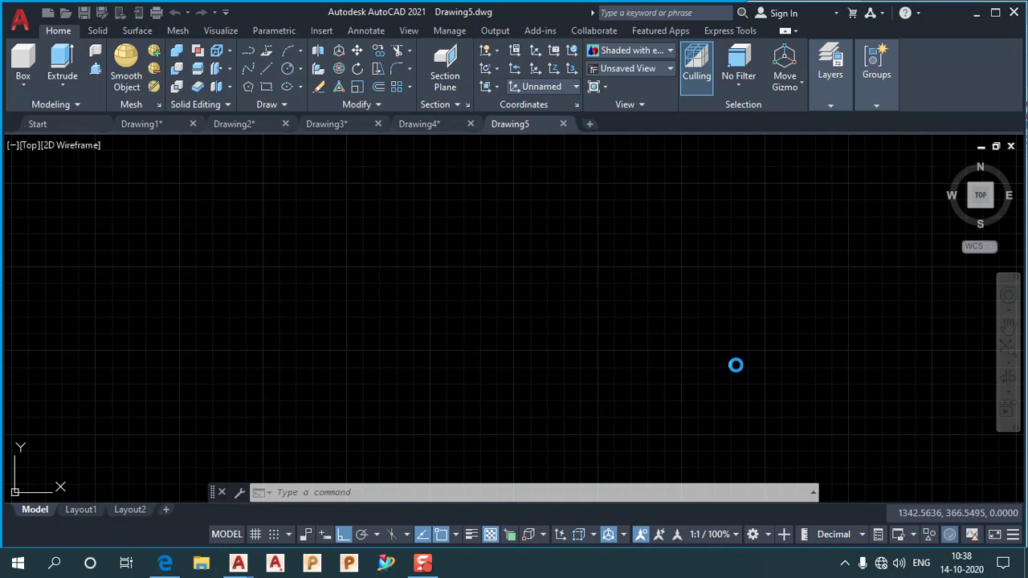
Step: Start the outline with a 120-long horizontal top edge, with Ortho on
left_click(164, 563)
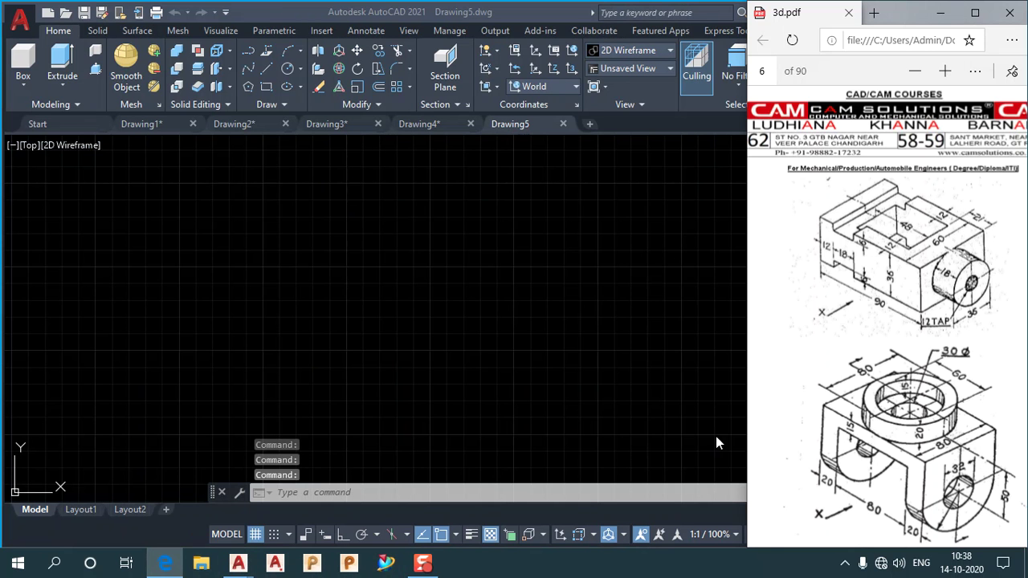
scroll(889, 438, "down", 2)
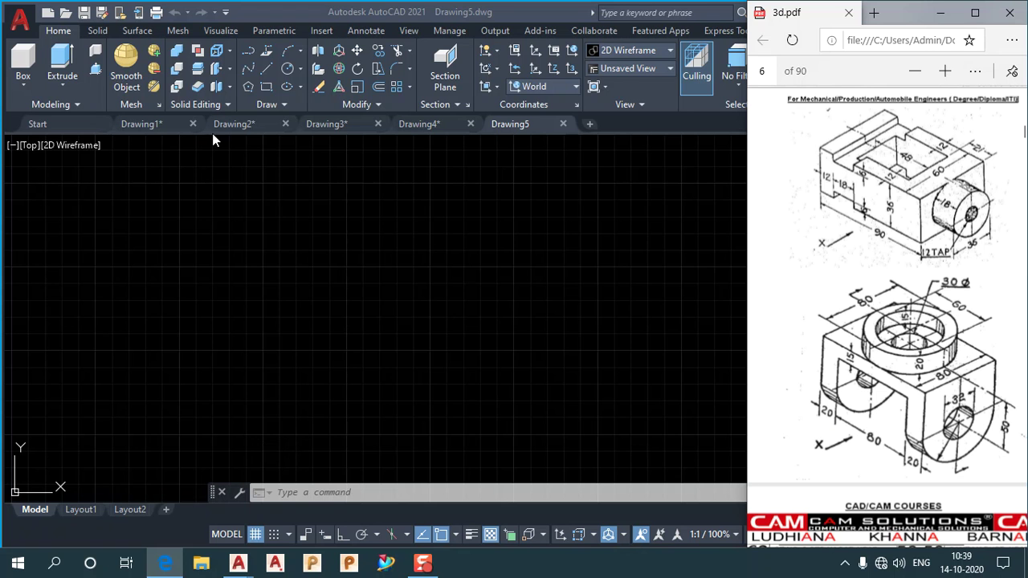
left_click(275, 250)
left_click(275, 250)
left_click(267, 68)
left_click(205, 283)
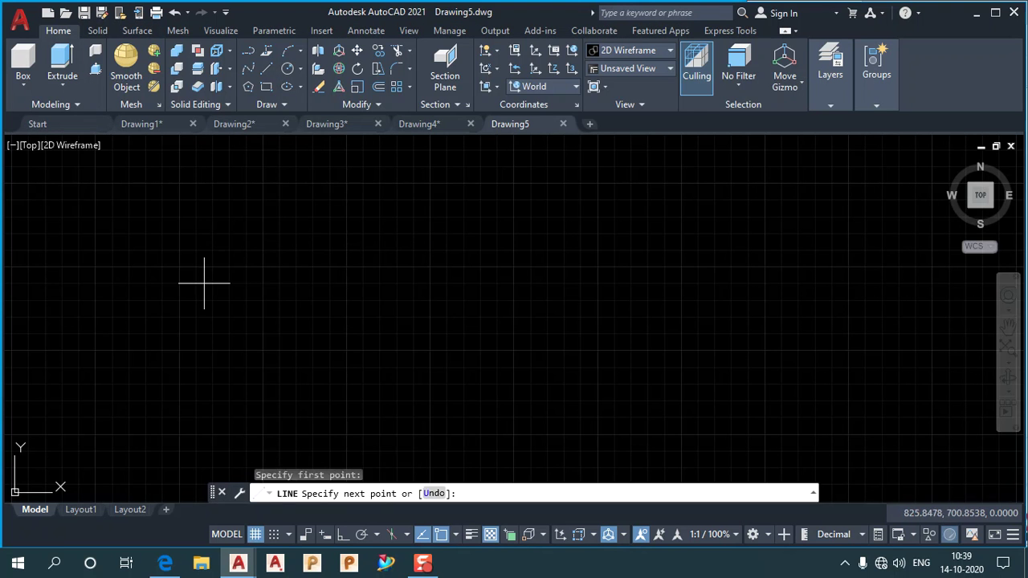
type("120")
key("Return")
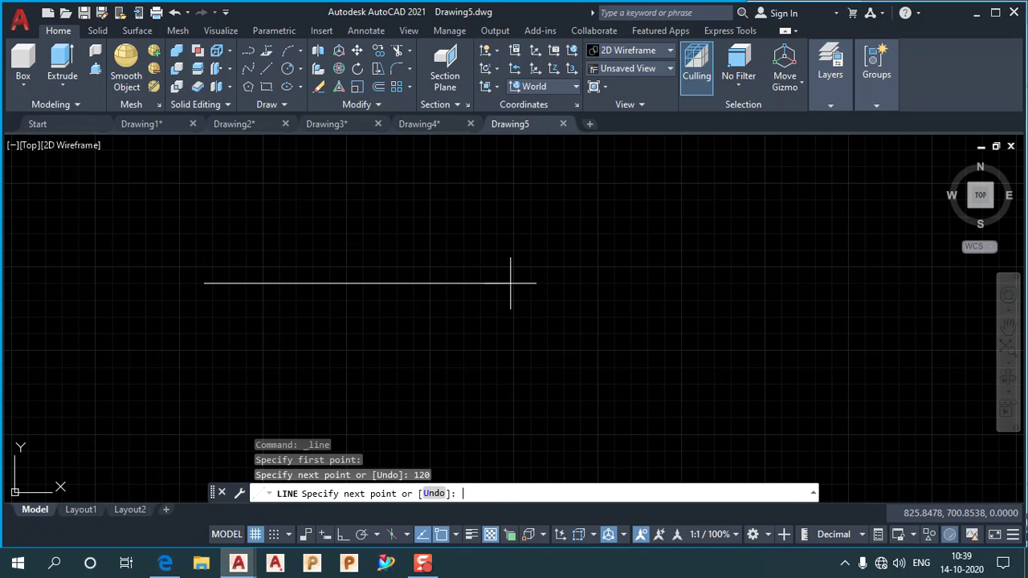
right_click(329, 384)
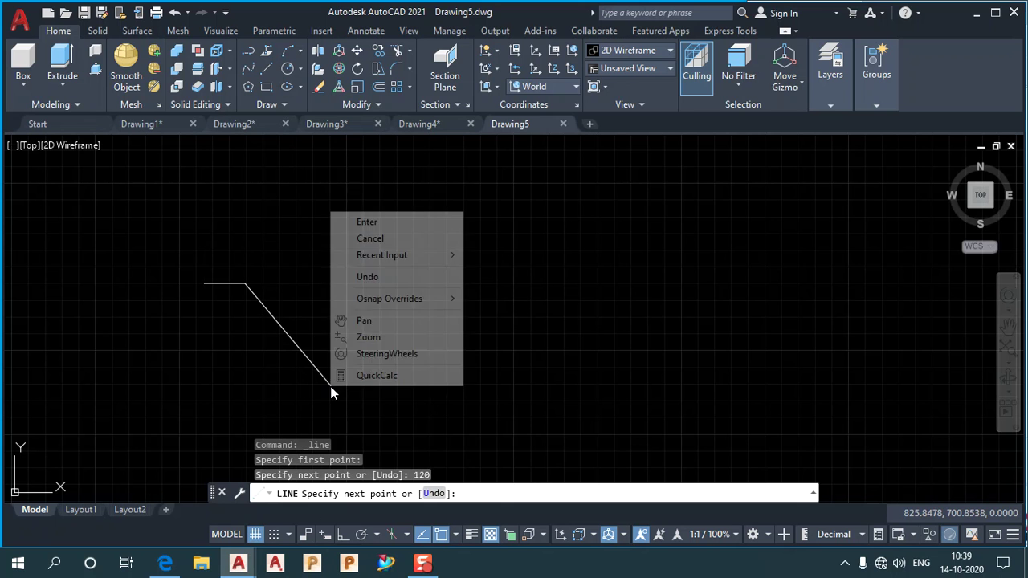
left_click(395, 277)
left_click(343, 534)
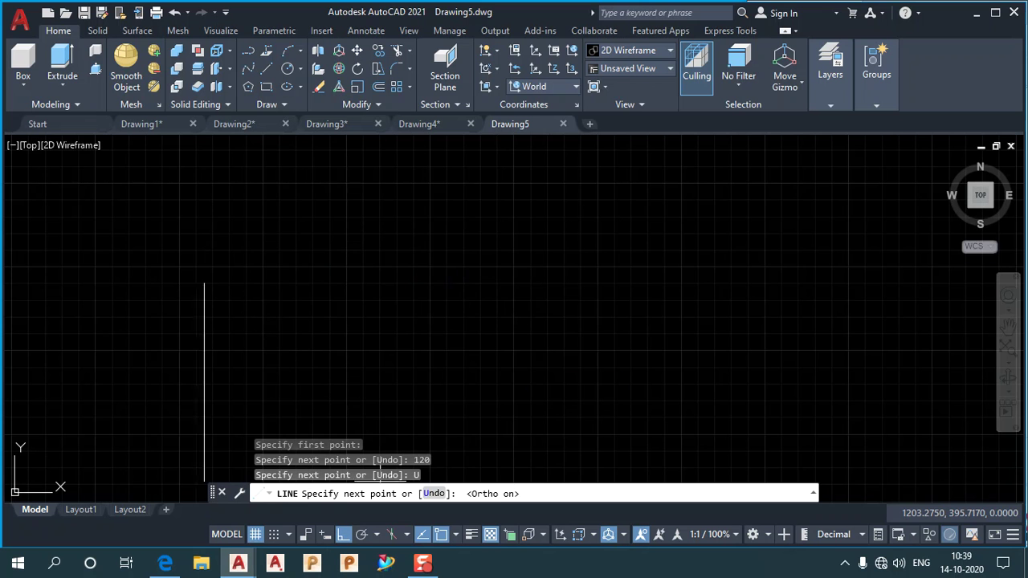
type("120")
key("Return")
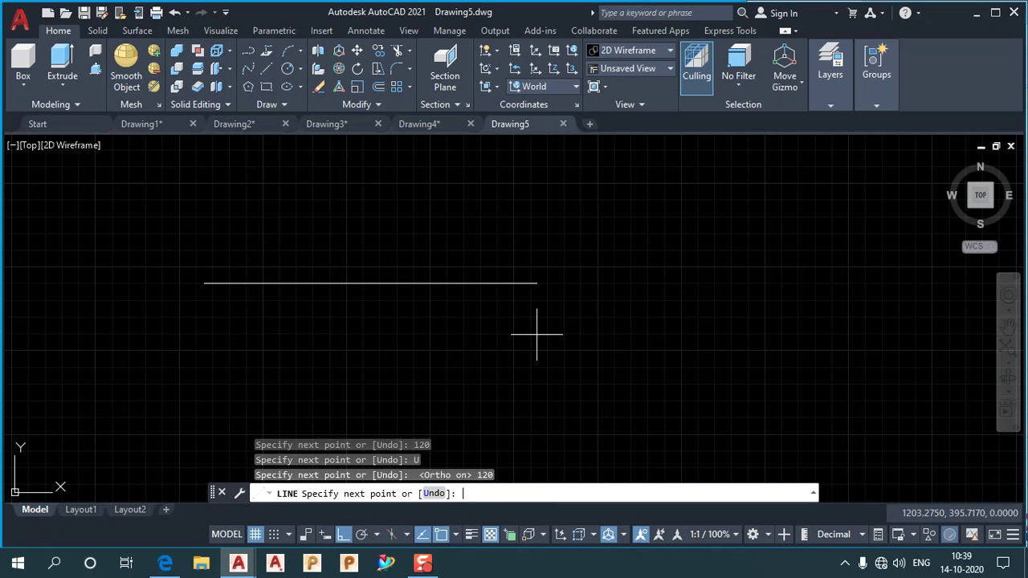
Step: Continue with a 90-long right side and a 20-long leg bottom
scroll(271, 340, "down", 4)
mouse_move(270, 340)
middle_mouse_down()
mouse_move(242, 290)
mouse_move(355, 248)
middle_mouse_up()
scroll(369, 321, "up", 2)
key("Return")
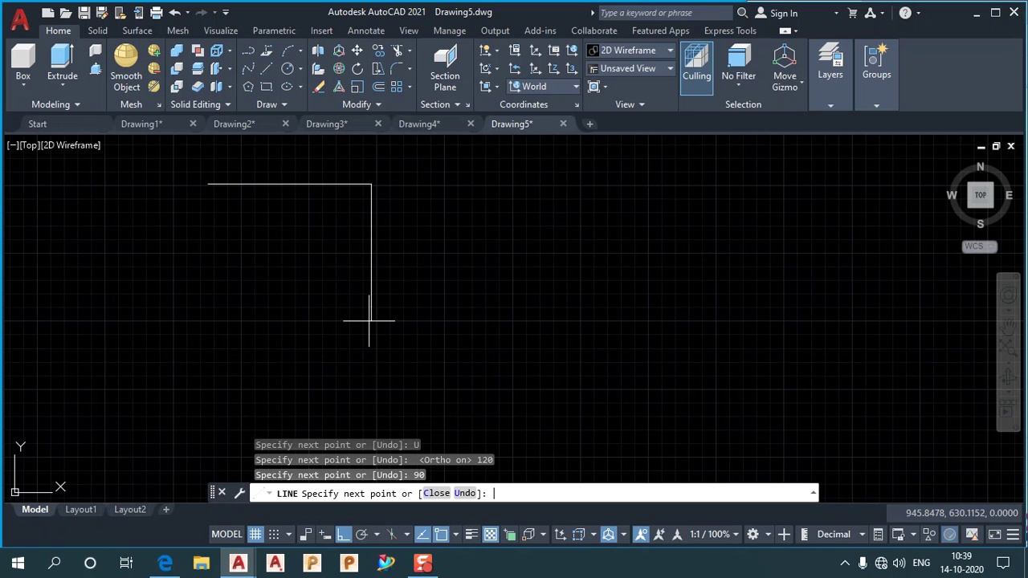
left_click(165, 566)
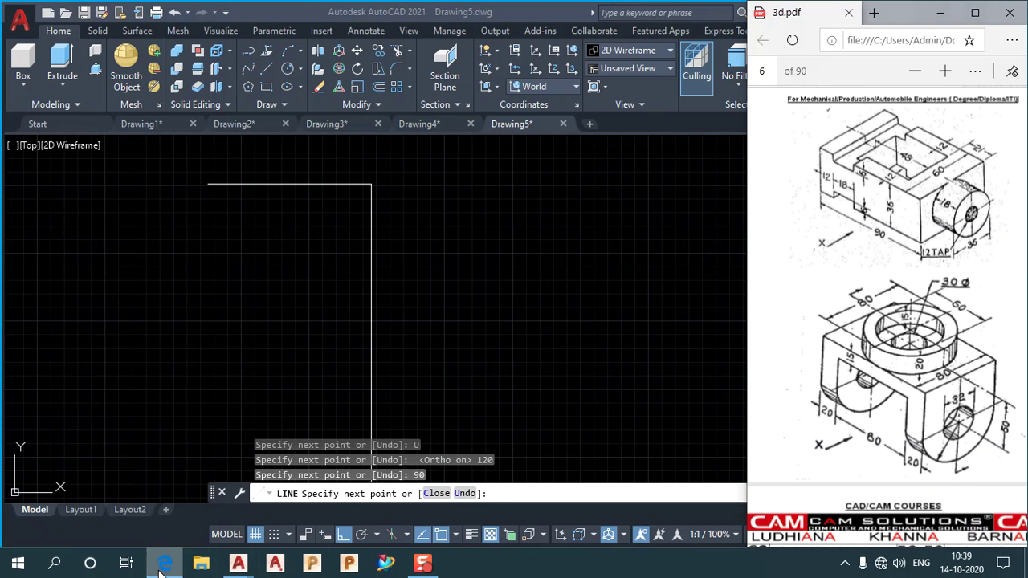
left_click(163, 567)
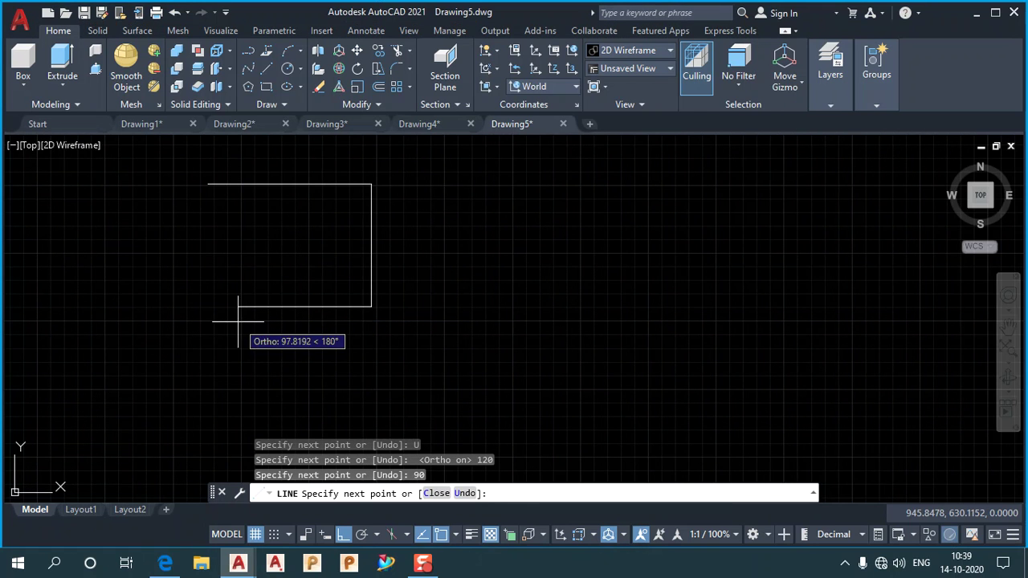
type("20")
key("Return")
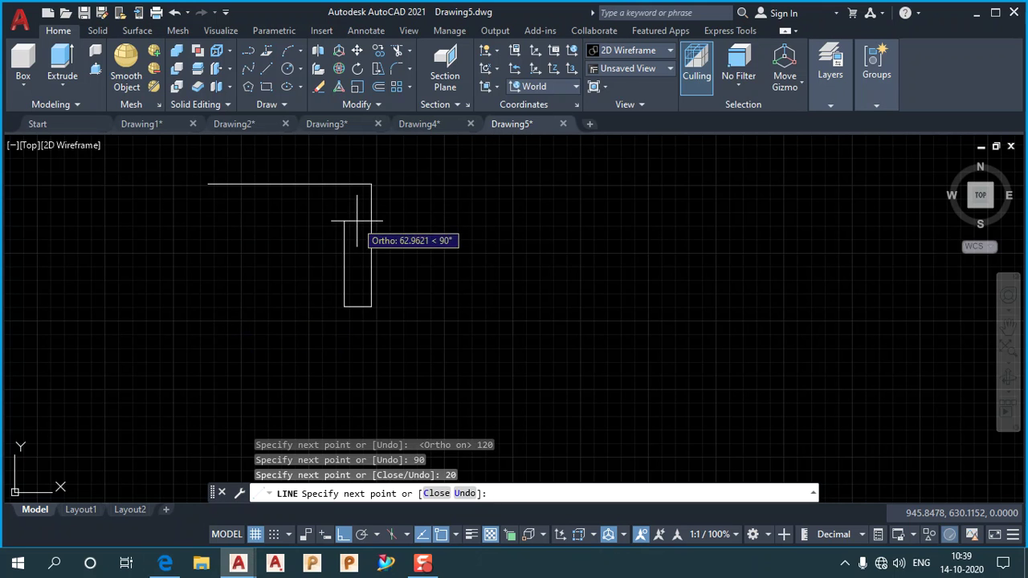
key("Escape")
Step: Draw the 90-long left side and its 20-long bottom from the top-left corner
left_click(272, 66)
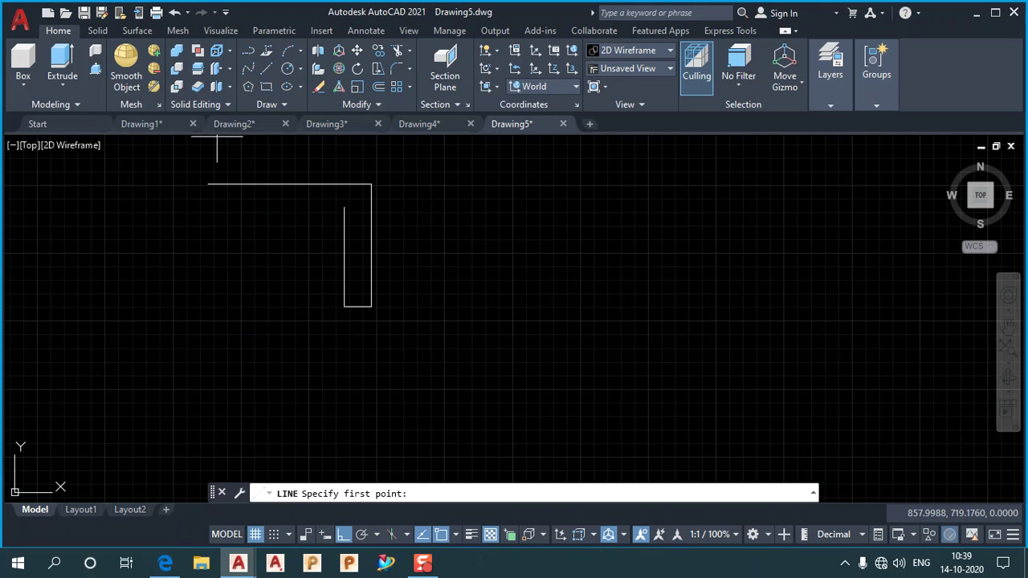
left_click(208, 185)
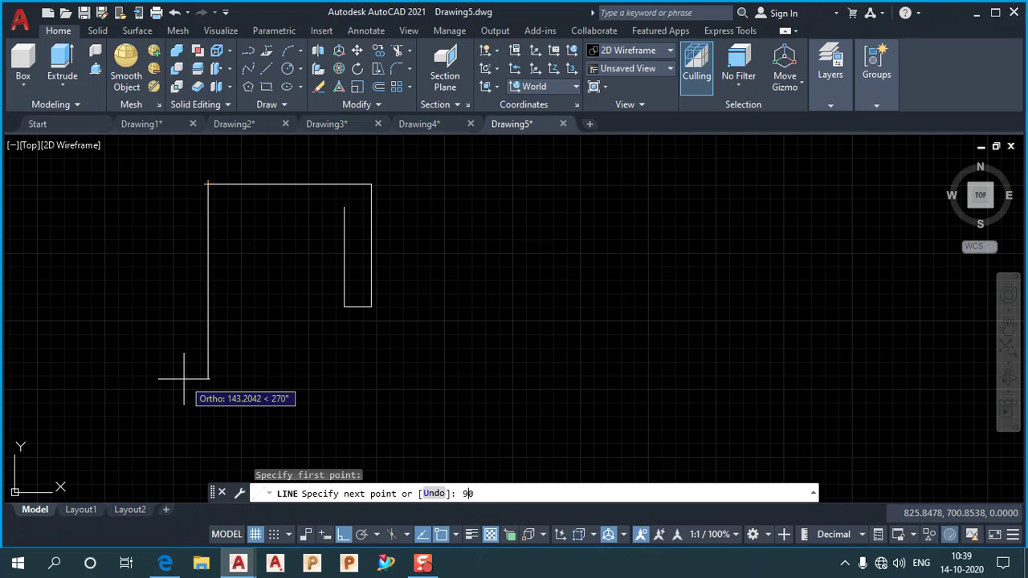
key("Return")
key("Return")
key("Escape")
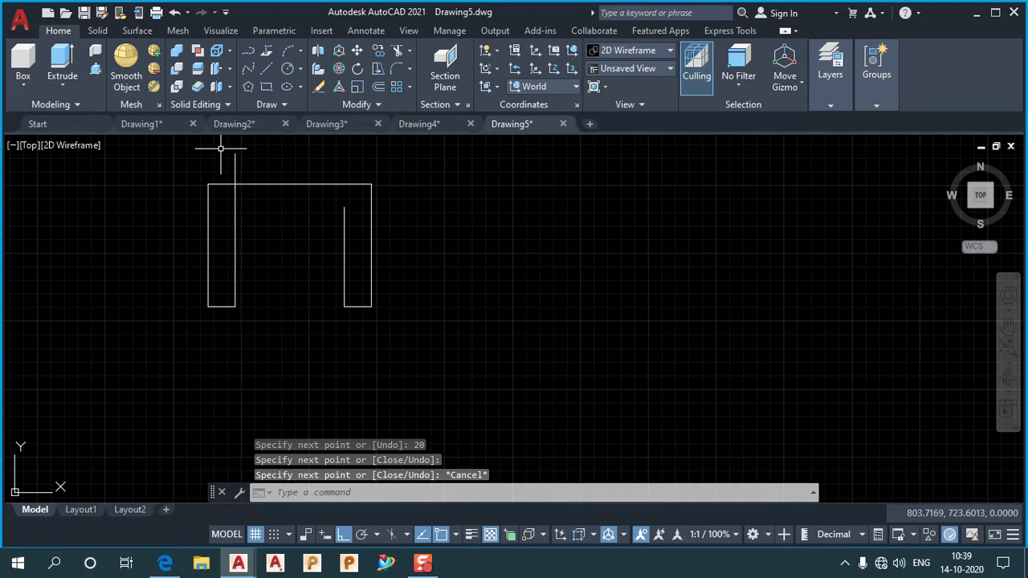
Step: Offset the 120 top edge 15 downward to form the inner edge
left_click(381, 88)
type("15")
key("Return")
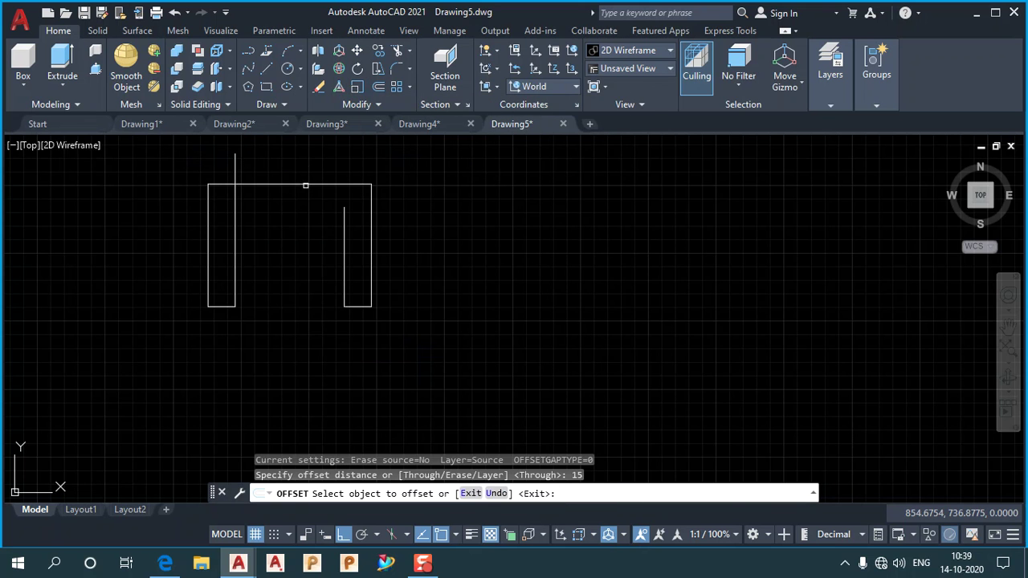
left_click(305, 184)
left_click(313, 233)
key("Escape")
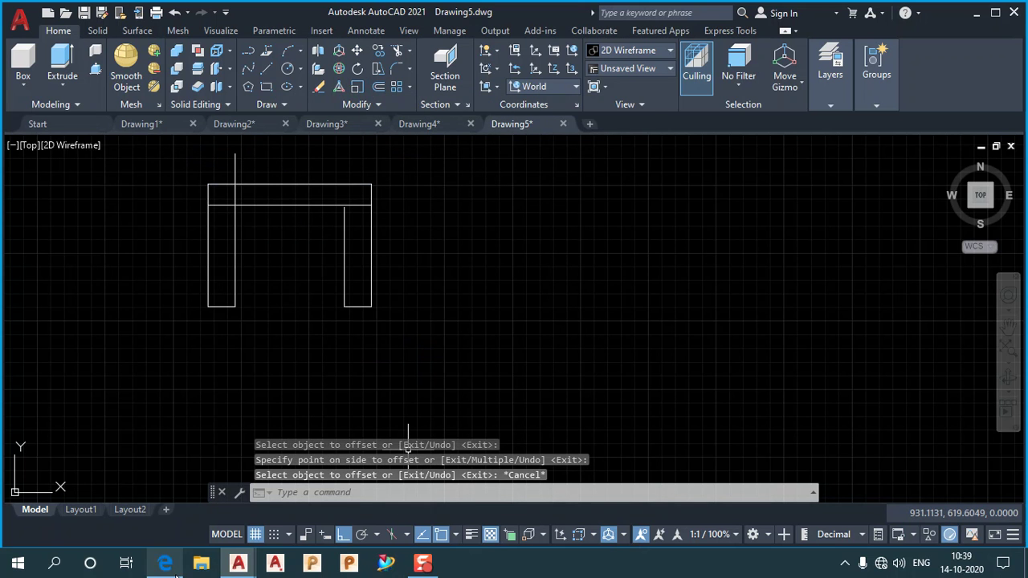
Step: Fillet both inner corners at radius 0 so the offset line meets the legs
left_click(165, 564)
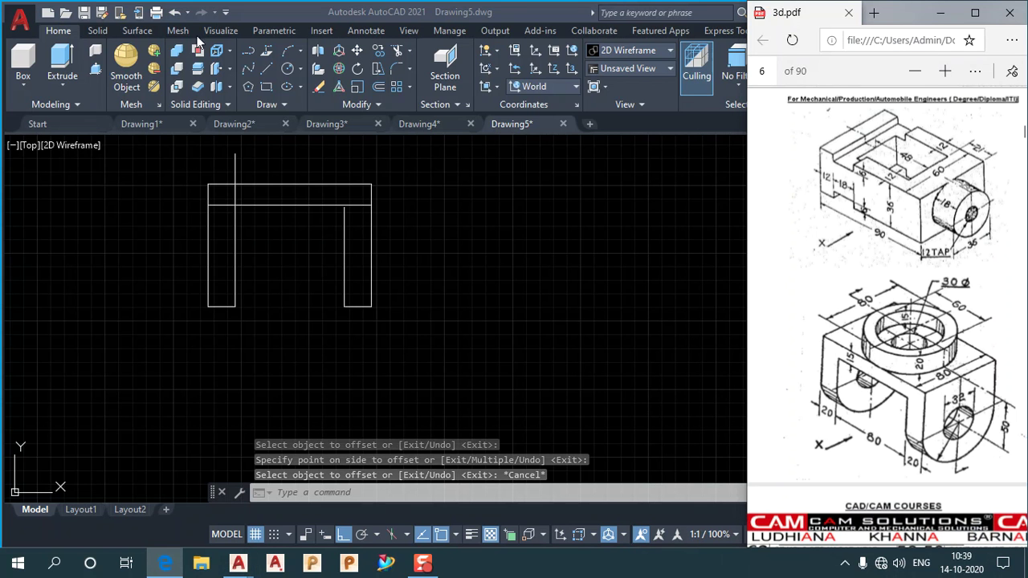
left_click(334, 129)
key("Escape")
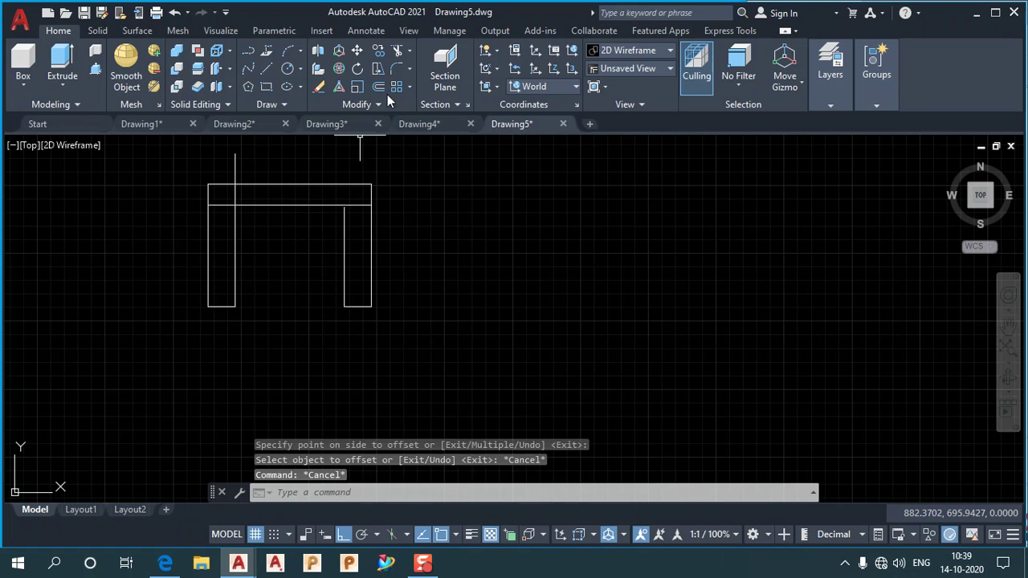
left_click(395, 72)
left_click(262, 206)
left_click(237, 226)
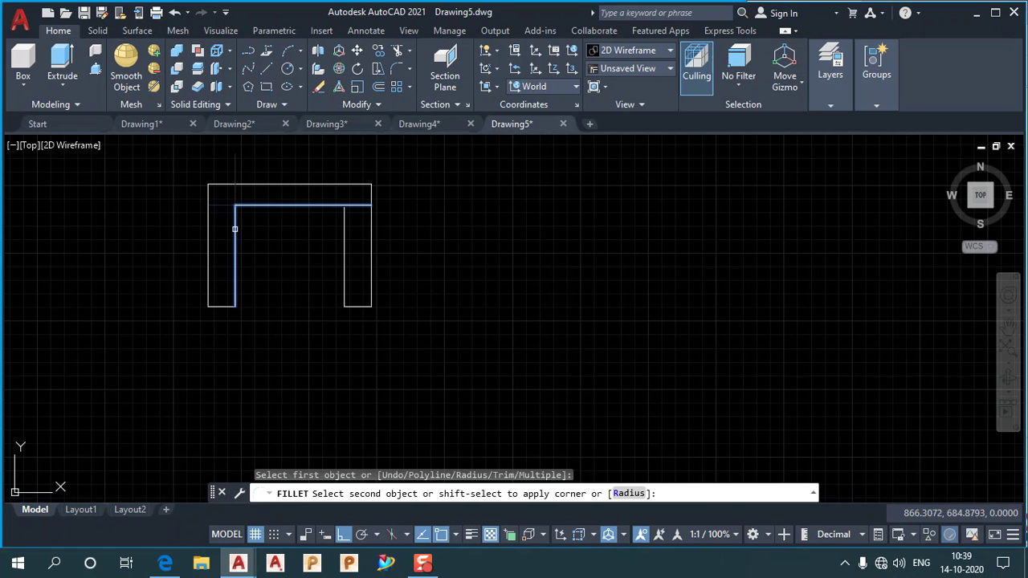
key("Return")
left_click(324, 205)
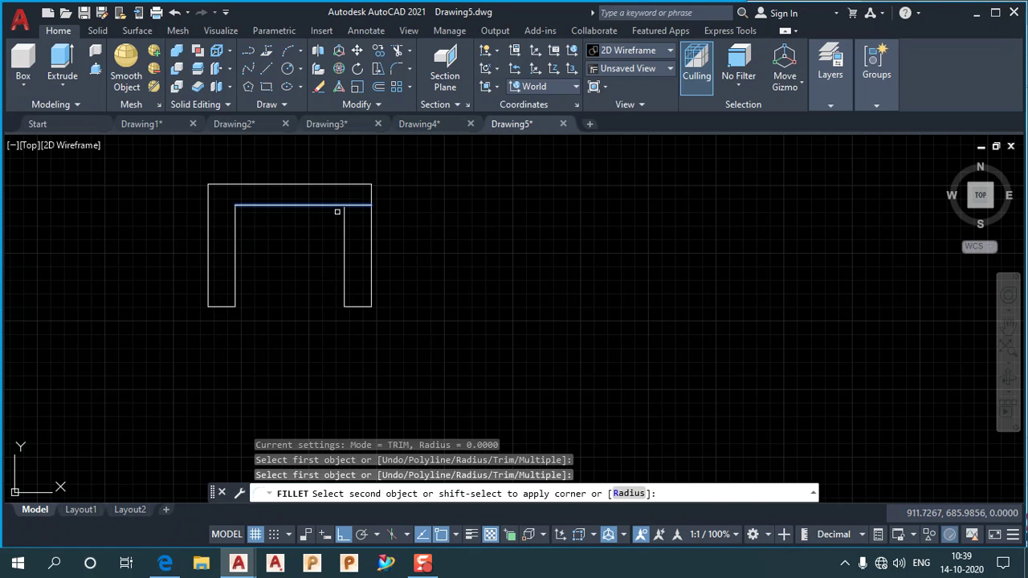
key("Escape")
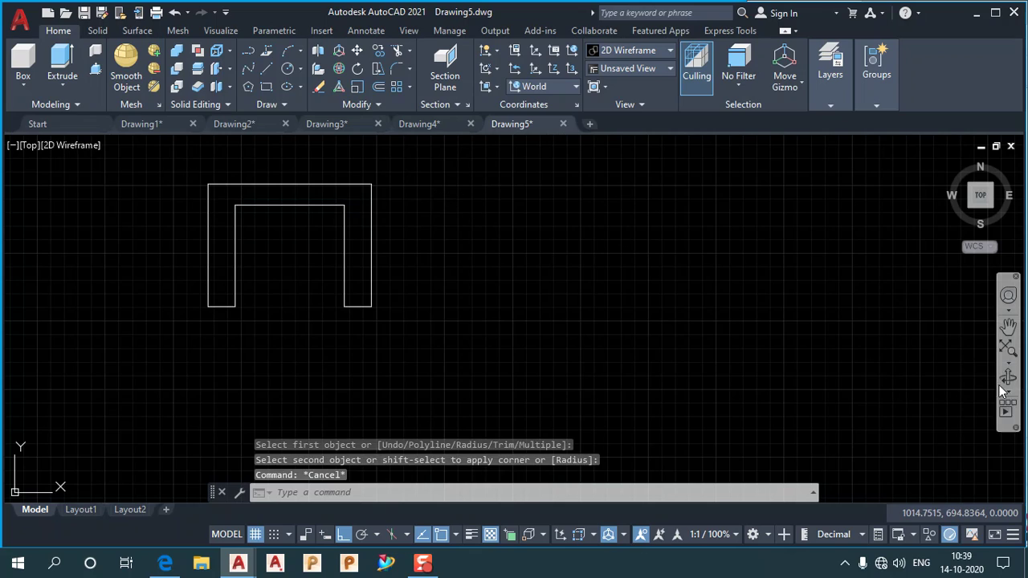
left_click(1010, 392)
Step: Tilt the view into 3D and convert the U outline into one region
left_click(937, 421)
mouse_move(482, 282)
left_mouse_down()
mouse_move(498, 340)
mouse_move(580, 394)
mouse_move(395, 217)
mouse_move(452, 281)
mouse_move(420, 328)
mouse_move(448, 343)
mouse_move(450, 264)
mouse_move(490, 348)
mouse_move(468, 255)
mouse_move(430, 257)
left_mouse_up()
key("Escape")
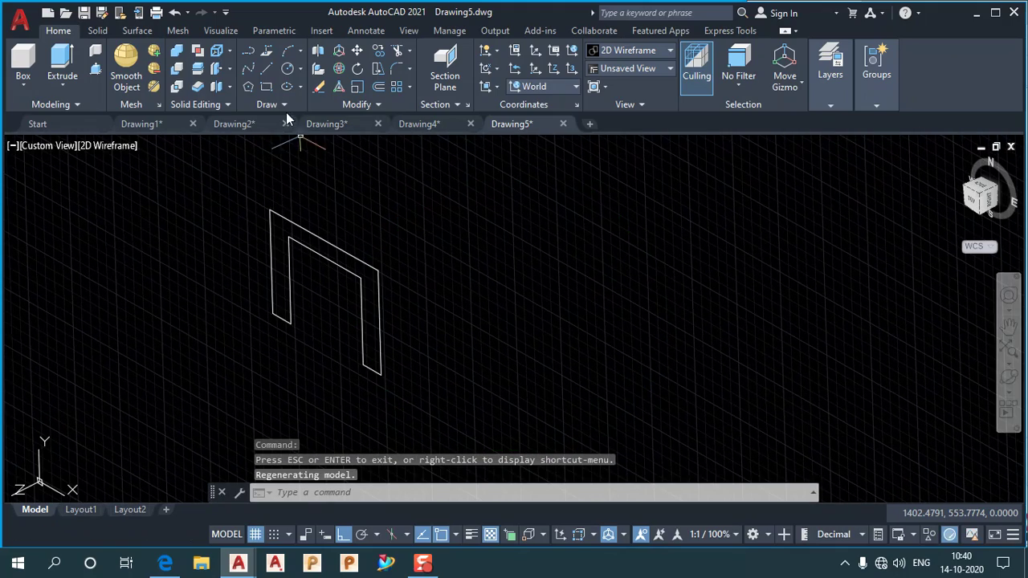
left_click(283, 107)
left_click(306, 145)
left_click(444, 384)
left_click(222, 198)
key("Return")
Step: Extrude the U-shaped region 80 units into a solid
left_click(287, 221)
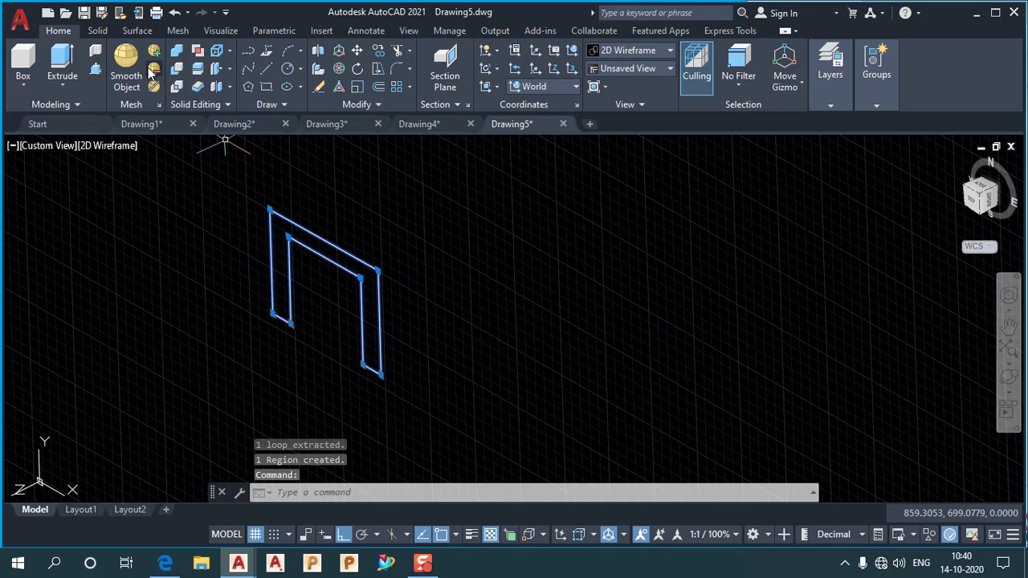
left_click(71, 69)
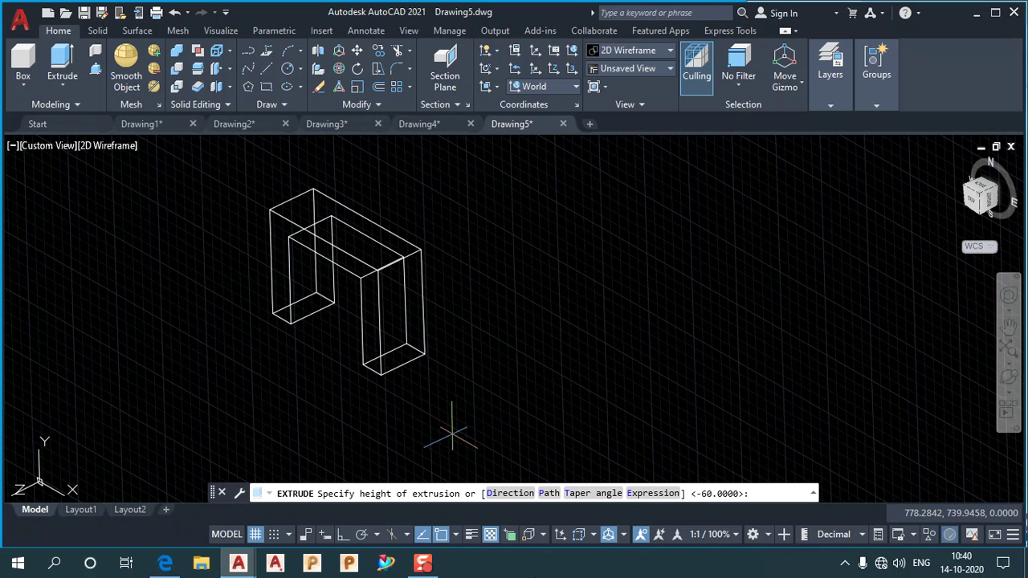
left_click(161, 564)
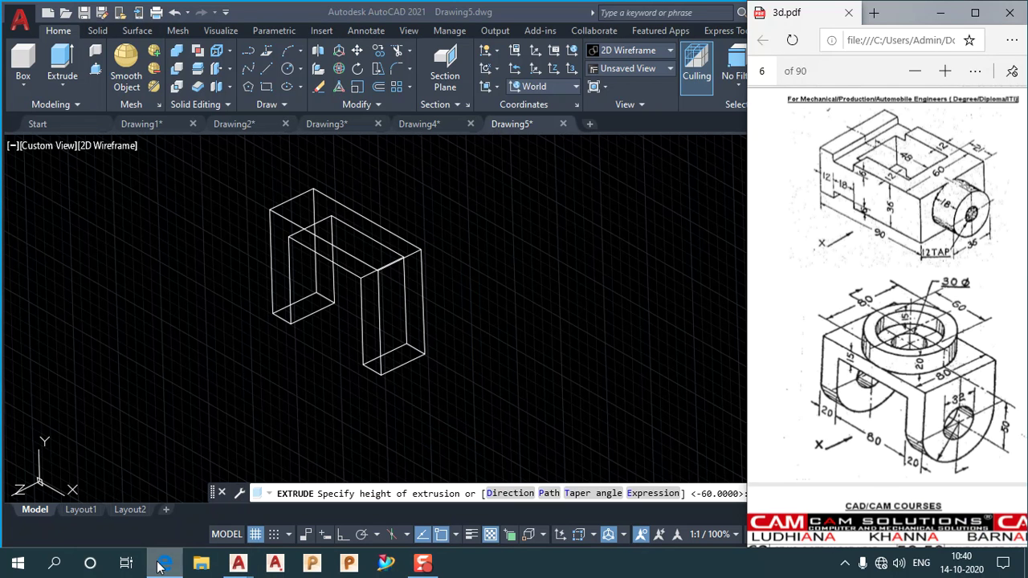
left_click(286, 458)
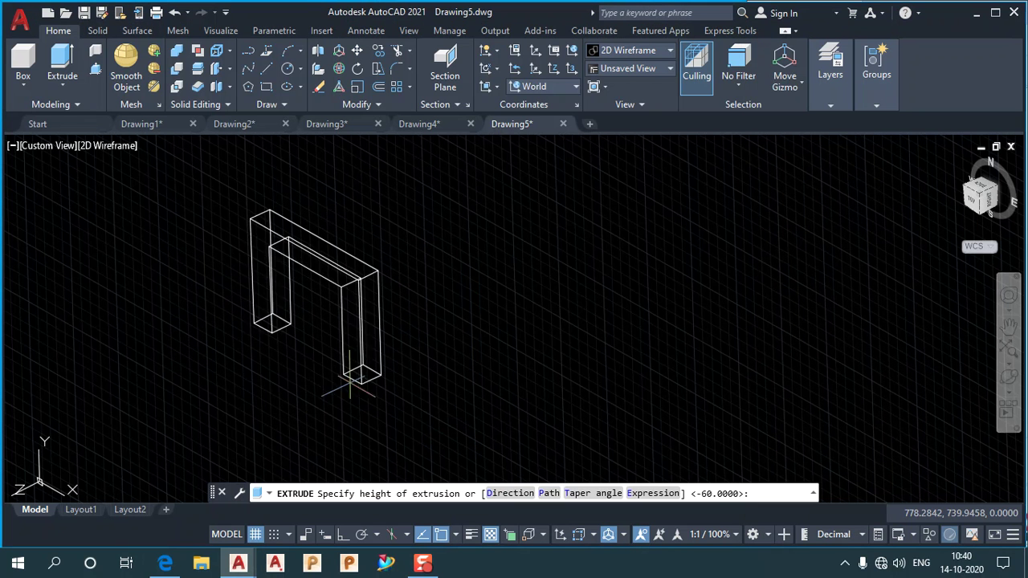
left_click(534, 493)
type("80")
key("Return")
key("Escape")
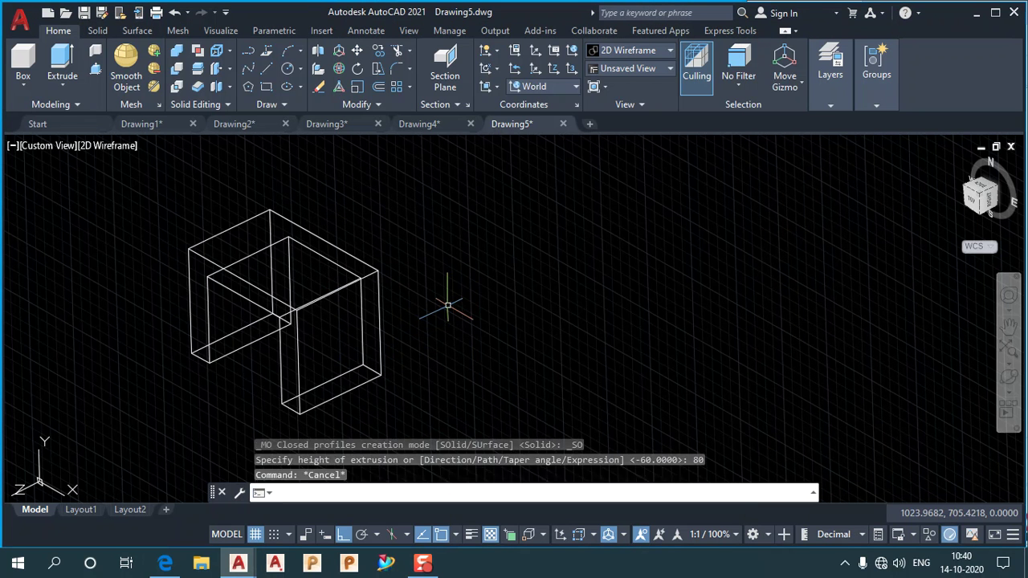
Step: Display the U solid shaded with edges, enlarged and centred in view
left_click(119, 147)
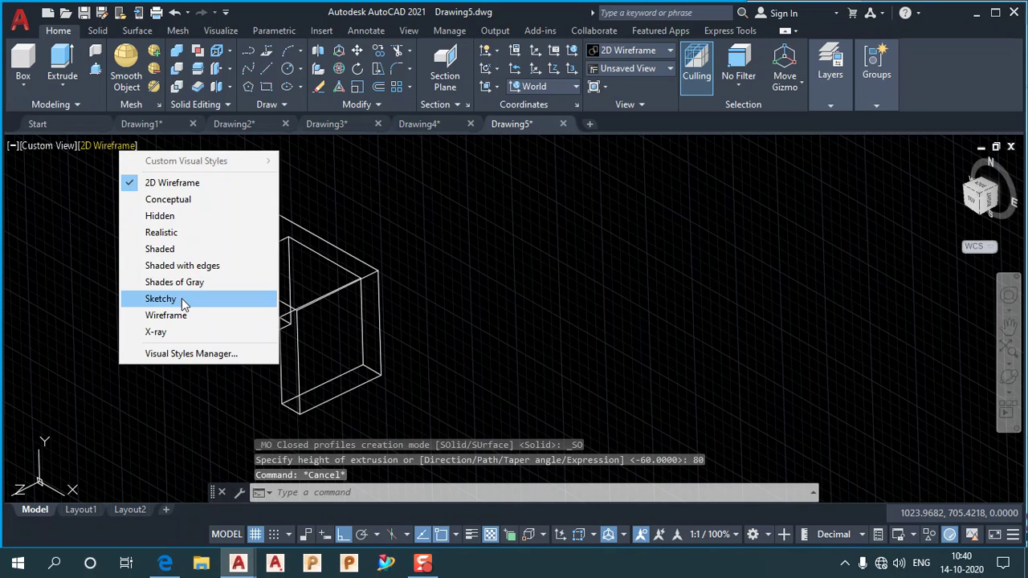
left_click(186, 265)
middle_click_drag(252, 310, 420, 236)
scroll(420, 236, "up", 2)
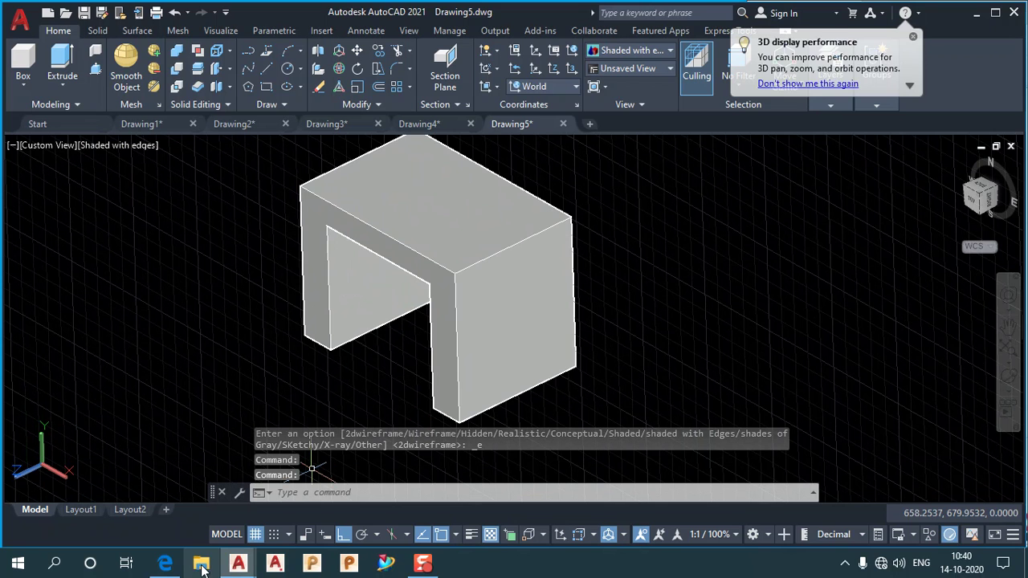
left_click(165, 563)
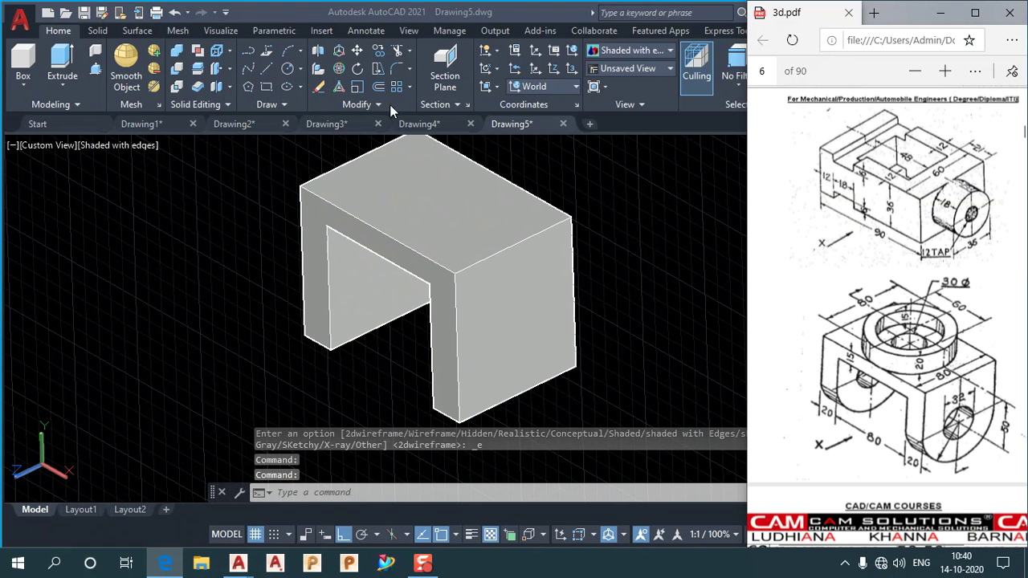
left_click(402, 67)
Step: Fillet the right leg's bottom outer edge with radius 40
left_click(402, 67)
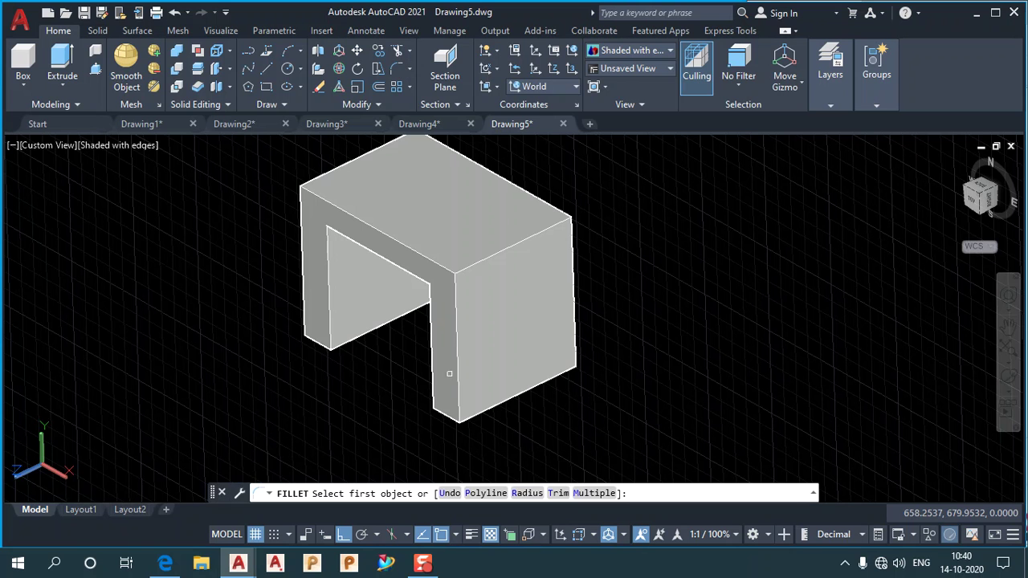
left_click(445, 414)
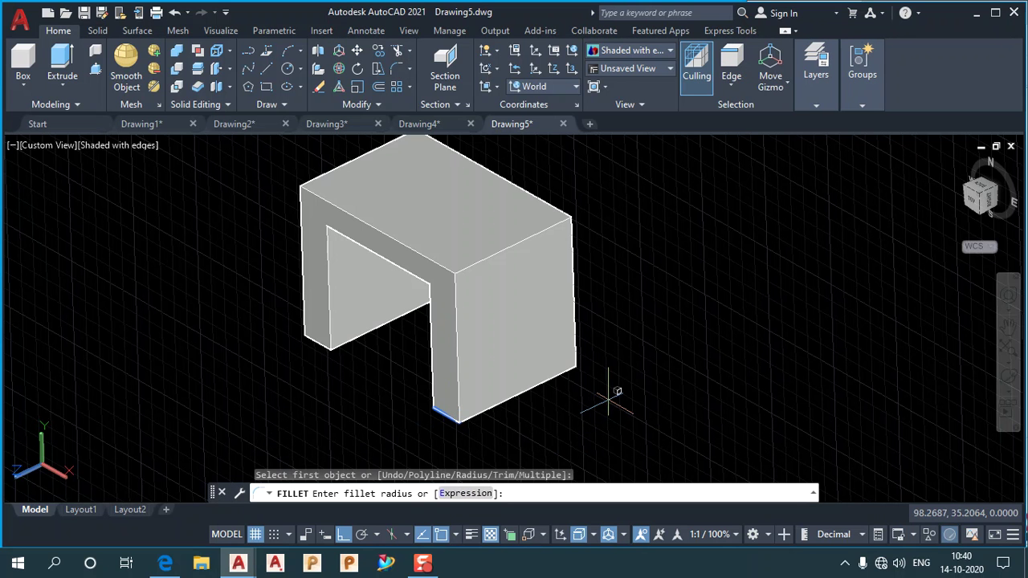
type("40")
key("Return")
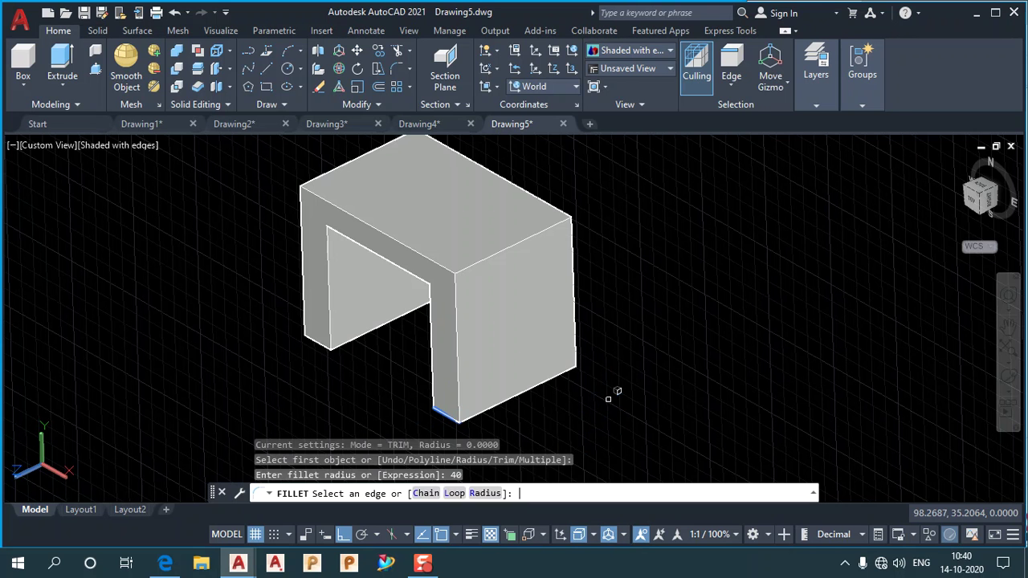
key("Return")
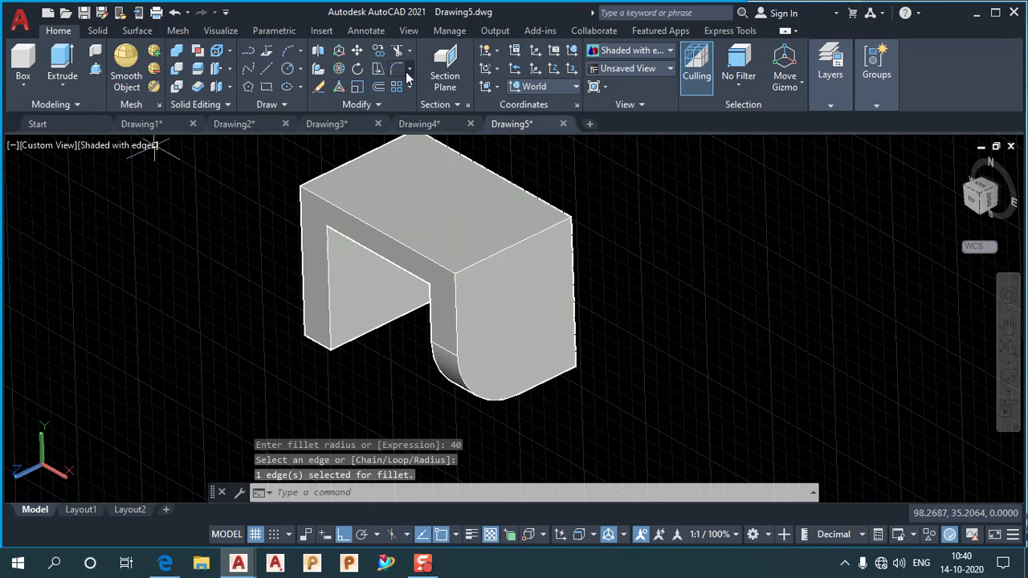
Step: Fillet the left leg's bottom outer edge with the same 40 radius
left_click(395, 71)
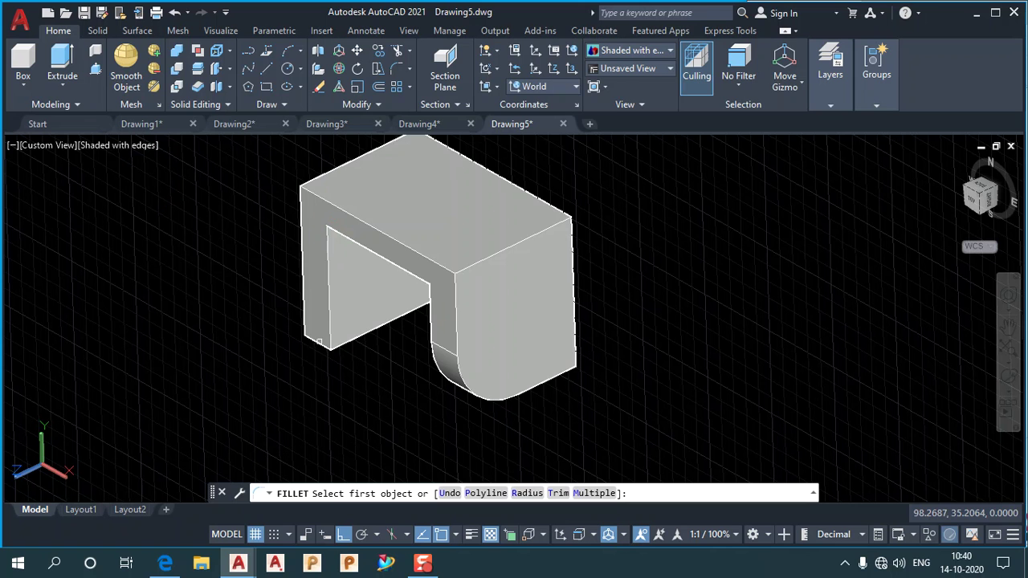
left_click(318, 344)
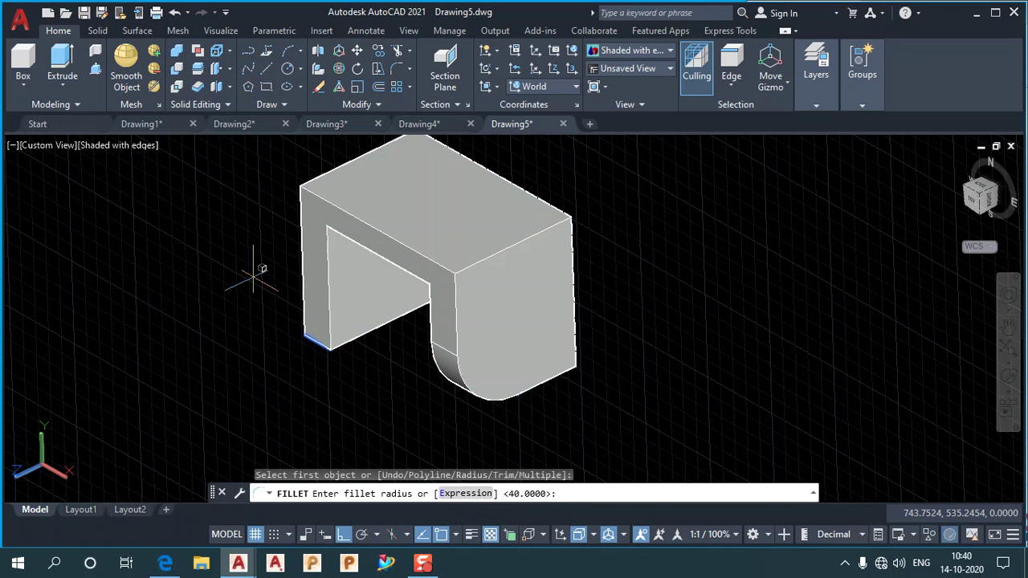
type("40")
key("Return")
key("Return")
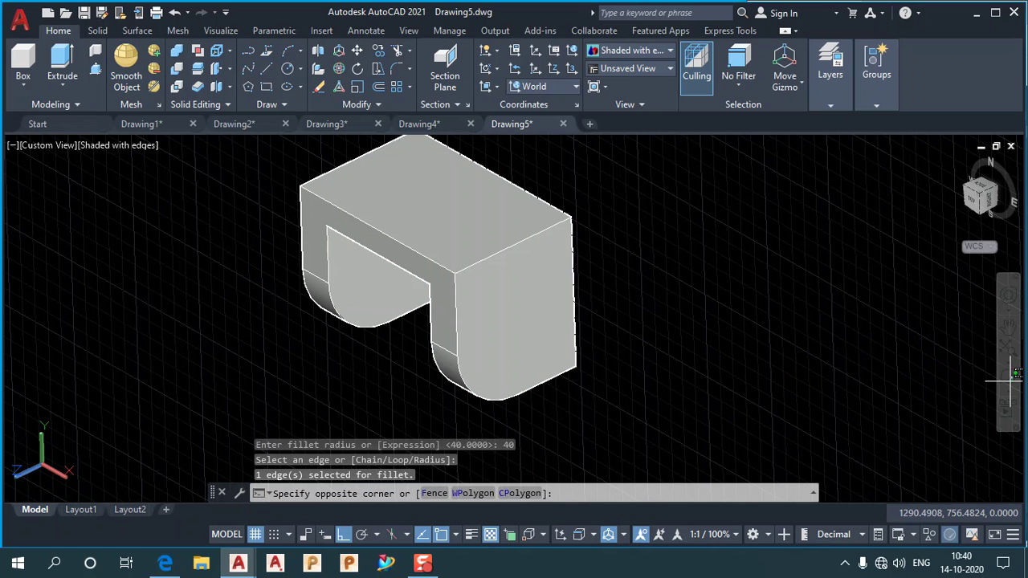
key("Escape")
key("Escape")
key("Escape")
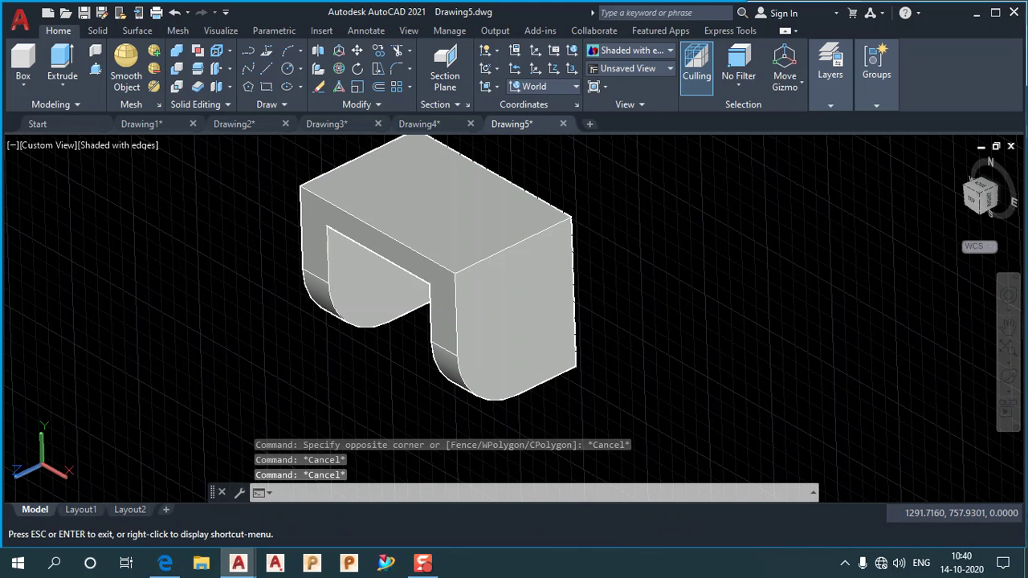
middle_click_drag(828, 417, 840, 434, "shift")
scroll(721, 317, "up", 2)
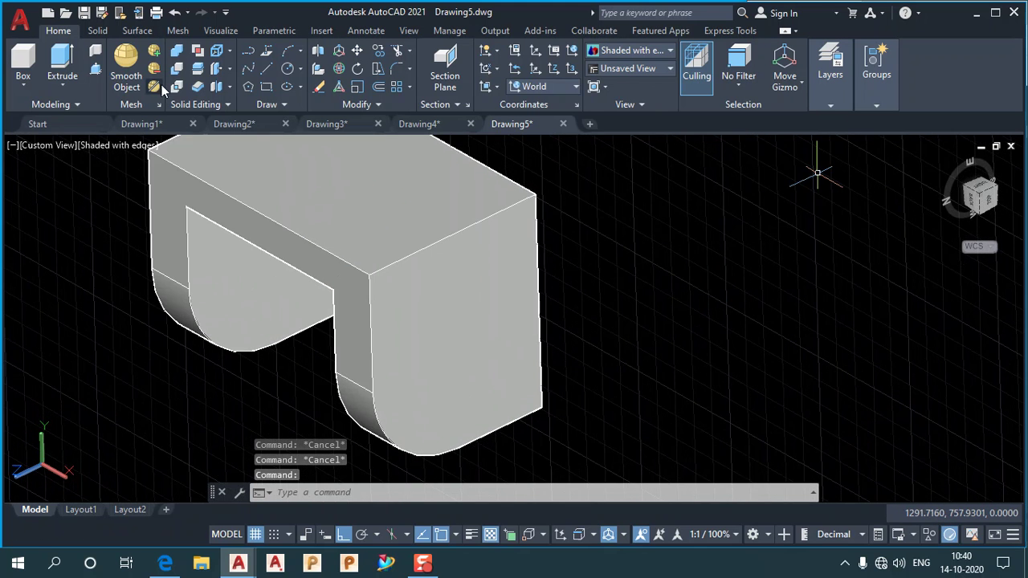
Step: Turn on the Navigation Bar and orbit the model to show the legs' other side
left_click(409, 30)
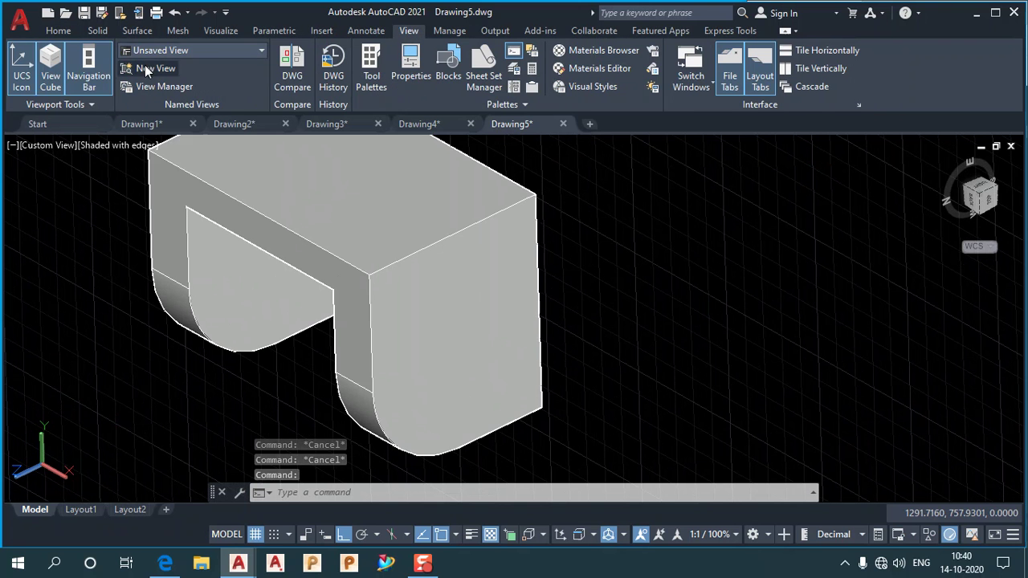
left_click(106, 70)
scroll(526, 314, "down", 2)
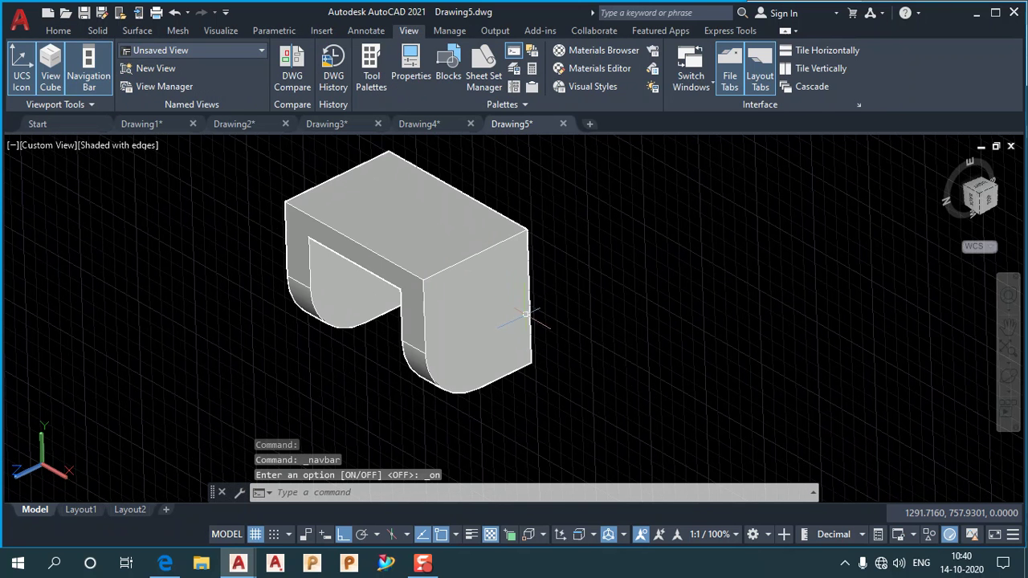
mouse_move(567, 311)
middle_mouse_down("ctrl+shift")
mouse_move(599, 298)
mouse_move(568, 292)
mouse_move(571, 278)
mouse_move(581, 298)
mouse_move(527, 390)
mouse_move(450, 417)
middle_mouse_up("ctrl+shift")
key("Escape")
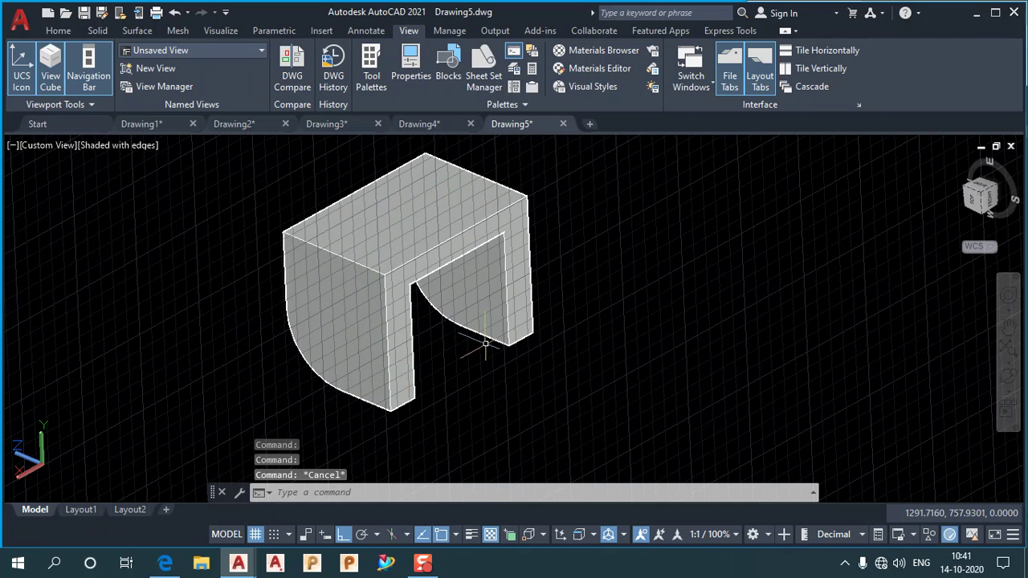
Step: Fillet the remaining bottom edges of the left and right legs at radius 40
left_click(60, 35)
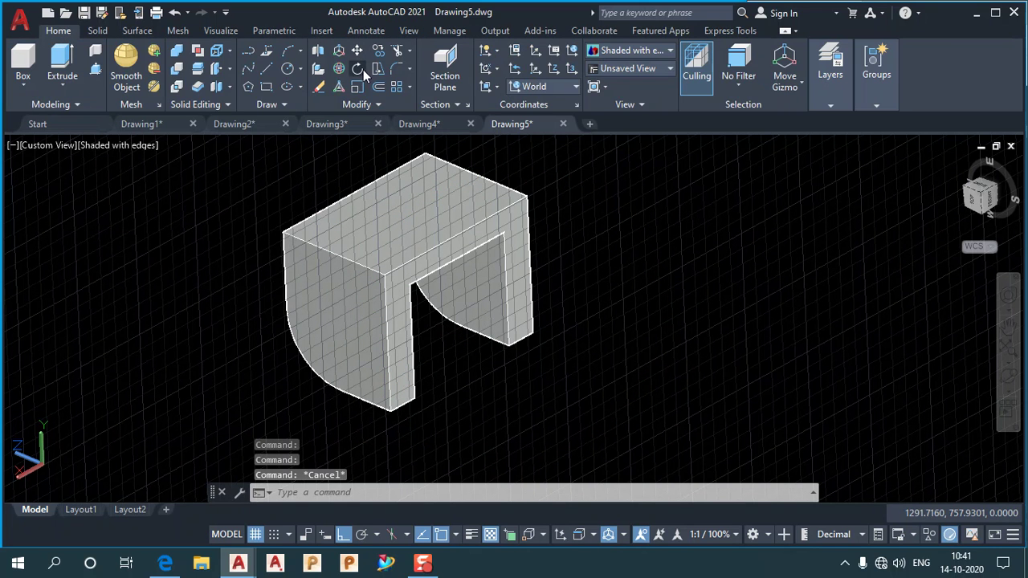
left_click(397, 71)
left_click(398, 408)
left_click(400, 406)
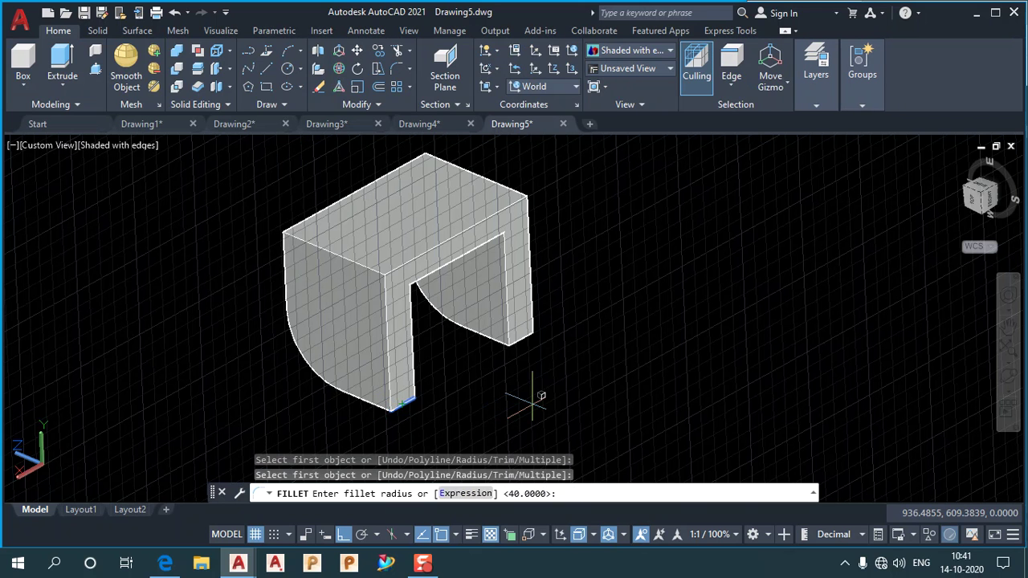
key("Return")
key("Return")
key("Return")
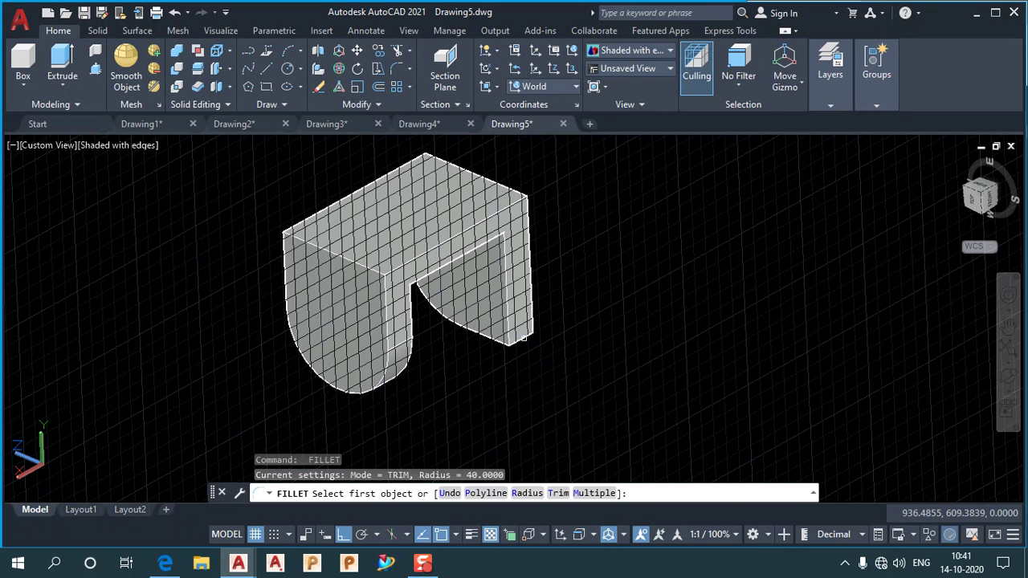
left_click(526, 337)
key("Return")
key("Return")
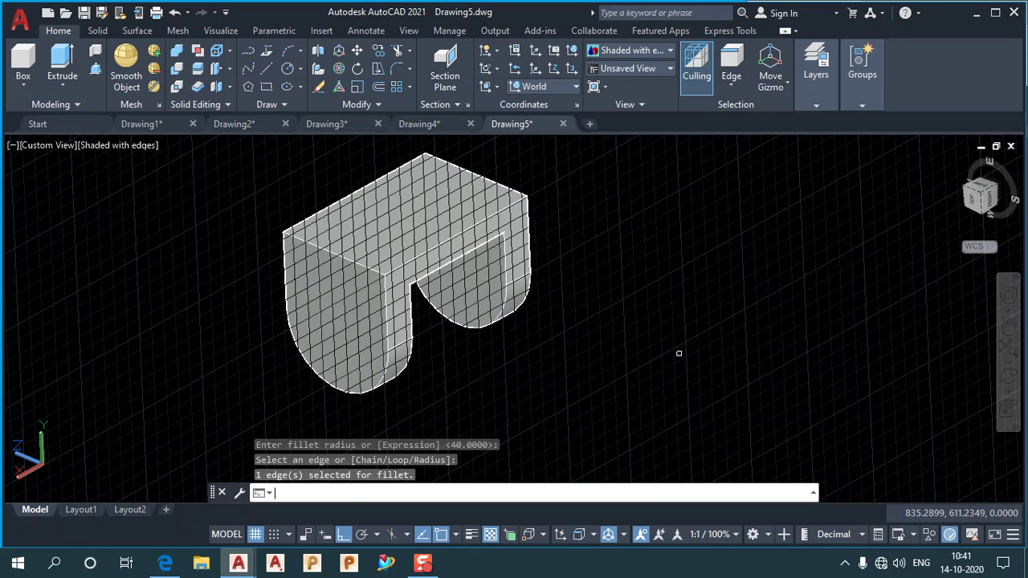
key("Return")
key("Escape")
Step: Hide the background grid with F7
left_click(255, 534)
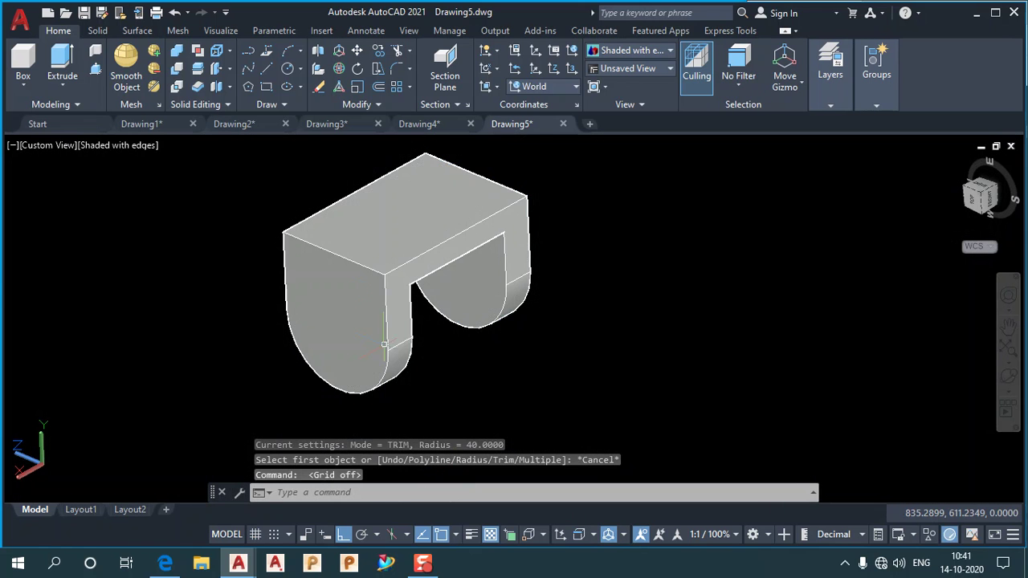
scroll(547, 128, "up", 1)
scroll(546, 129, "up", 1)
key("Escape")
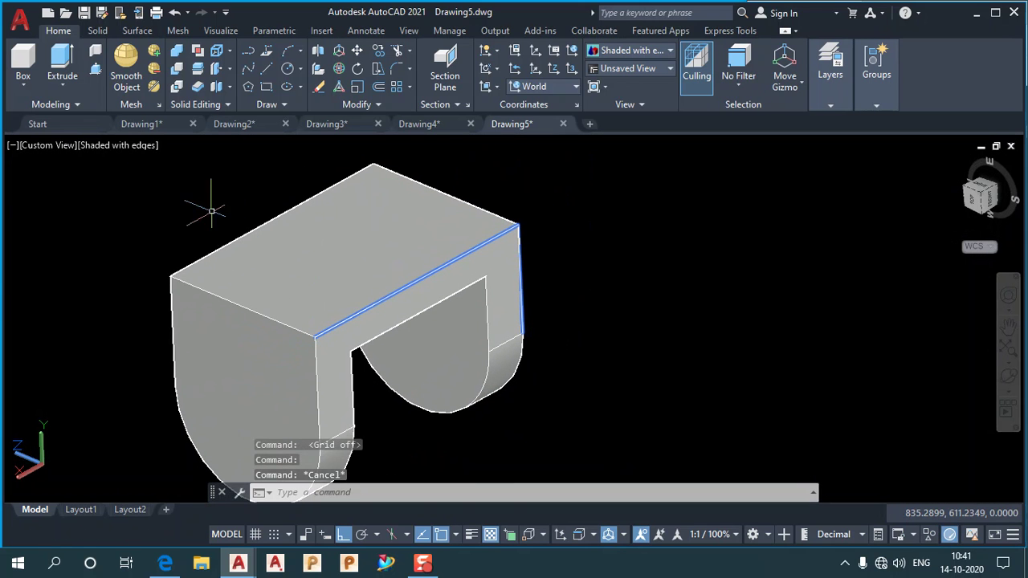
Step: Align the UCS to the block's top face using UCS Face
left_click(487, 89)
left_click(493, 138)
left_click(392, 221)
right_click(420, 224)
left_click(433, 233)
Step: Draw a line across the top face from the far edge to the near edge's midpoint
left_click(267, 69)
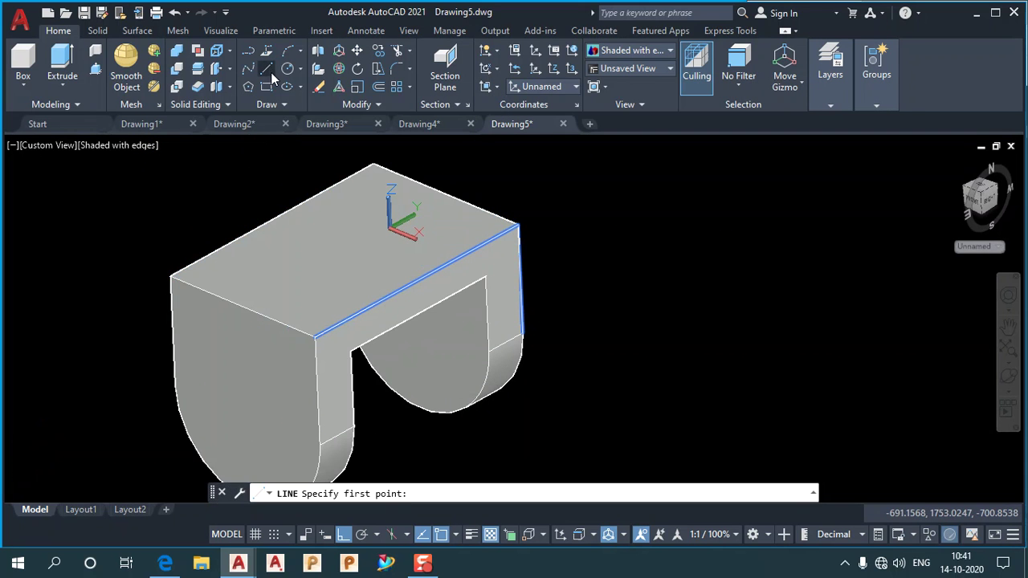
left_click(272, 220)
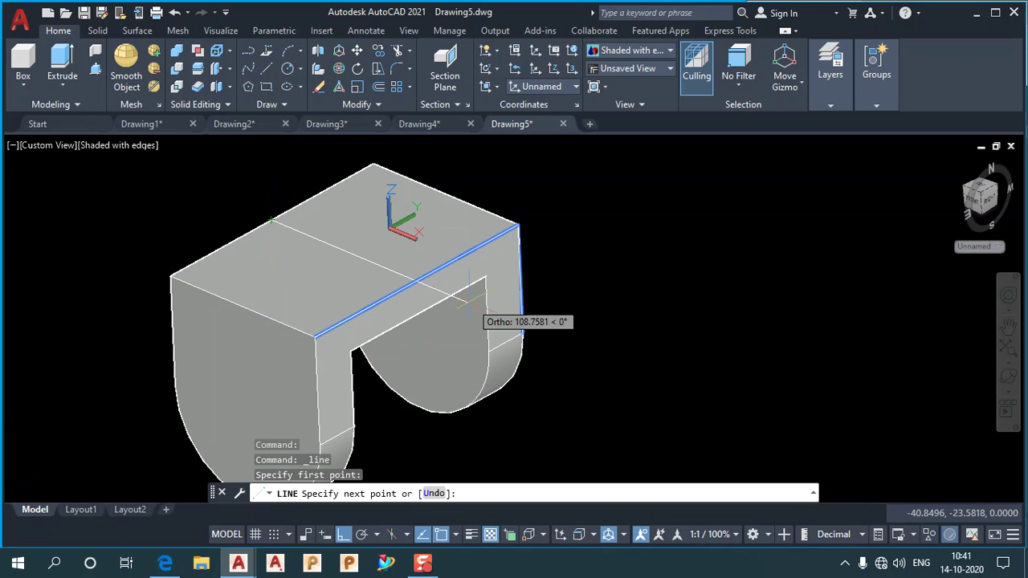
left_click(416, 281)
key("Escape")
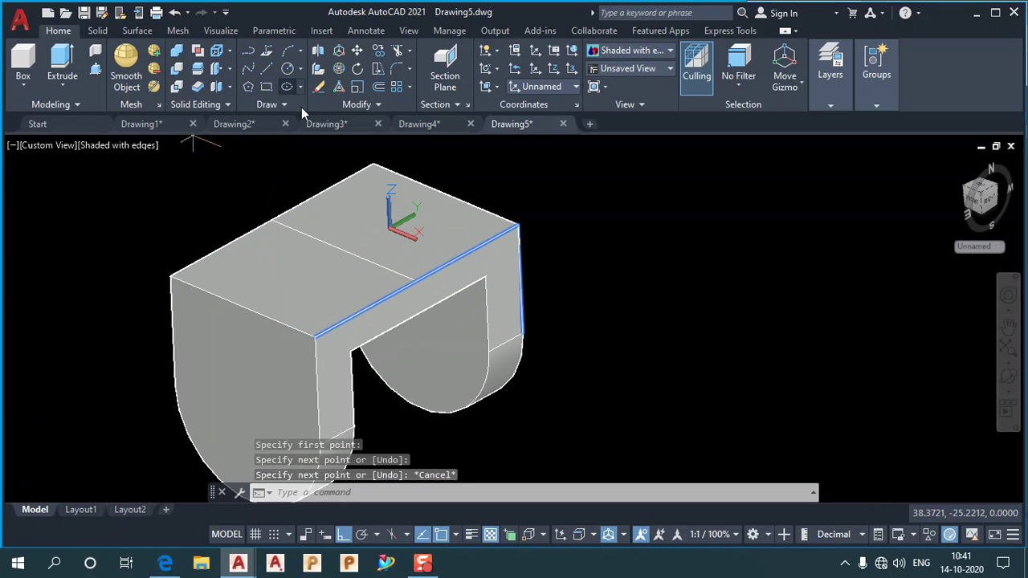
Step: Begin a circle on the top face, discarding a misplaced first centre point
left_click(287, 68)
left_click(340, 248)
key("Escape")
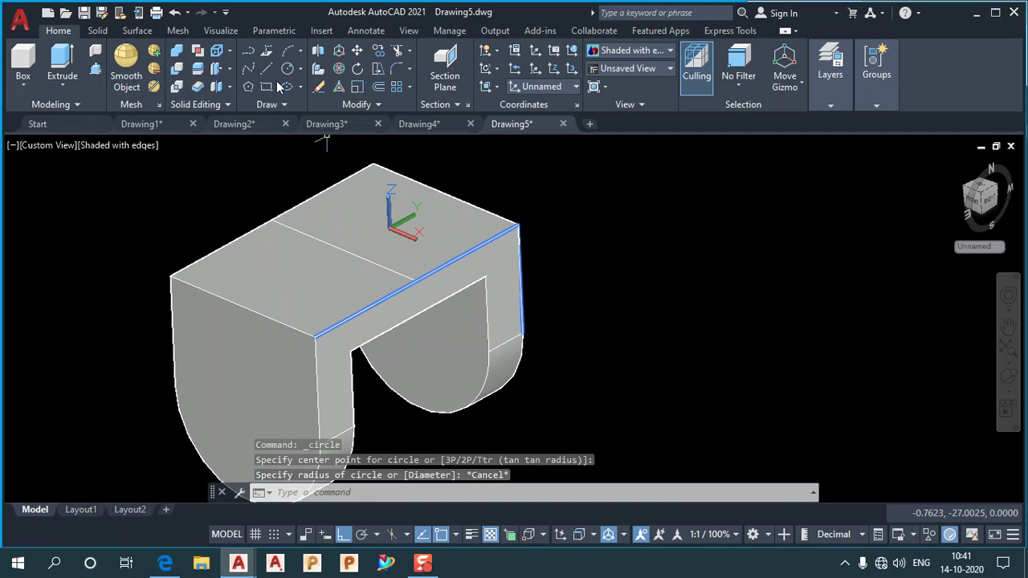
left_click(286, 69)
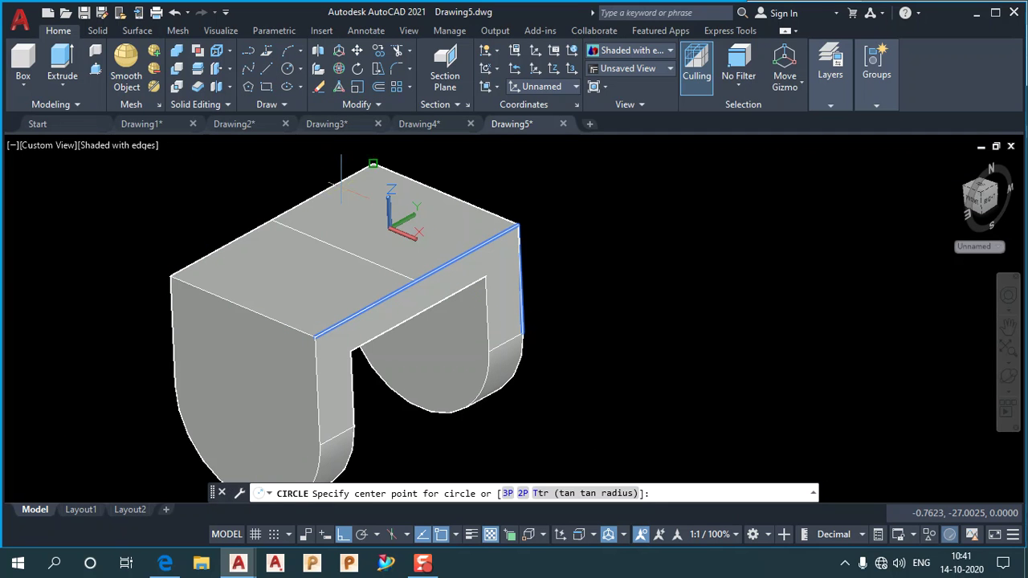
Step: Draw the circle centred on the line's midpoint, reaching the top face's far edge
left_click(343, 249)
left_click(274, 215)
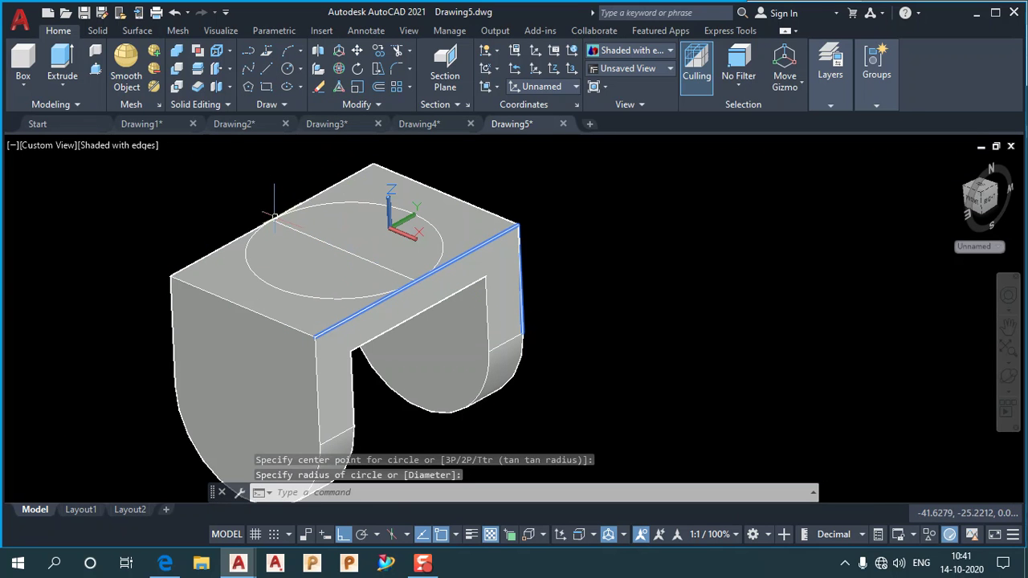
key("Escape")
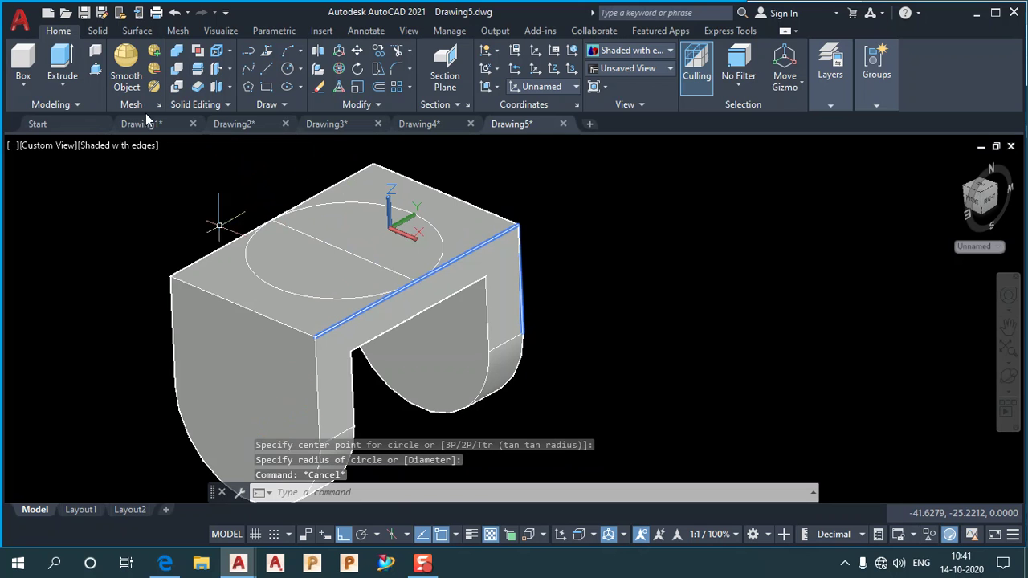
Step: Switch to wireframe and extrude the top-face circle 20 units into a cylindrical boss
left_click(62, 65)
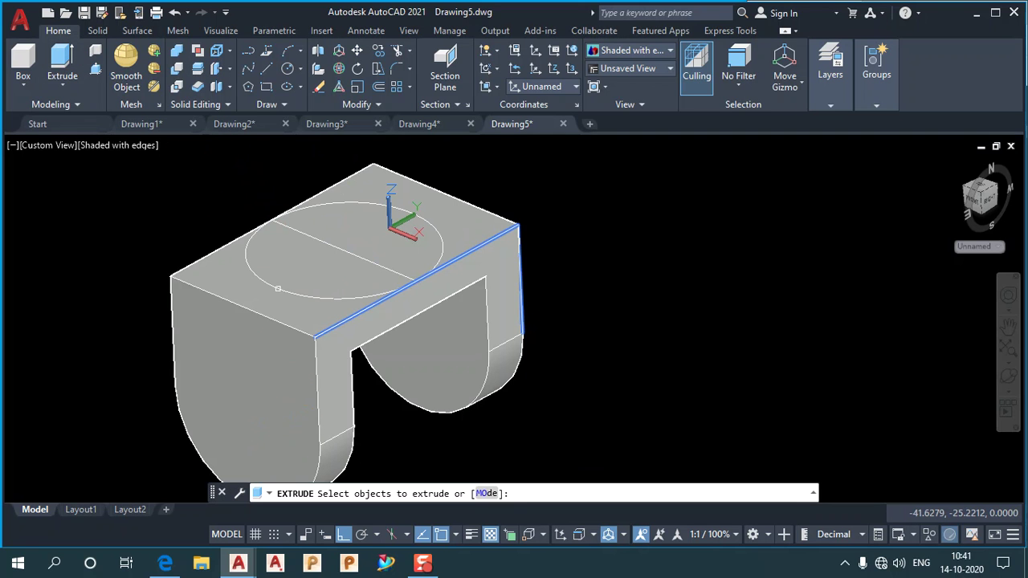
left_click(277, 288)
right_click(277, 288)
key("Escape")
key("Escape")
key("Escape")
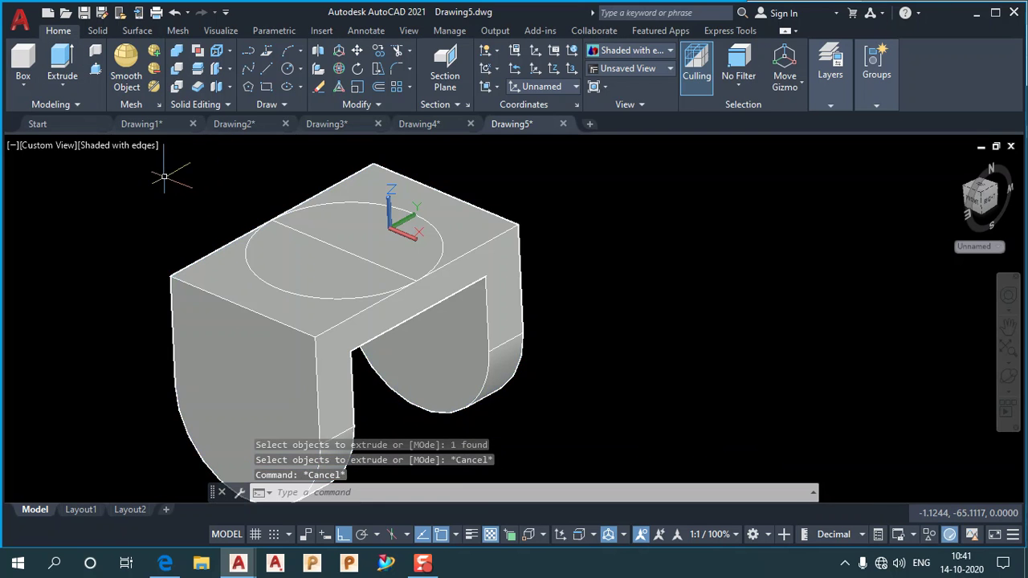
left_click(133, 150)
left_click(163, 180)
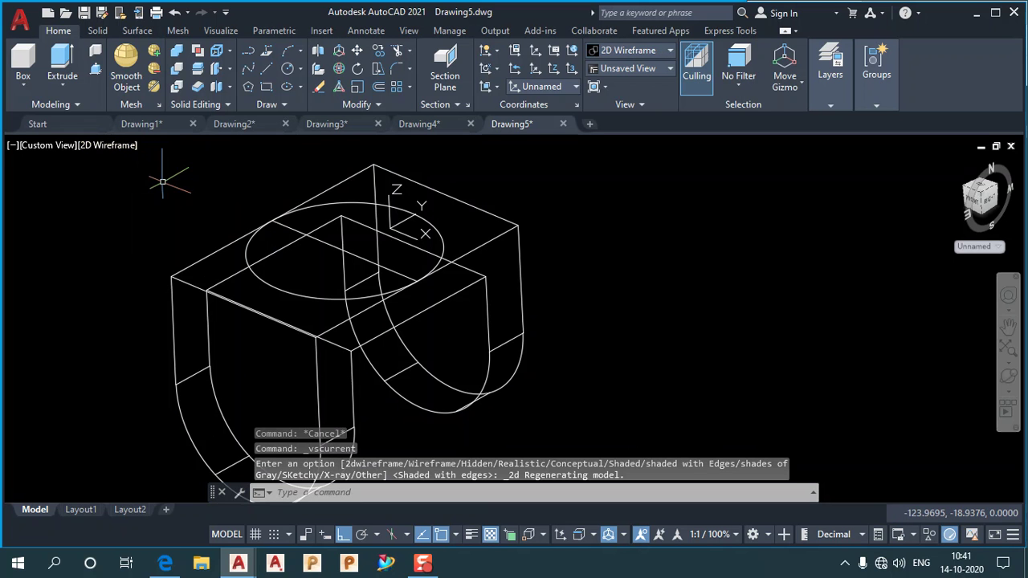
left_click(62, 65)
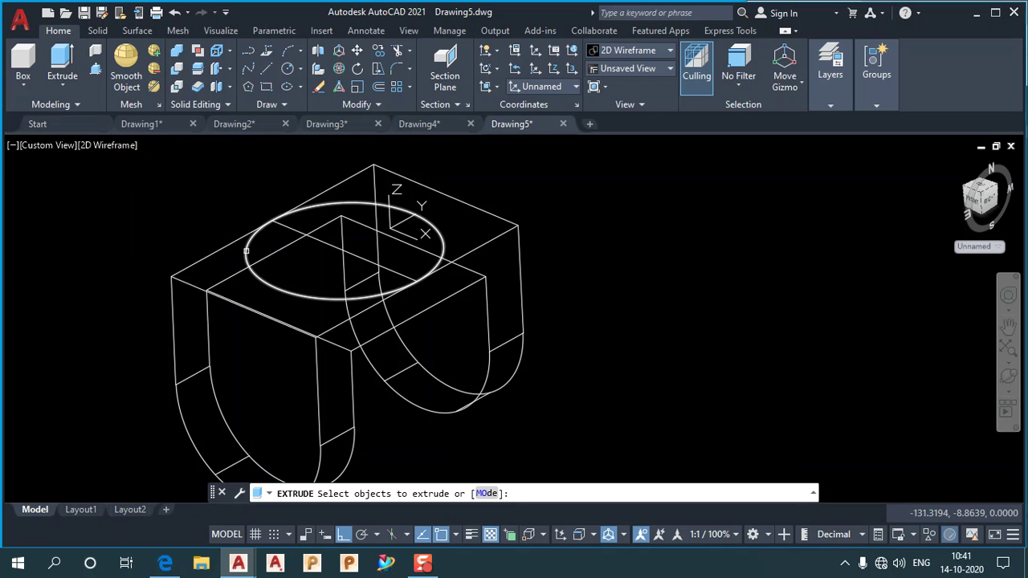
left_click(246, 251)
right_click(246, 251)
left_click(284, 260)
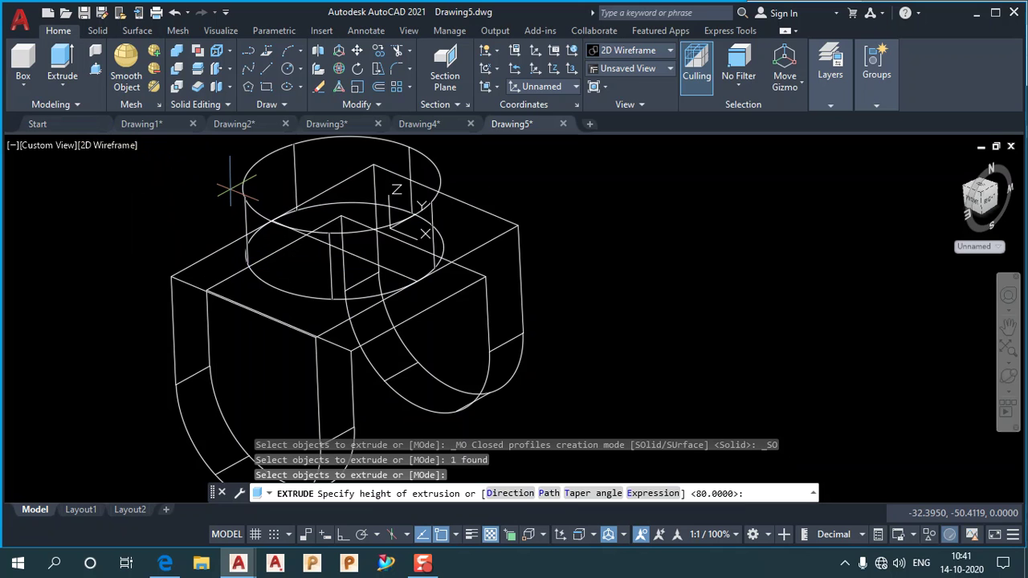
type("20")
key("Return")
key("Escape")
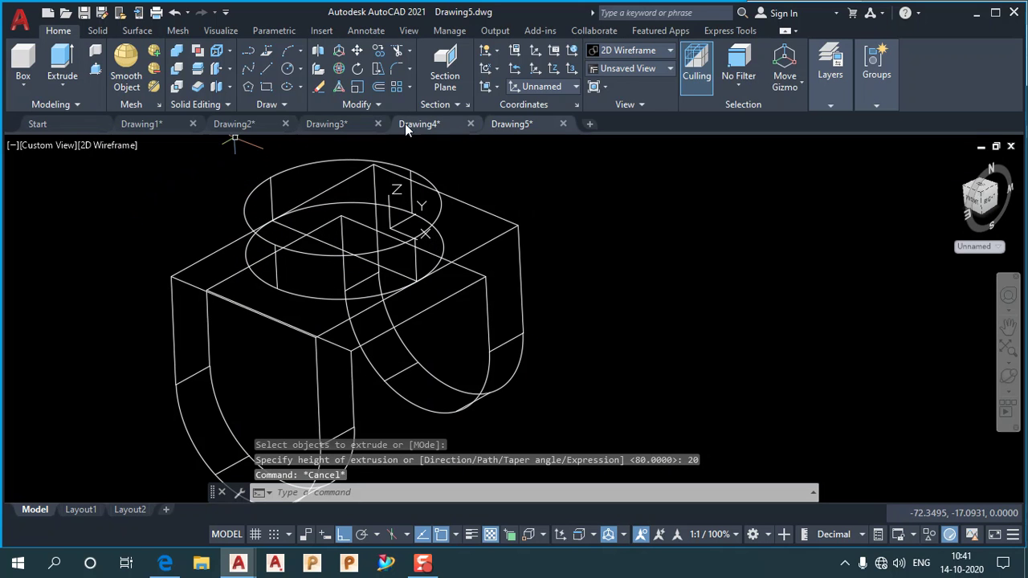
Step: Align the UCS to the boss's top face
left_click(495, 87)
left_click(496, 167)
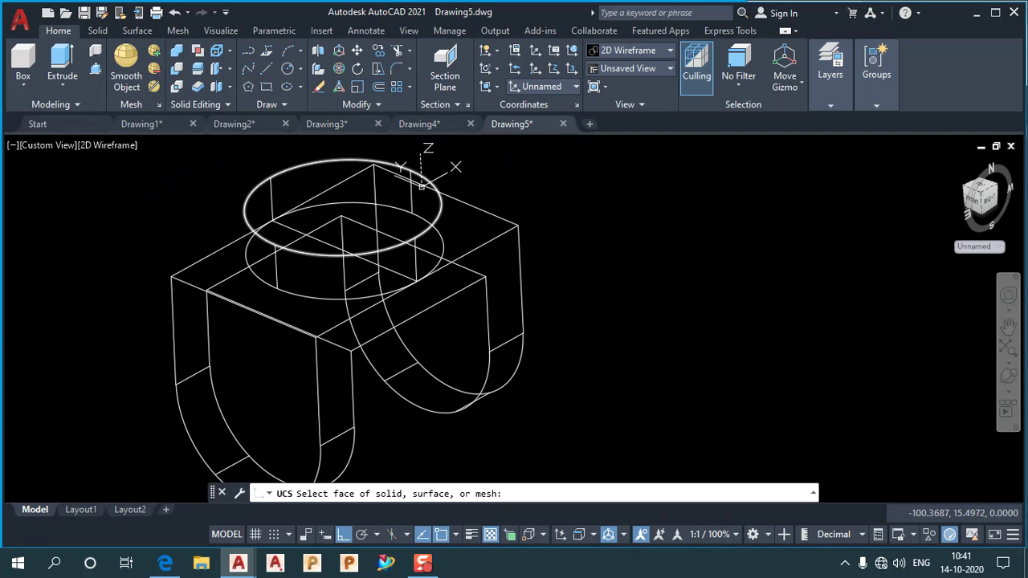
left_click(434, 193)
right_click(436, 189)
left_click(450, 197)
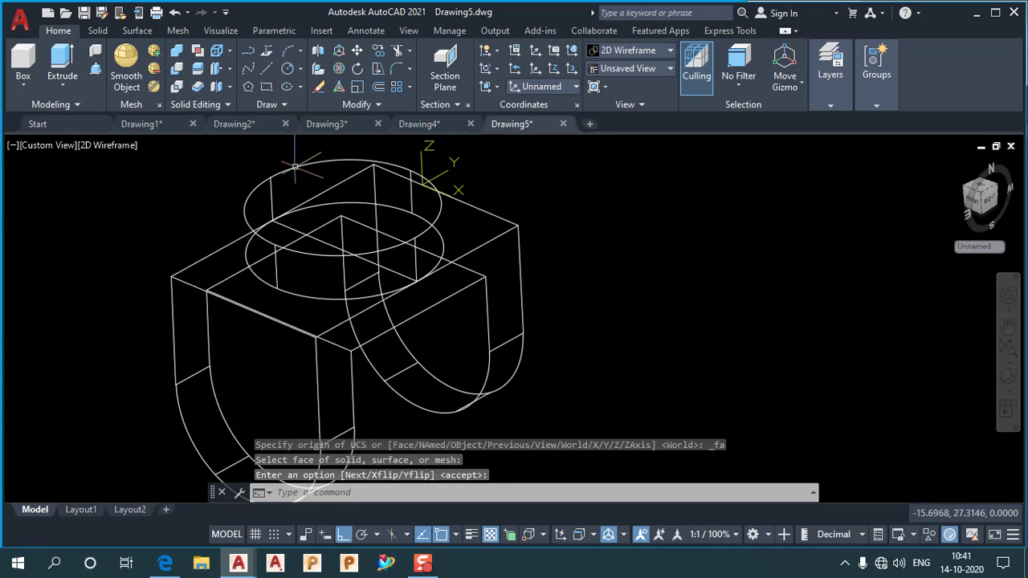
Step: Set the visual style to Shaded with Edges and check the reference drawing PDF
left_click(121, 149)
left_click(172, 265)
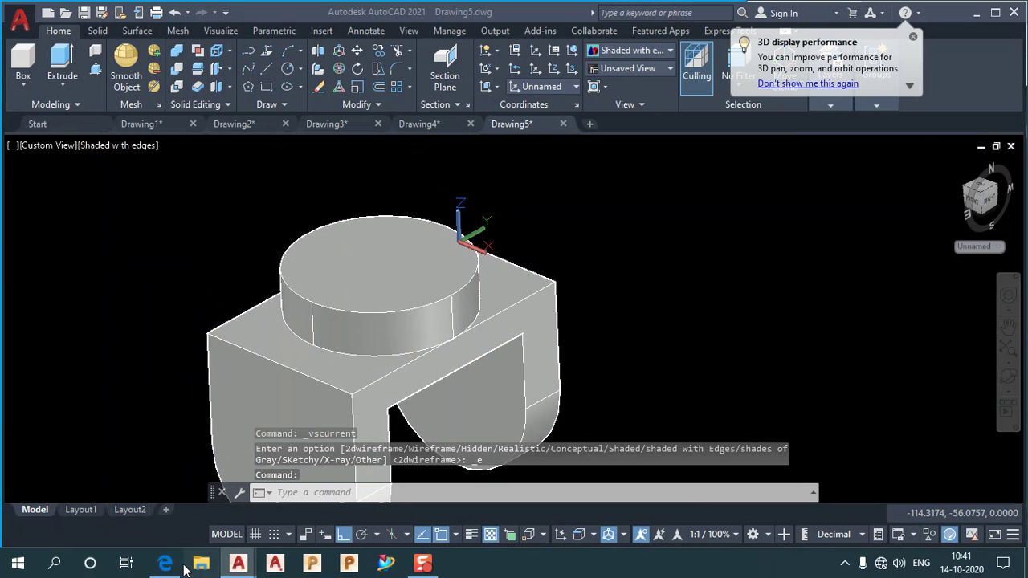
left_click(200, 563)
left_click(164, 563)
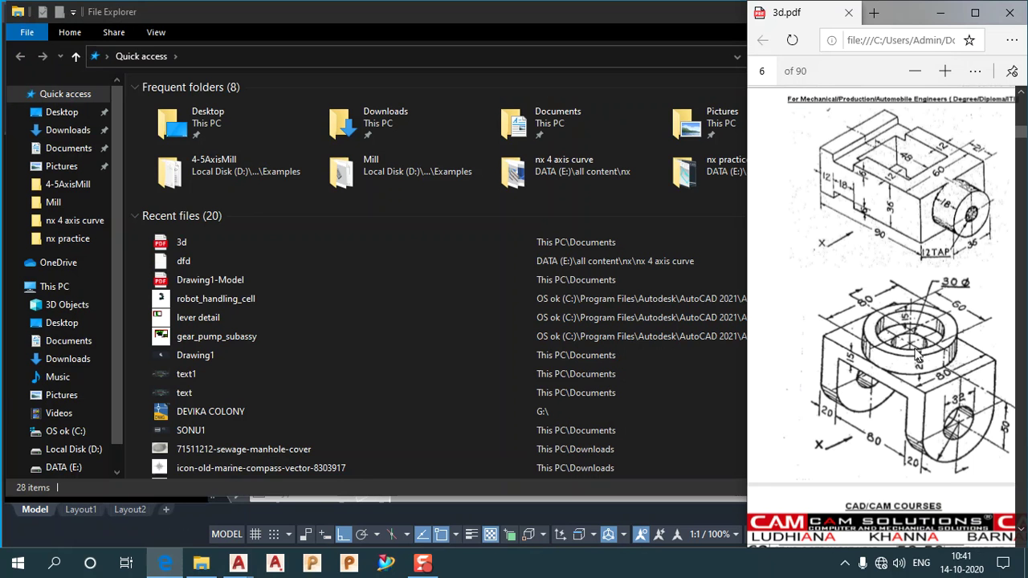
left_click(610, 48)
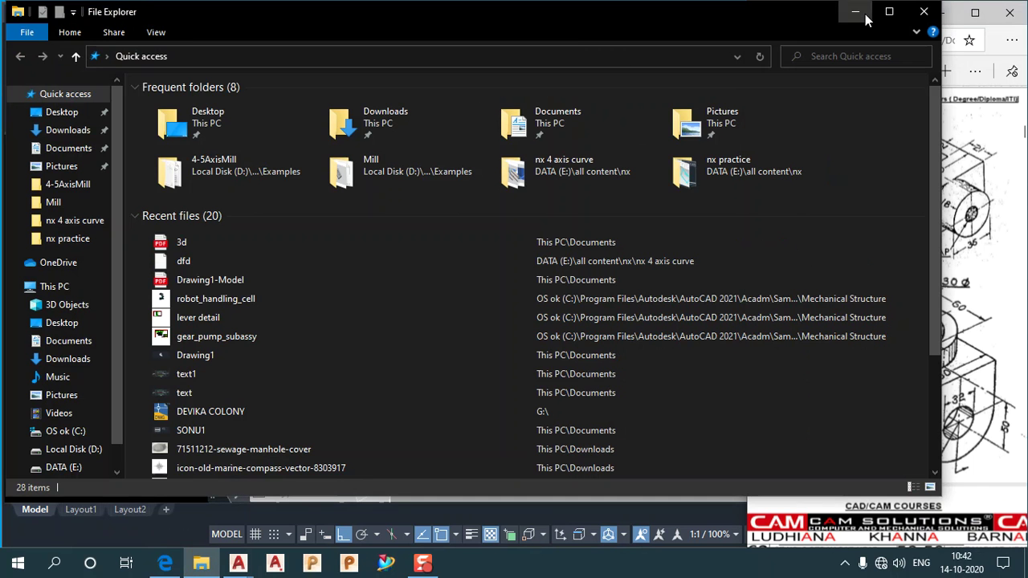
left_click(865, 16)
left_click(372, 264)
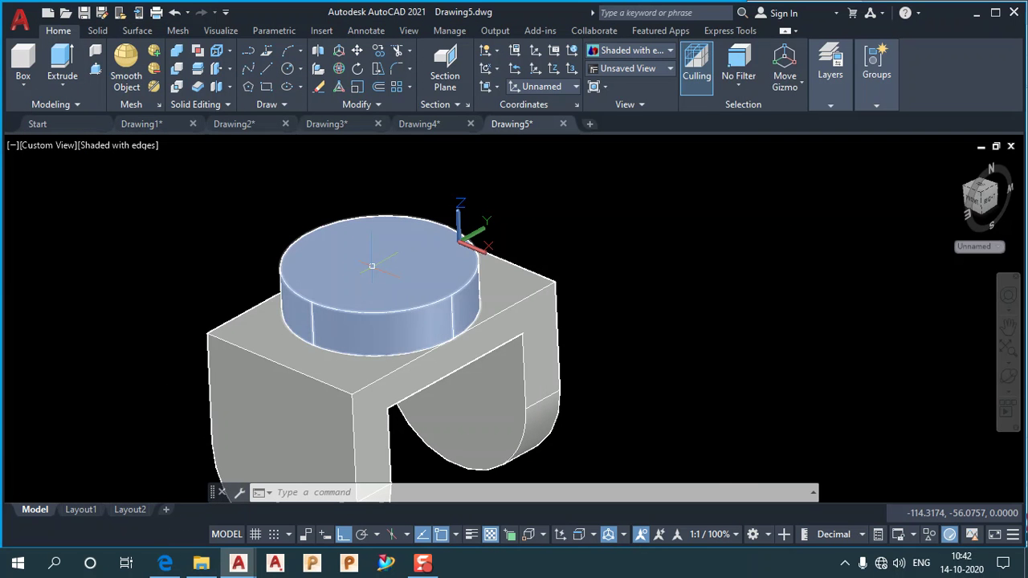
Step: Draw a radius-30 circle at the boss centre and extrude it 15 units down
left_click(286, 70)
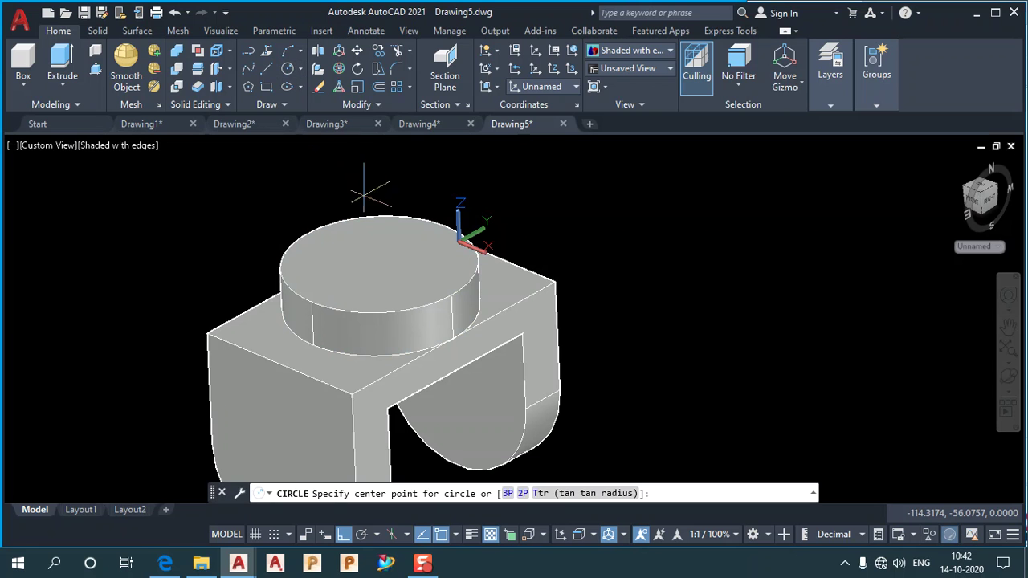
left_click(368, 211)
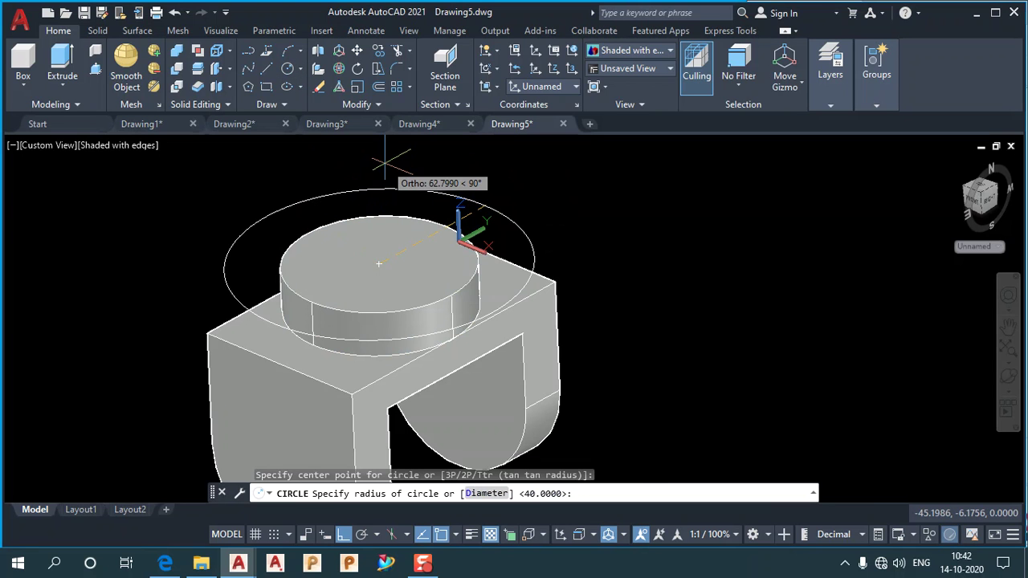
type("30")
key("Return")
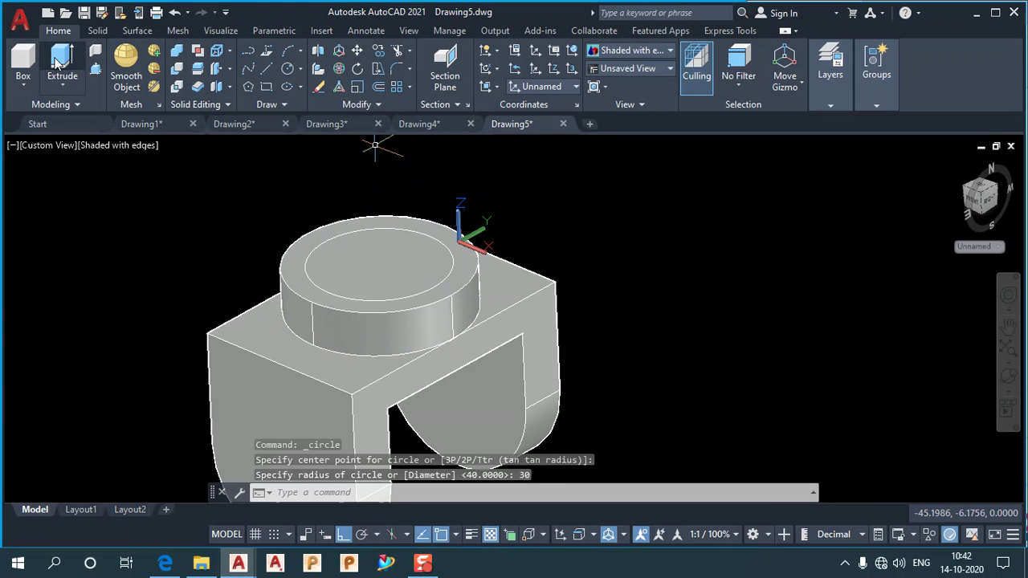
left_click(61, 64)
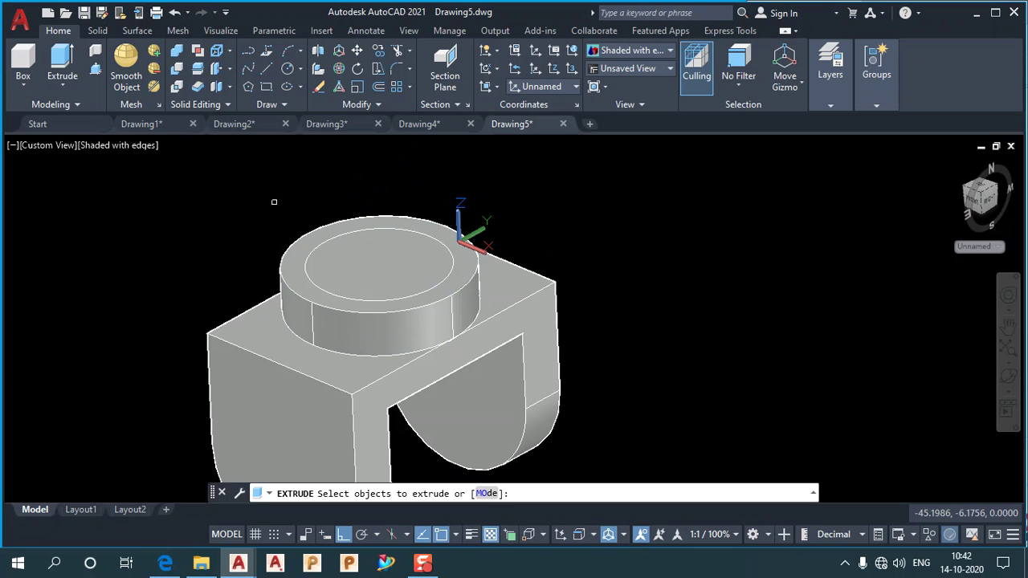
left_click(316, 249)
right_click(312, 253)
left_click(357, 259)
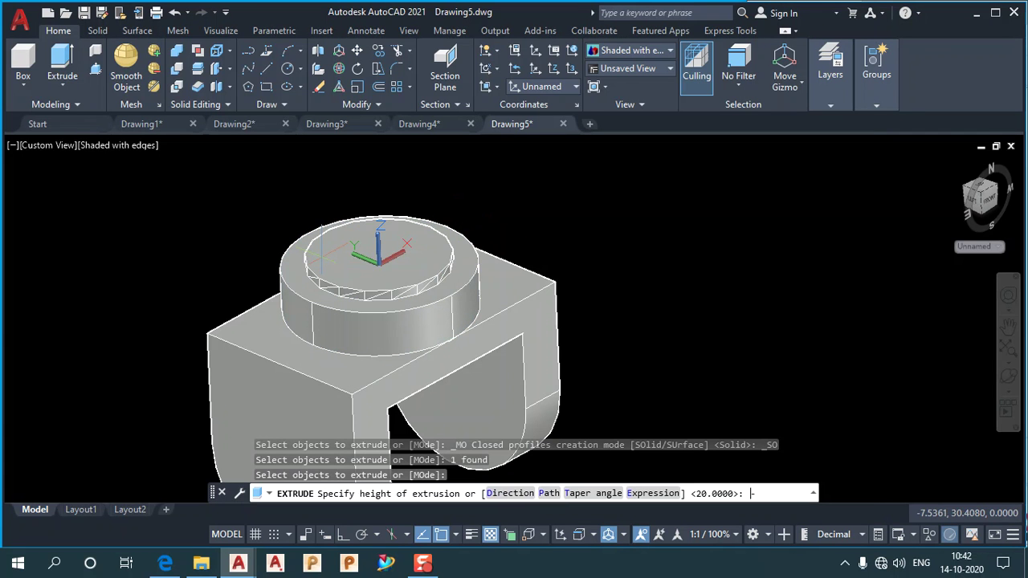
type("-15")
key("Return")
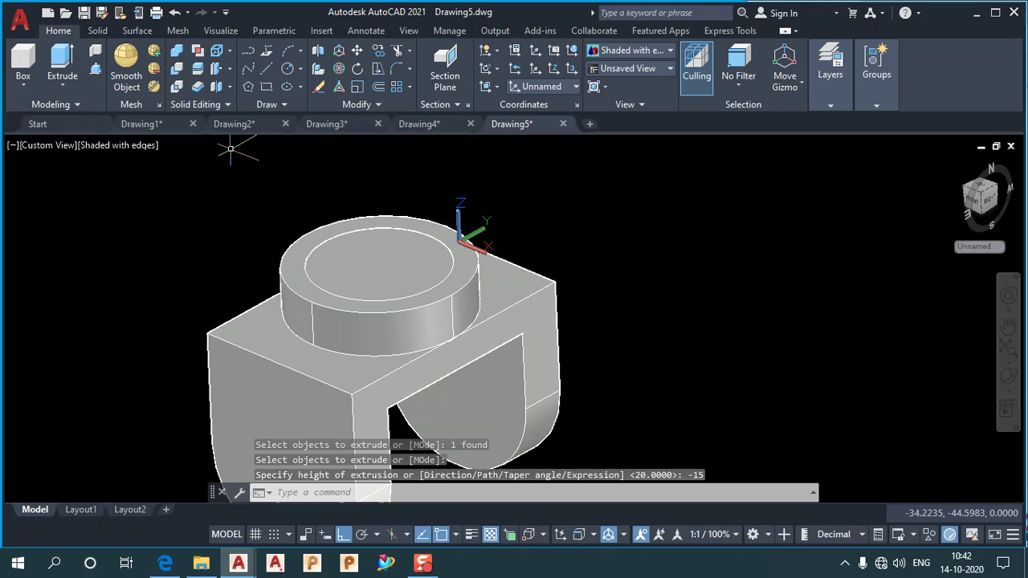
Step: Subtract the inner radius-30 cylinder from the boss to form the counterbore
left_click(177, 68)
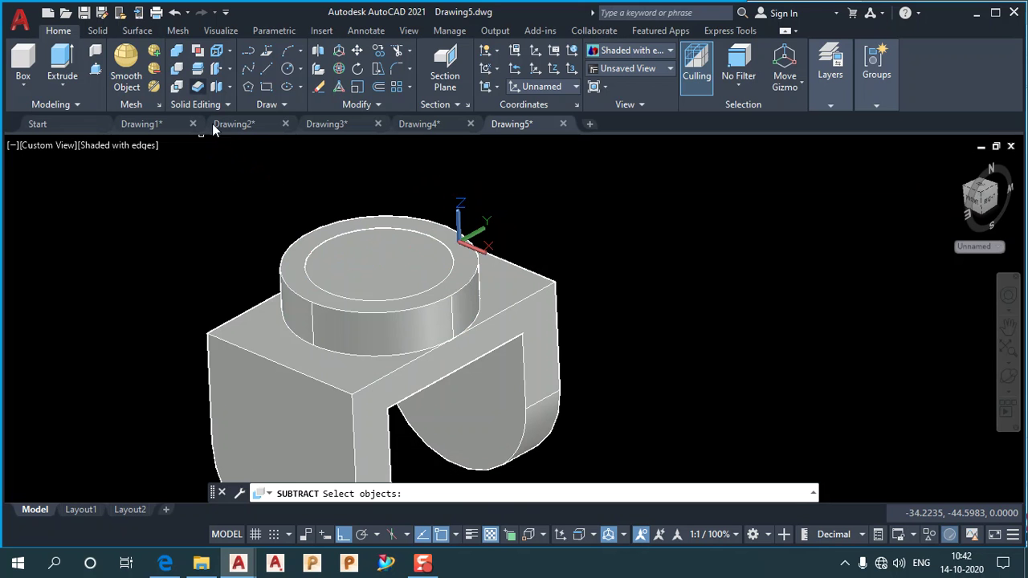
left_click(291, 292)
key("Return")
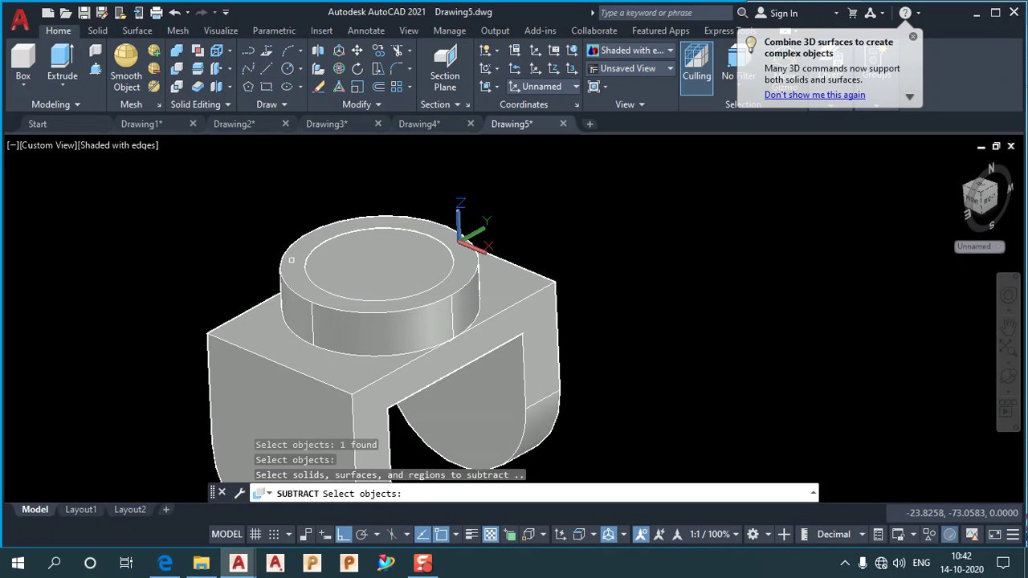
left_click(319, 249)
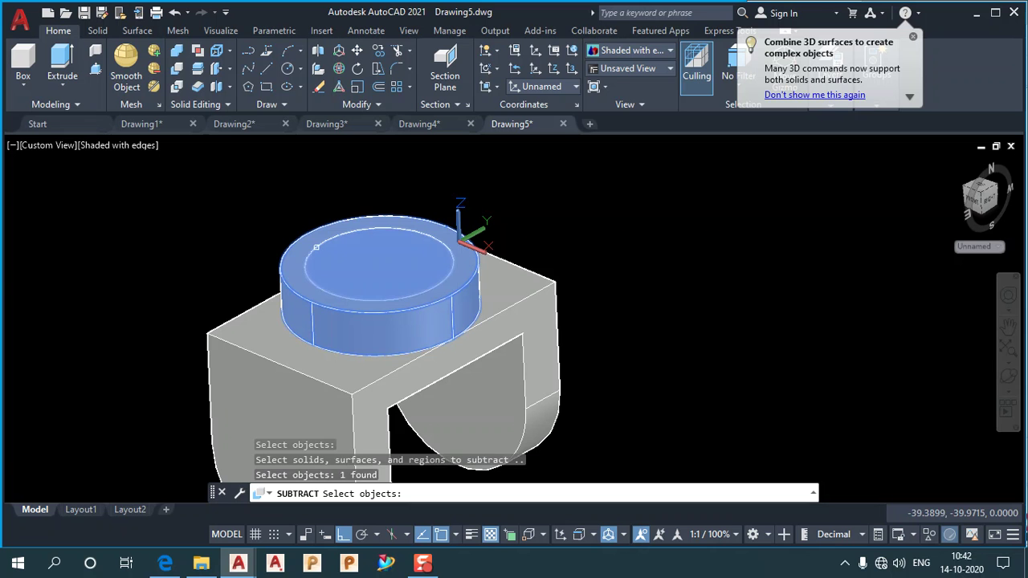
key("Return")
scroll(386, 225, "down", 2)
middle_click_drag(289, 257, 338, 231)
key("Return")
key("Escape")
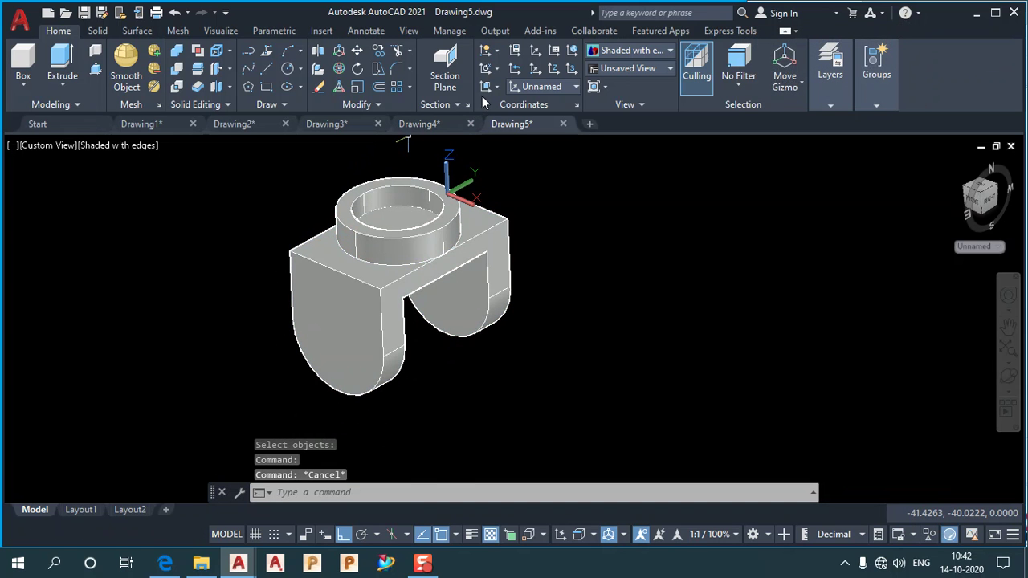
Step: Align the UCS to the recess floor and orbit to look down into the counterbore
left_click(482, 88)
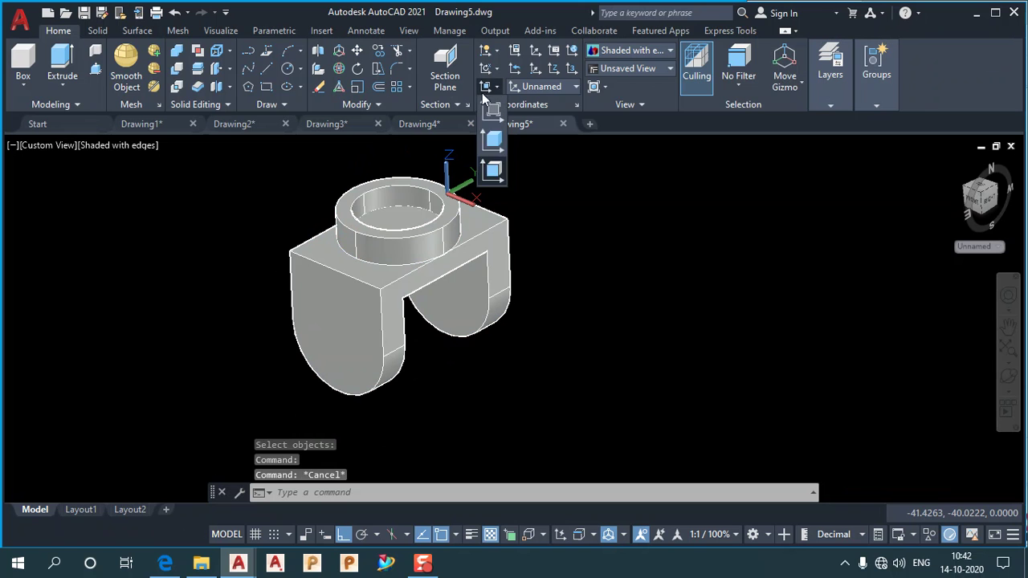
left_click(493, 172)
left_click(393, 217)
key("Return")
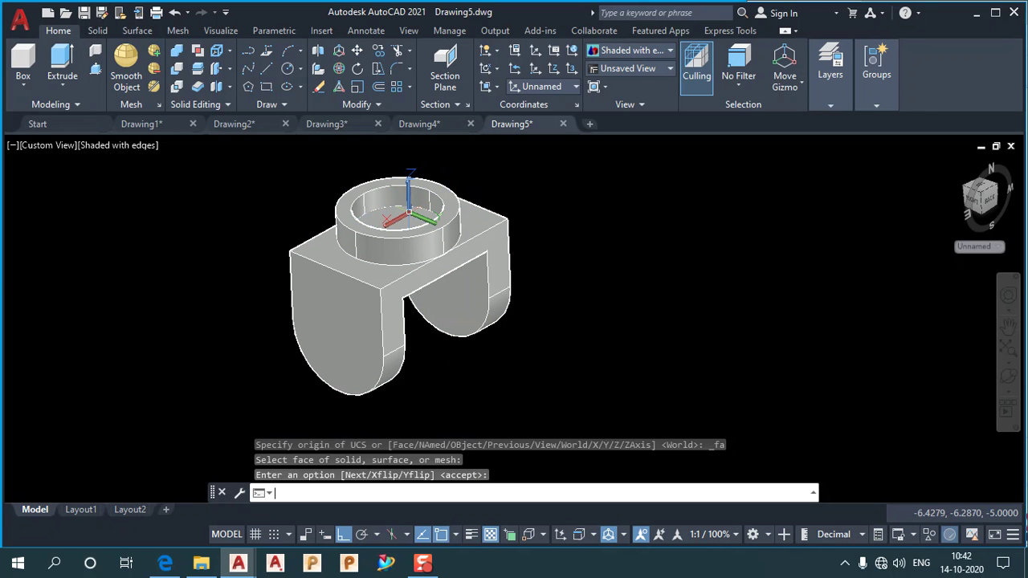
left_click(1003, 384)
mouse_move(402, 287)
left_mouse_down()
mouse_move(479, 295)
mouse_move(457, 246)
mouse_move(418, 290)
left_mouse_up()
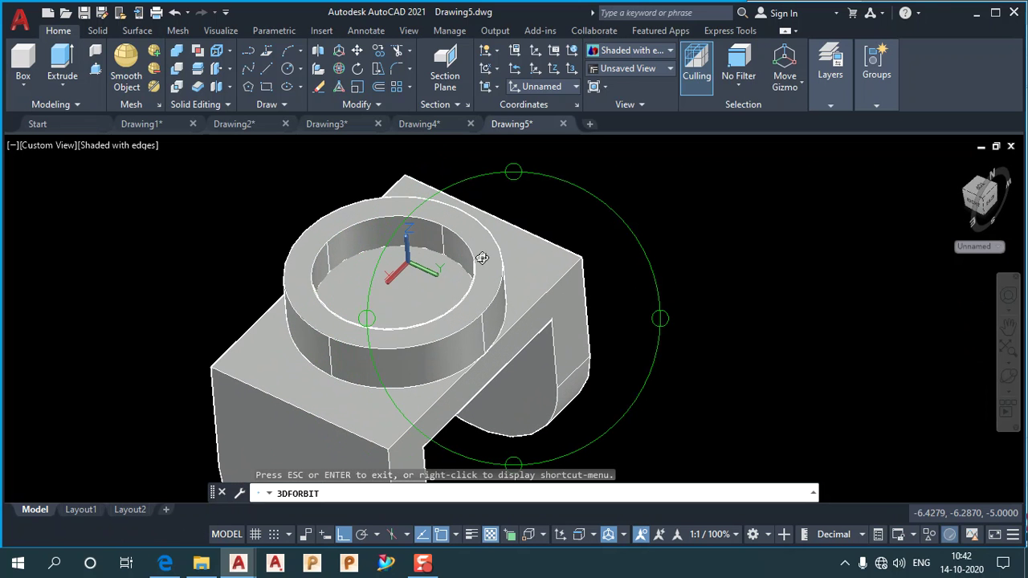
left_click_drag(481, 258, 484, 266)
key("Escape")
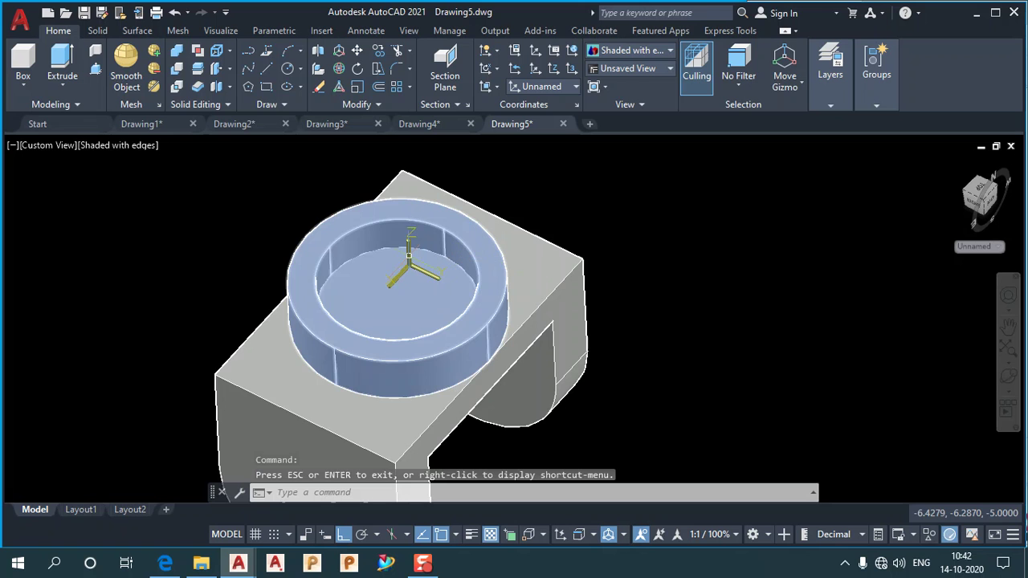
Step: Draw a radius-20 circle on the recess floor and check it against the reference PDF
left_click(287, 69)
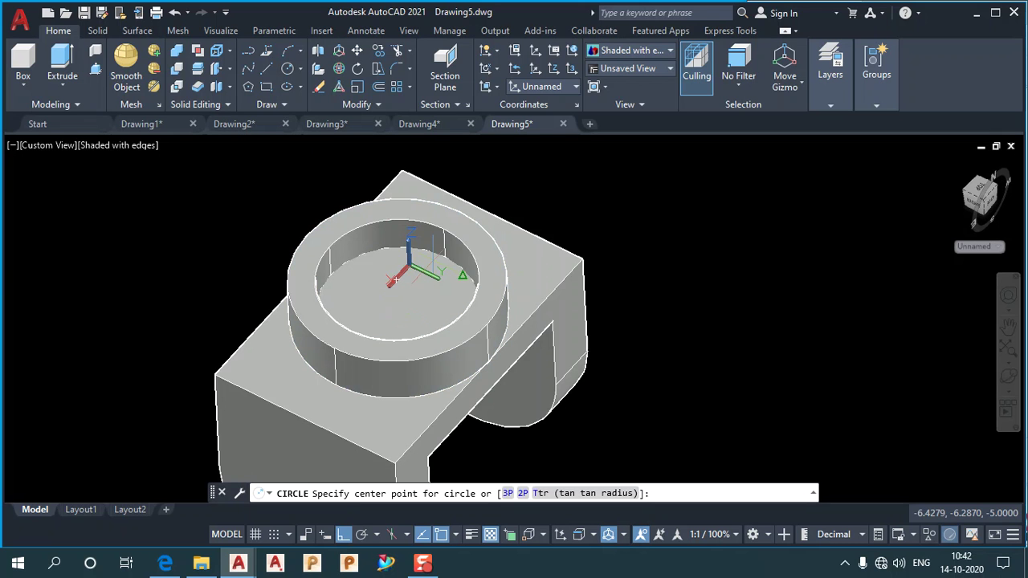
left_click(398, 308)
type("20")
key("Return")
key("Escape")
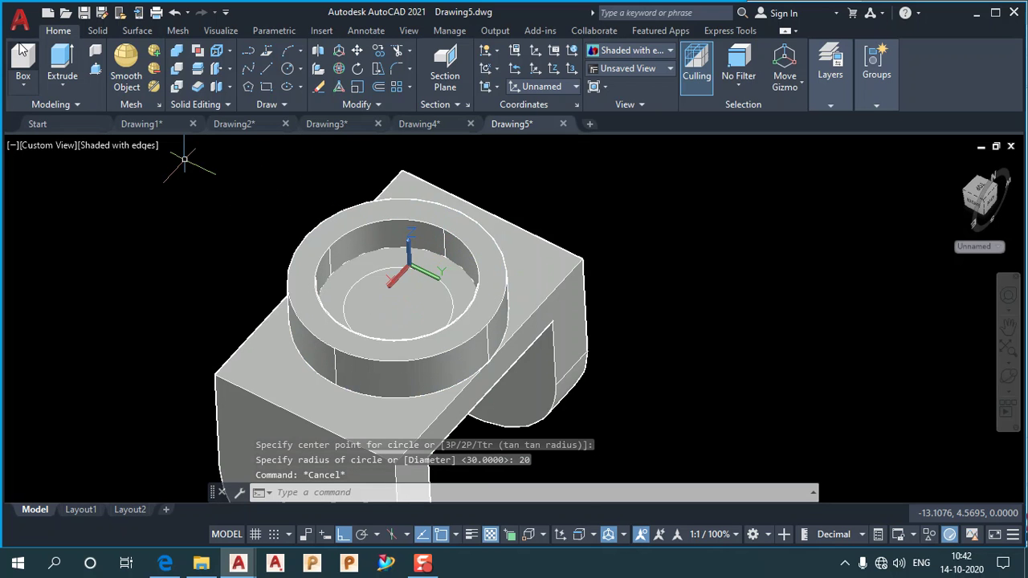
left_click(181, 569)
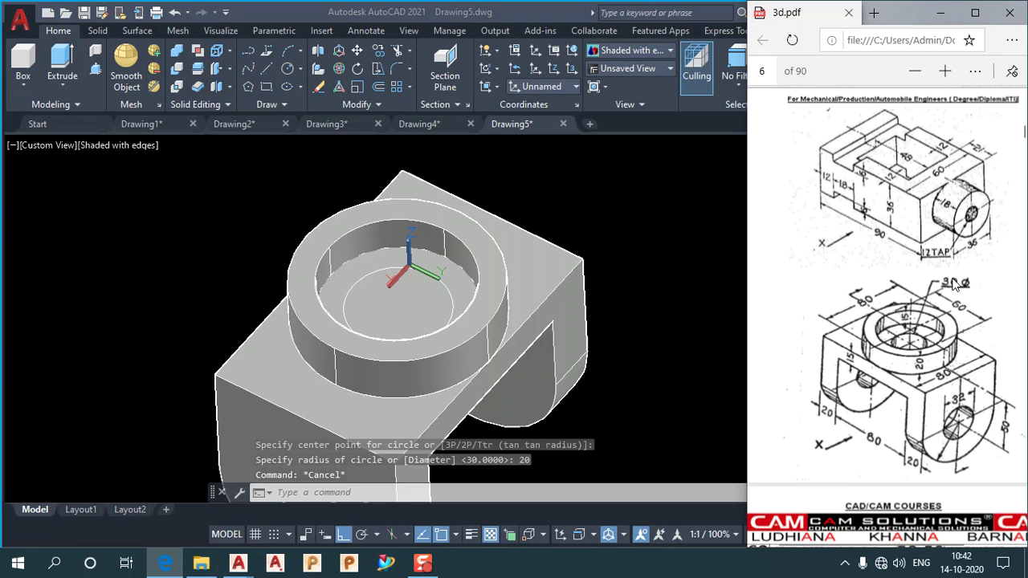
left_click(514, 233)
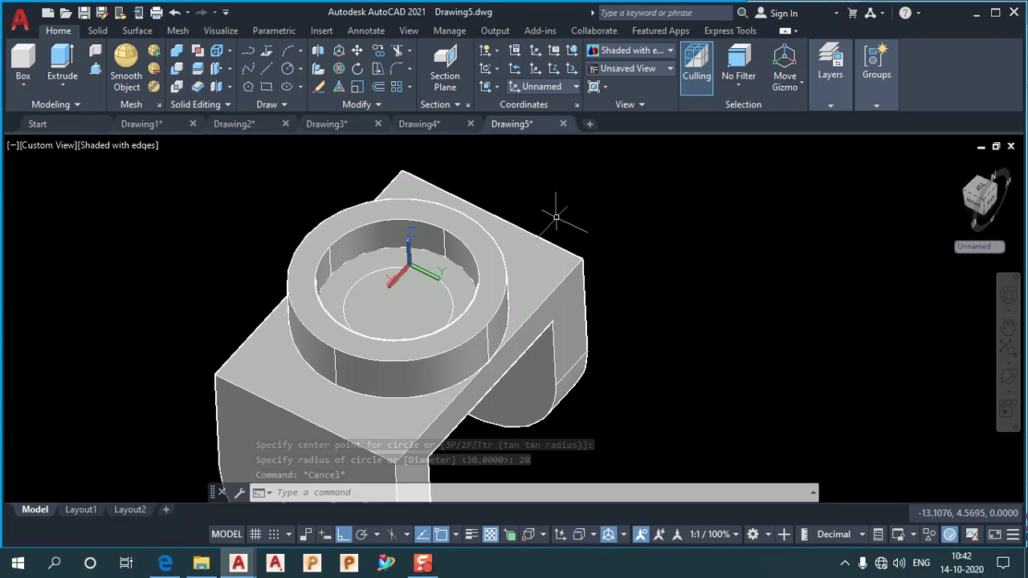
Step: Draw a radius-15 circle at the boss centre and select it for extrusion
left_click(287, 69)
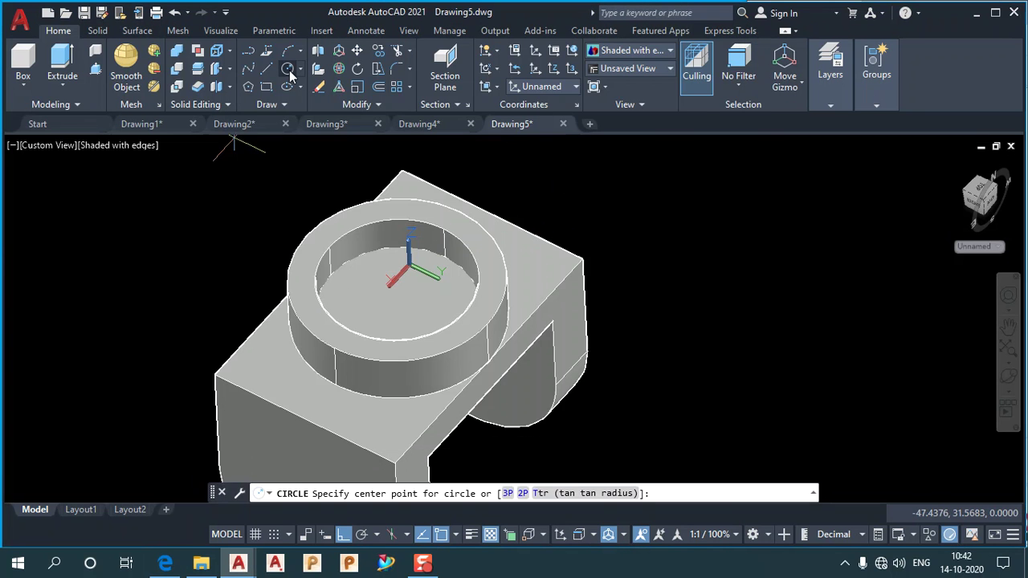
left_click(397, 308)
type("5")
key("Return")
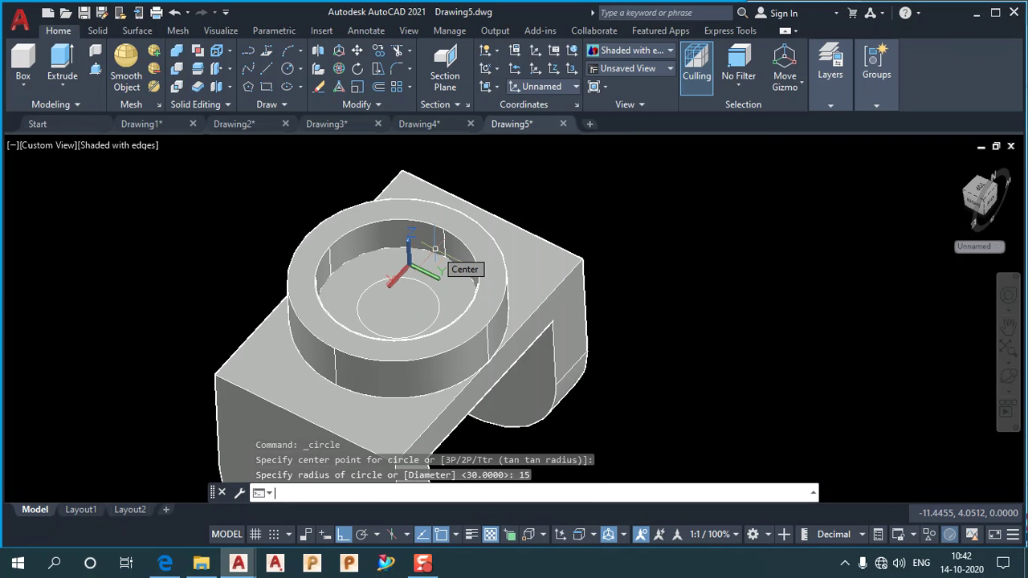
key("Escape")
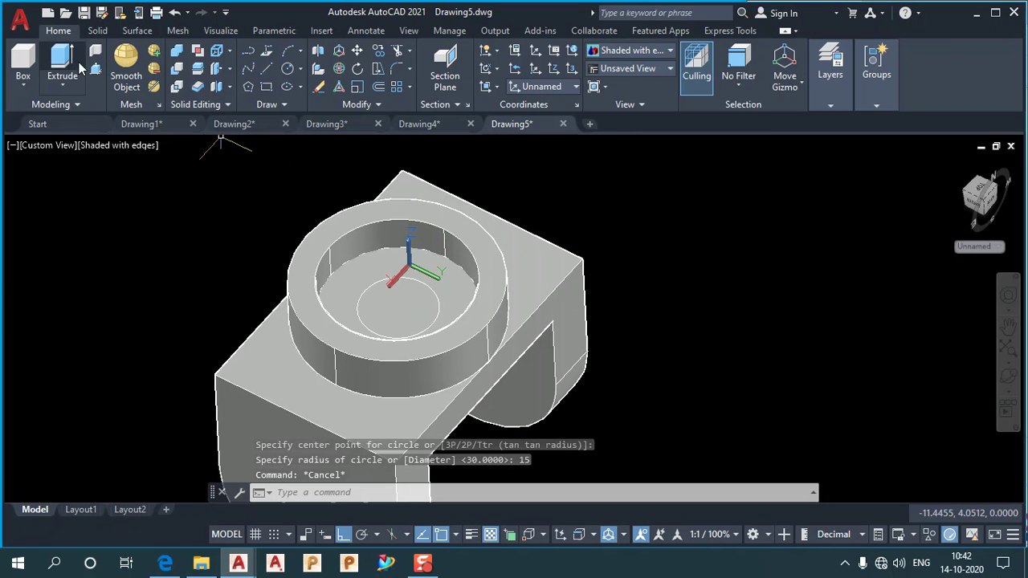
left_click(68, 63)
left_click(367, 284)
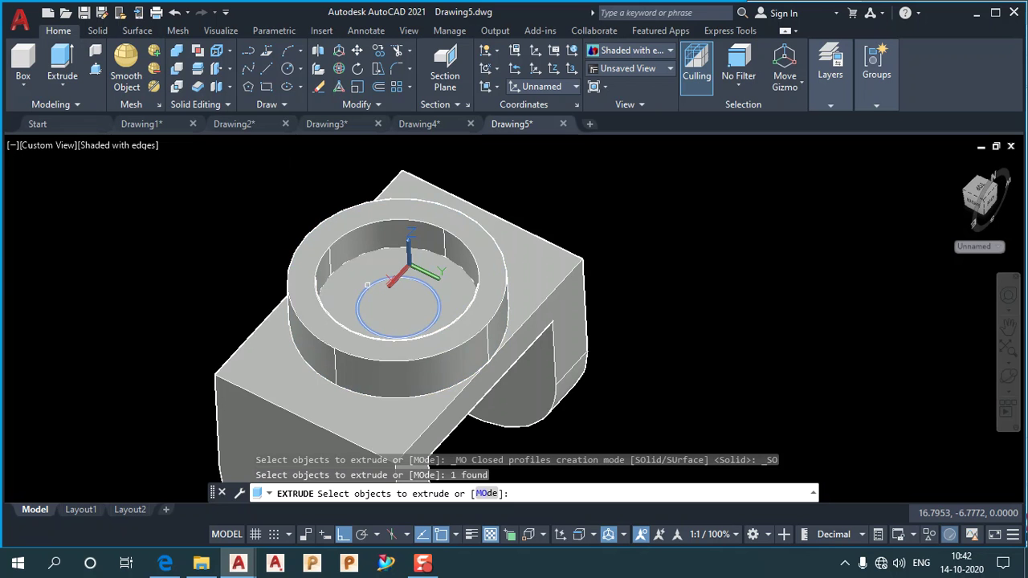
Step: Extrude the radius-15 circle 15 units down into the boss
key("Return")
scroll(367, 284, "down", 3)
key("Return")
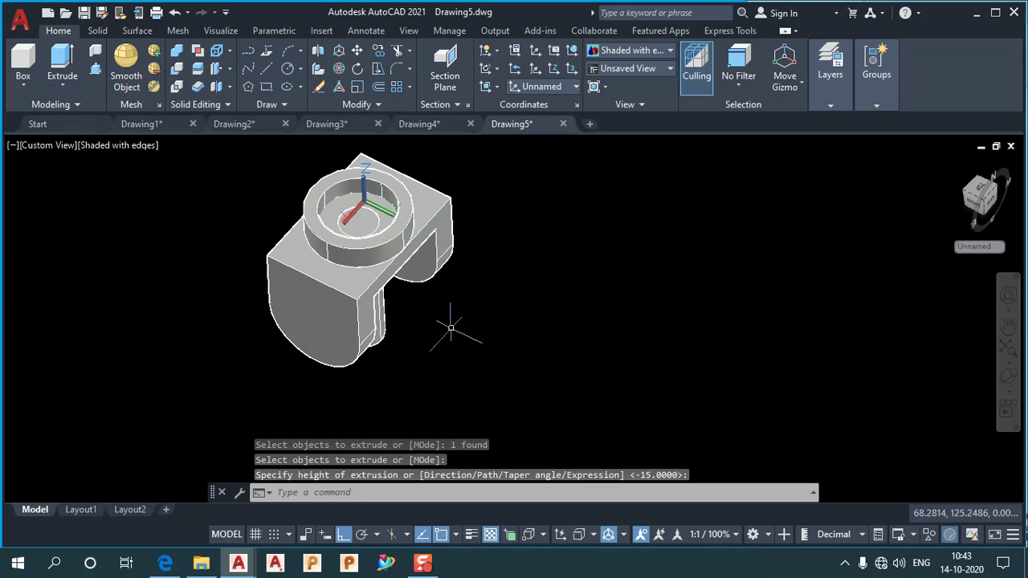
key("Escape")
Step: Subtract the radius-15 cylinder from the block and boss ring to cut the hole
left_click(177, 70)
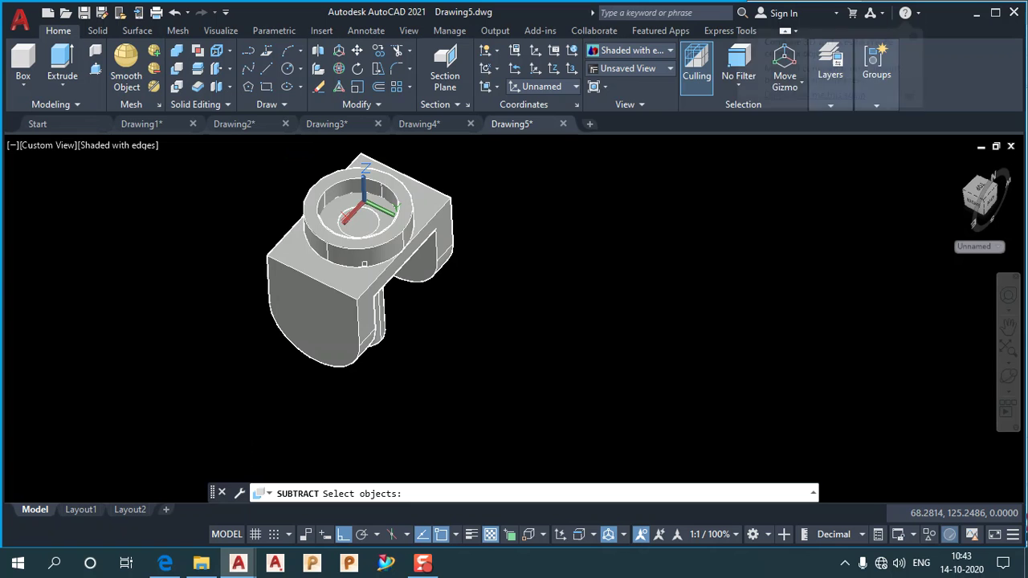
left_click(365, 263)
left_click(366, 251)
key("Return")
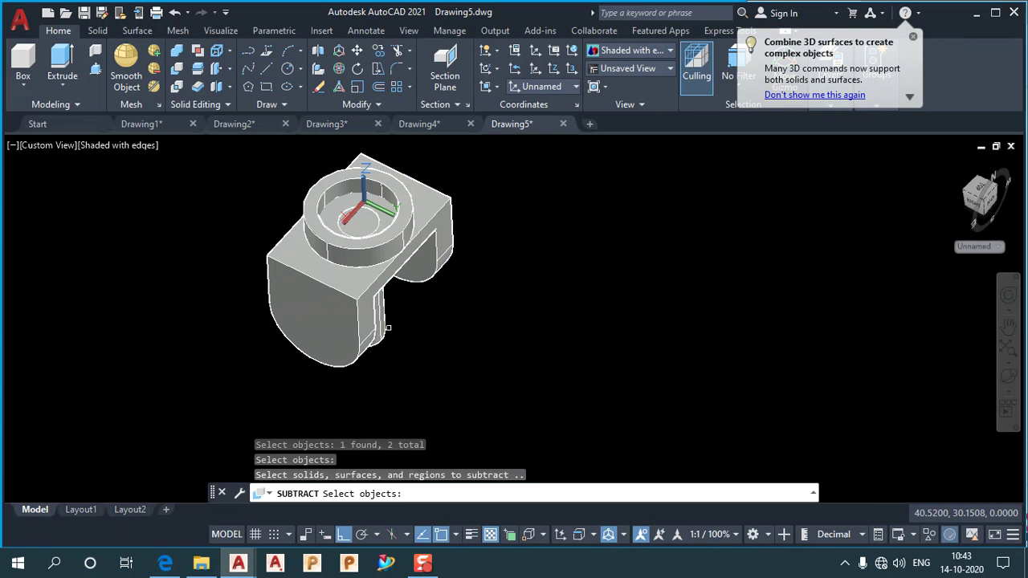
left_click(383, 330)
key("Return")
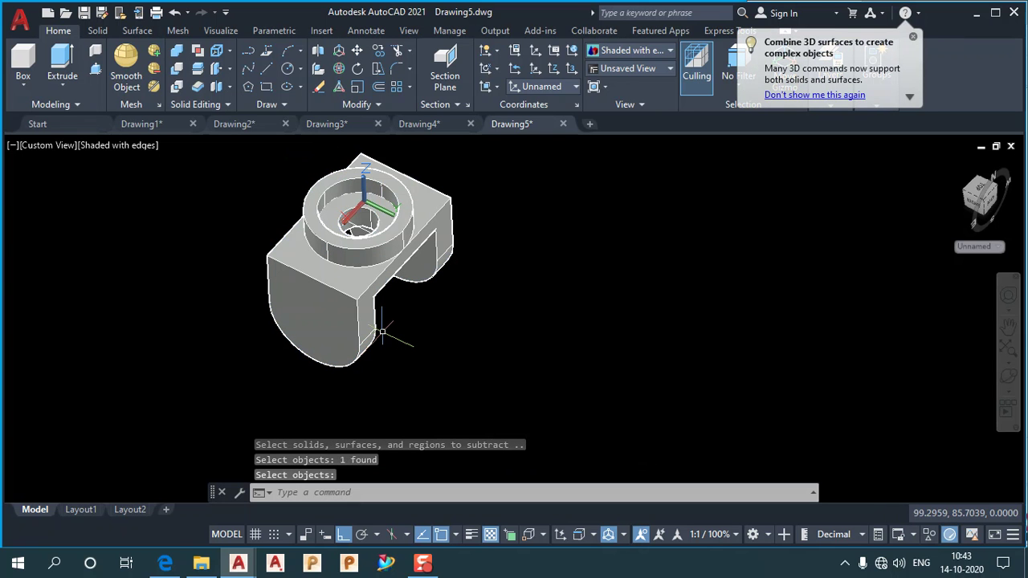
key("Return")
Step: Orbit around the model and select it to confirm the hole and single solid
mouse_move(437, 355)
middle_mouse_down("ctrl+shift")
mouse_move(374, 329)
mouse_move(562, 421)
middle_mouse_up("ctrl+shift")
scroll(427, 361, "up", 2)
key("Escape")
scroll(557, 383, "down", 2)
scroll(523, 332, "up", 2)
left_click(485, 245)
key("Escape")
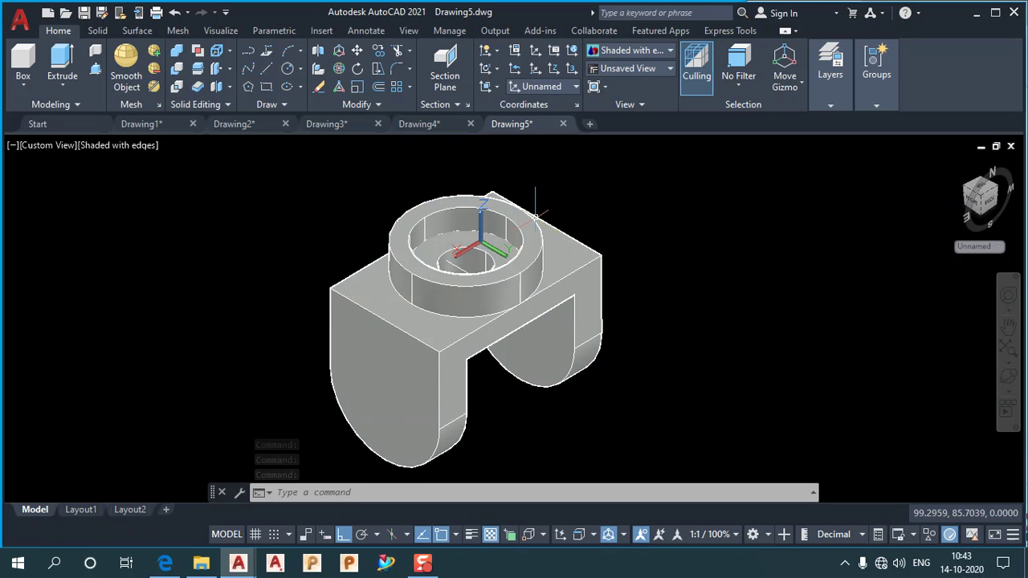
middle_click_drag(536, 216, 592, 282, "ctrl+shift")
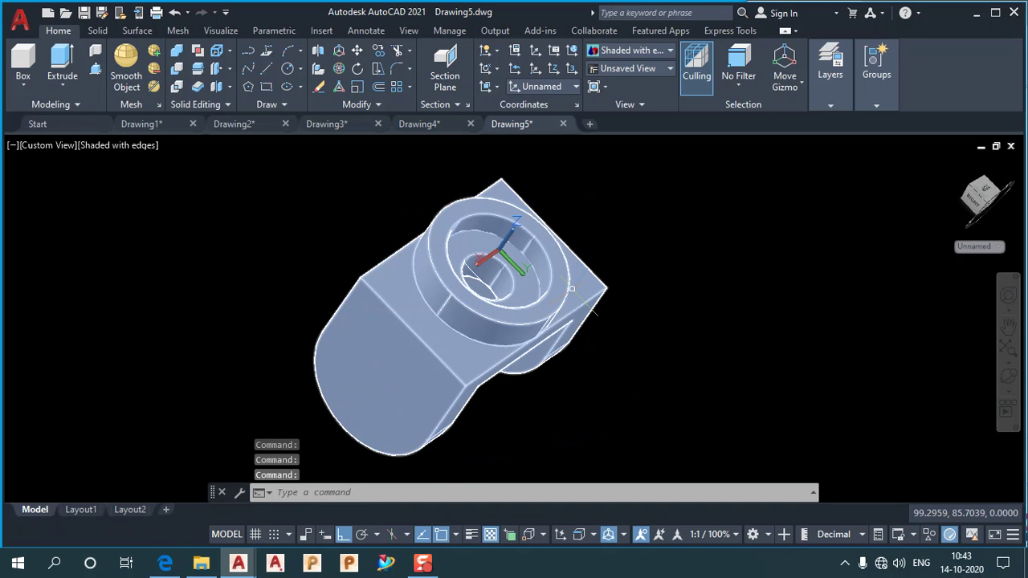
mouse_move(649, 305)
middle_mouse_down("ctrl+shift")
mouse_move(598, 287)
mouse_move(586, 242)
middle_mouse_up("ctrl+shift")
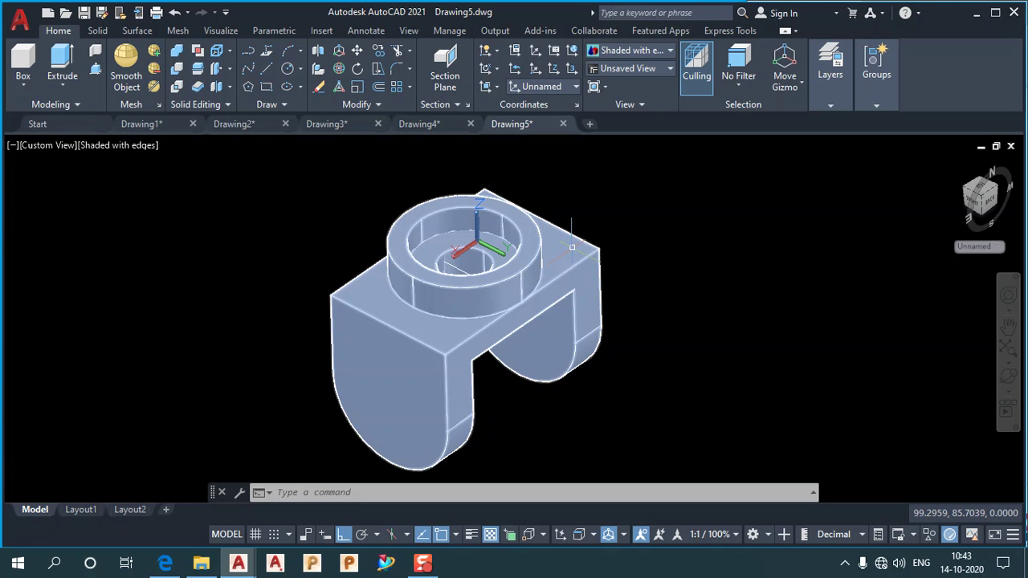
middle_click_drag(572, 247, 609, 278, "shift")
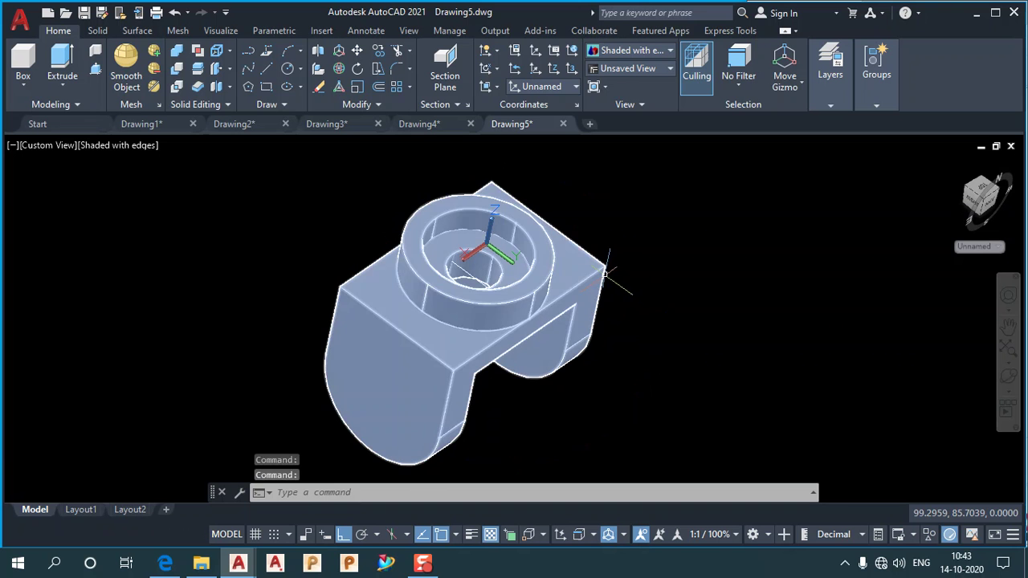
mouse_move(604, 273)
middle_mouse_down("shift")
mouse_move(615, 247)
mouse_move(525, 305)
mouse_move(522, 295)
middle_mouse_up("shift")
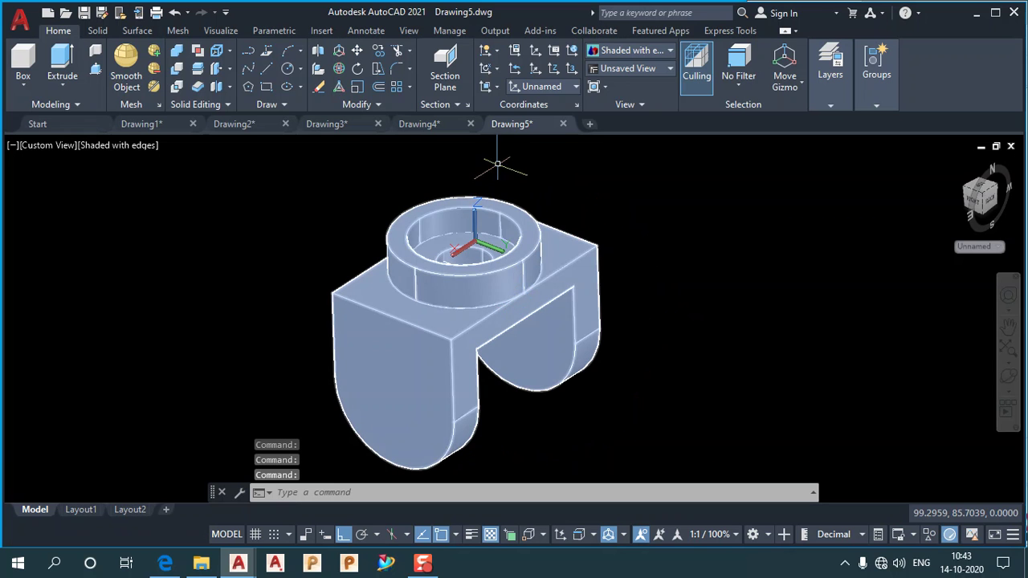
Step: Align the UCS to the front leg face and draw a radius-15 circle centred on the leg's rounded end
left_click(496, 87)
left_click(493, 174)
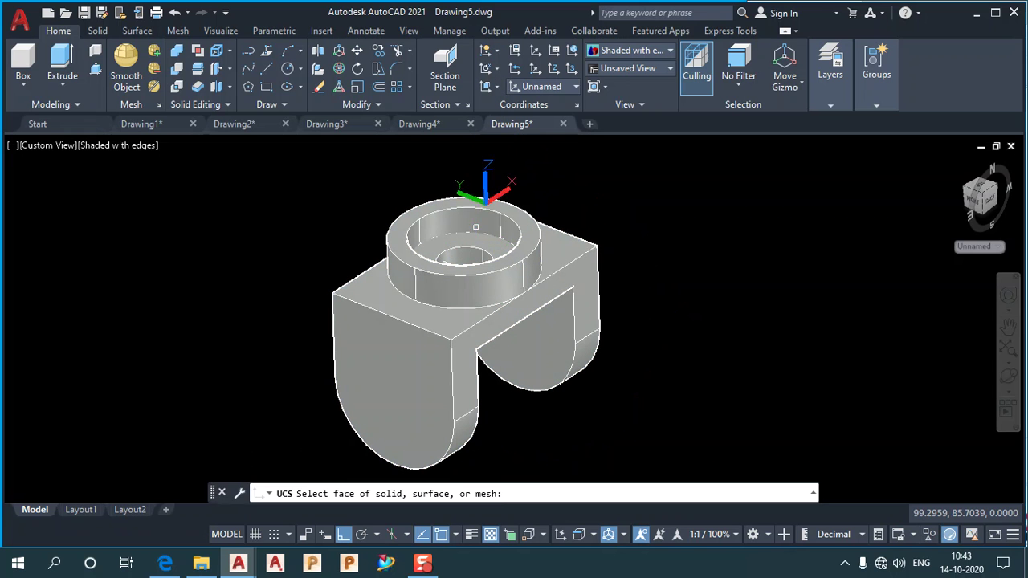
left_click(419, 397)
right_click(419, 398)
left_click(460, 231)
left_click(288, 69)
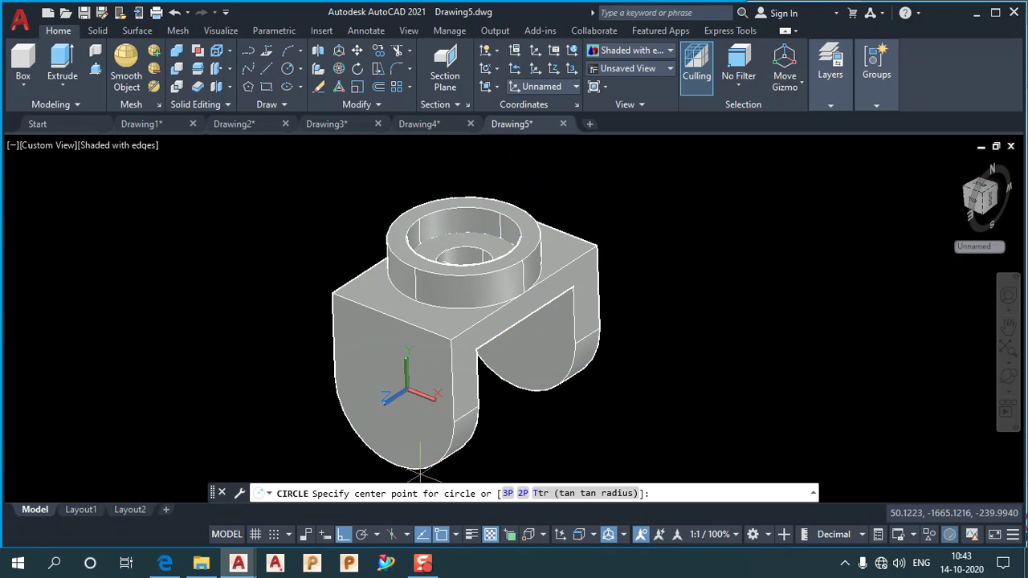
left_click(394, 396)
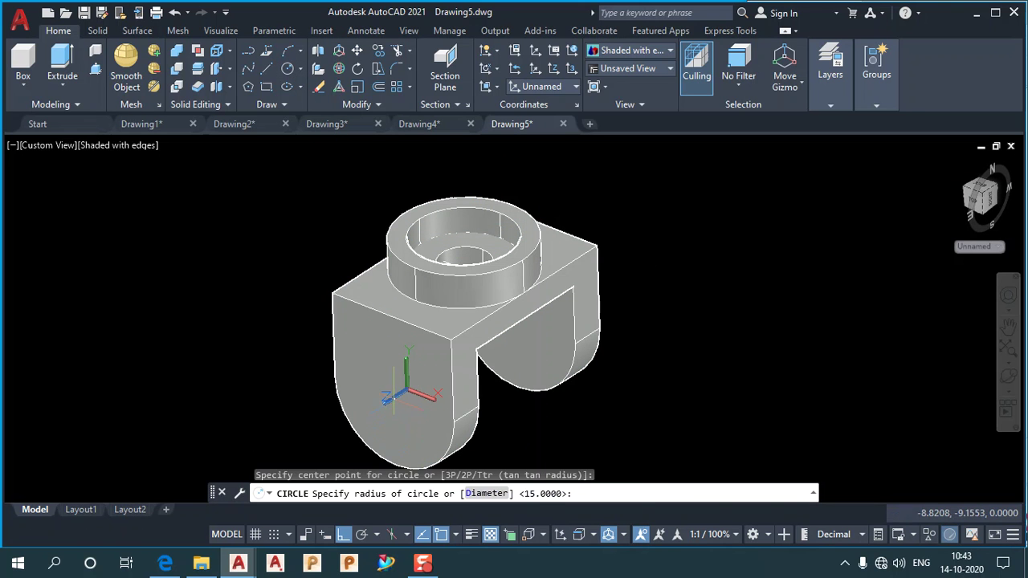
type("15")
key("Return")
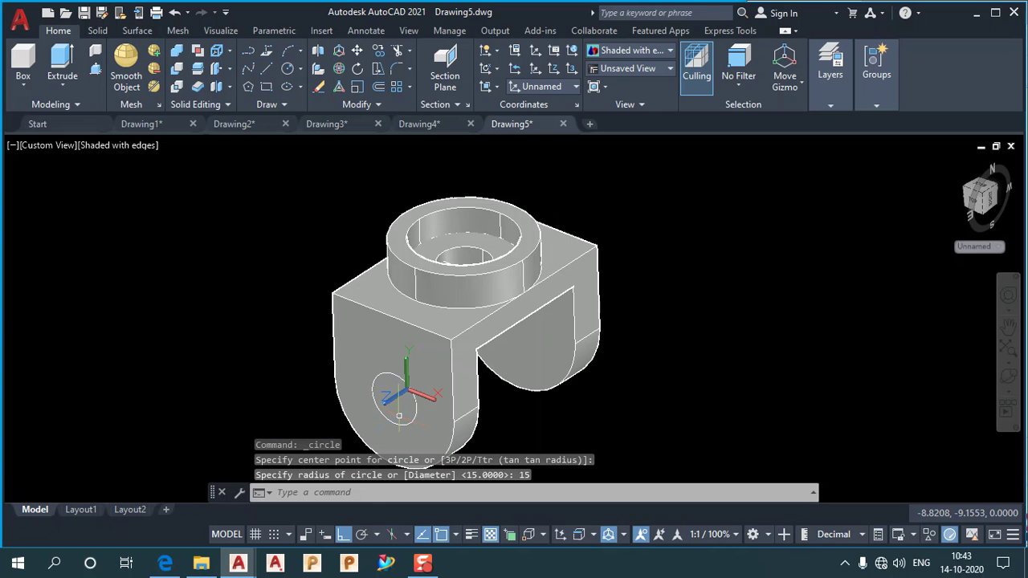
Step: Extrude the circle into a shaft long enough to pass through both legs
left_click(54, 56)
middle_click_drag(217, 321, 207, 257)
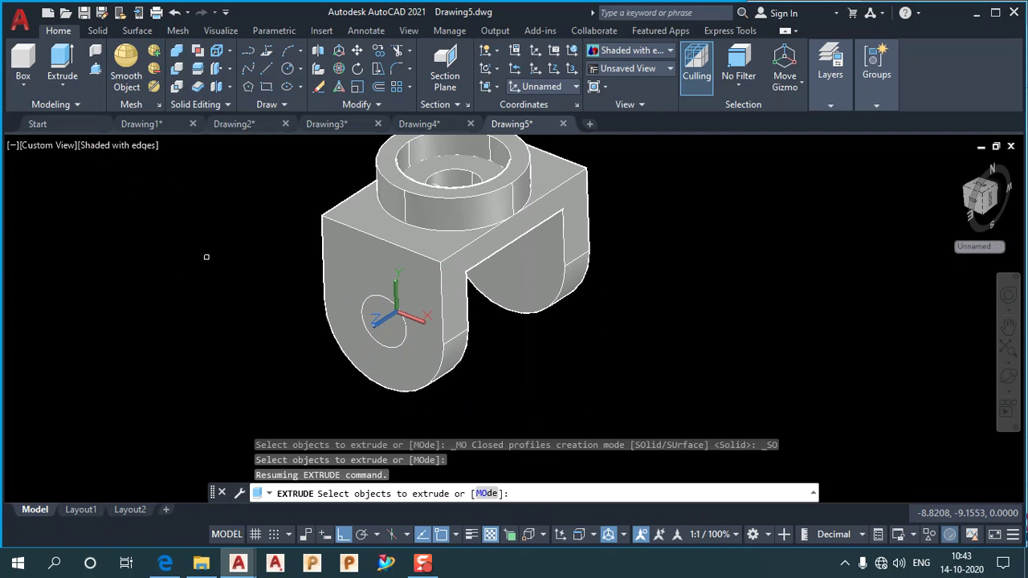
left_click(403, 344)
left_click(403, 344)
right_click(403, 343)
left_click(434, 355)
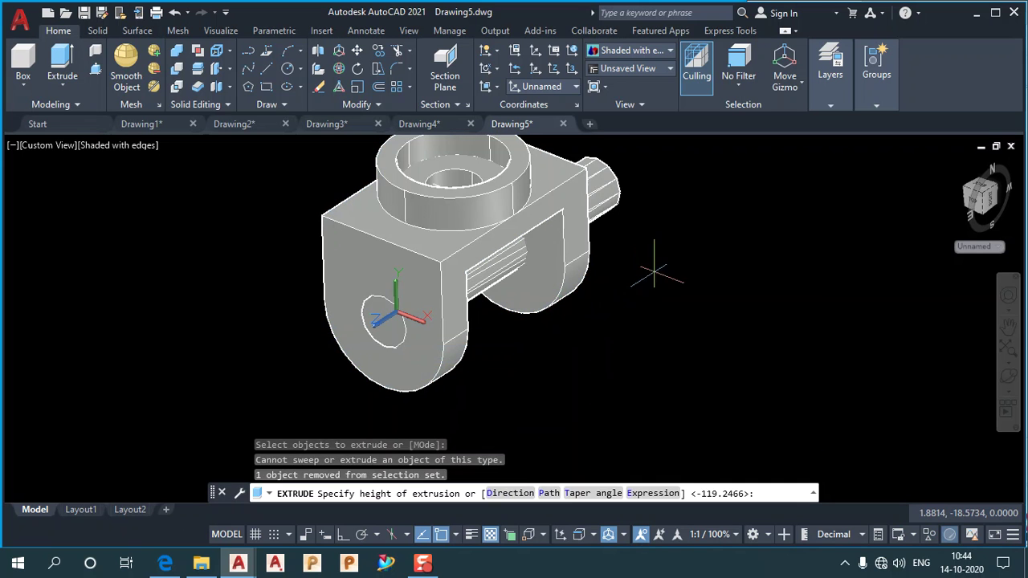
left_click(654, 340)
middle_click_drag(650, 276, 679, 341)
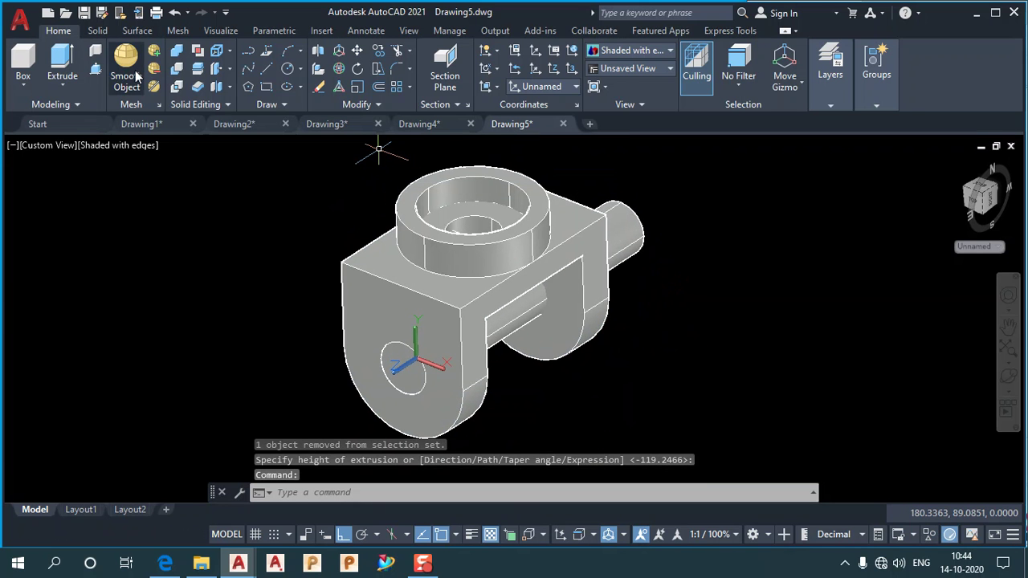
Step: Subtract the shaft from the U-shaped block to bore the cross hole
left_click(176, 69)
left_click(385, 250)
key("Return")
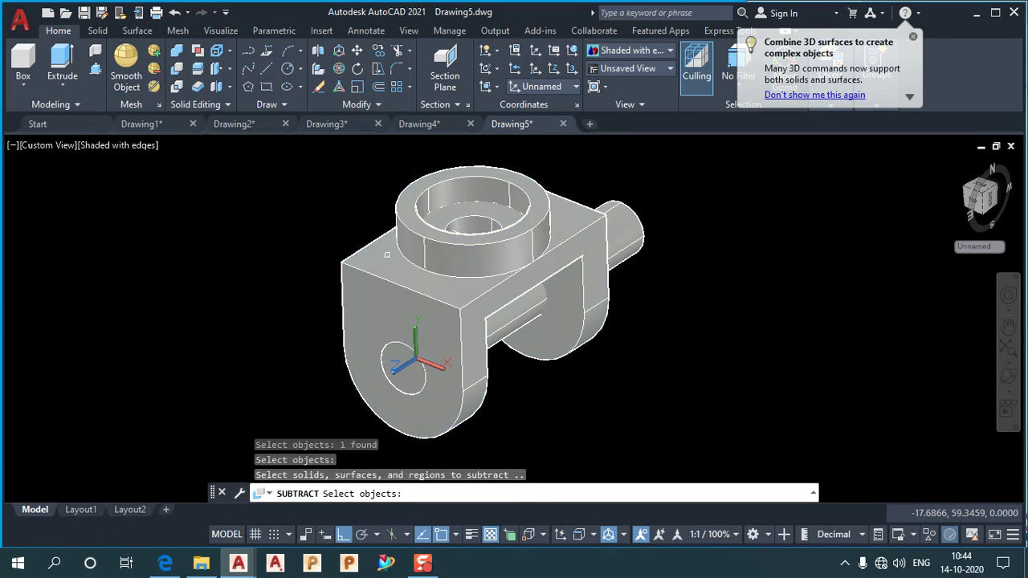
left_click(638, 246)
key("Return")
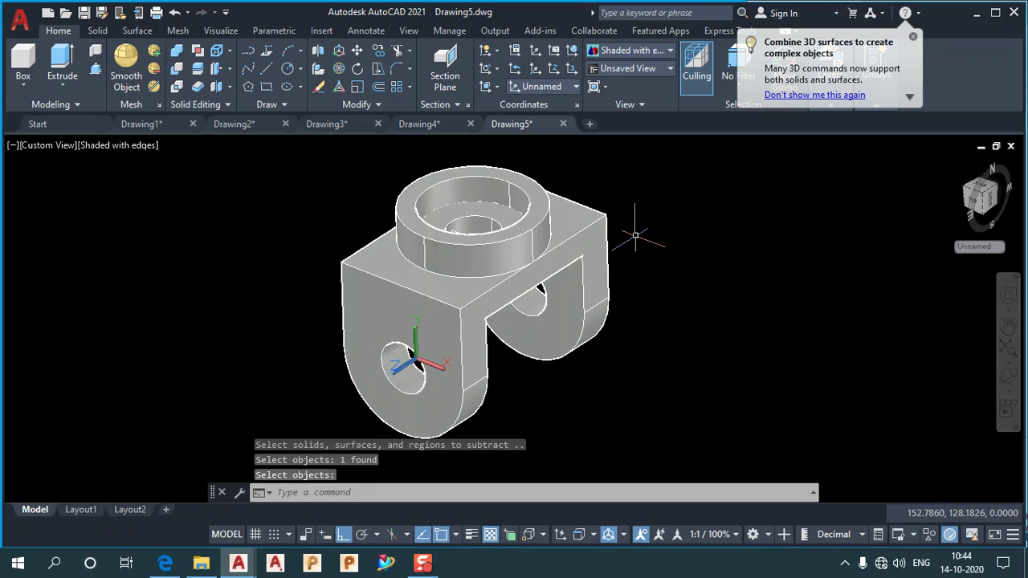
middle_click_drag(556, 256, 403, 277)
middle_click_drag(214, 191, 503, 183)
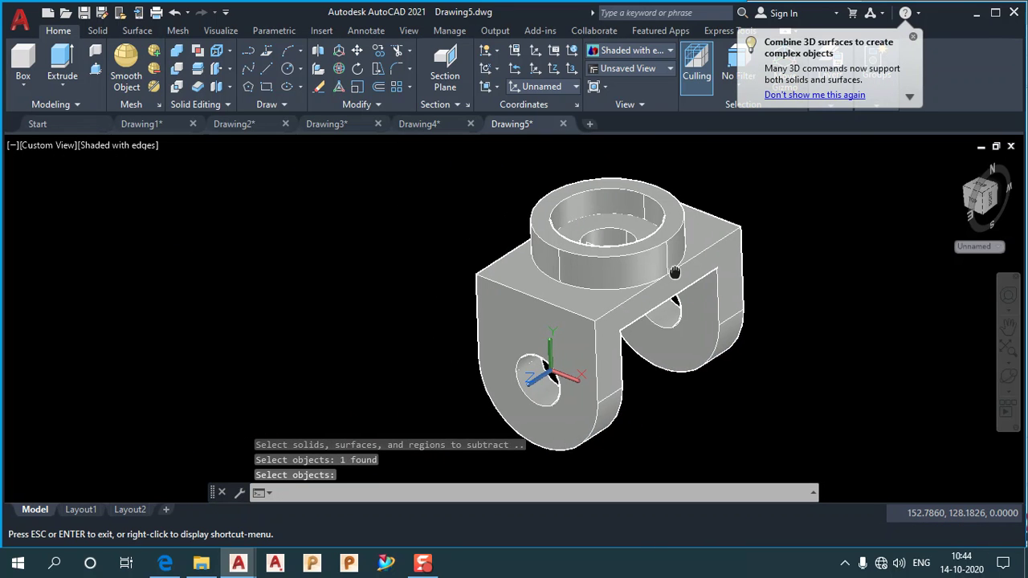
Step: Check Drawing4 and Drawing5, then close Drawing3 without saving
mouse_move(418, 124)
left_click(433, 133)
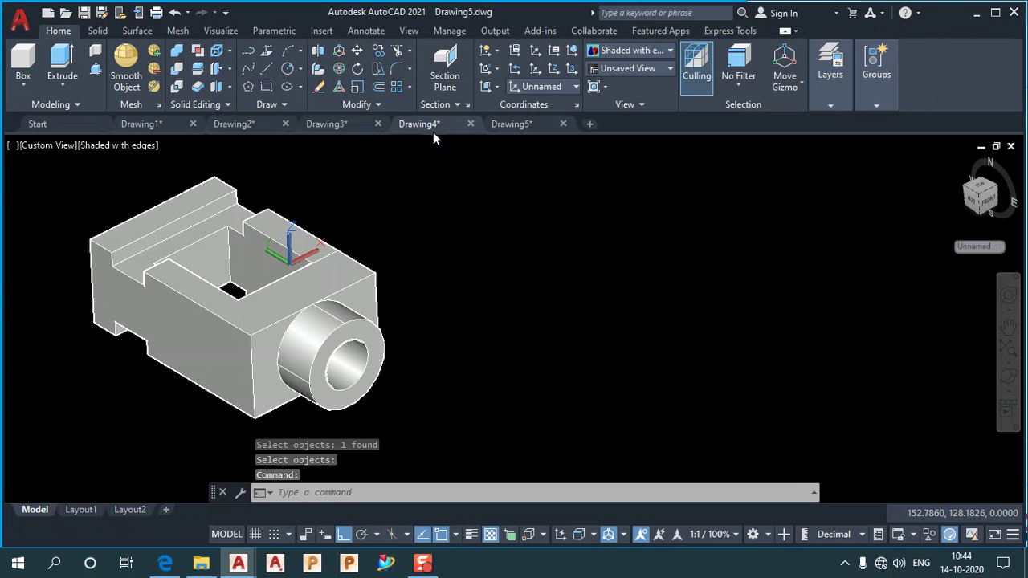
left_click(518, 125)
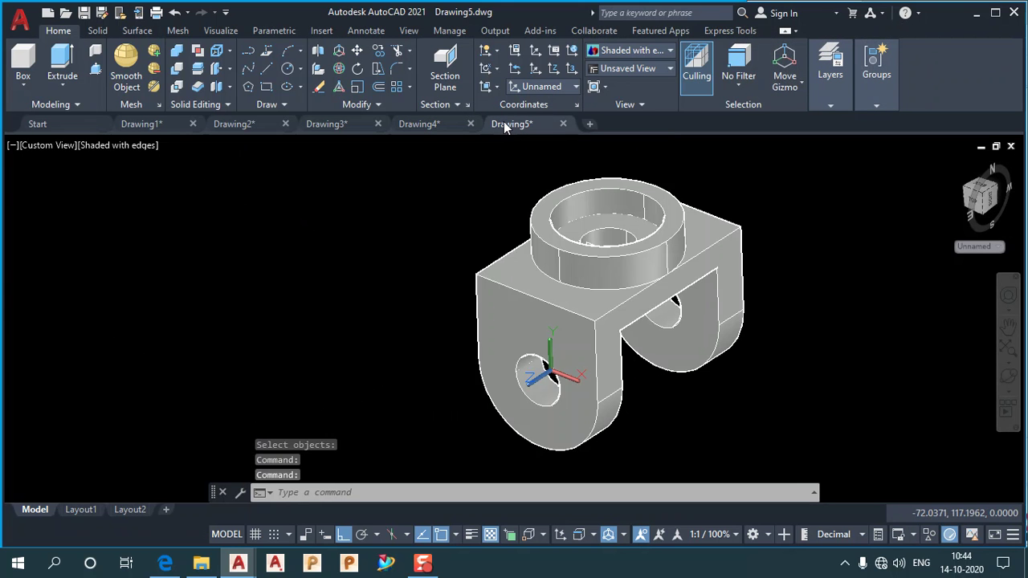
left_click(371, 125)
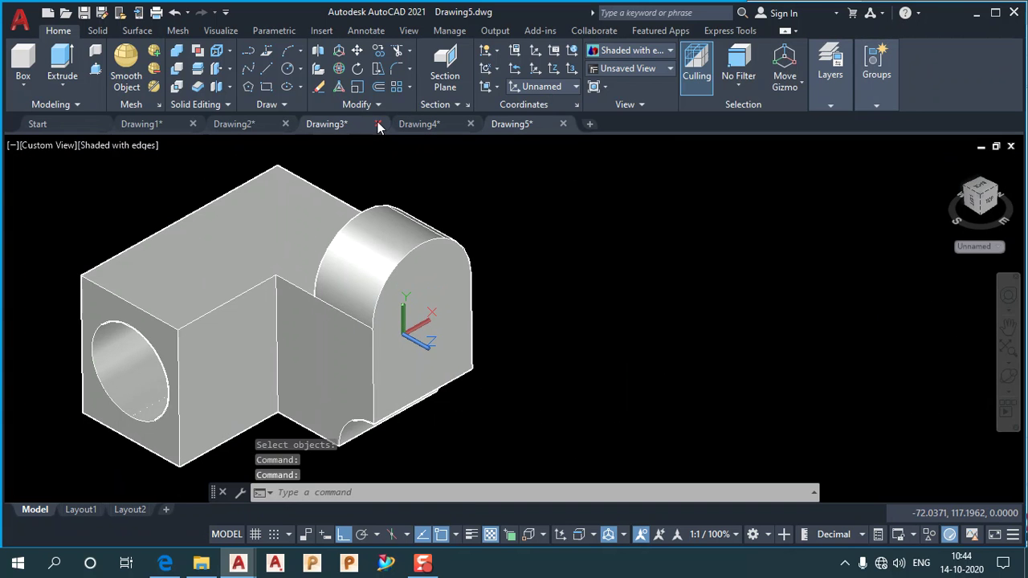
left_click(379, 124)
left_click(520, 314)
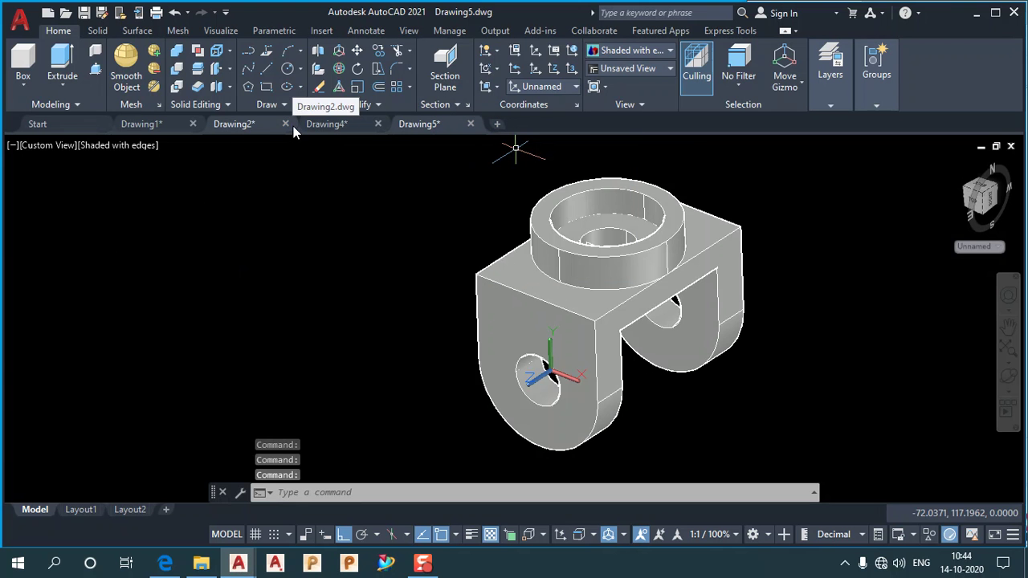
Step: Close Drawing2 and Drawing1, discarding their unsaved changes
left_click(286, 124)
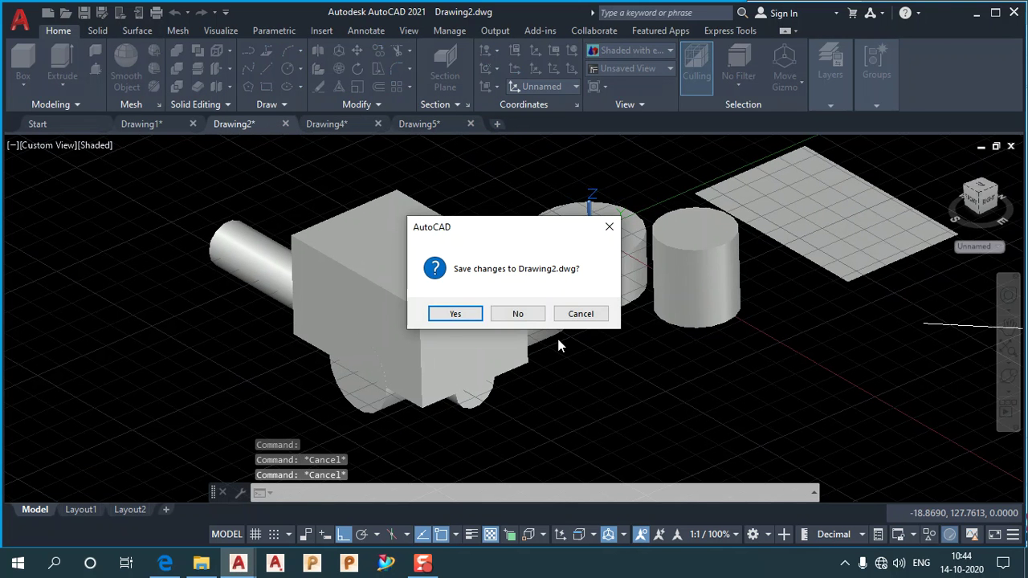
left_click(520, 314)
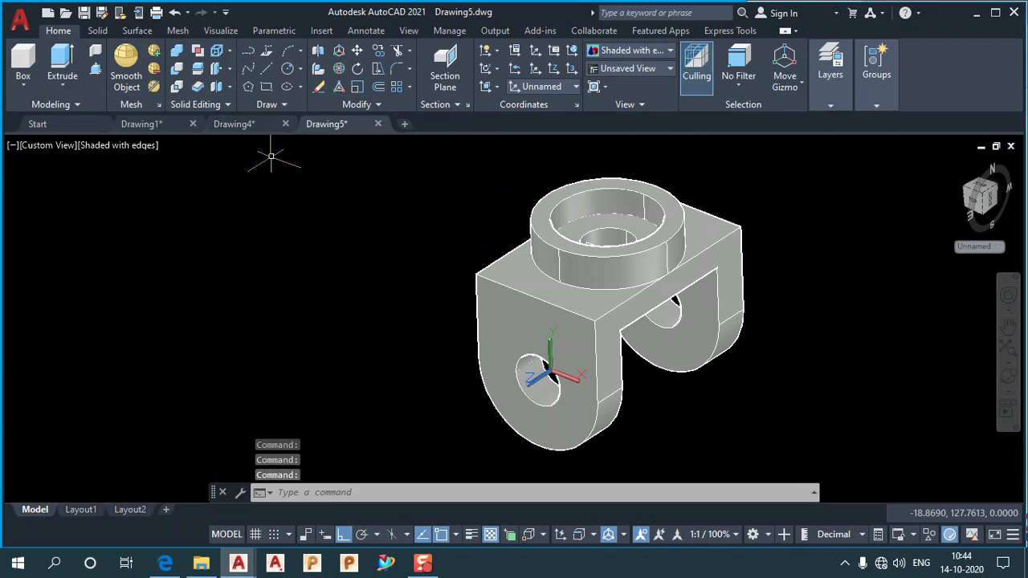
left_click(193, 123)
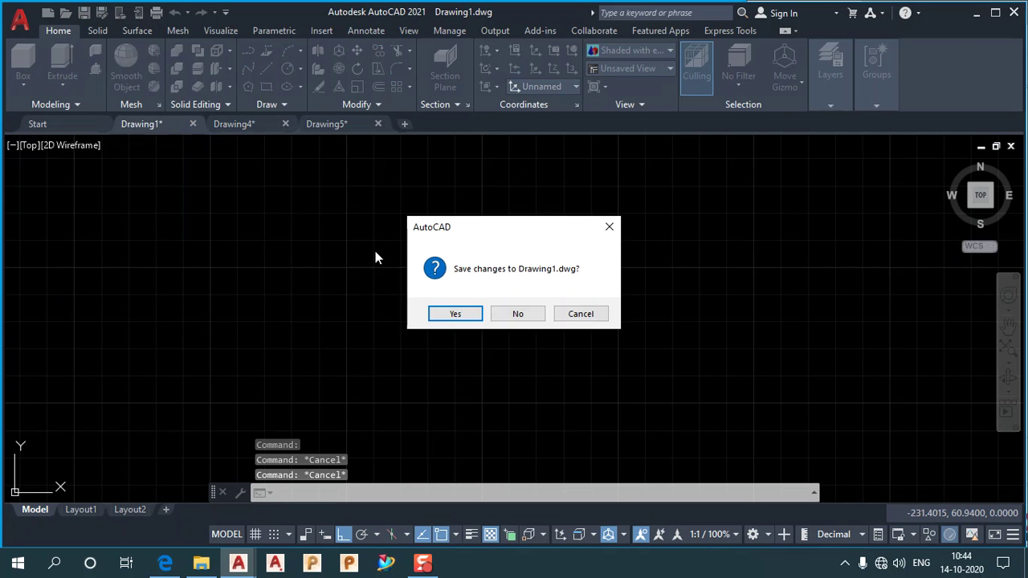
left_click(516, 317)
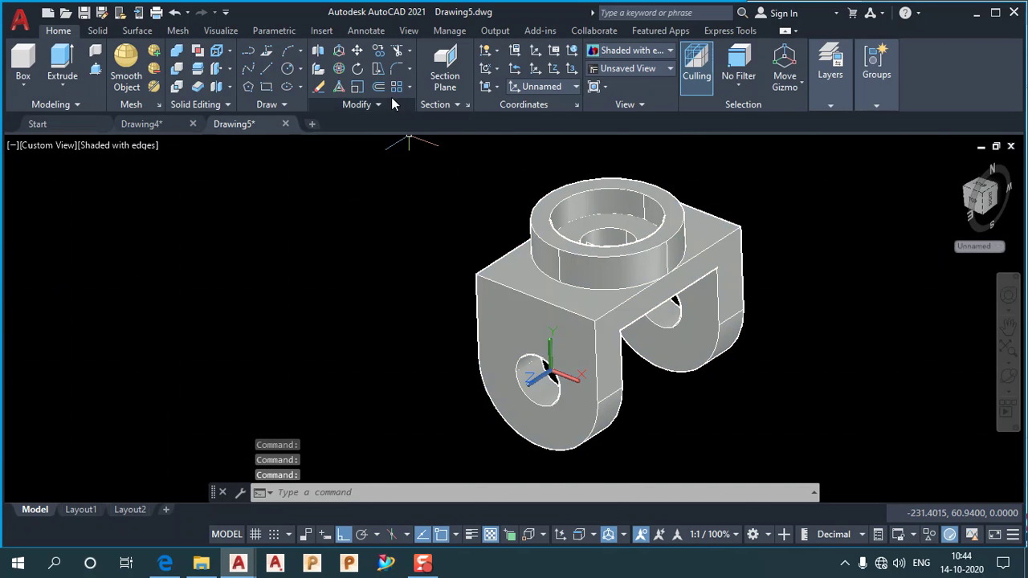
left_click(410, 32)
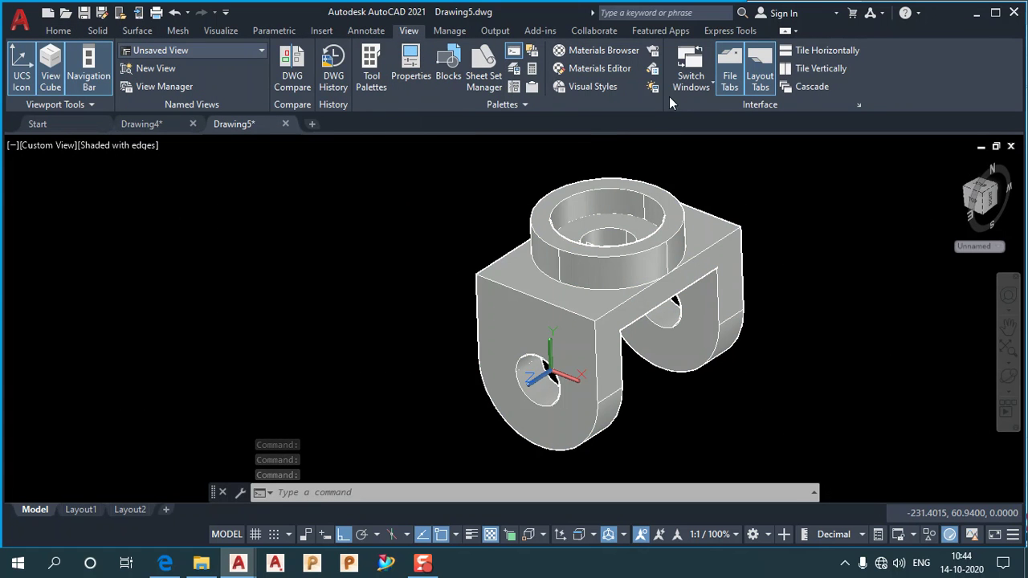
Step: Try horizontal and vertical tiling, discard an extra blank Drawing6, and minimize the Start window
left_click(809, 55)
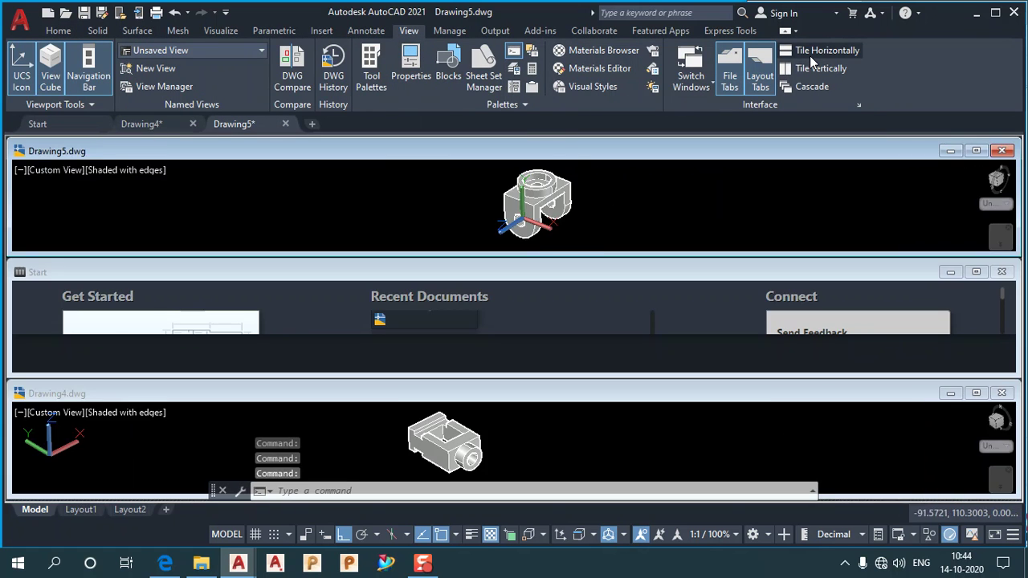
left_click(811, 68)
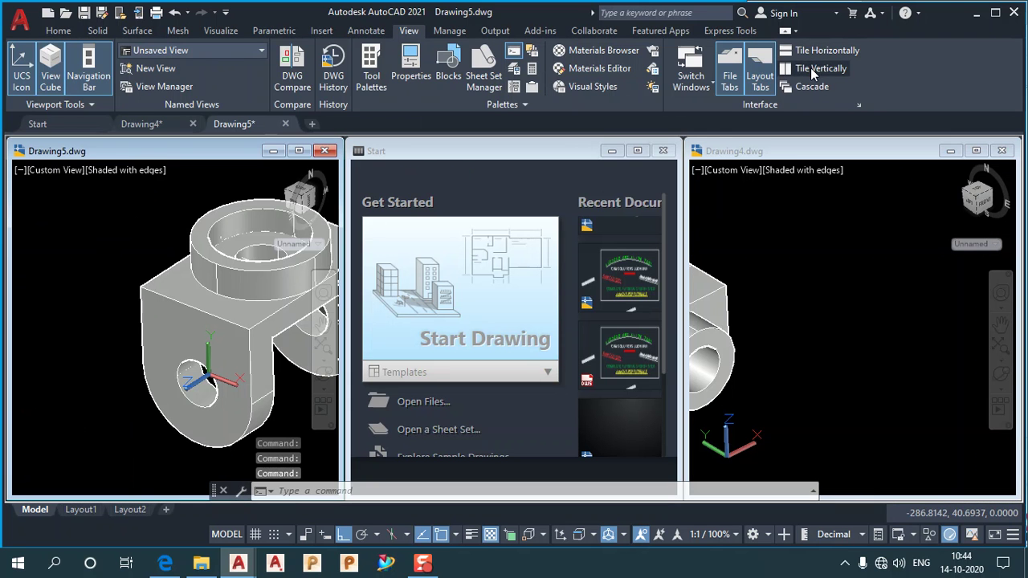
left_click(673, 156)
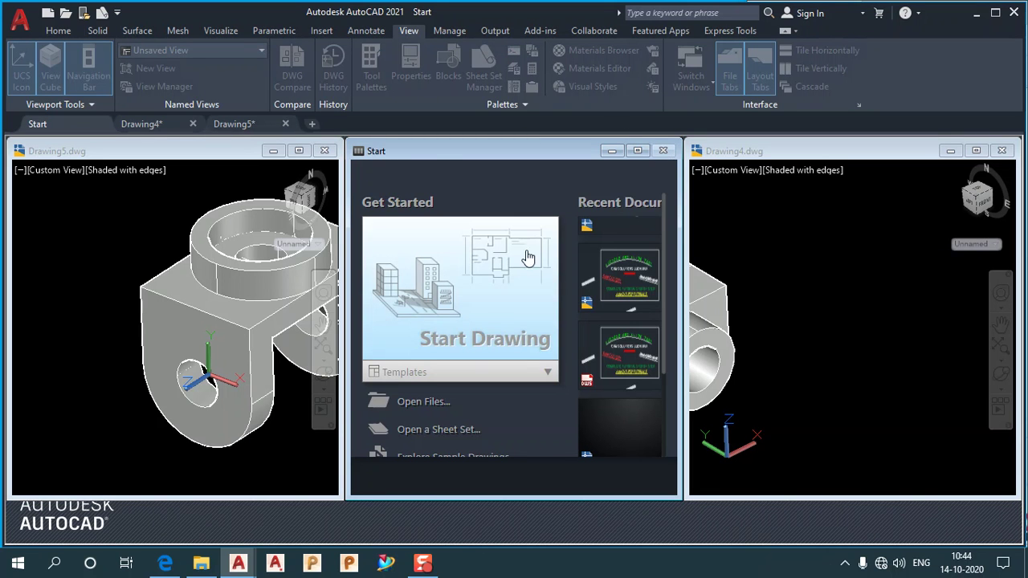
left_click(501, 314)
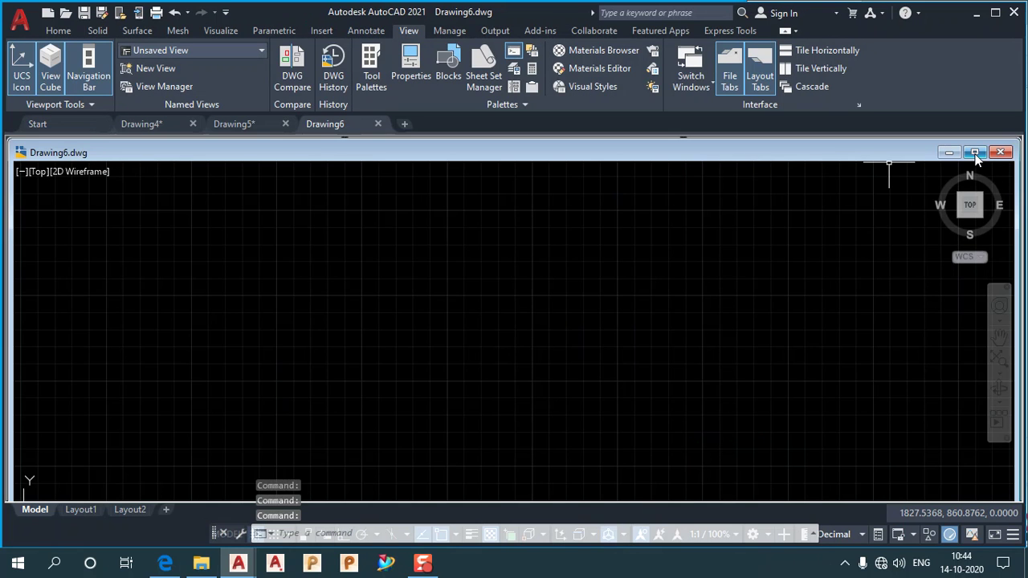
left_click(1000, 154)
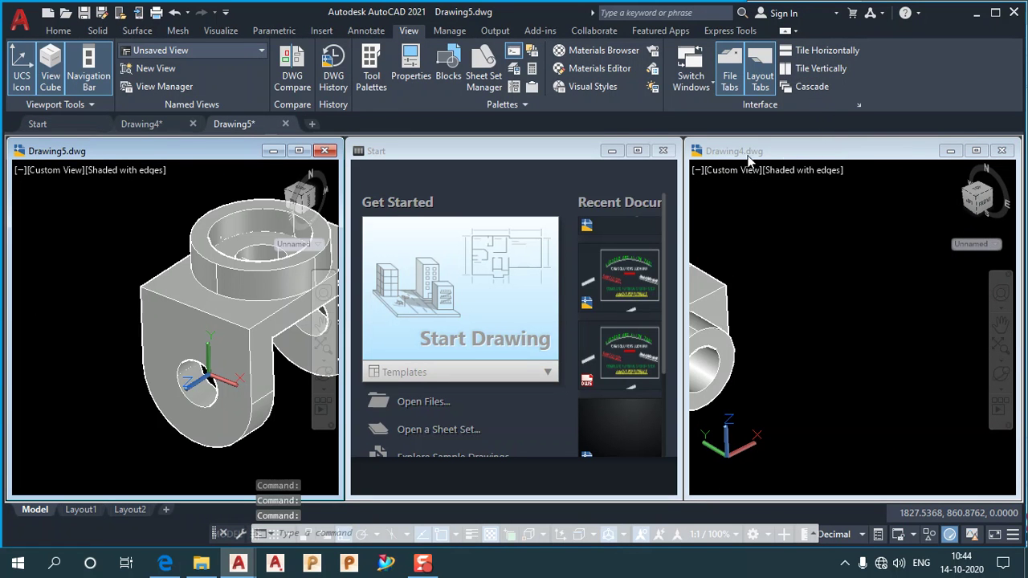
left_click(614, 152)
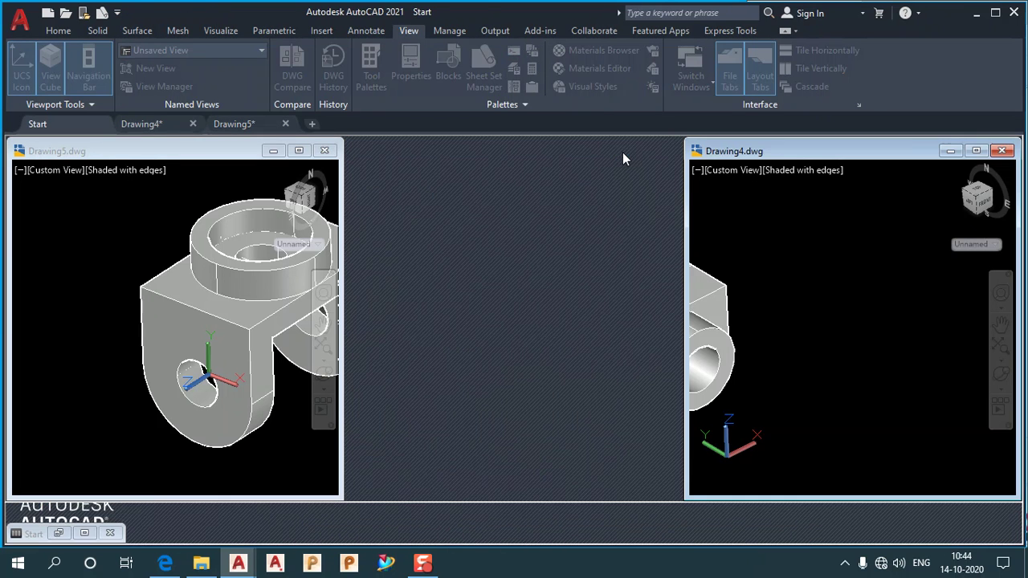
Step: Tile Drawing4 and Drawing5 vertically and zoom Drawing4's block to fill its viewport
left_click(713, 152)
left_click(799, 71)
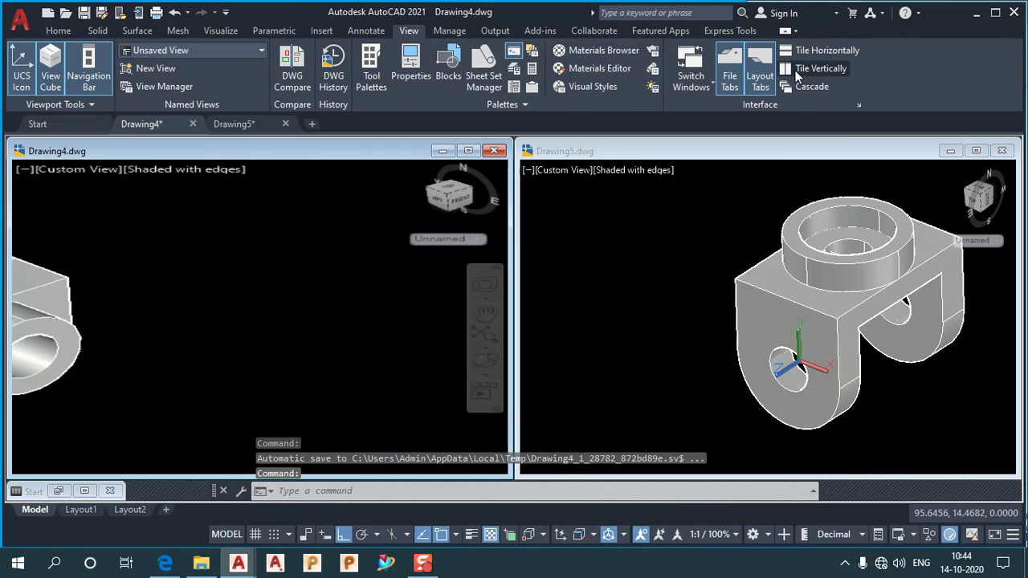
scroll(431, 248, "down", 4)
scroll(390, 298, "up", 2)
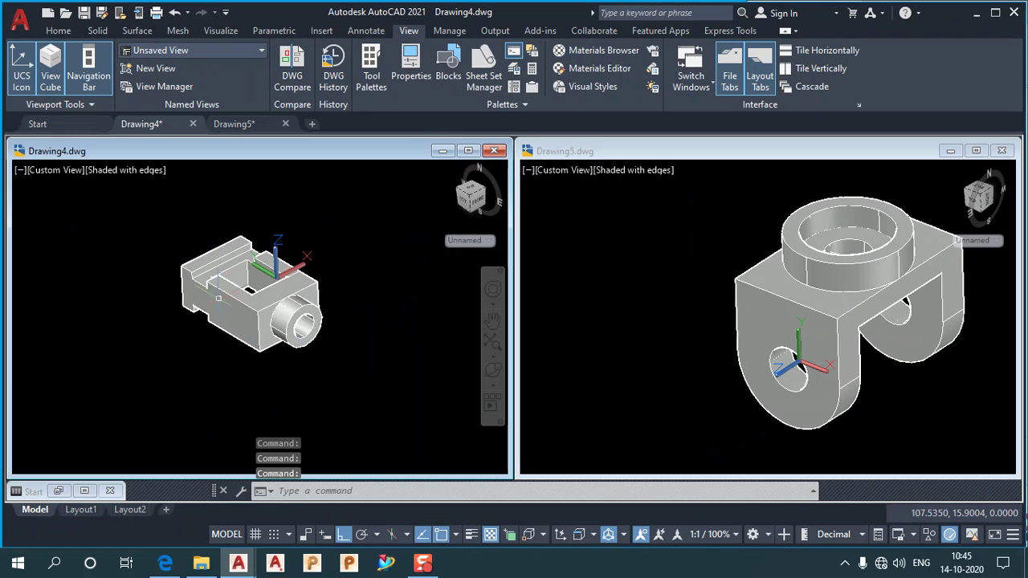
scroll(322, 264, "up", 3)
scroll(322, 265, "down", 2)
scroll(306, 285, "down", 1)
scroll(290, 321, "up", 2)
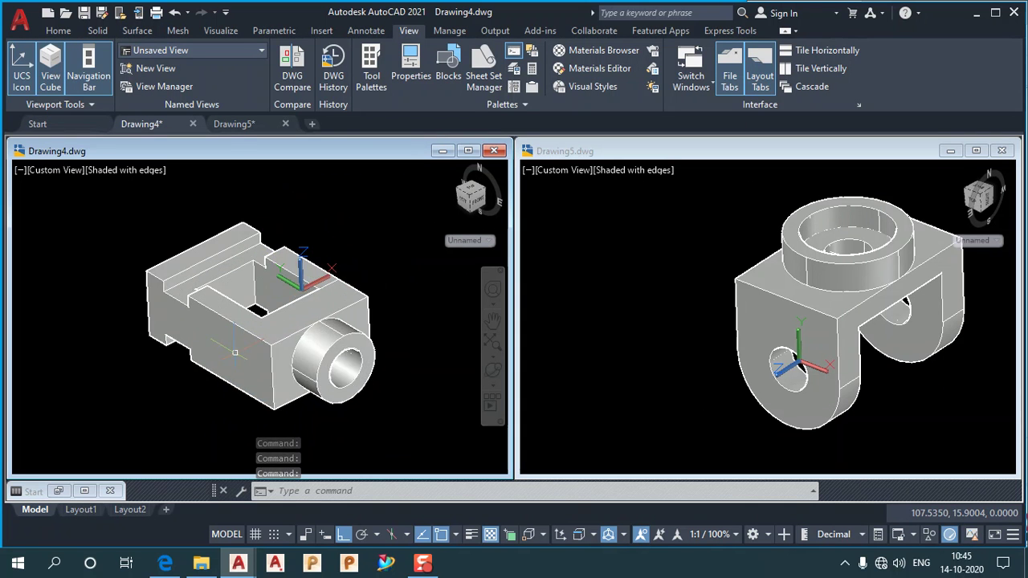
scroll(289, 323, "up", 2)
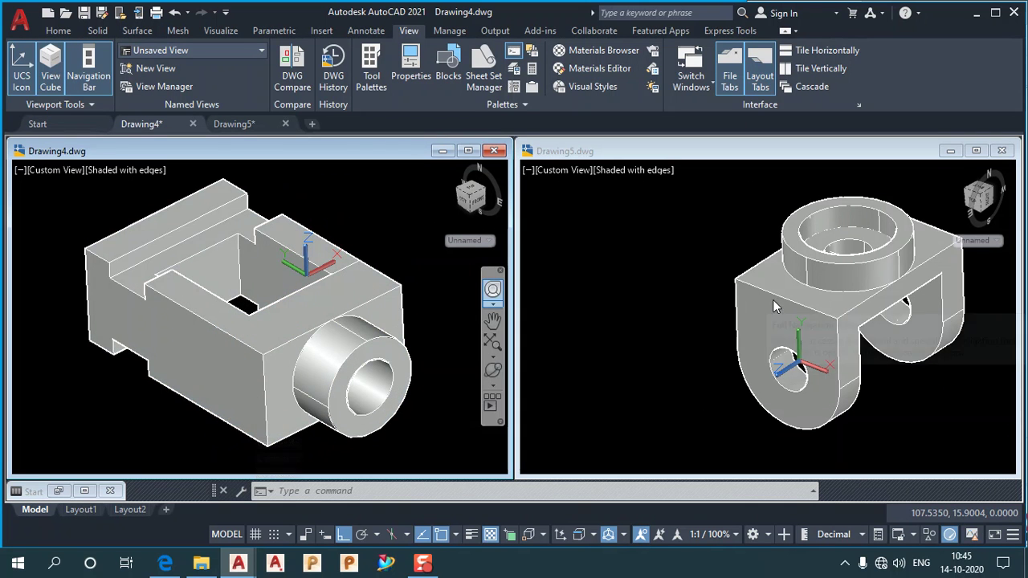
Step: Zoom Drawing5's bridge block to fill its viewport and bring up the 3d.pdf reference
left_click(734, 326)
scroll(734, 325, "up", 3)
scroll(757, 310, "down", 6)
scroll(757, 310, "up", 1)
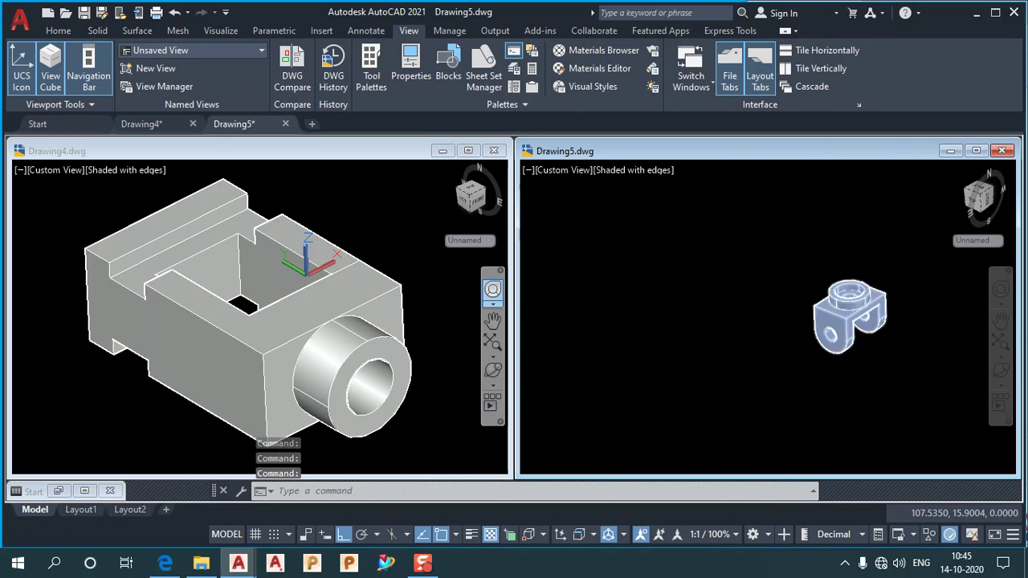
scroll(734, 412, "up", 2)
scroll(631, 249, "up", 1)
scroll(636, 261, "down", 1)
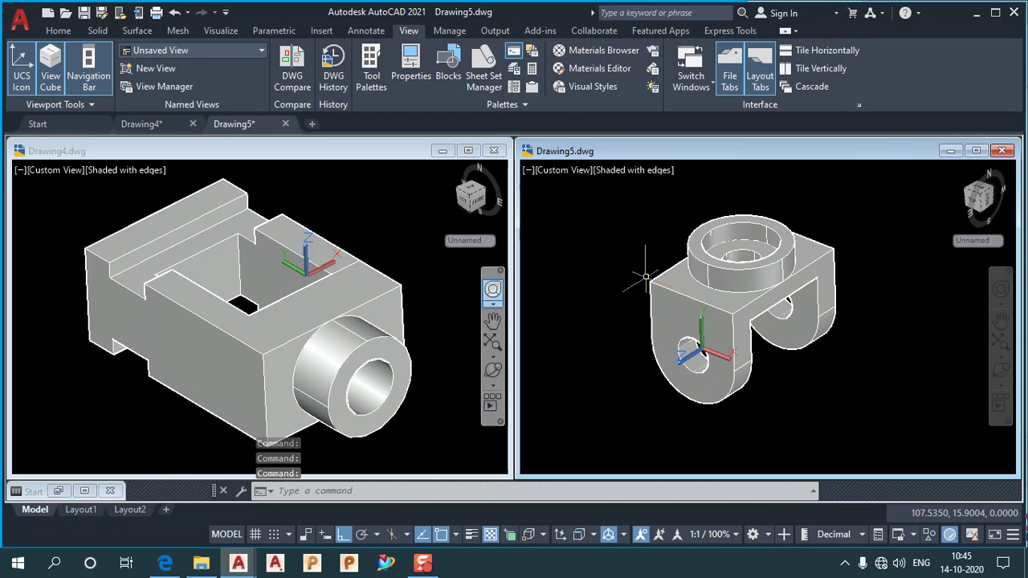
scroll(643, 279, "up", 1)
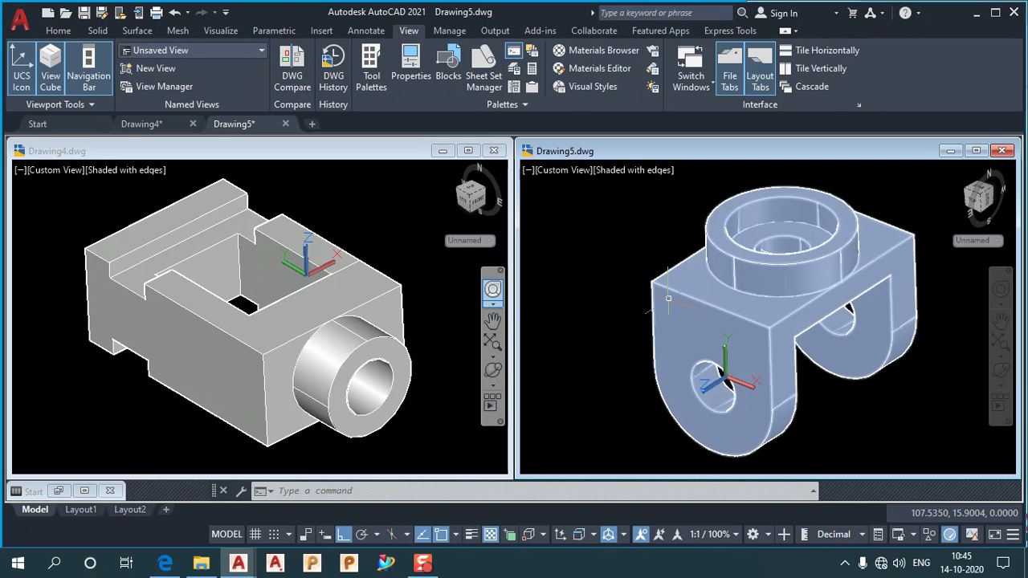
left_click(174, 567)
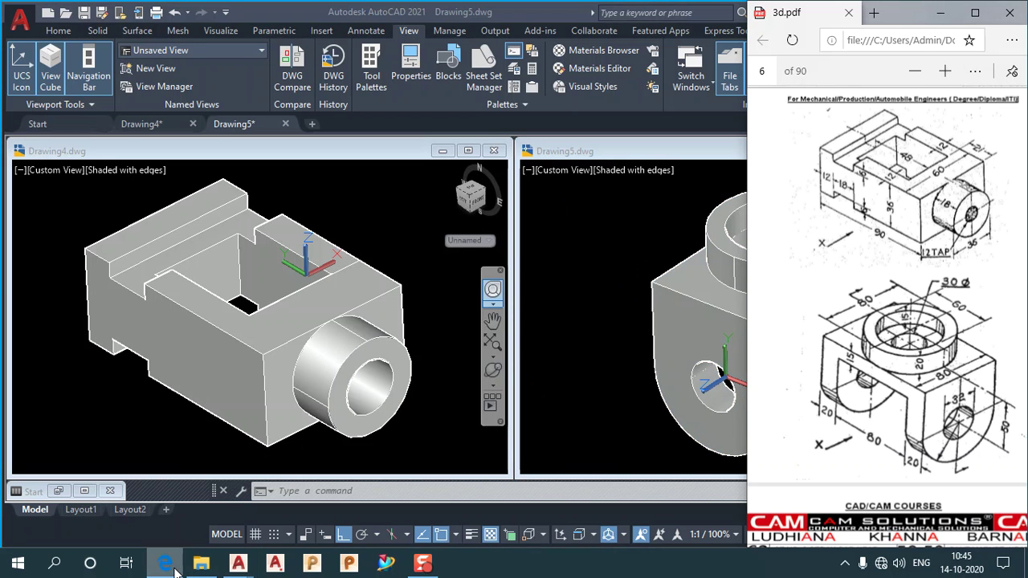
Step: Hide the 3d.pdf, switch AutoCAD to the Home ribbon, then show the PDF again
left_click(173, 567)
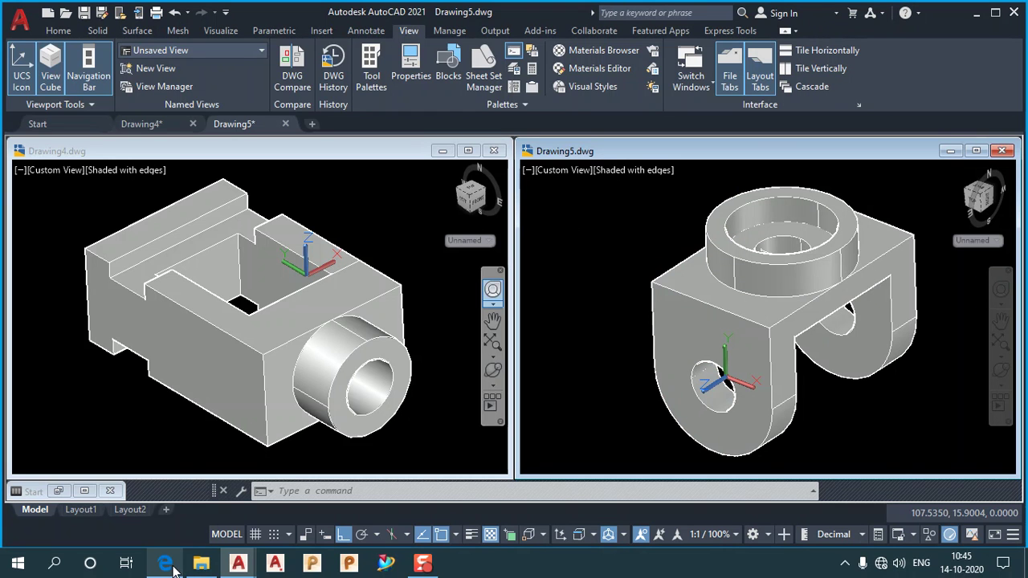
left_click(61, 31)
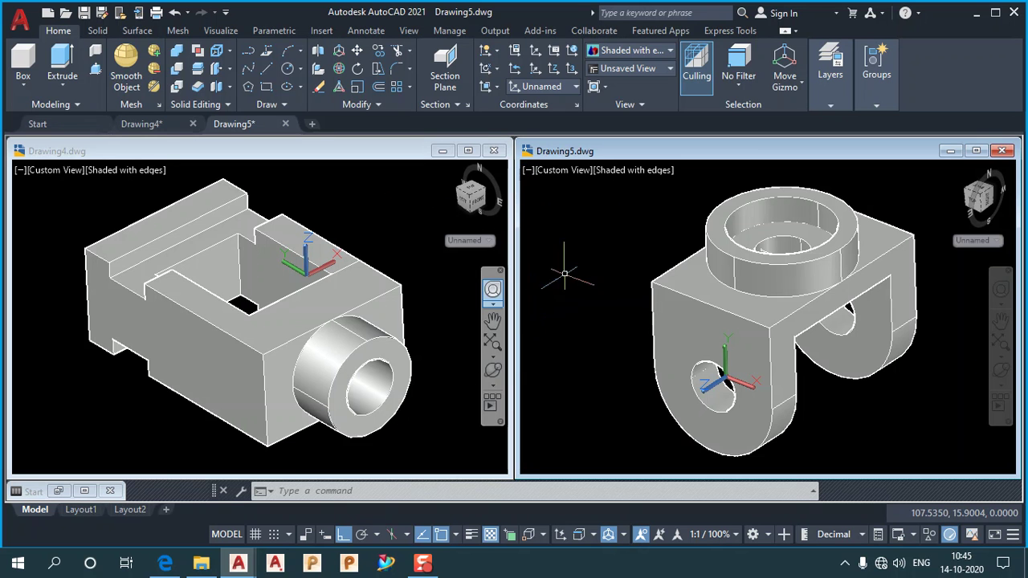
left_click(167, 564)
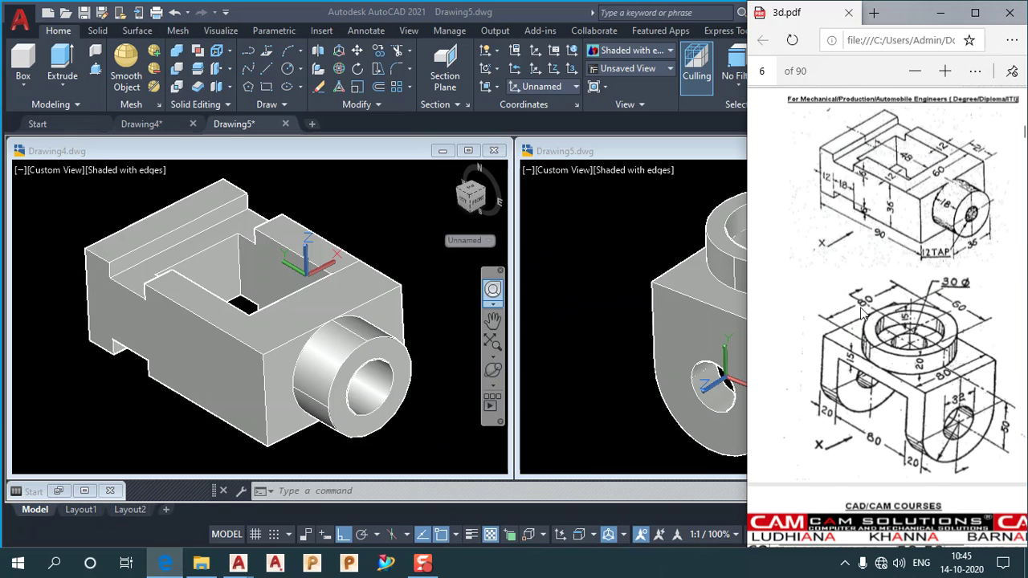
Step: Scroll through the 3d.pdf pages, then minimize Edge and show the hidden tray icons
scroll(858, 336, "down", 5)
scroll(856, 330, "down", 5)
scroll(858, 336, "down", 5)
scroll(855, 335, "down", 3)
scroll(851, 337, "down", 3)
scroll(848, 334, "down", 2)
scroll(838, 331, "down", 3)
scroll(832, 318, "up", 5)
scroll(827, 312, "up", 2)
scroll(828, 312, "up", 5)
scroll(827, 313, "up", 4)
scroll(830, 317, "up", 4)
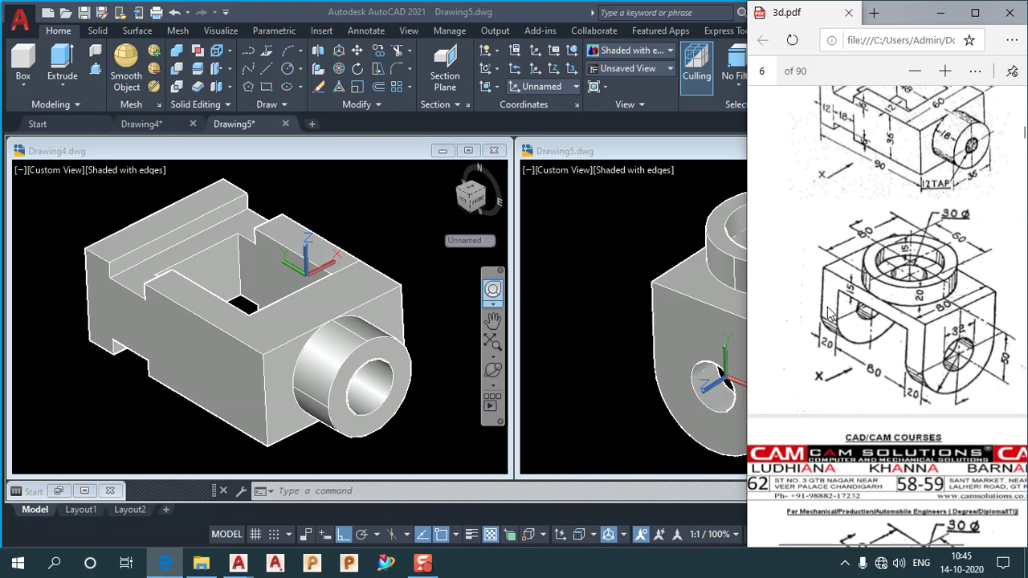
scroll(830, 308, "up", 1)
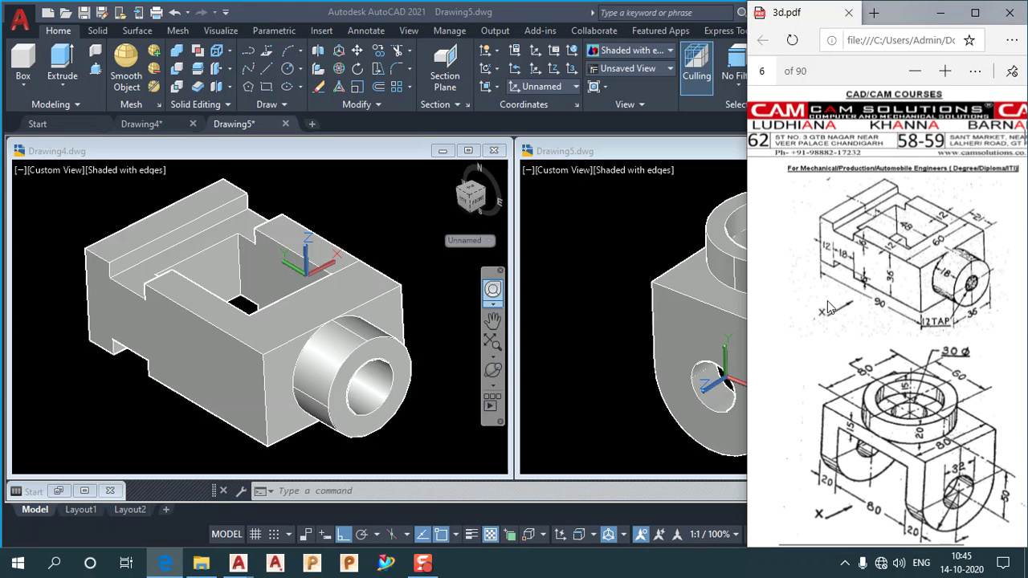
left_click(941, 12)
left_click(845, 564)
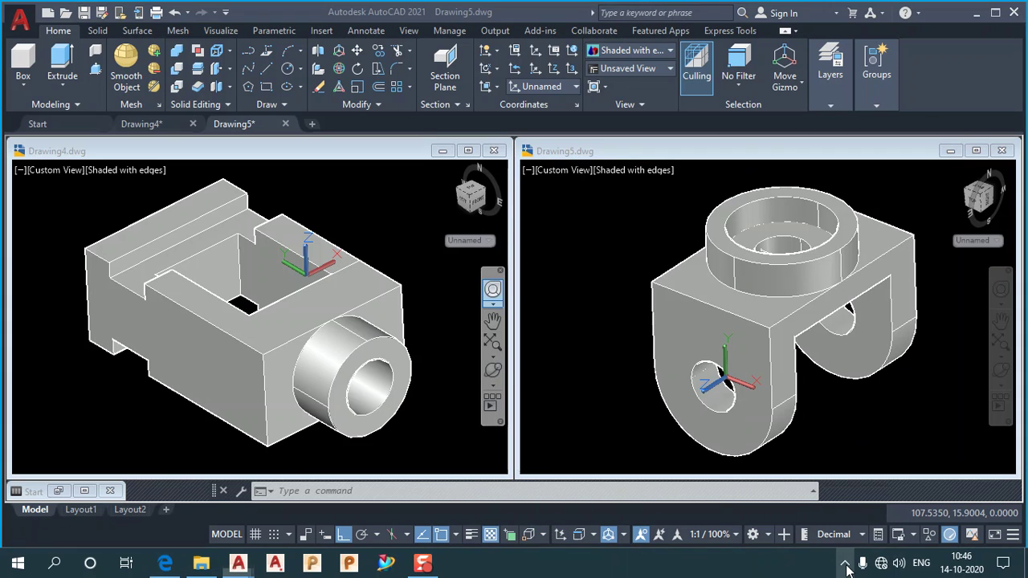